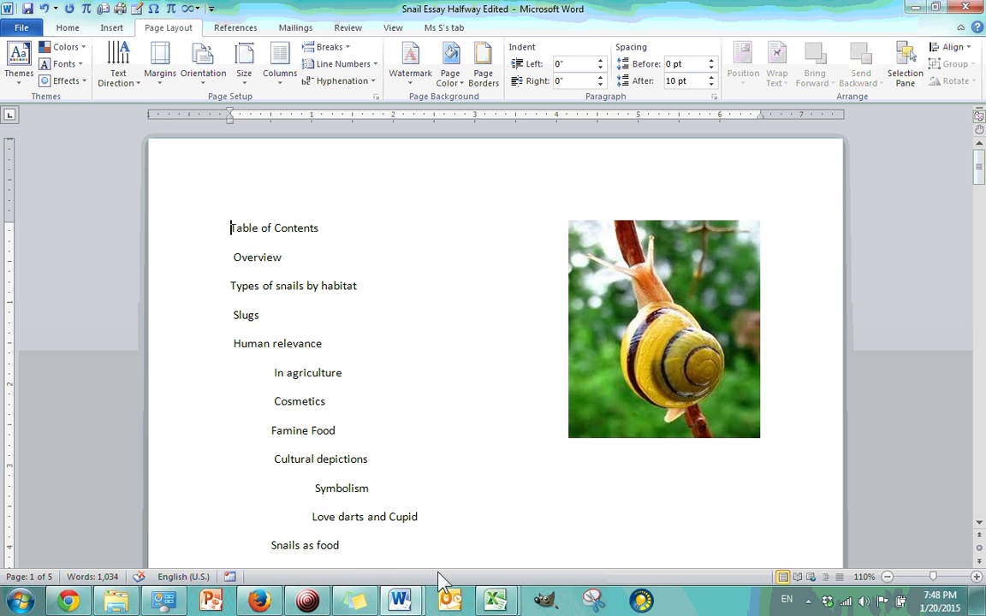
Switch to the Document1 window and review the snail essay down to the process diagram under the Famine food heading
{"action": "mouse_move", "coordinate": [399, 599]}
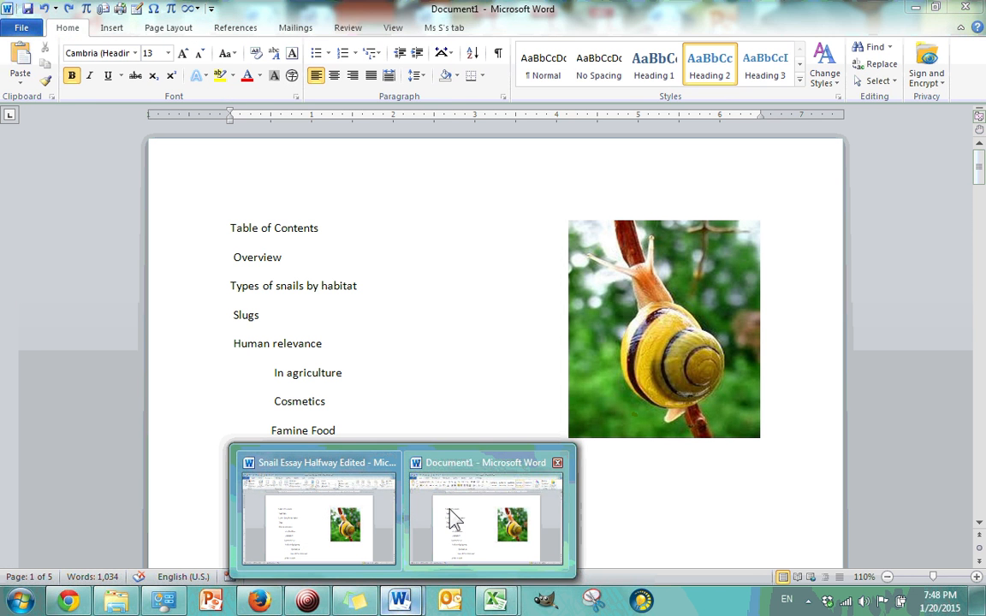
{"action": "left_click", "coordinate": [457, 517]}
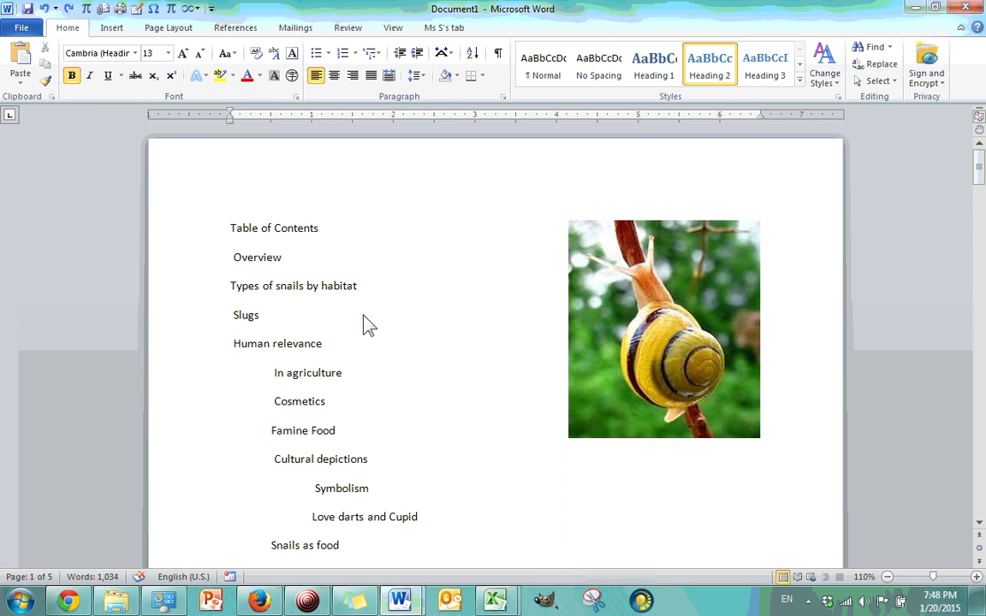
{"action": "scroll", "coordinate": [327, 229], "scroll_direction": "down", "scroll_amount": 20}
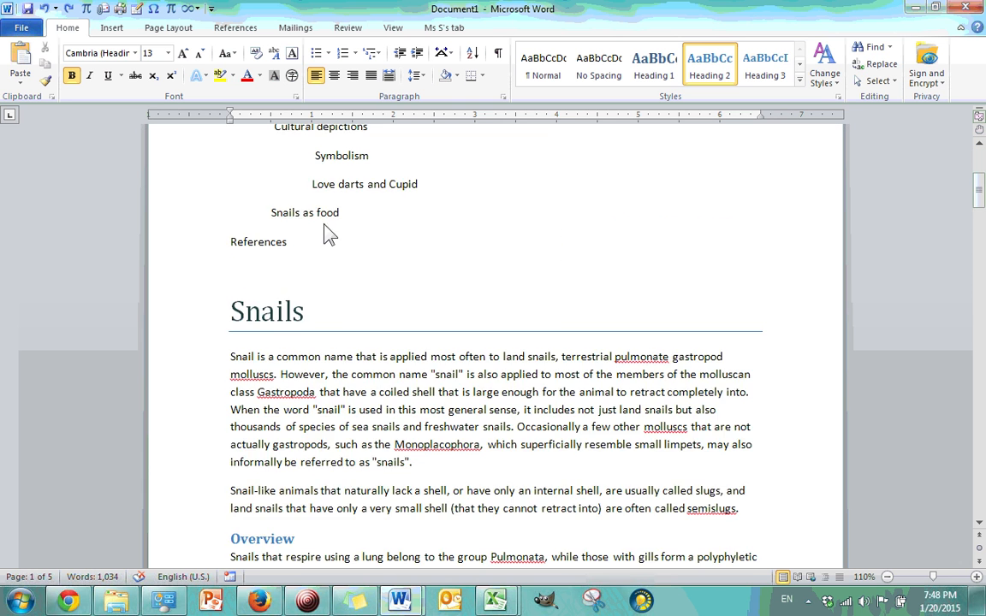
{"action": "scroll", "coordinate": [326, 229], "scroll_direction": "down", "scroll_amount": 20}
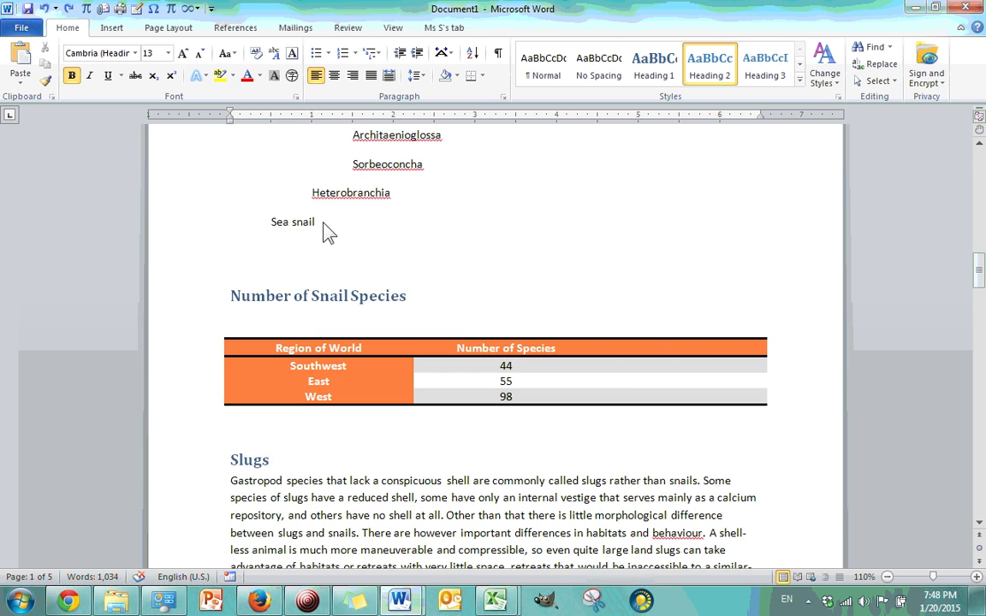
{"action": "scroll", "coordinate": [326, 228], "scroll_direction": "down", "scroll_amount": 2}
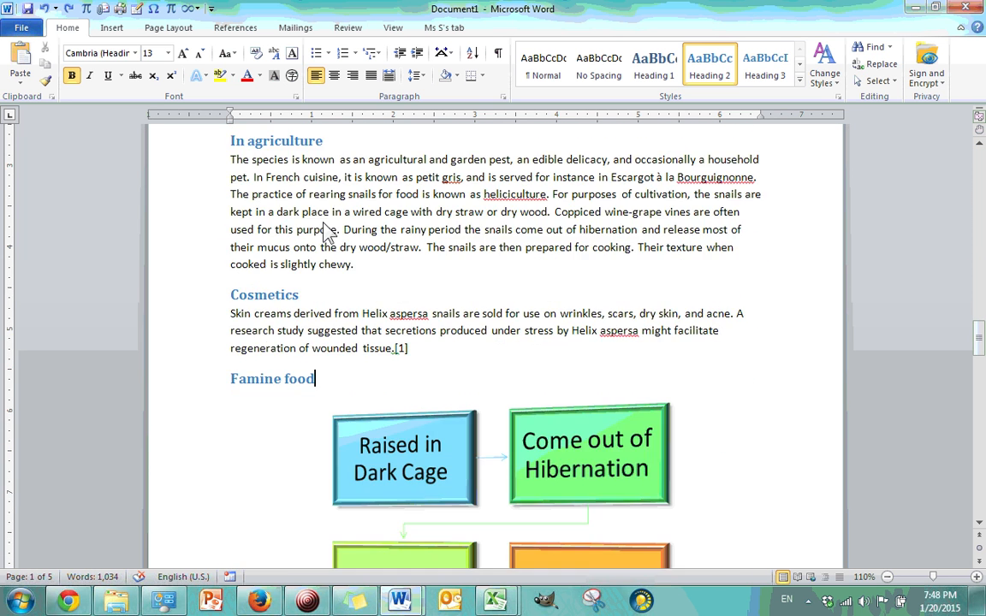
{"action": "scroll", "coordinate": [326, 224], "scroll_direction": "up", "scroll_amount": 1}
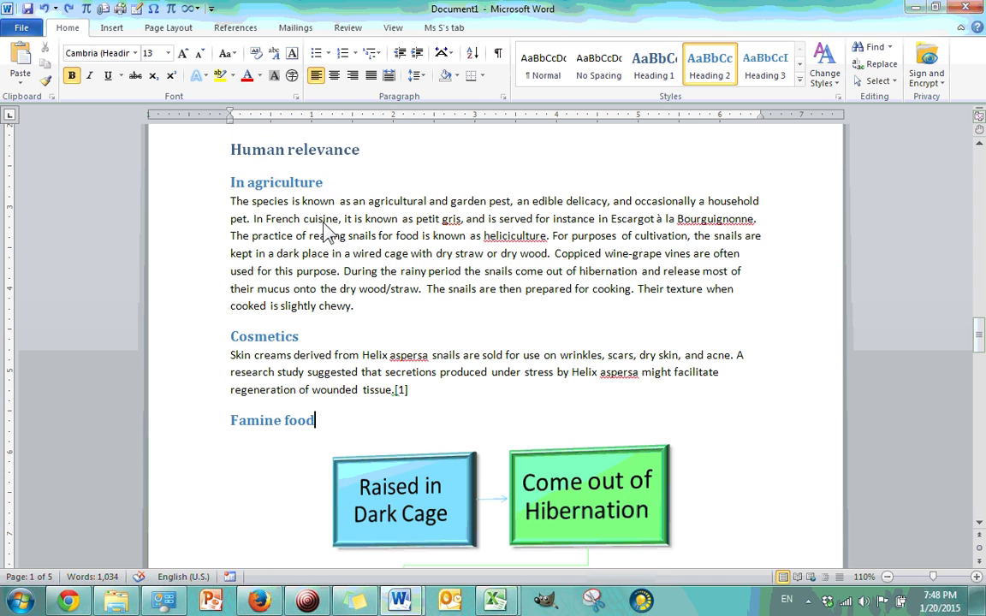
{"action": "left_click", "coordinate": [381, 158]}
{"action": "scroll", "coordinate": [378, 176], "scroll_direction": "down", "scroll_amount": 3}
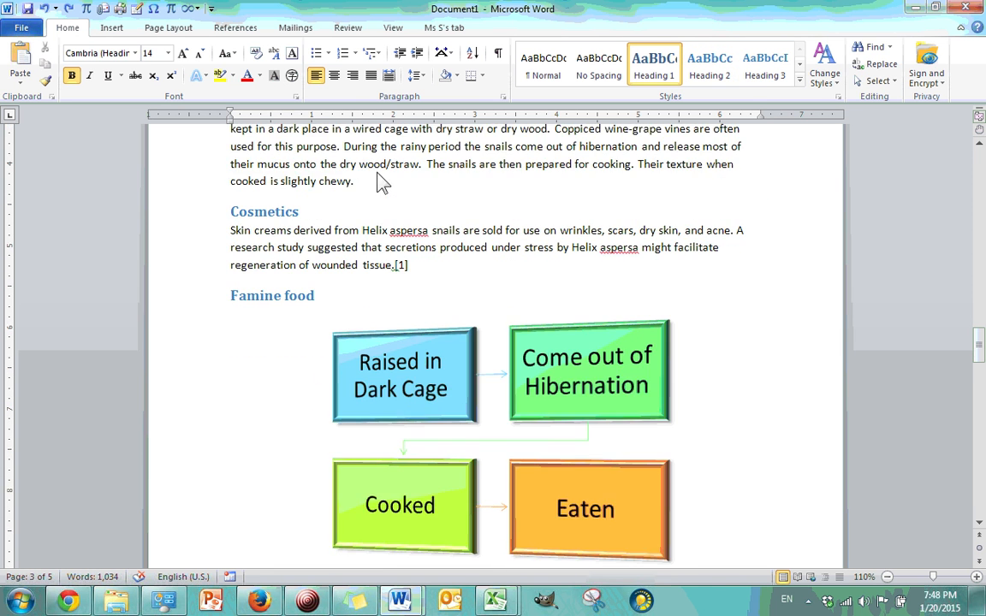
{"action": "scroll", "coordinate": [343, 256], "scroll_direction": "down", "scroll_amount": 2}
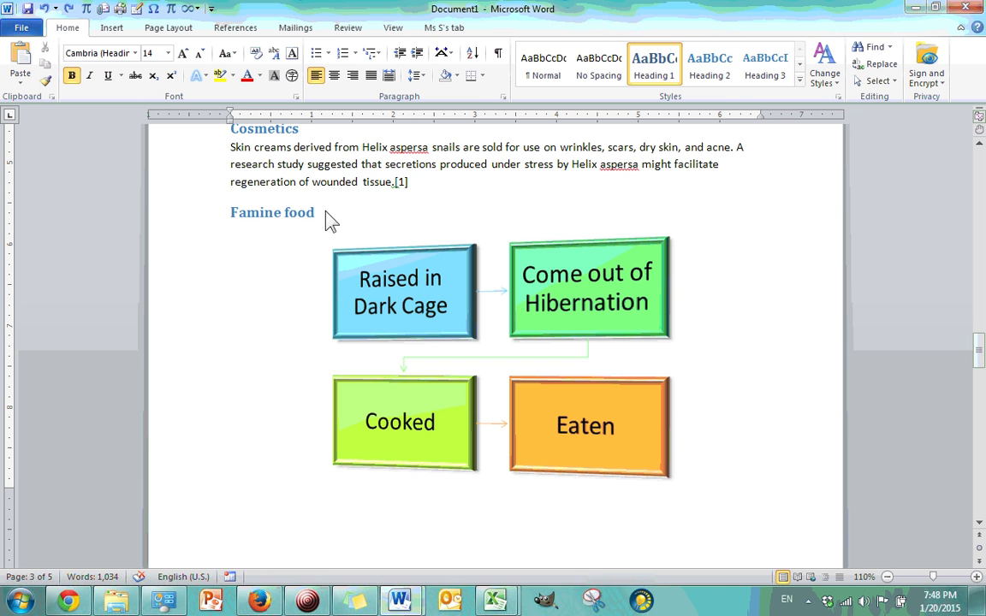
{"action": "left_click", "coordinate": [447, 277]}
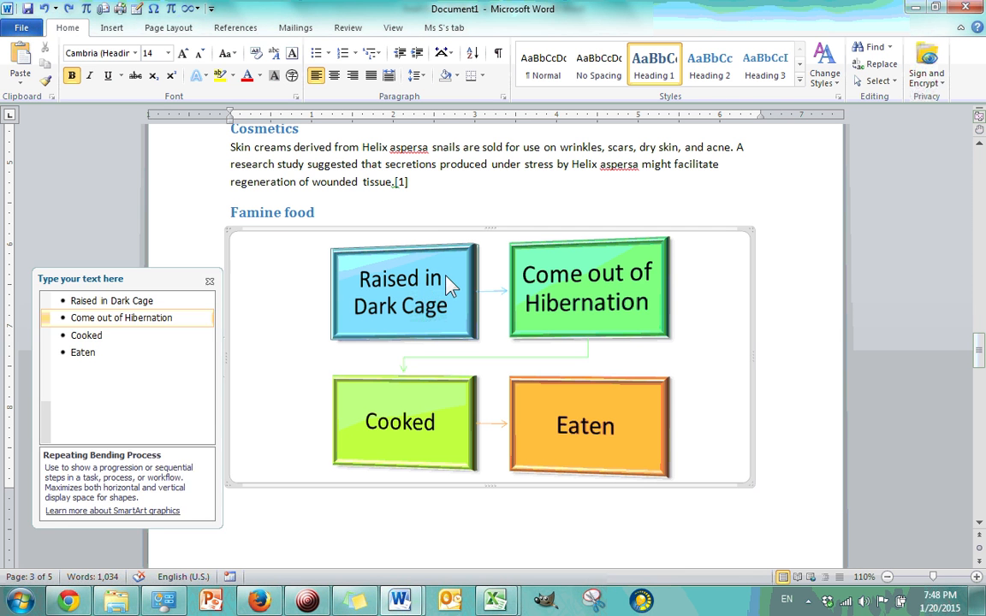
{"action": "left_click", "coordinate": [428, 219]}
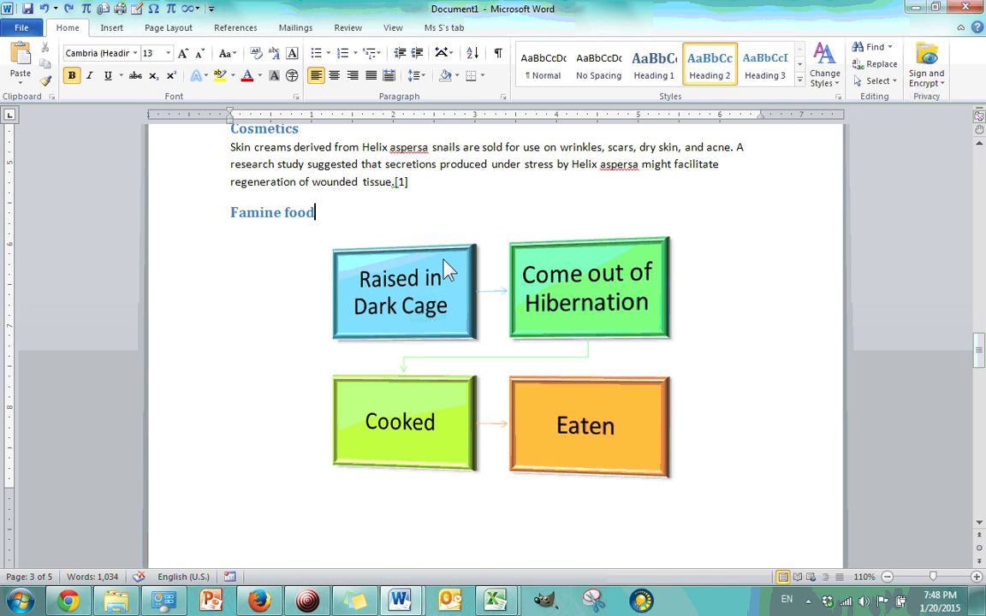
Preview the built-in document themes on the Cosmetics and Famine food sections without applying one
{"action": "left_click", "coordinate": [110, 29]}
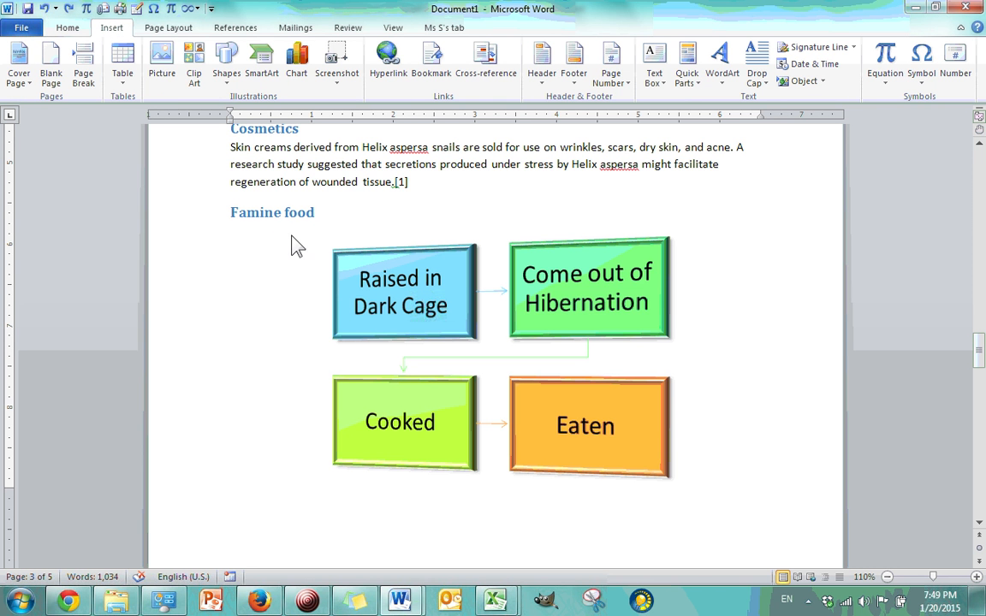
{"action": "left_click", "coordinate": [168, 28]}
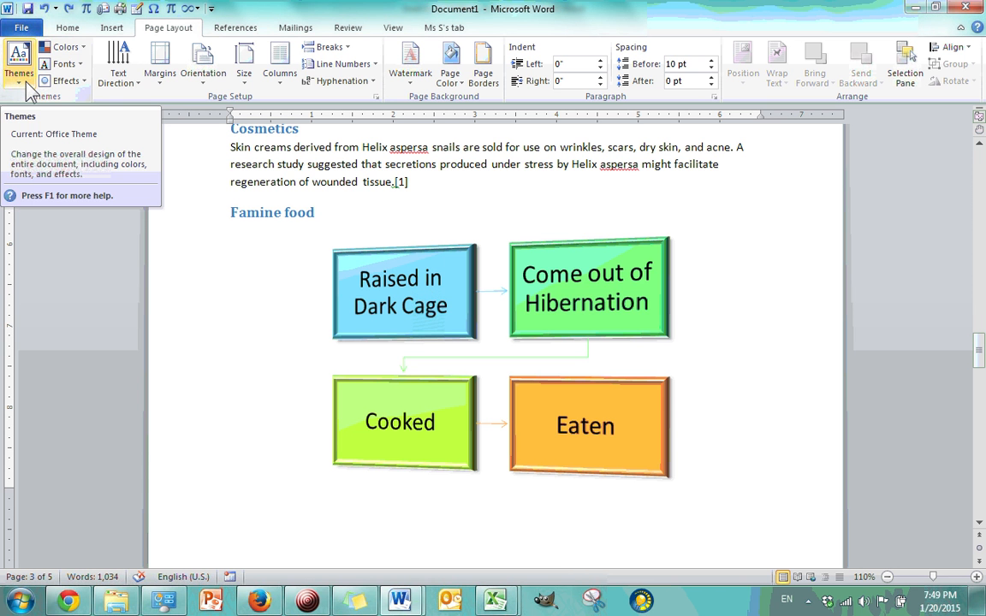
{"action": "left_click", "coordinate": [308, 247]}
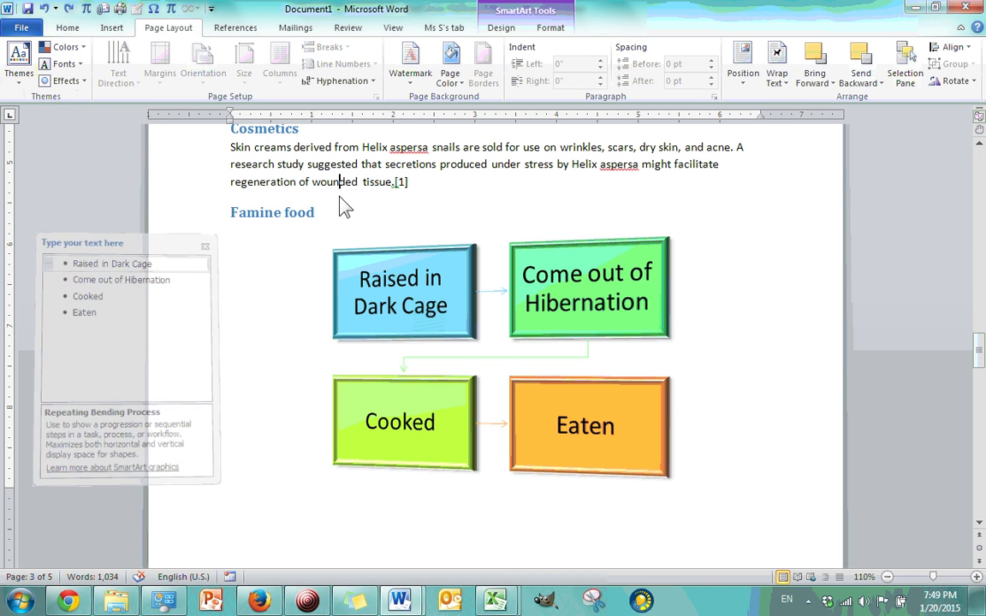
{"action": "scroll", "coordinate": [344, 214], "scroll_direction": "up", "scroll_amount": 2}
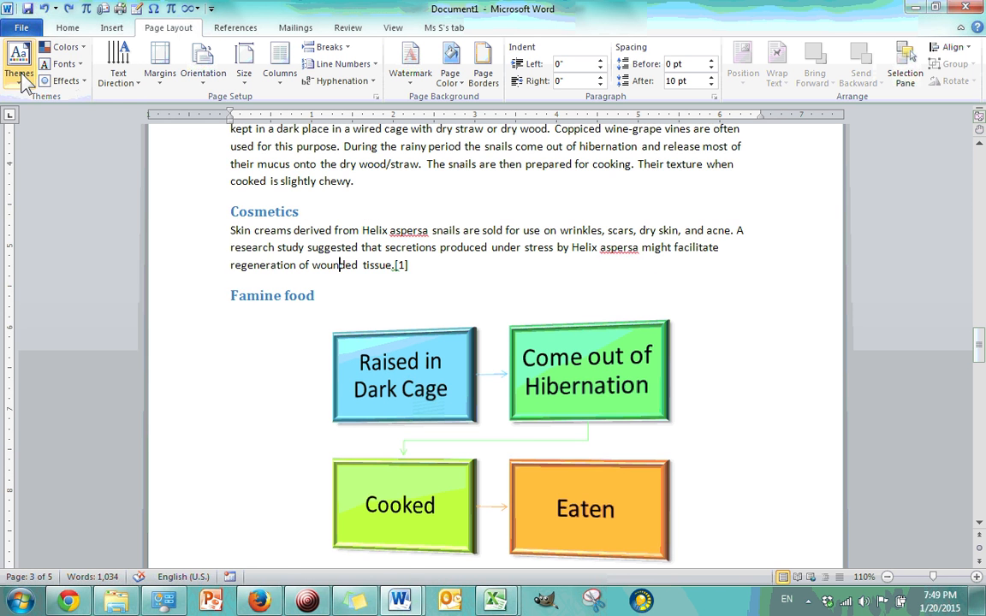
{"action": "left_click", "coordinate": [21, 79]}
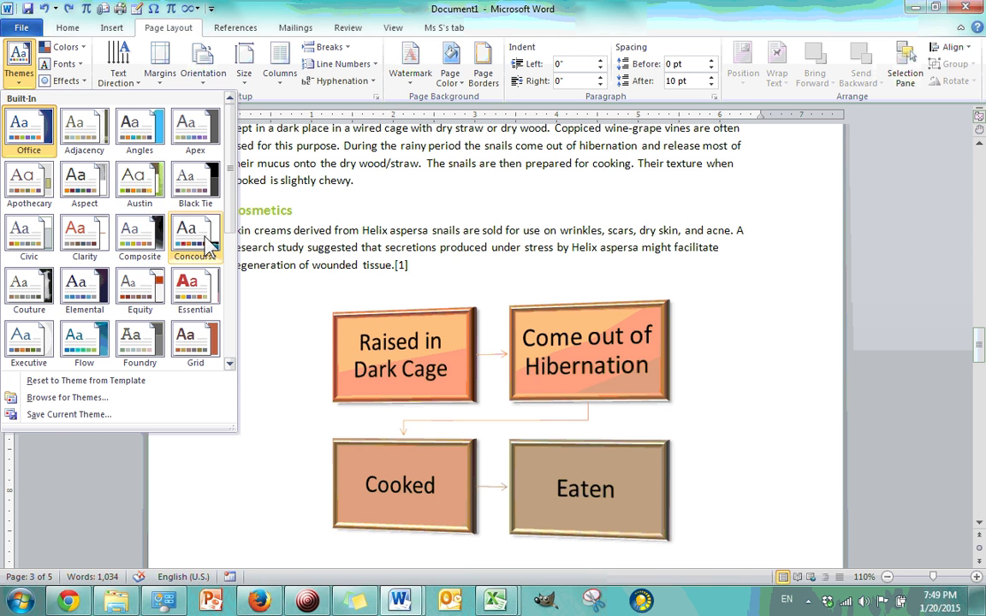
{"action": "left_click_drag", "start_coordinate": [231, 193], "coordinate": [227, 300]}
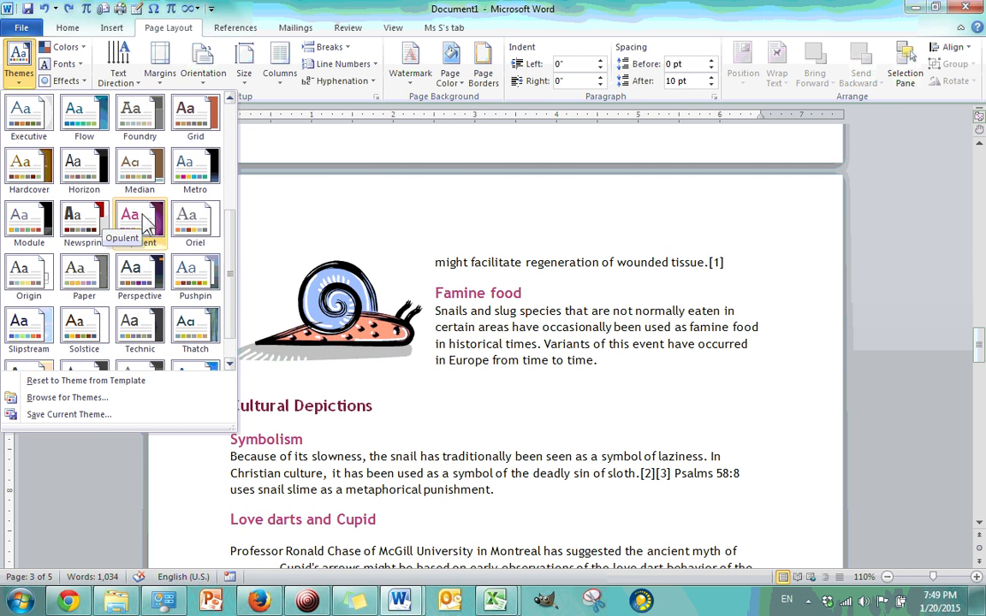
{"action": "scroll", "coordinate": [203, 256], "scroll_direction": "down", "scroll_amount": 1}
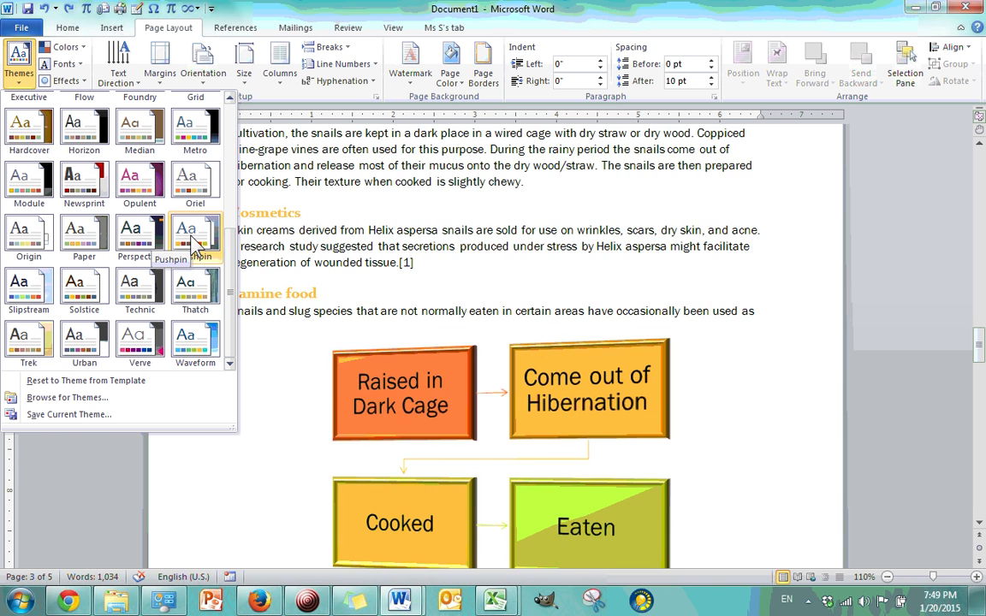
{"action": "left_click", "coordinate": [297, 234]}
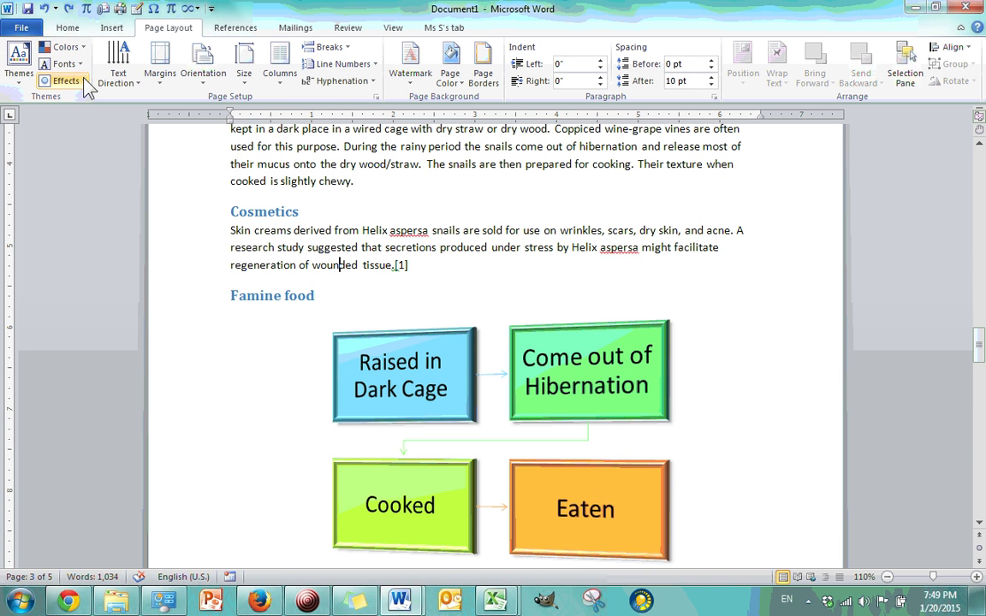
Apply the built-in Thatch theme to the document and check how it changes the headings, fonts and process diagram
{"action": "left_click", "coordinate": [25, 75]}
{"action": "scroll", "coordinate": [119, 193], "scroll_direction": "down", "scroll_amount": 3}
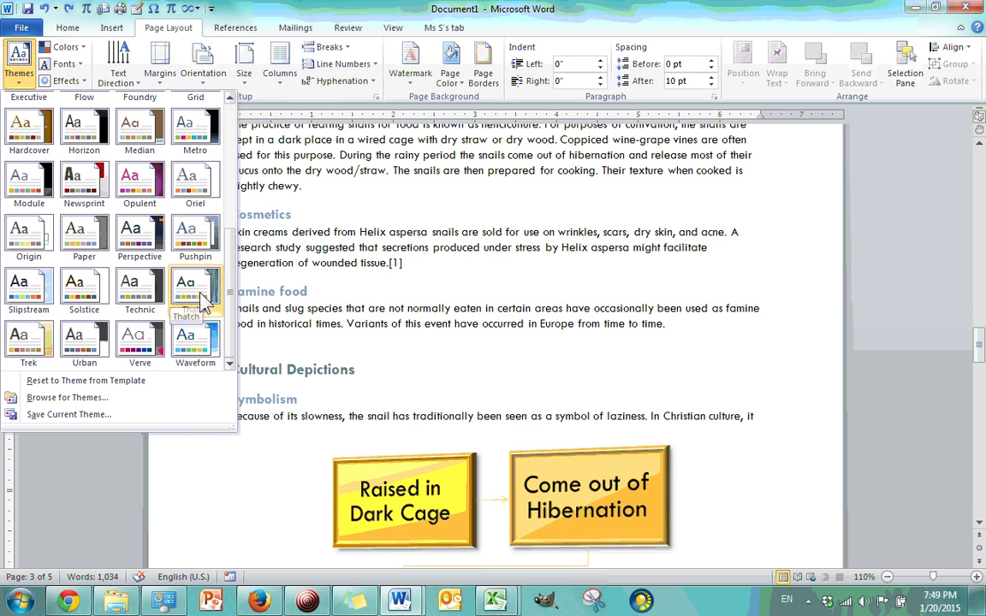
{"action": "left_click", "coordinate": [180, 262]}
{"action": "scroll", "coordinate": [312, 307], "scroll_direction": "up", "scroll_amount": 7}
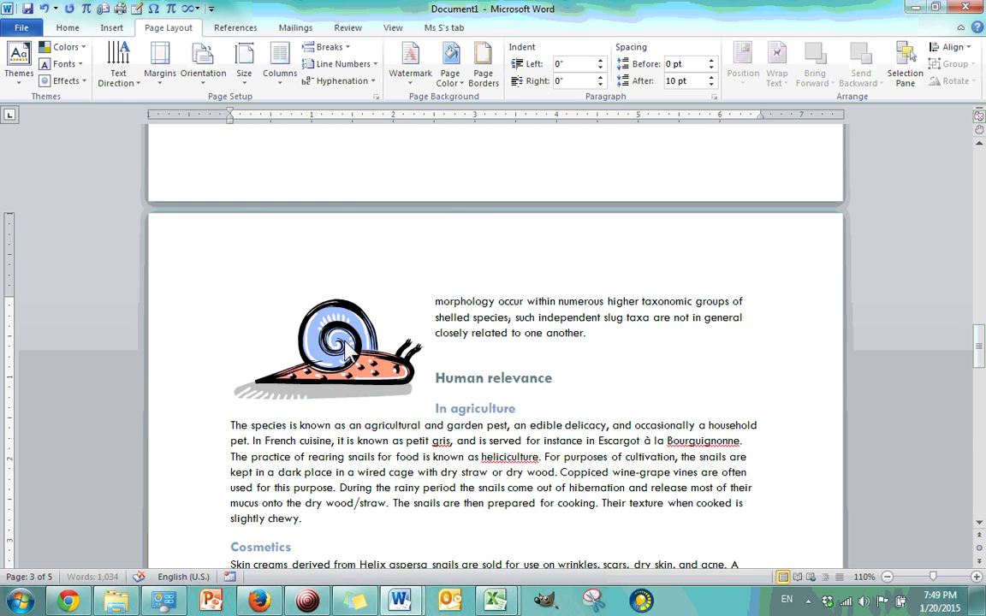
{"action": "scroll", "coordinate": [346, 349], "scroll_direction": "down", "scroll_amount": 12}
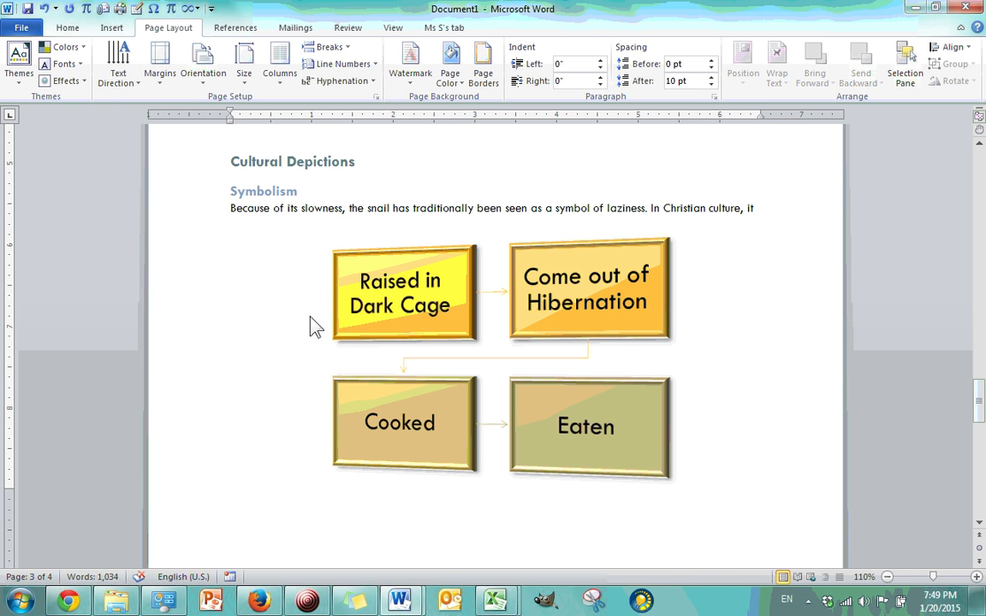
Set the document theme back to Office and check the Cosmetics and Famine food sections
{"action": "left_click", "coordinate": [18, 73]}
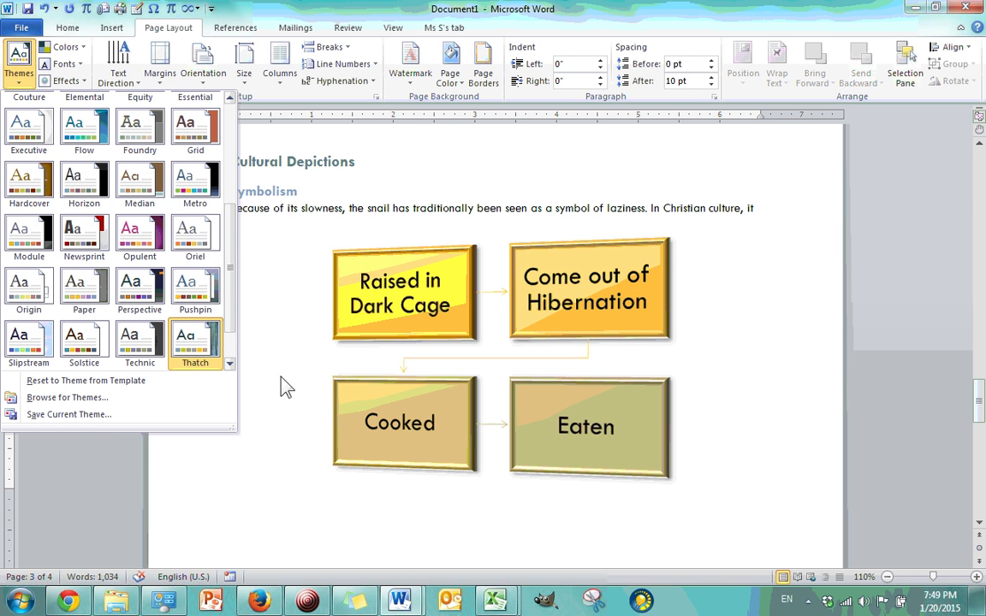
{"action": "scroll", "coordinate": [150, 244], "scroll_direction": "up", "scroll_amount": 5}
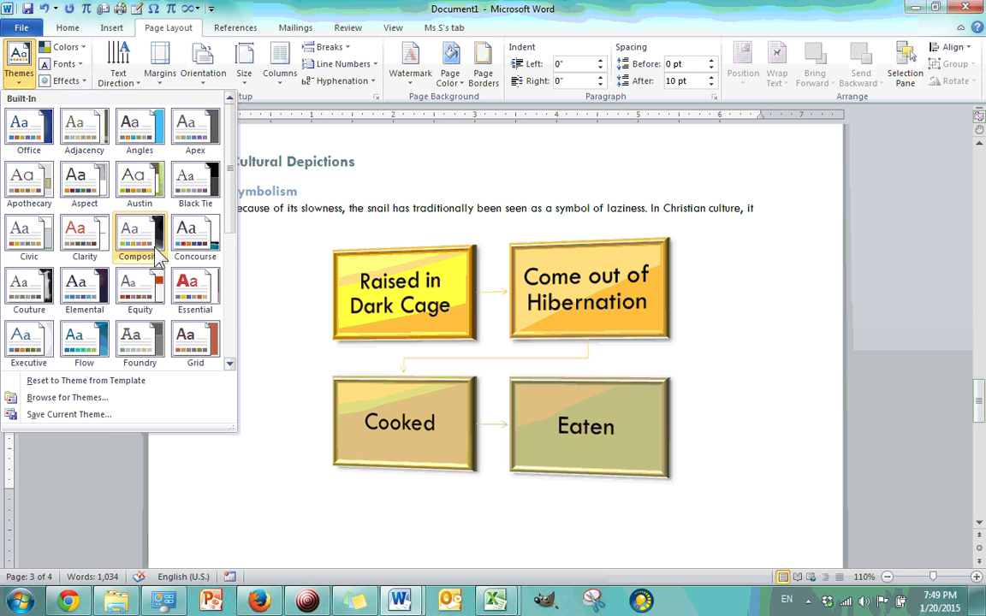
{"action": "left_click", "coordinate": [26, 137]}
{"action": "scroll", "coordinate": [377, 291], "scroll_direction": "up", "scroll_amount": 3}
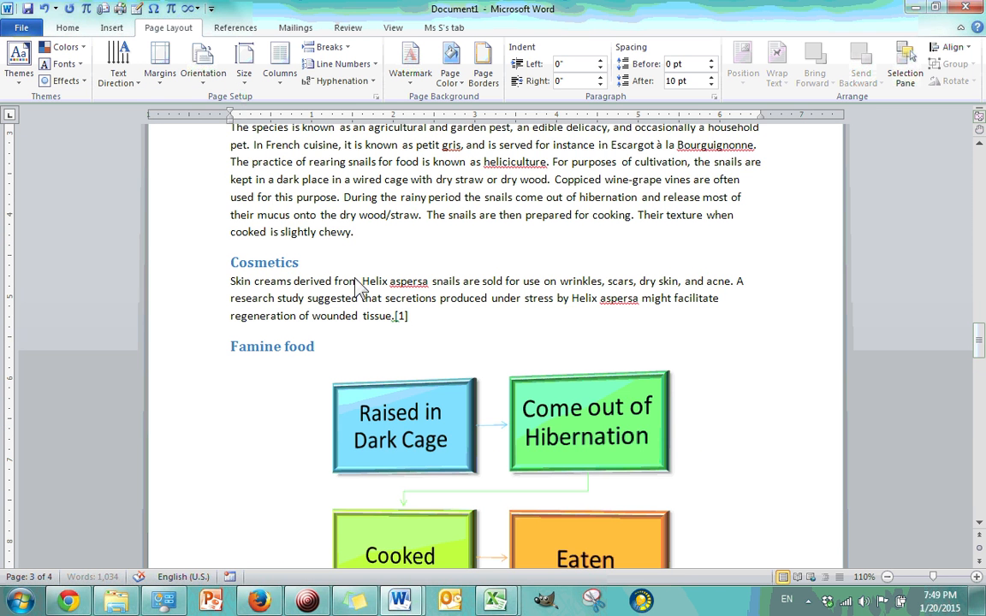
{"action": "left_click", "coordinate": [327, 266]}
{"action": "scroll", "coordinate": [333, 290], "scroll_direction": "down", "scroll_amount": 2}
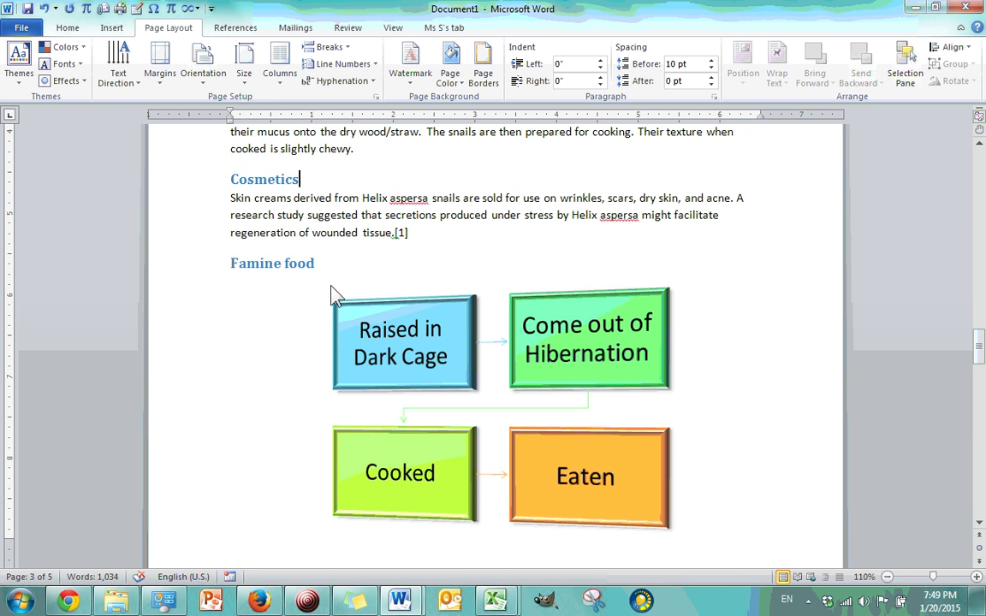
{"action": "left_click", "coordinate": [336, 267]}
Apply the built-in Elemental theme to the document
{"action": "scroll", "coordinate": [347, 284], "scroll_direction": "up", "scroll_amount": 1}
{"action": "left_click", "coordinate": [21, 68]}
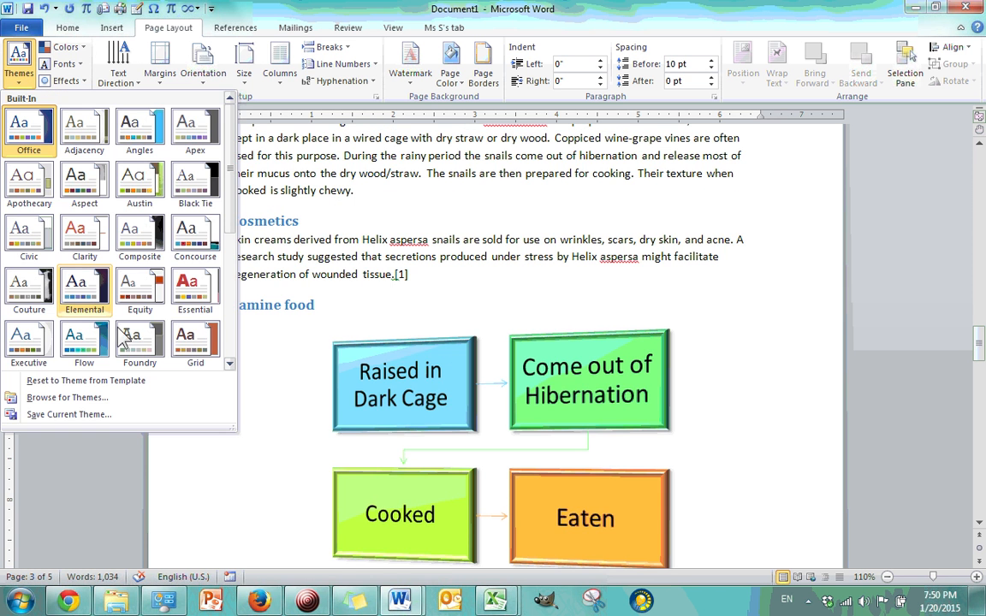
{"action": "left_click", "coordinate": [86, 324]}
{"action": "scroll", "coordinate": [407, 363], "scroll_direction": "up", "scroll_amount": 2}
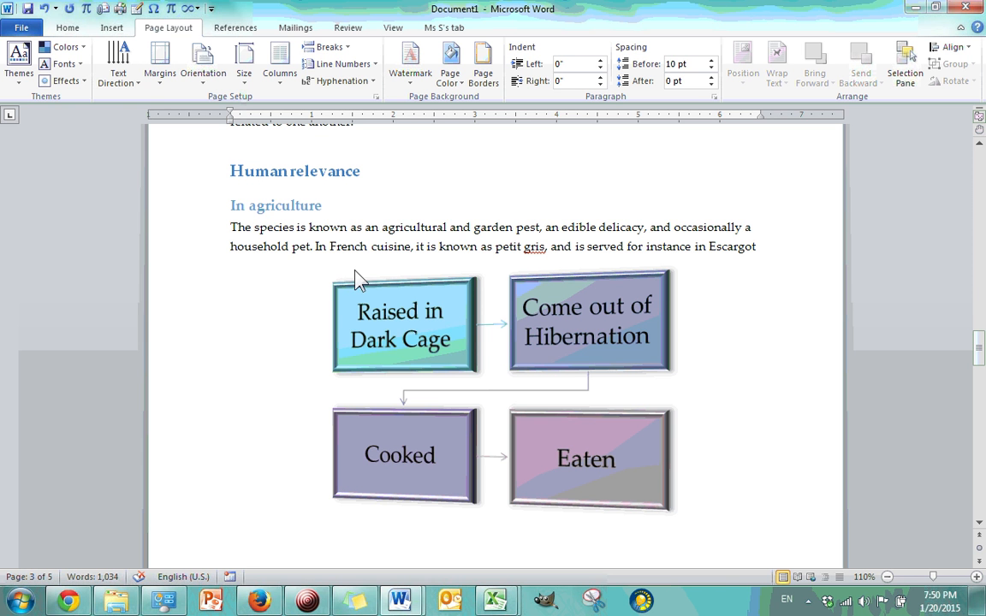
Replace the Elemental theme with the built-in Office theme
{"action": "left_click", "coordinate": [18, 61]}
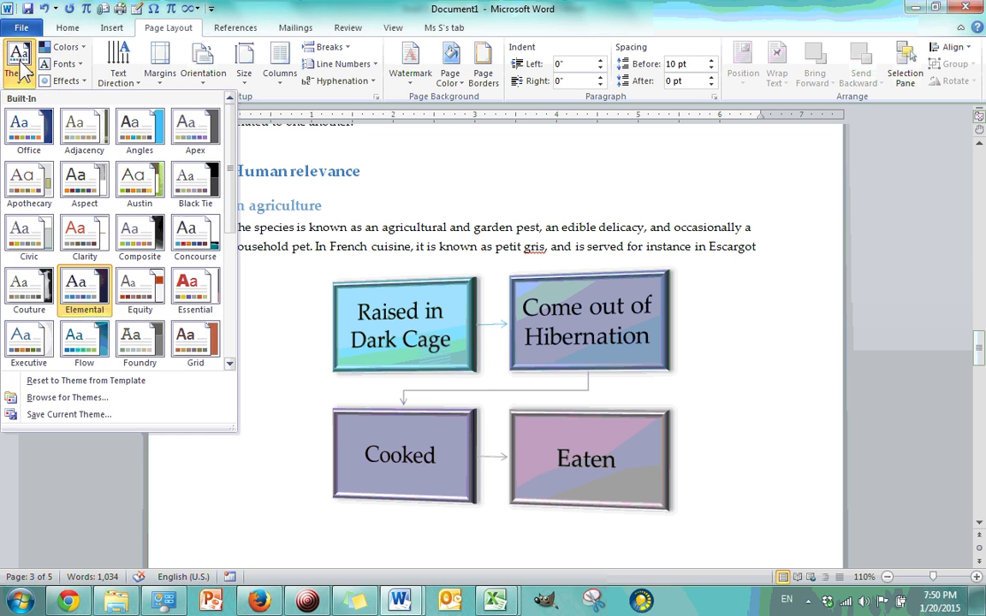
{"action": "left_click", "coordinate": [29, 129]}
{"action": "scroll", "coordinate": [333, 295], "scroll_direction": "down", "scroll_amount": 3}
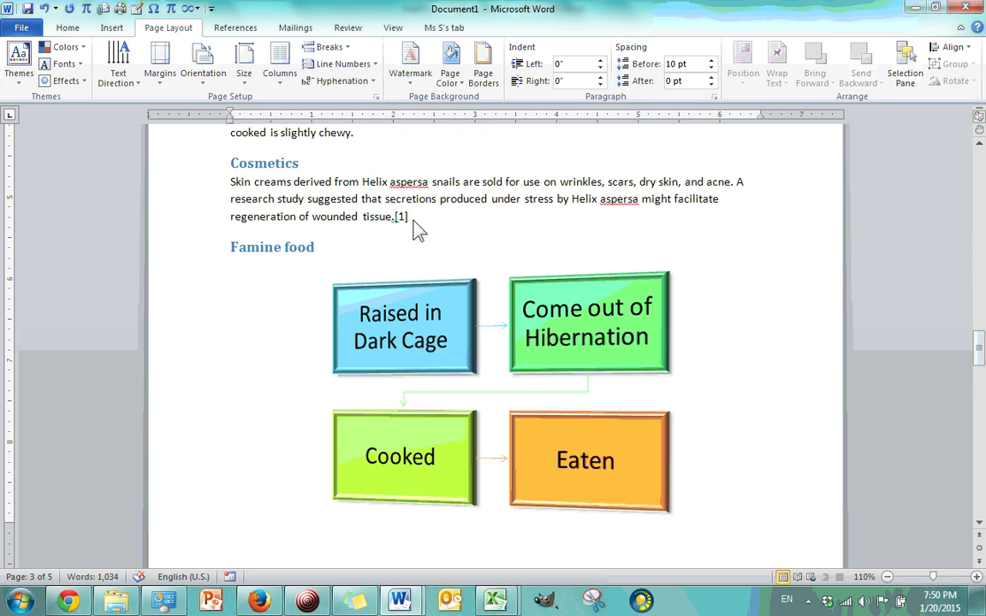
{"action": "left_click_drag", "start_coordinate": [413, 219], "coordinate": [231, 182]}
{"action": "left_click", "coordinate": [333, 216]}
{"action": "left_click", "coordinate": [19, 67]}
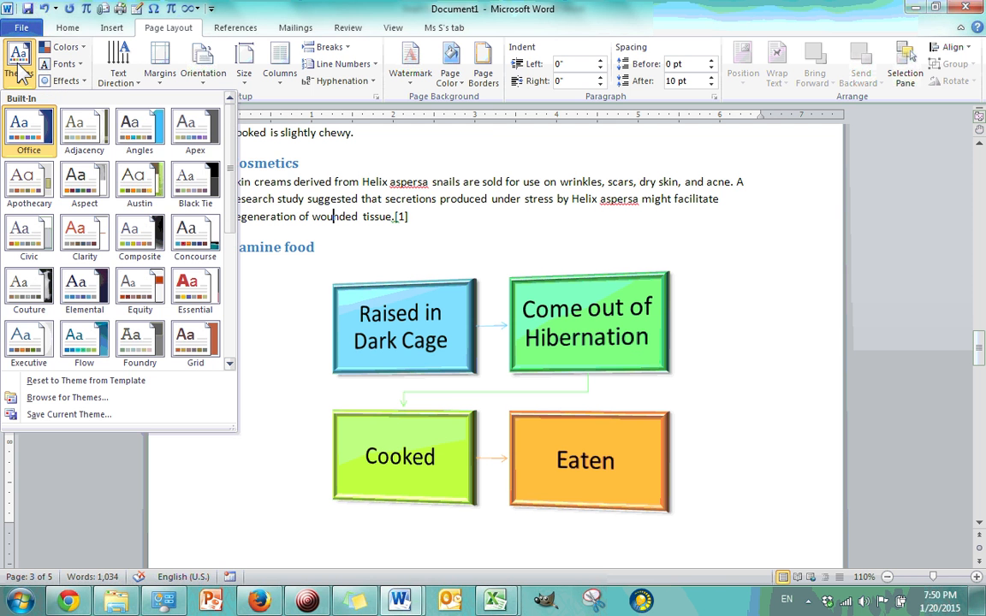
{"action": "left_click", "coordinate": [19, 70]}
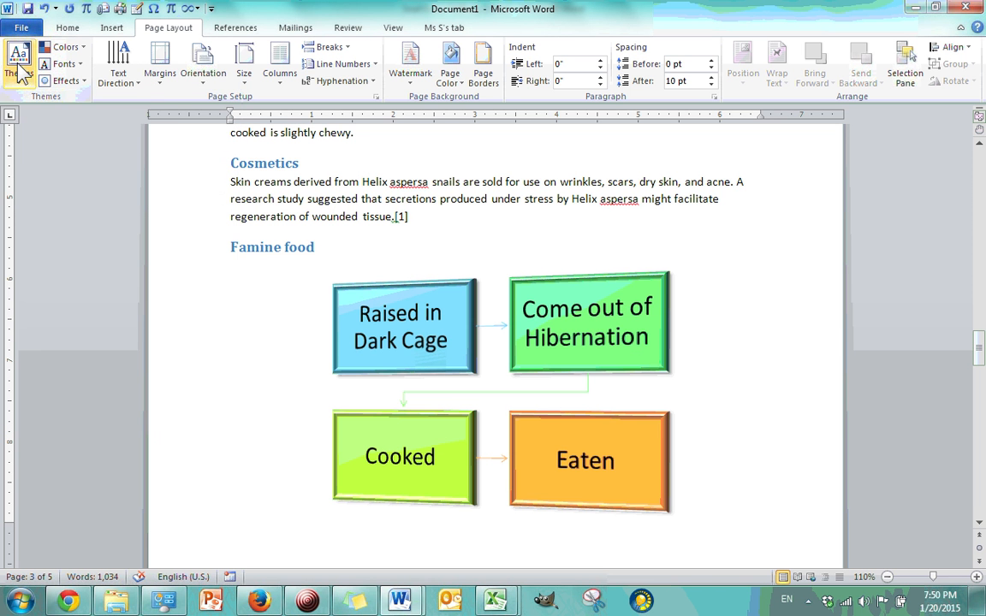
Apply the built-in Flow color set to the document's theme, keeping the theme fonts
{"action": "left_click", "coordinate": [85, 49]}
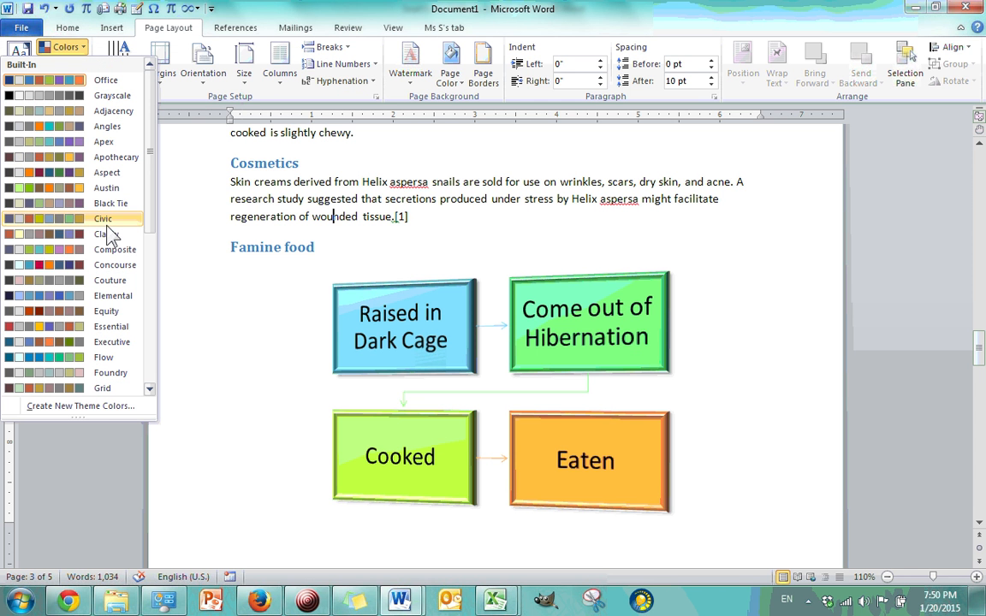
{"action": "scroll", "coordinate": [103, 257], "scroll_direction": "down", "scroll_amount": 1}
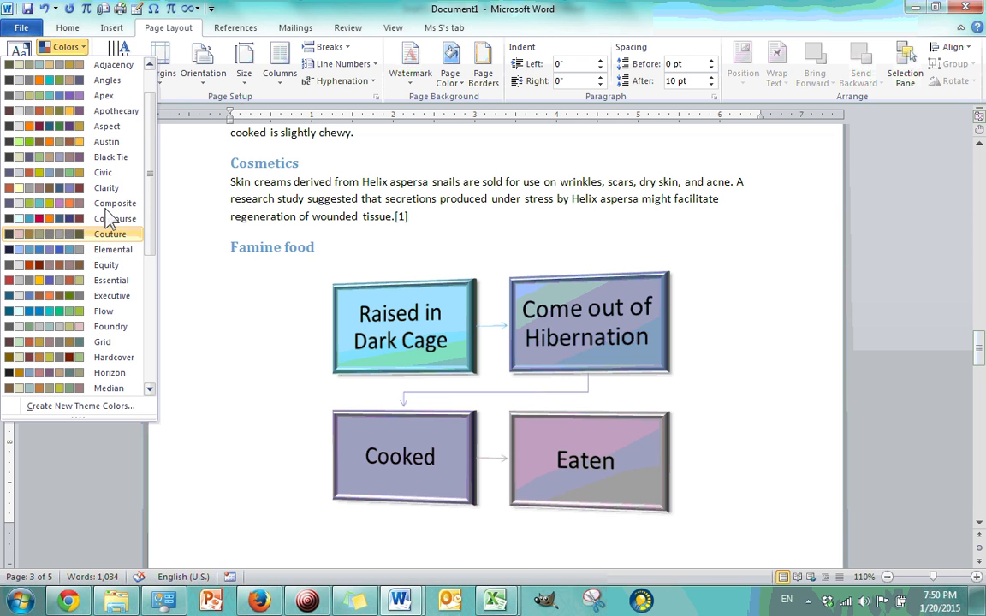
{"action": "scroll", "coordinate": [101, 189], "scroll_direction": "down", "scroll_amount": 2}
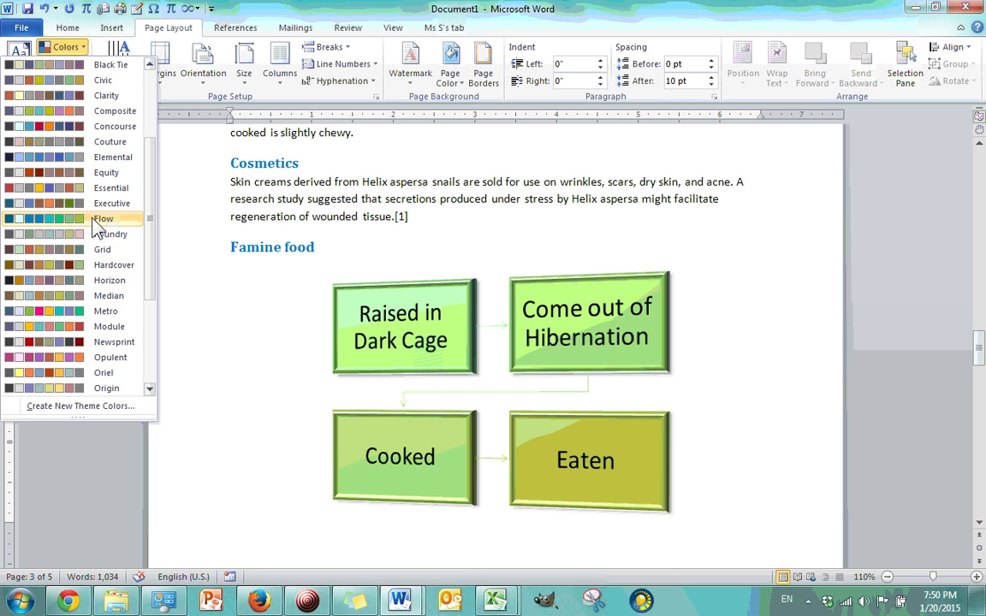
{"action": "left_click", "coordinate": [97, 220]}
{"action": "scroll", "coordinate": [451, 337], "scroll_direction": "up", "scroll_amount": 2}
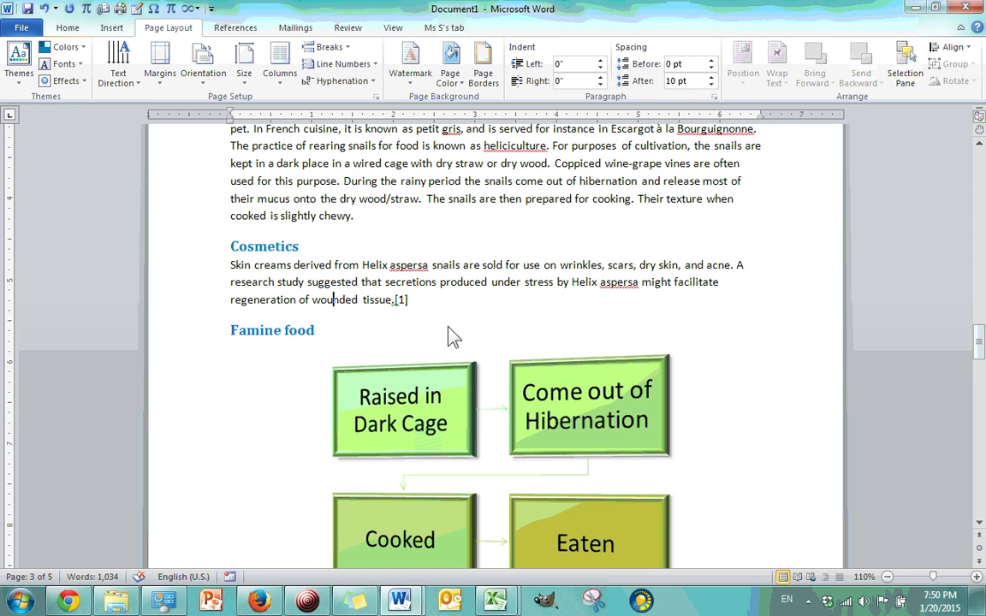
Replace the Flow theme colors with the built-in Office color set
{"action": "scroll", "coordinate": [317, 368], "scroll_direction": "up", "scroll_amount": 5}
{"action": "scroll", "coordinate": [330, 381], "scroll_direction": "down", "scroll_amount": 5}
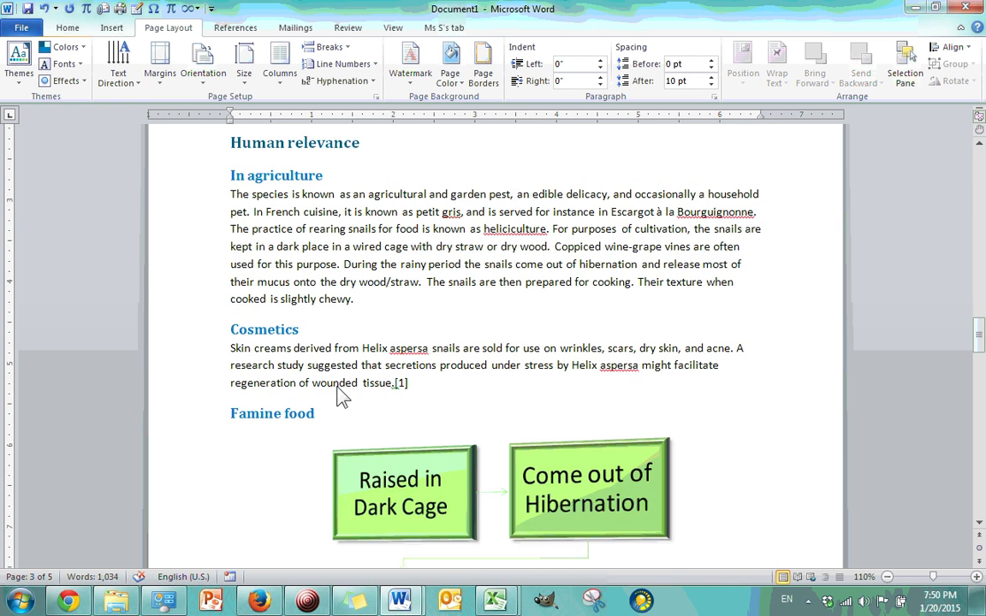
{"action": "scroll", "coordinate": [336, 387], "scroll_direction": "down", "scroll_amount": 2}
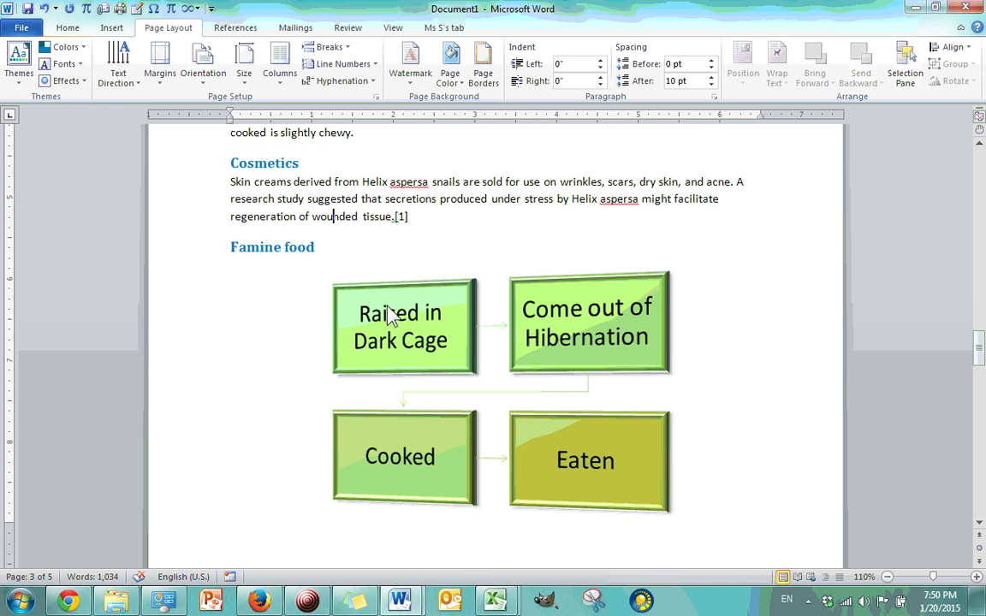
{"action": "left_click", "coordinate": [74, 42]}
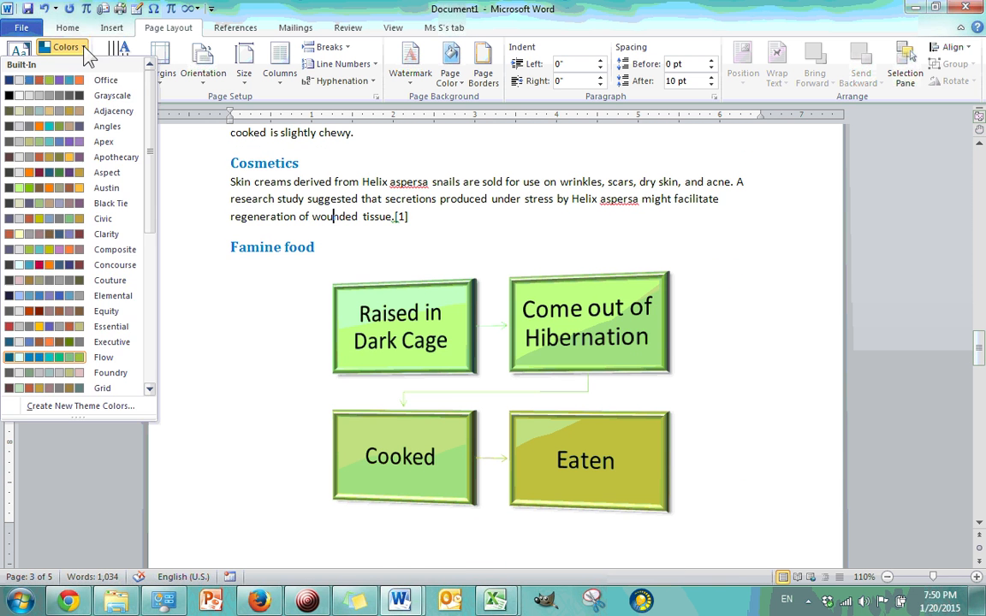
{"action": "left_click", "coordinate": [111, 82]}
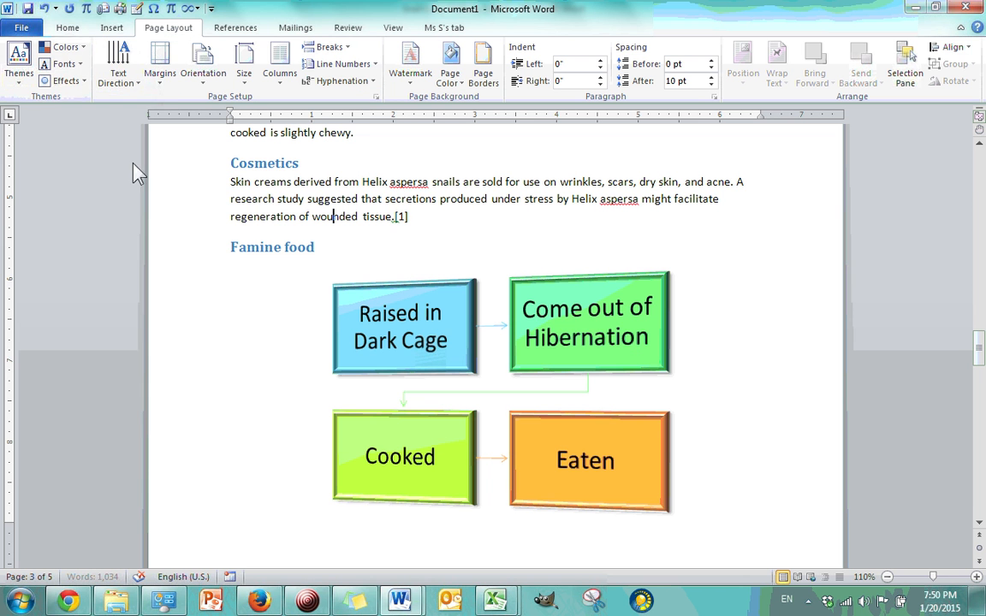
Preview built-in theme font sets, including Angles and Concourse, on the document without applying one
{"action": "left_click", "coordinate": [68, 64]}
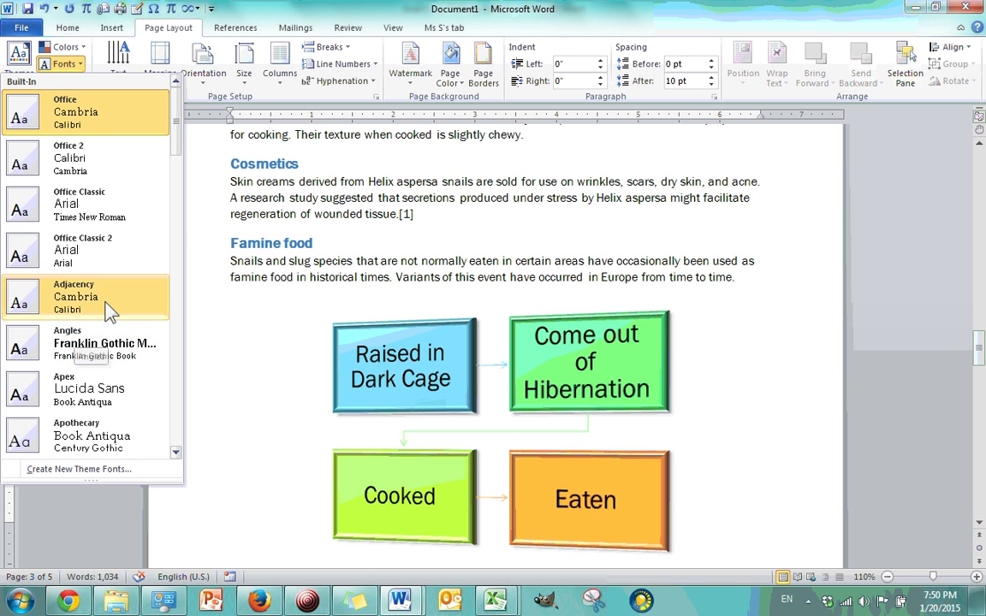
{"action": "scroll", "coordinate": [110, 315], "scroll_direction": "down", "scroll_amount": 3}
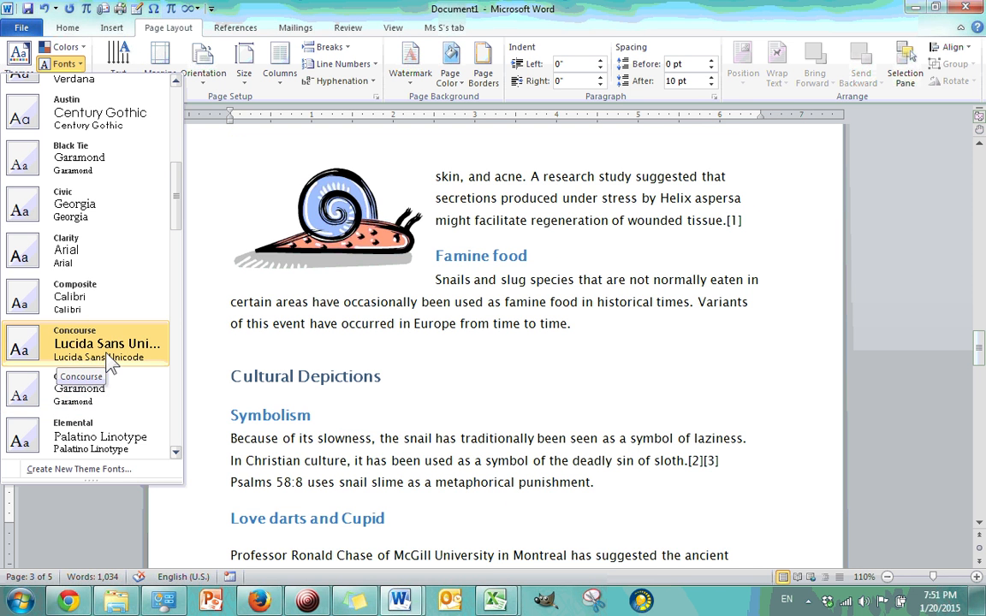
{"action": "left_click", "coordinate": [280, 381]}
{"action": "scroll", "coordinate": [258, 332], "scroll_direction": "up", "scroll_amount": 2}
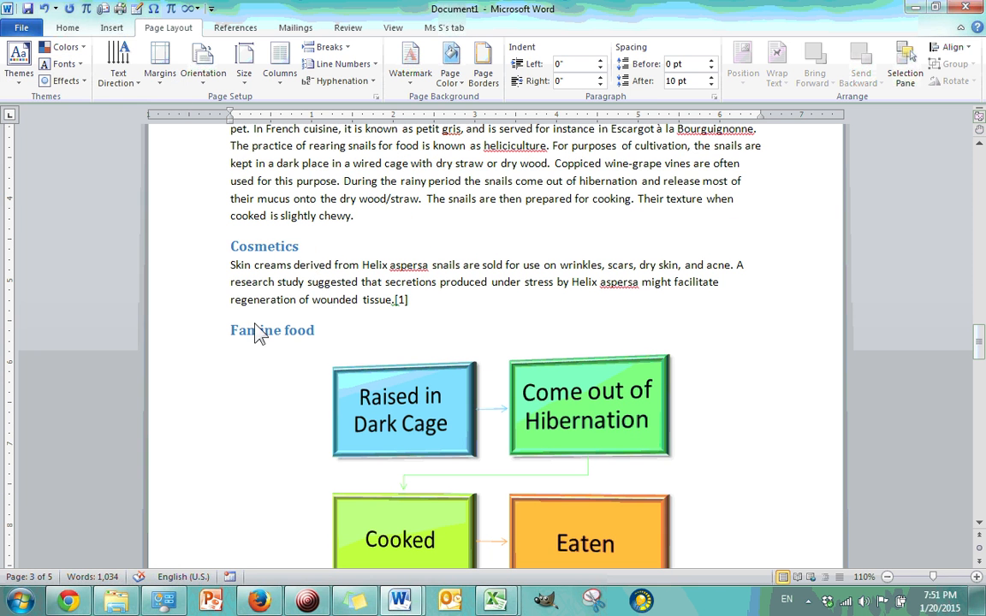
Highlight the Cosmetics heading, then check the font and style assigned to the Famine food heading
{"action": "left_click", "coordinate": [302, 248]}
{"action": "left_click_drag", "start_coordinate": [300, 247], "coordinate": [231, 248]}
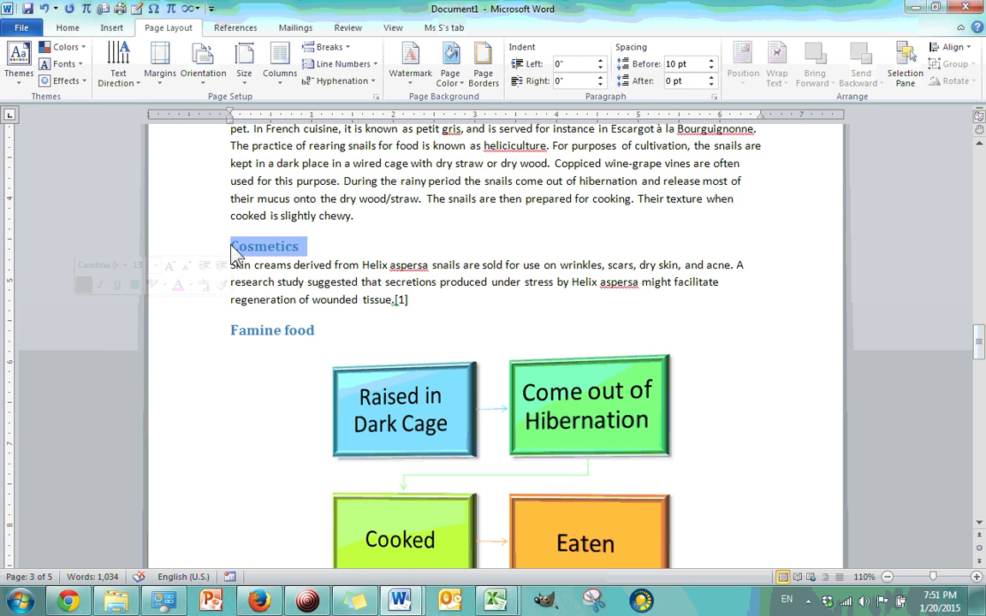
{"action": "left_click", "coordinate": [360, 345]}
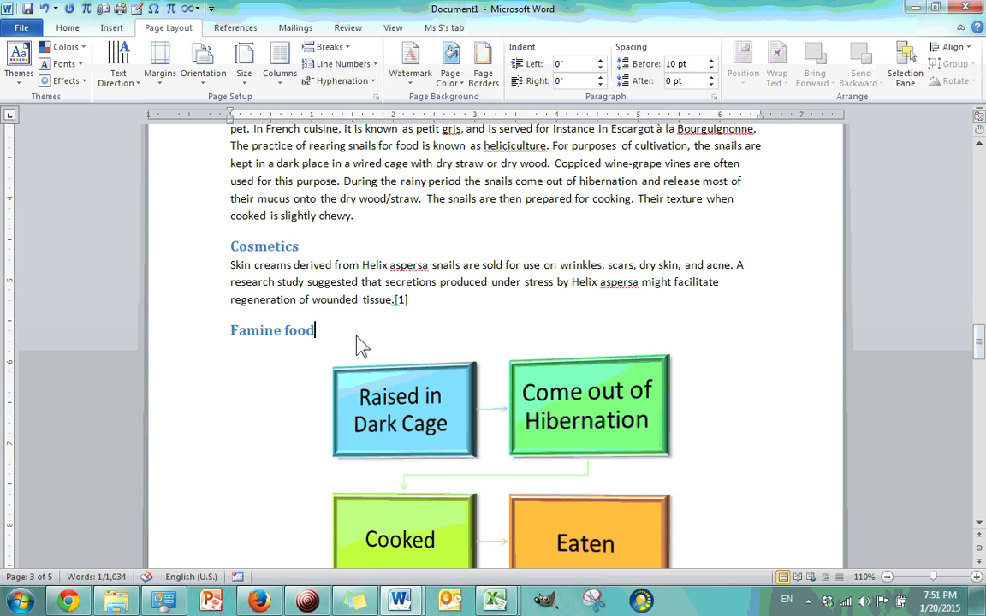
{"action": "left_click", "coordinate": [67, 28]}
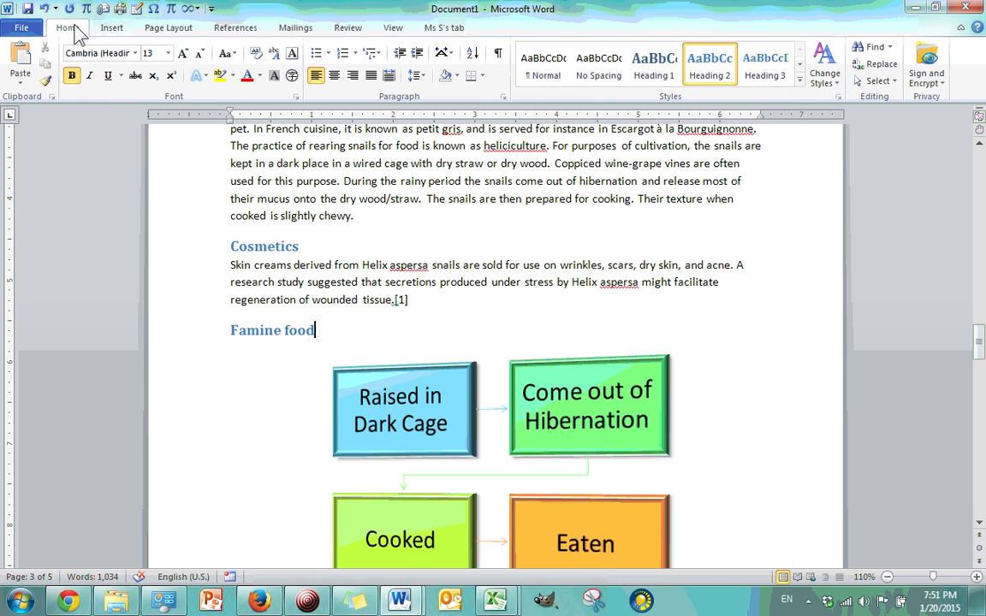
Apply the built-in Apothecary font set to the document's theme
{"action": "left_click", "coordinate": [168, 28]}
{"action": "left_click", "coordinate": [66, 64]}
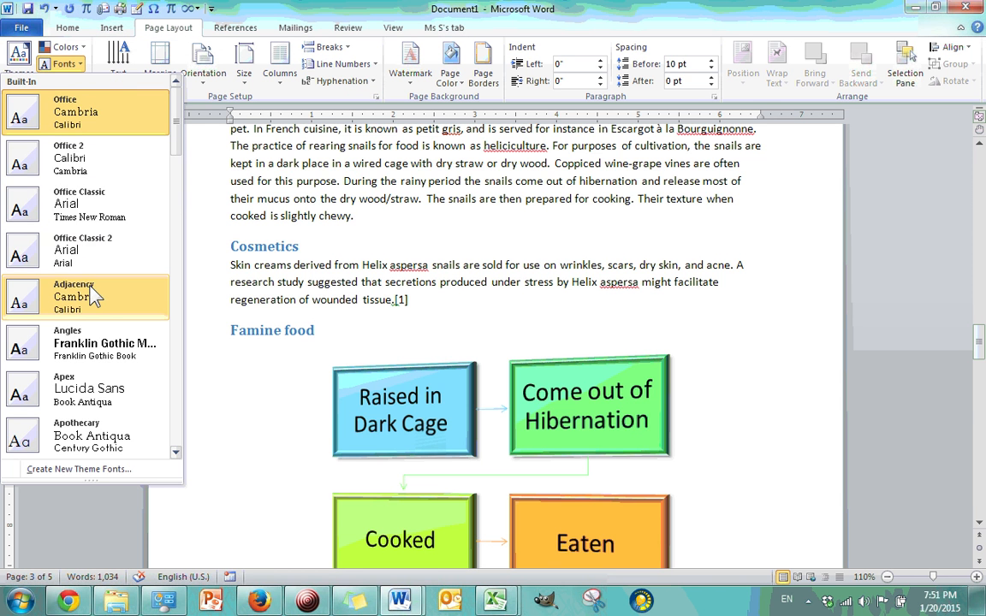
{"action": "scroll", "coordinate": [94, 295], "scroll_direction": "down", "scroll_amount": 2}
{"action": "left_click", "coordinate": [103, 162]}
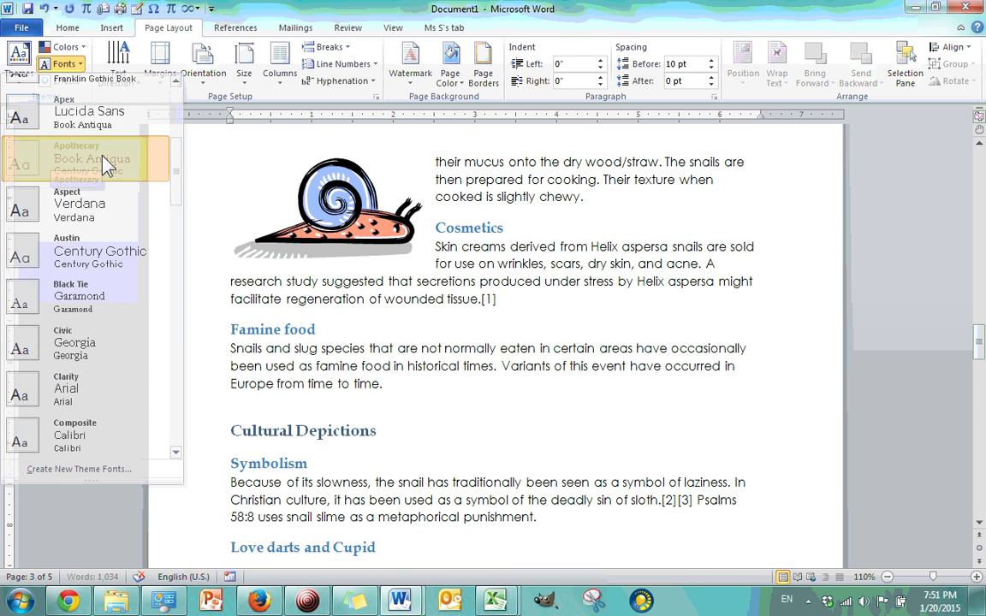
Preview the available quick styles on the Famine food heading without applying one
{"action": "left_click", "coordinate": [68, 25]}
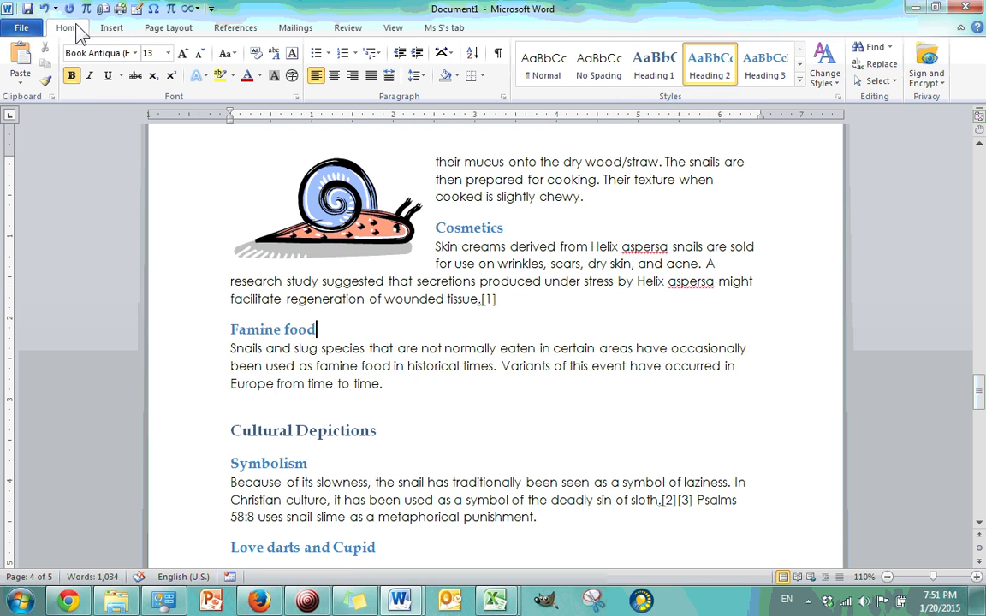
{"action": "left_click", "coordinate": [799, 79]}
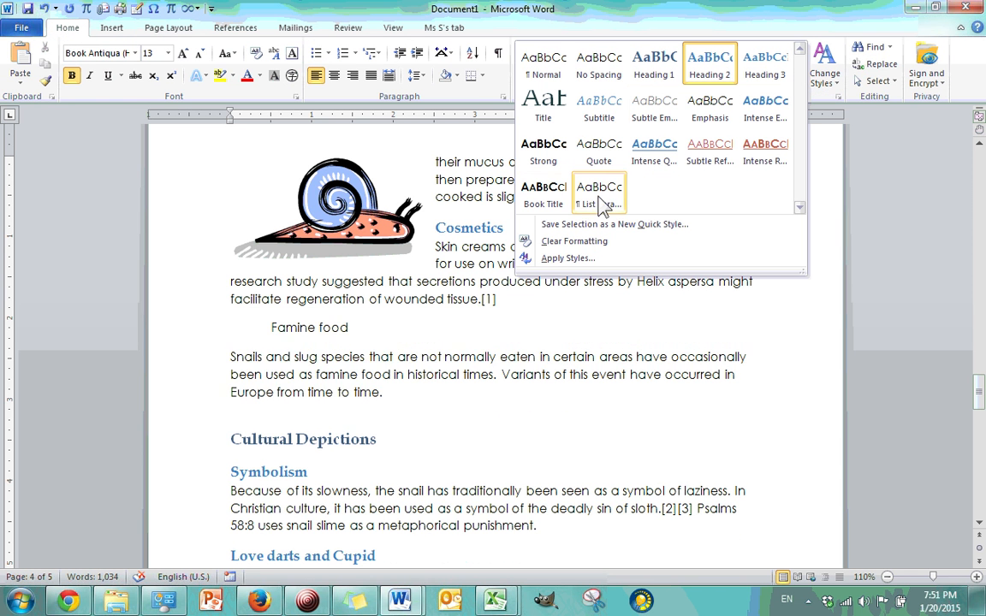
{"action": "left_click", "coordinate": [796, 370]}
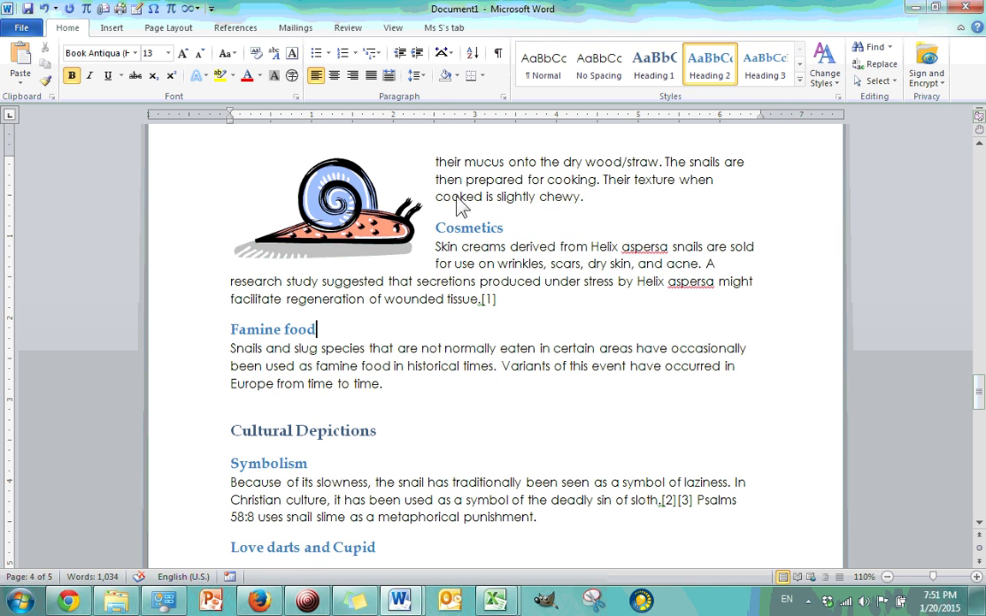
Set the whole document theme back to the built-in Office theme
{"action": "left_click", "coordinate": [172, 28]}
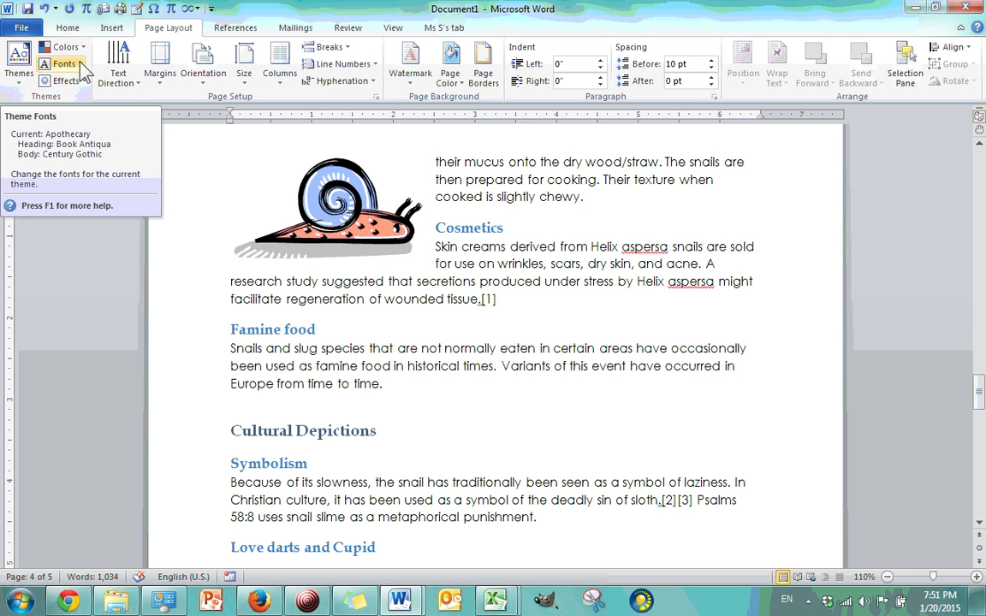
{"action": "left_click", "coordinate": [18, 64]}
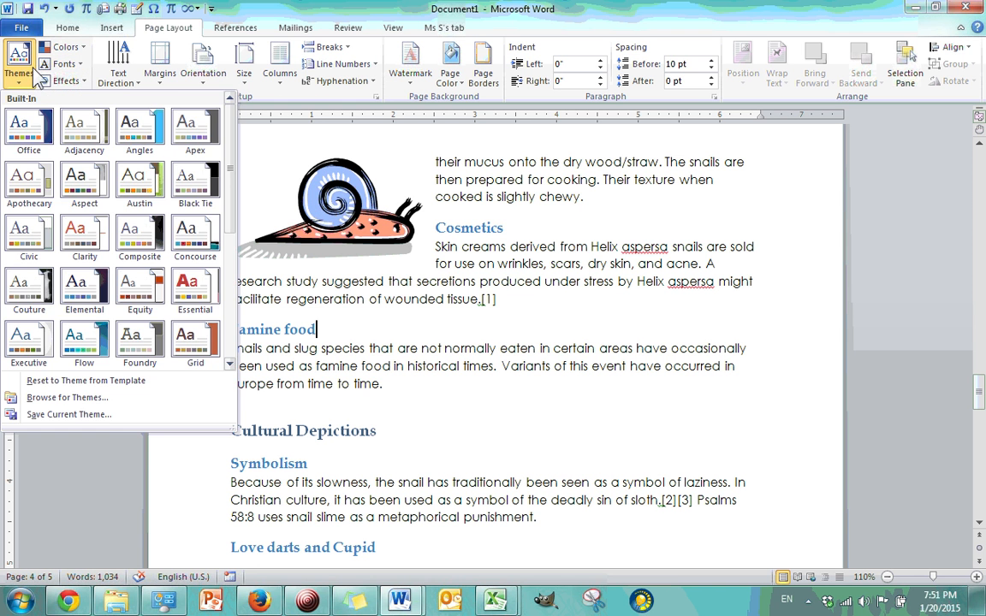
{"action": "left_click", "coordinate": [34, 133]}
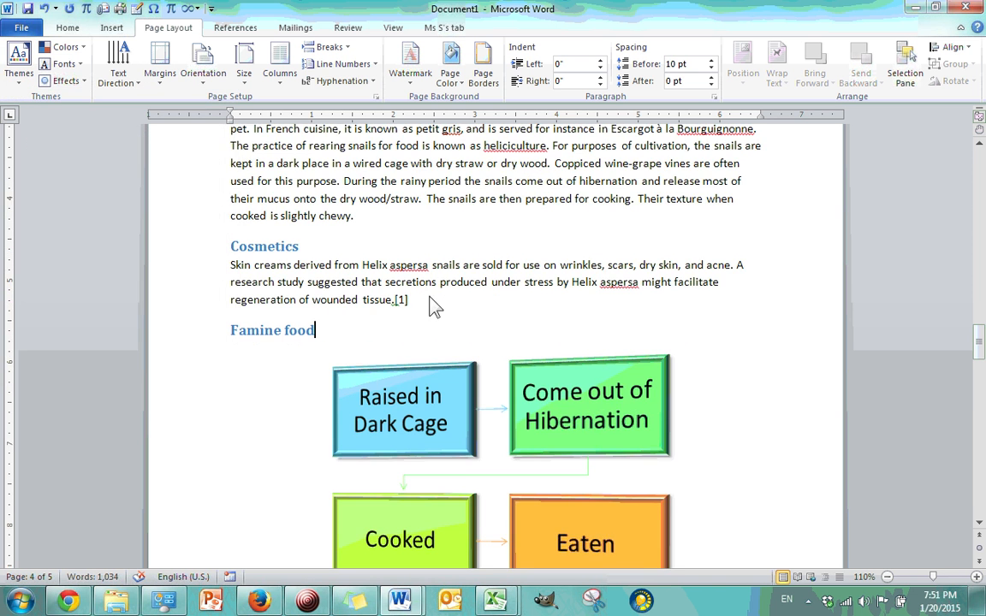
Change the essay's text direction to vertical and examine how the pages and process diagram are laid out
{"action": "scroll", "coordinate": [409, 280], "scroll_direction": "down", "scroll_amount": 1}
{"action": "scroll", "coordinate": [409, 289], "scroll_direction": "down", "scroll_amount": 1}
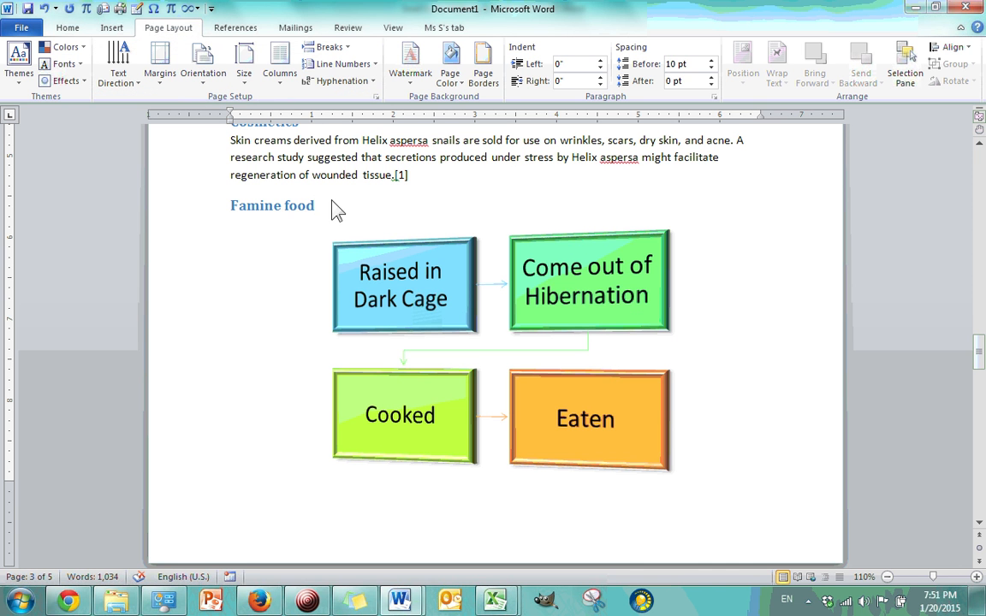
{"action": "scroll", "coordinate": [347, 214], "scroll_direction": "up", "scroll_amount": 1}
{"action": "scroll", "coordinate": [347, 214], "scroll_direction": "up", "scroll_amount": 1}
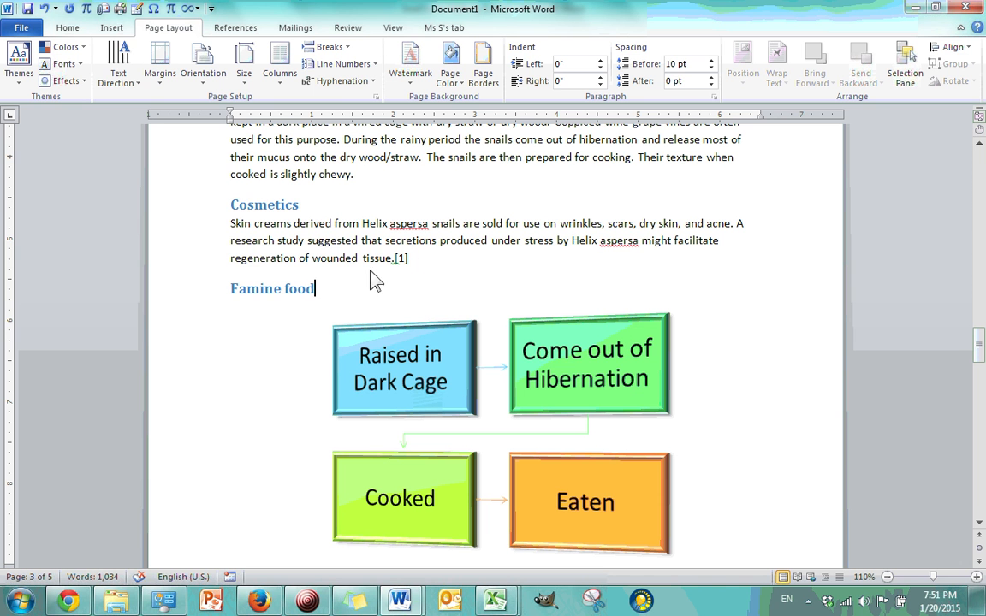
{"action": "left_click", "coordinate": [230, 223]}
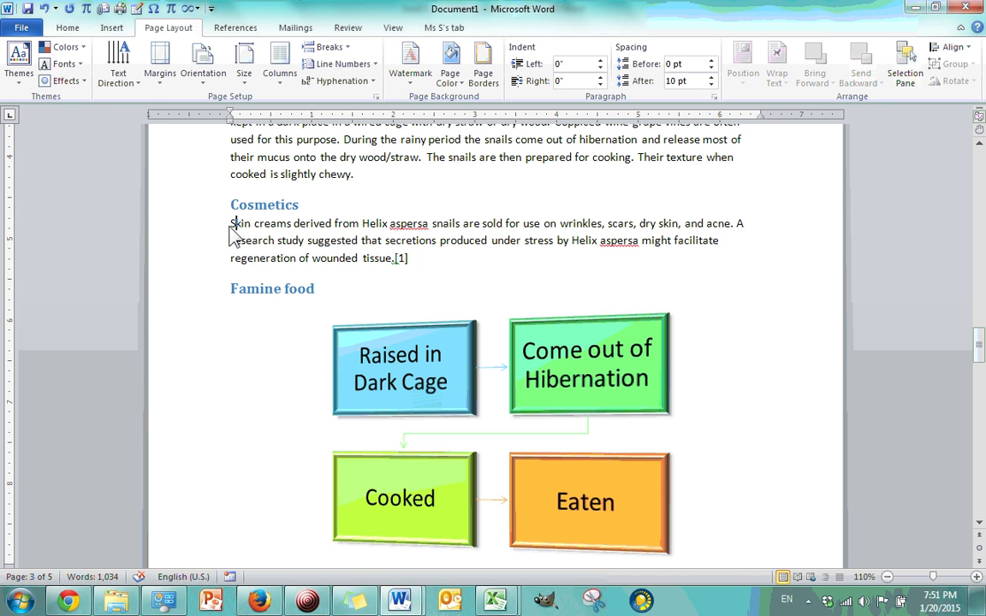
{"action": "left_click", "coordinate": [119, 86]}
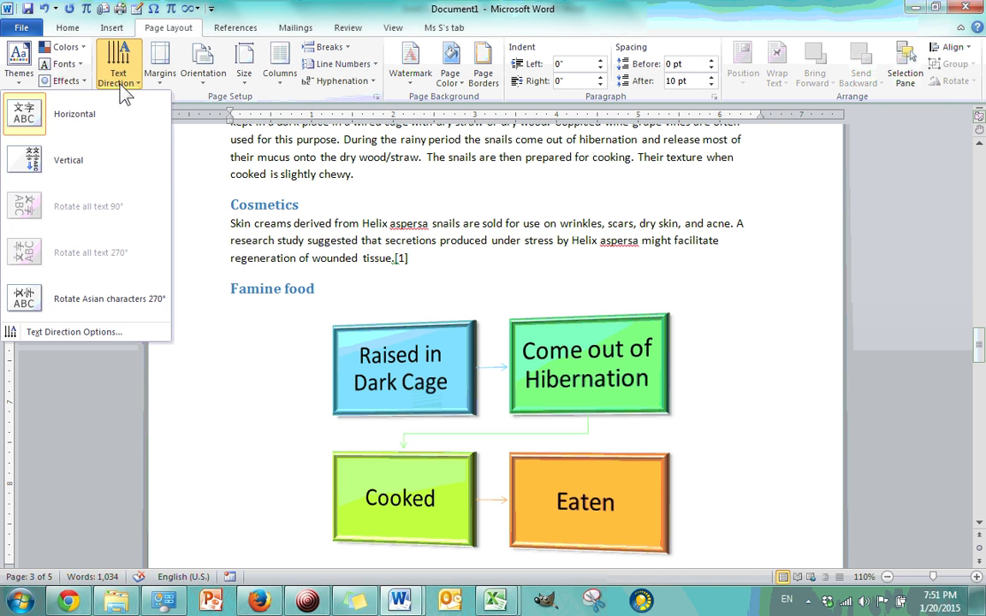
{"action": "left_click", "coordinate": [108, 180]}
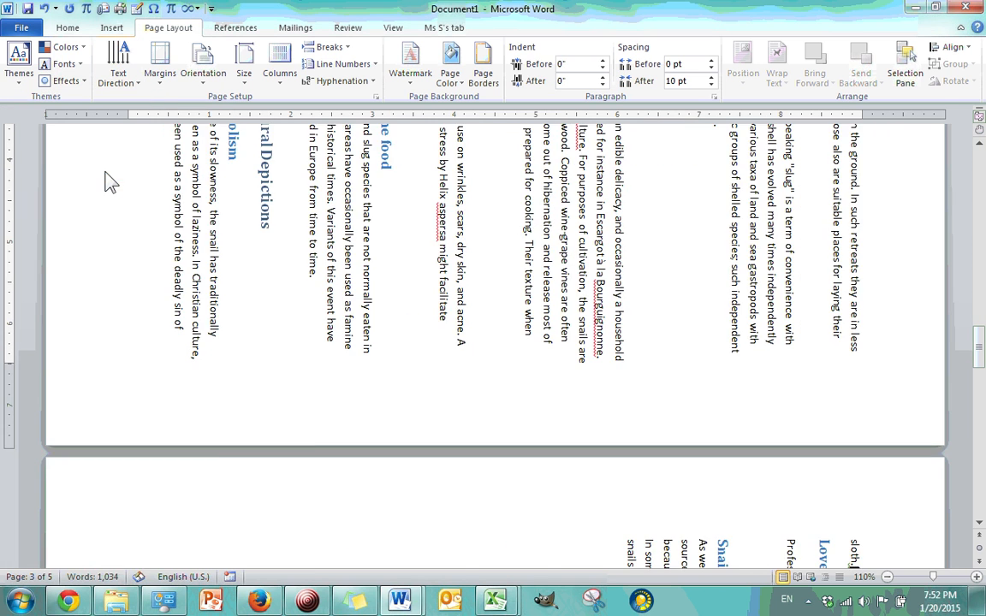
{"action": "scroll", "coordinate": [292, 302], "scroll_direction": "up", "scroll_amount": 7}
{"action": "scroll", "coordinate": [278, 274], "scroll_direction": "down", "scroll_amount": 6}
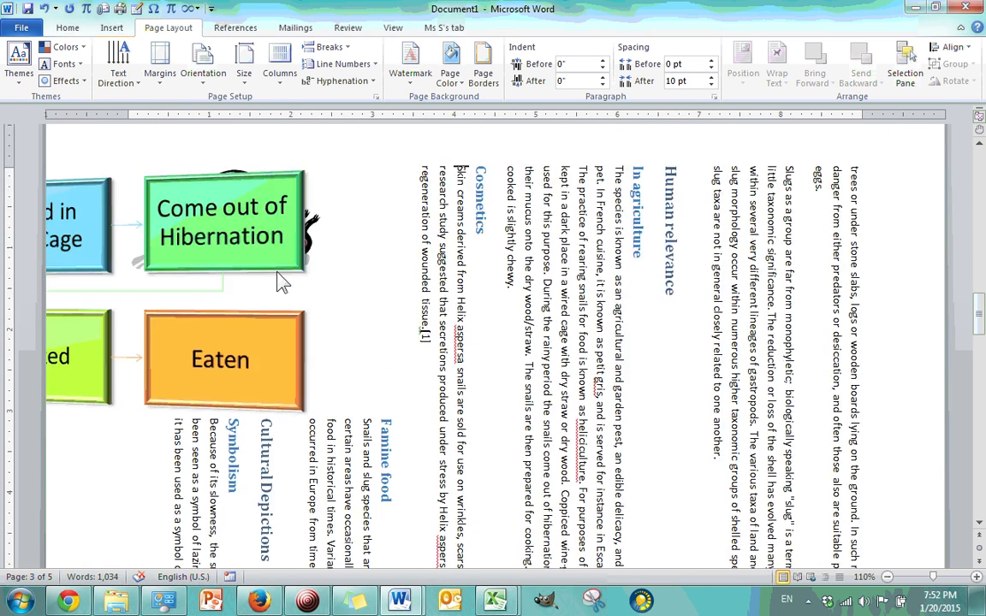
{"action": "scroll", "coordinate": [283, 283], "scroll_direction": "down", "scroll_amount": 8}
{"action": "scroll", "coordinate": [282, 283], "scroll_direction": "up", "scroll_amount": 5}
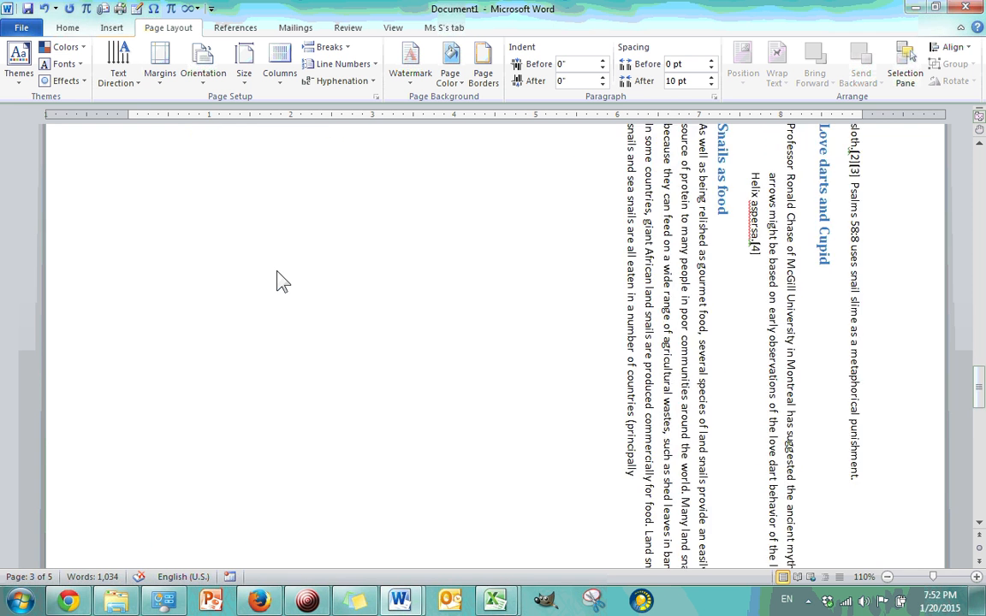
Set the essay's text direction back to horizontal
{"action": "scroll", "coordinate": [278, 283], "scroll_direction": "down", "scroll_amount": 5}
{"action": "left_click", "coordinate": [130, 86]}
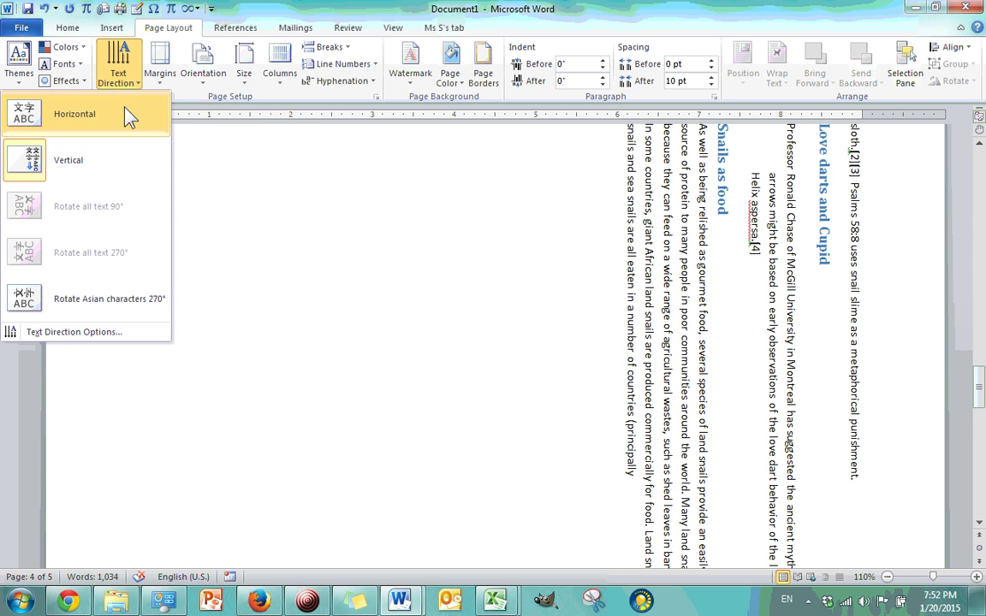
{"action": "left_click", "coordinate": [125, 111]}
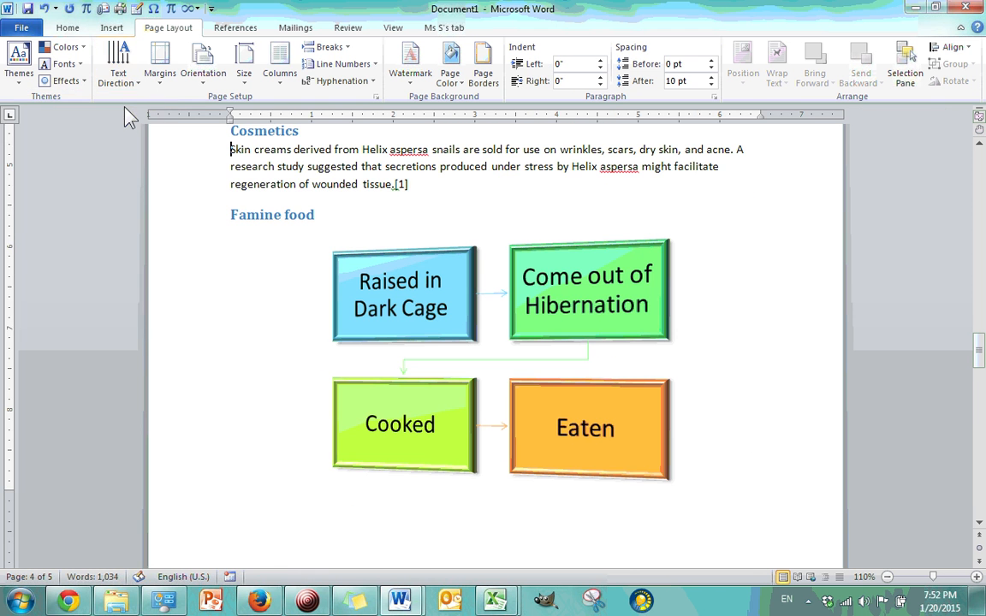
View the text direction options and the parts of the document they can apply to, then close them without changes
{"action": "left_click", "coordinate": [125, 85]}
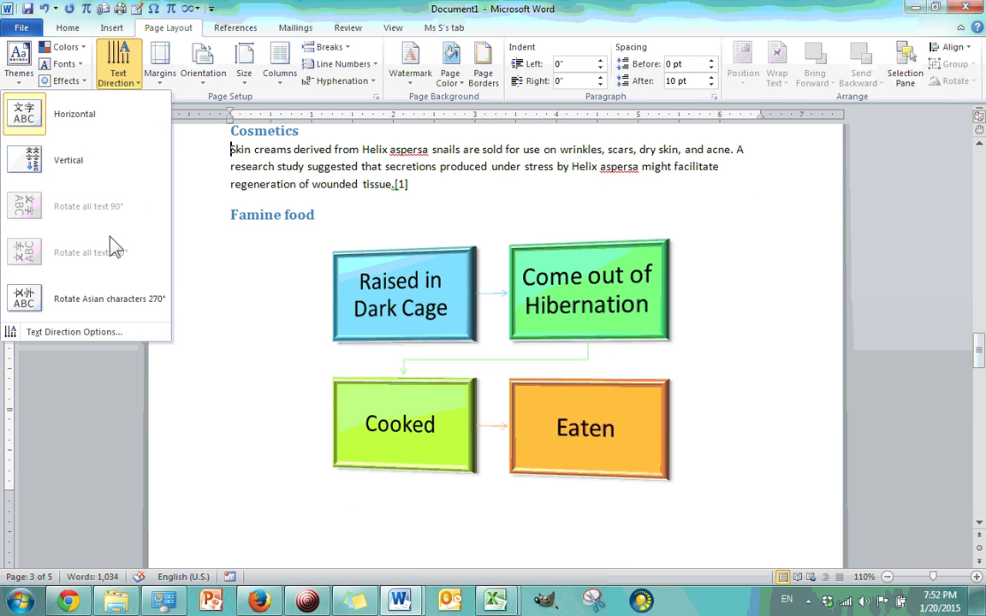
{"action": "left_click", "coordinate": [99, 334]}
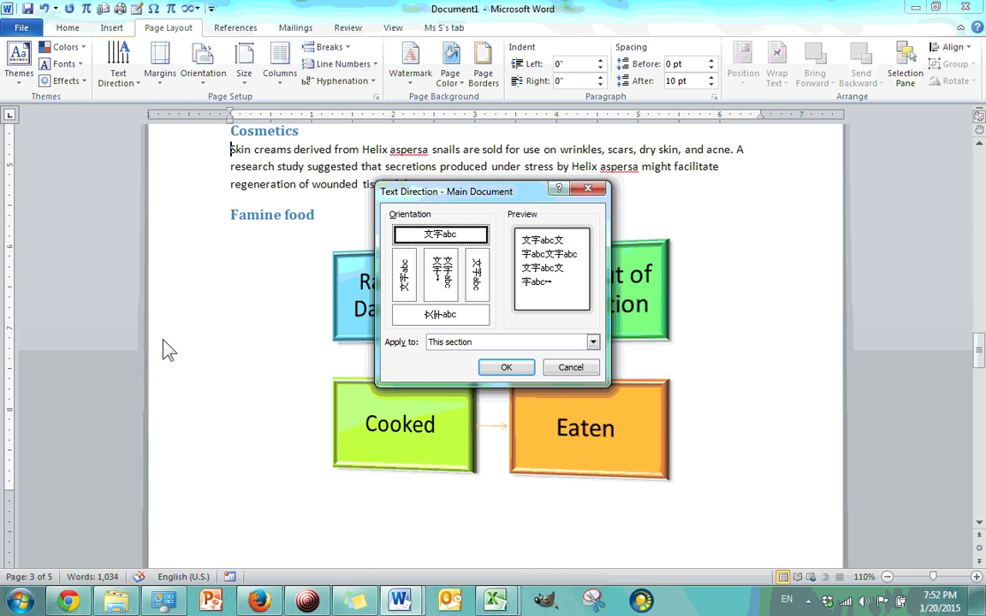
{"action": "left_click", "coordinate": [592, 341]}
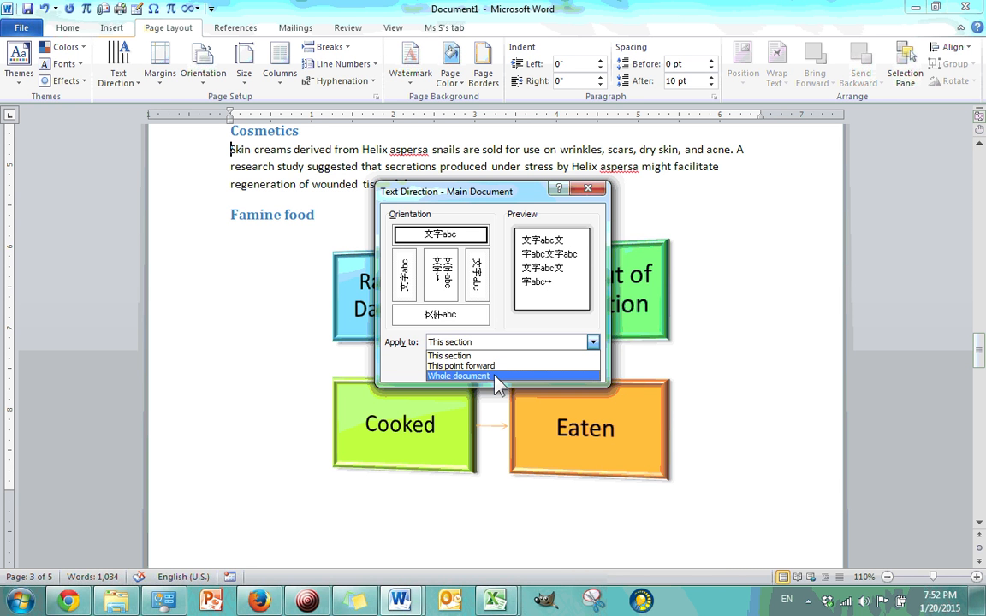
{"action": "left_click", "coordinate": [588, 189]}
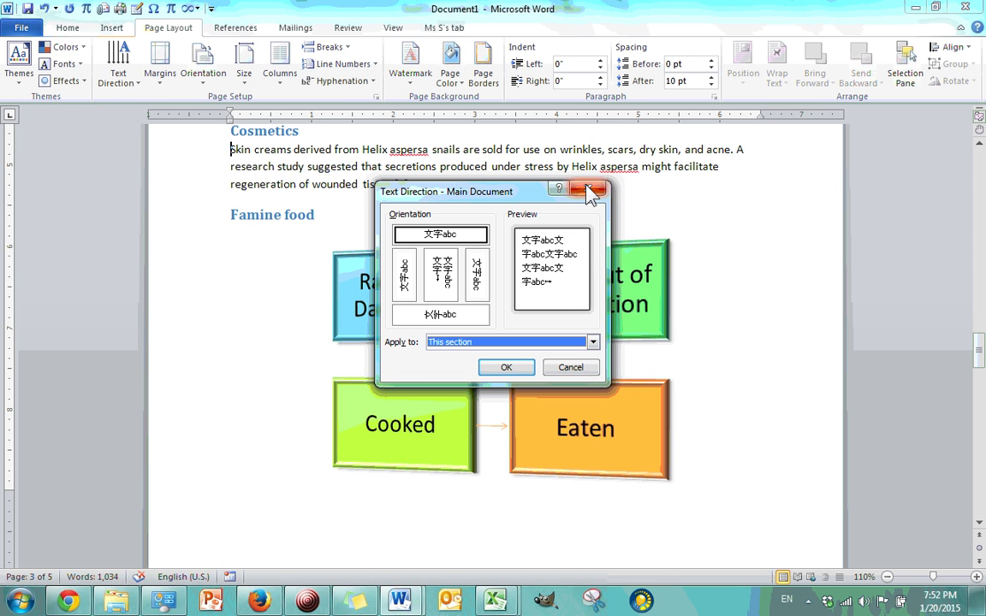
{"action": "left_click", "coordinate": [588, 189]}
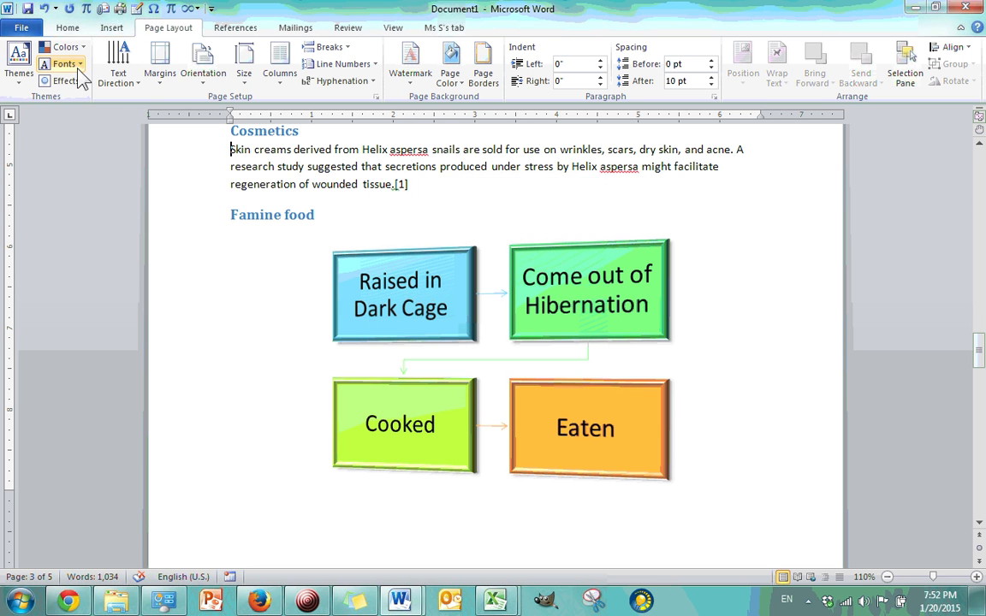
{"action": "left_click", "coordinate": [118, 73]}
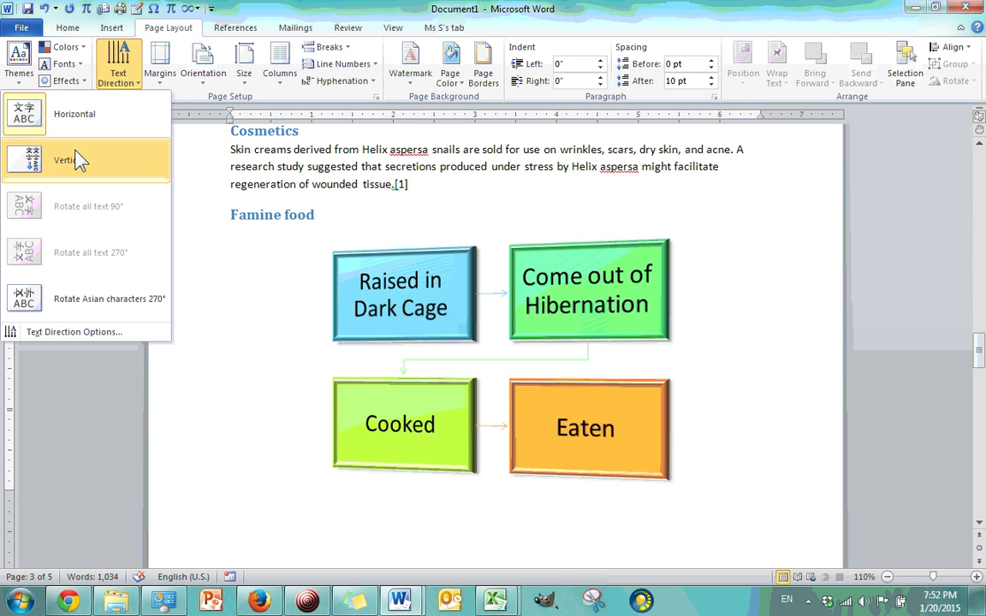
{"action": "left_click", "coordinate": [336, 182]}
{"action": "left_click", "coordinate": [431, 186]}
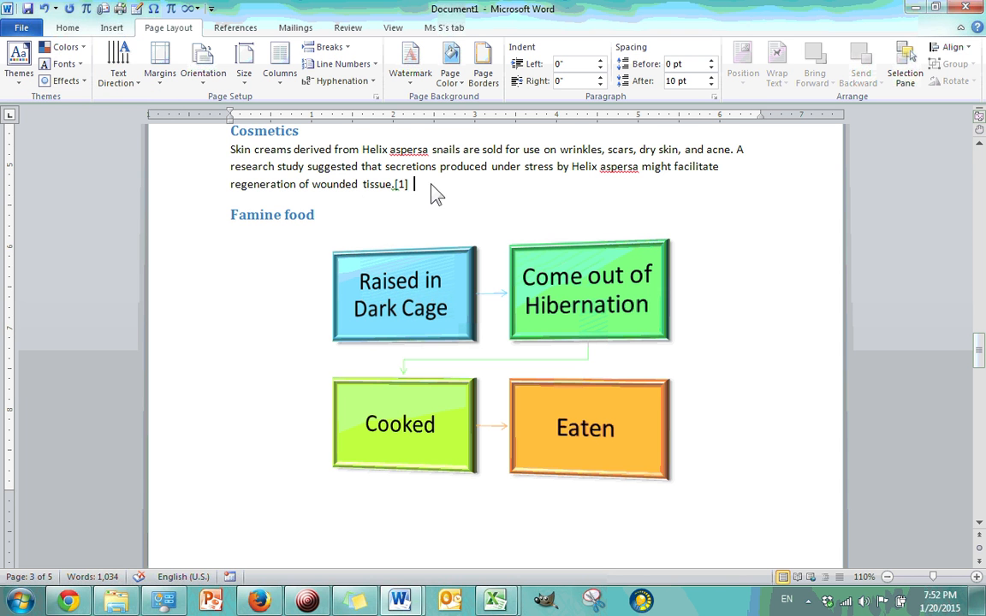
{"action": "scroll", "coordinate": [318, 274], "scroll_direction": "up", "scroll_amount": 1}
{"action": "scroll", "coordinate": [314, 261], "scroll_direction": "down", "scroll_amount": 1}
{"action": "scroll", "coordinate": [314, 262], "scroll_direction": "up", "scroll_amount": 1}
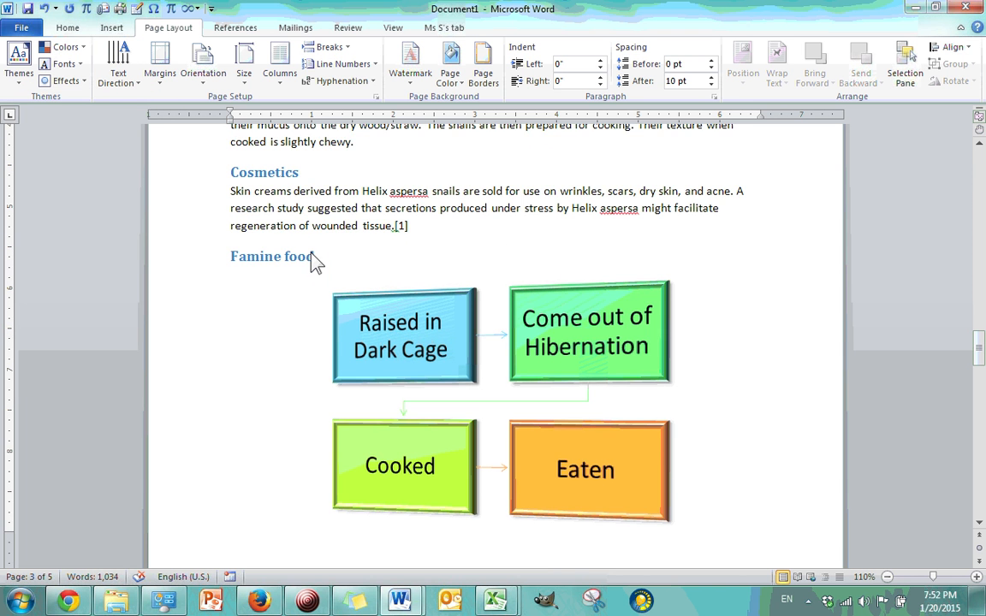
Apply the Narrow margin preset (0.5" on all sides) to the essay and examine how the text and diagram reflow
{"action": "left_click", "coordinate": [159, 73]}
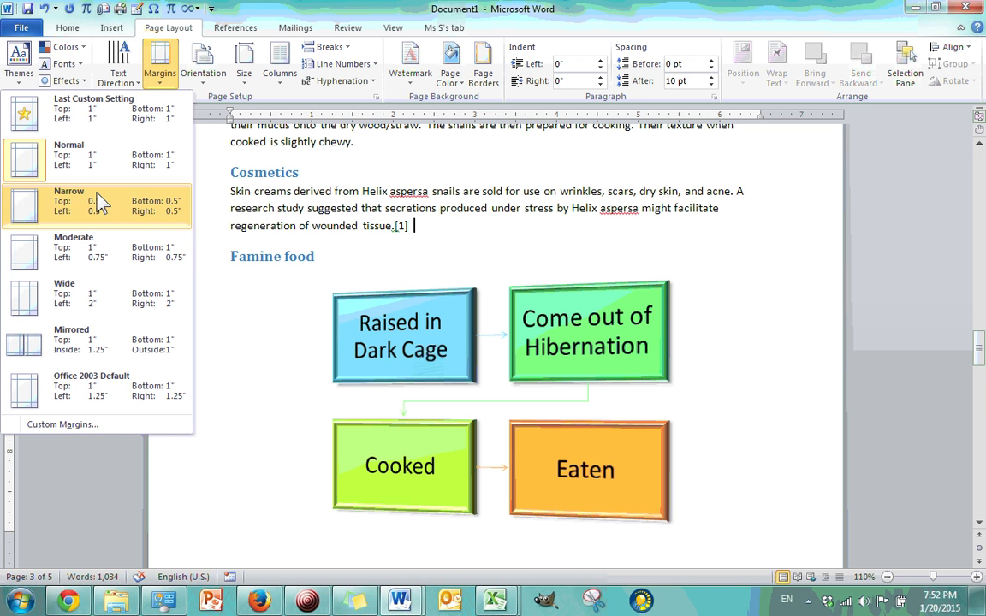
{"action": "left_click", "coordinate": [67, 213]}
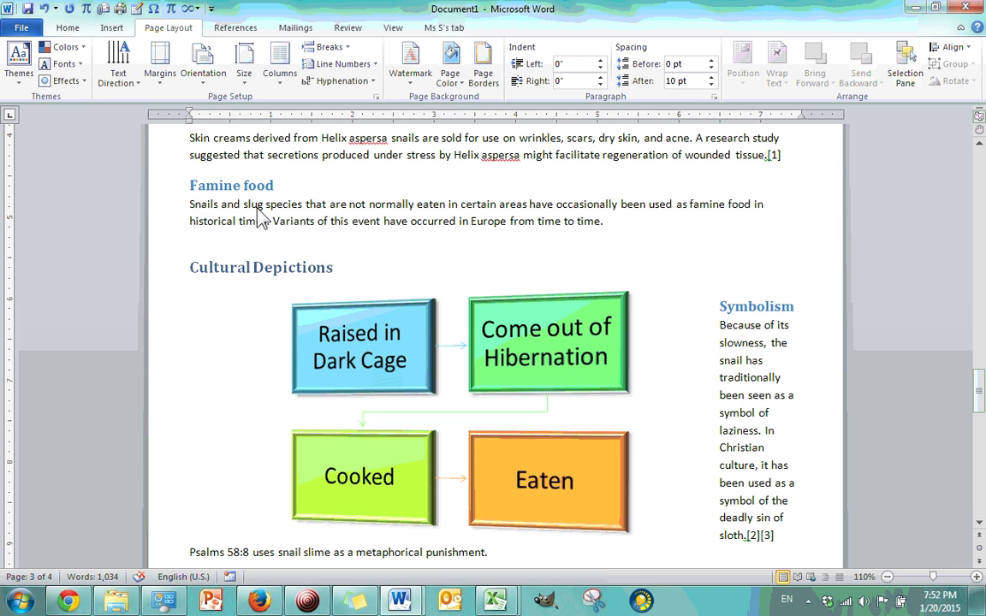
{"action": "scroll", "coordinate": [600, 232], "scroll_direction": "up", "scroll_amount": 8}
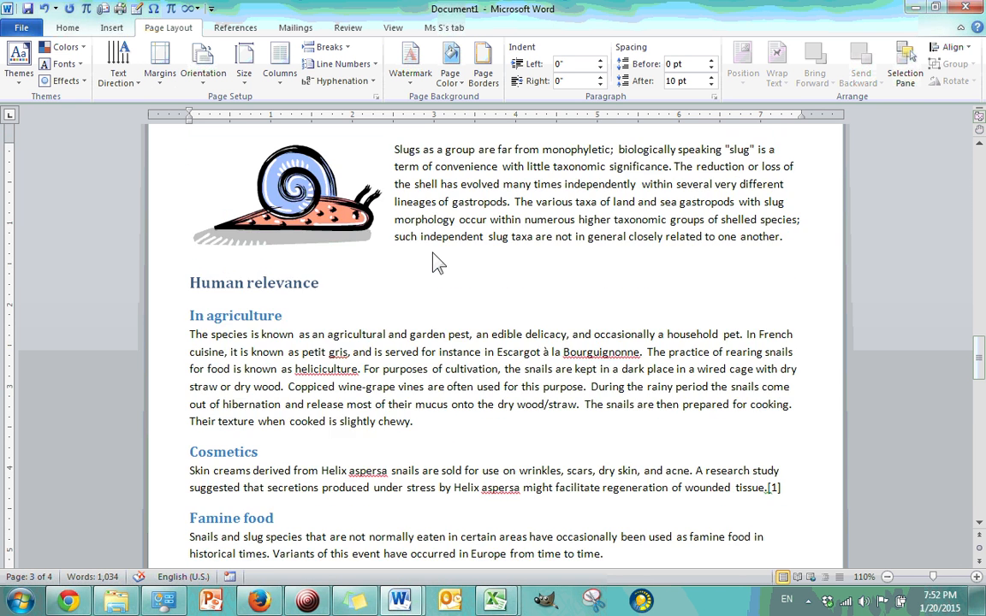
{"action": "scroll", "coordinate": [265, 224], "scroll_direction": "down", "scroll_amount": 15}
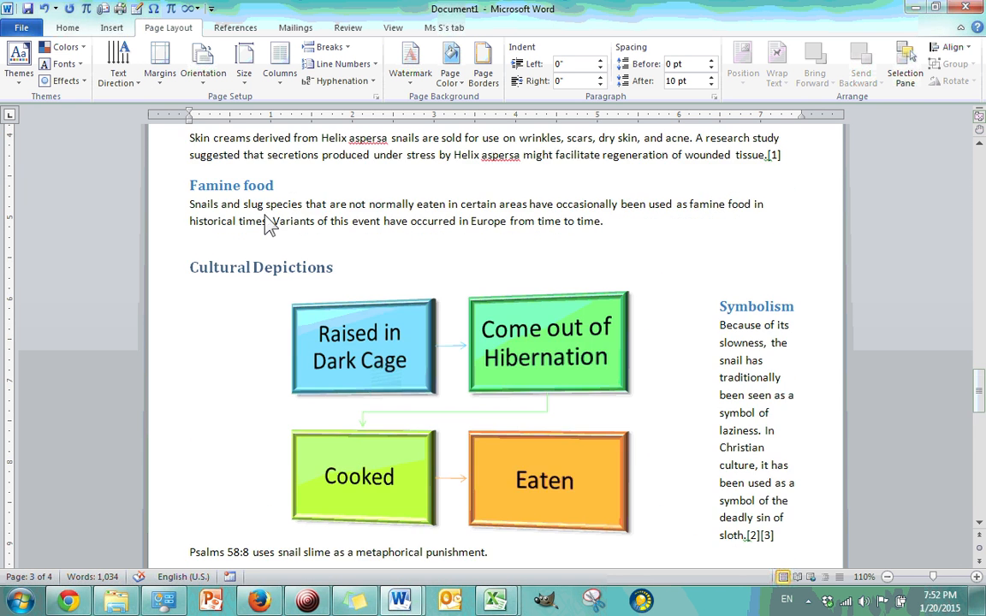
{"action": "scroll", "coordinate": [271, 224], "scroll_direction": "up", "scroll_amount": 3}
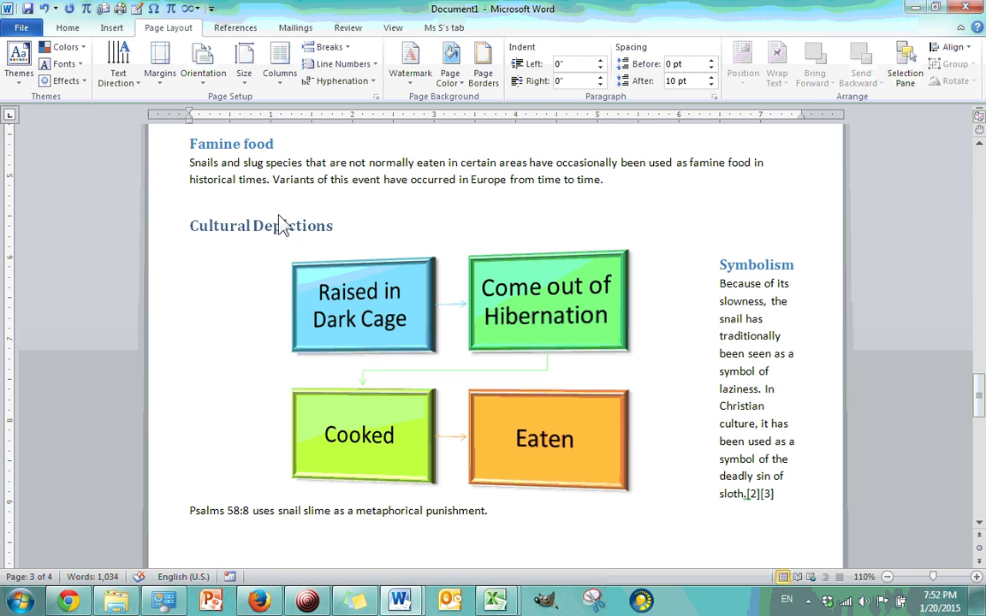
Apply the Wide margin preset (1" top and bottom, 2" left and right) and examine the resulting page layout
{"action": "left_click", "coordinate": [162, 74]}
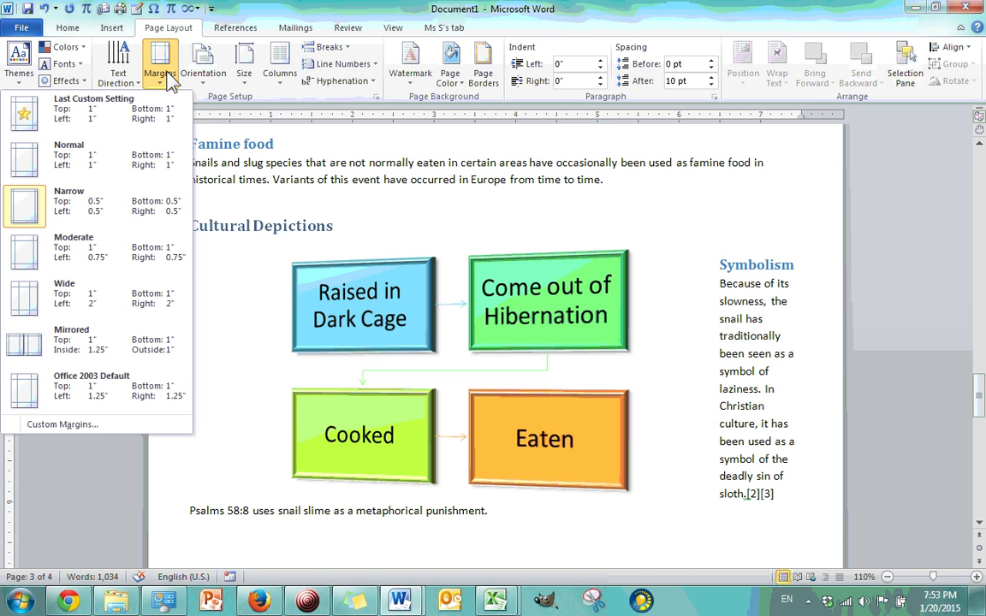
{"action": "left_click", "coordinate": [116, 309]}
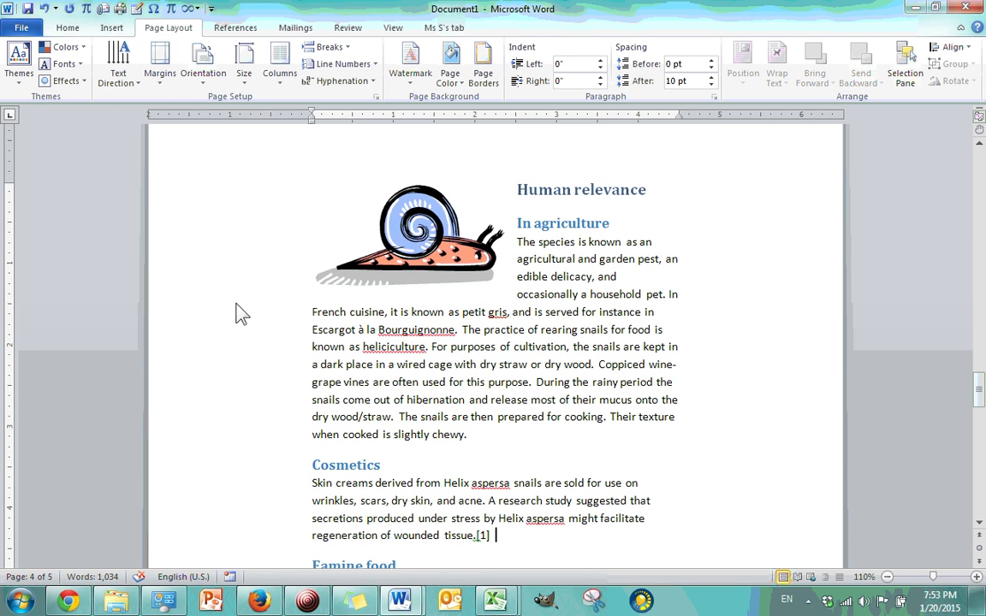
{"action": "scroll", "coordinate": [229, 302], "scroll_direction": "up", "scroll_amount": 3}
{"action": "scroll", "coordinate": [220, 319], "scroll_direction": "down", "scroll_amount": 4}
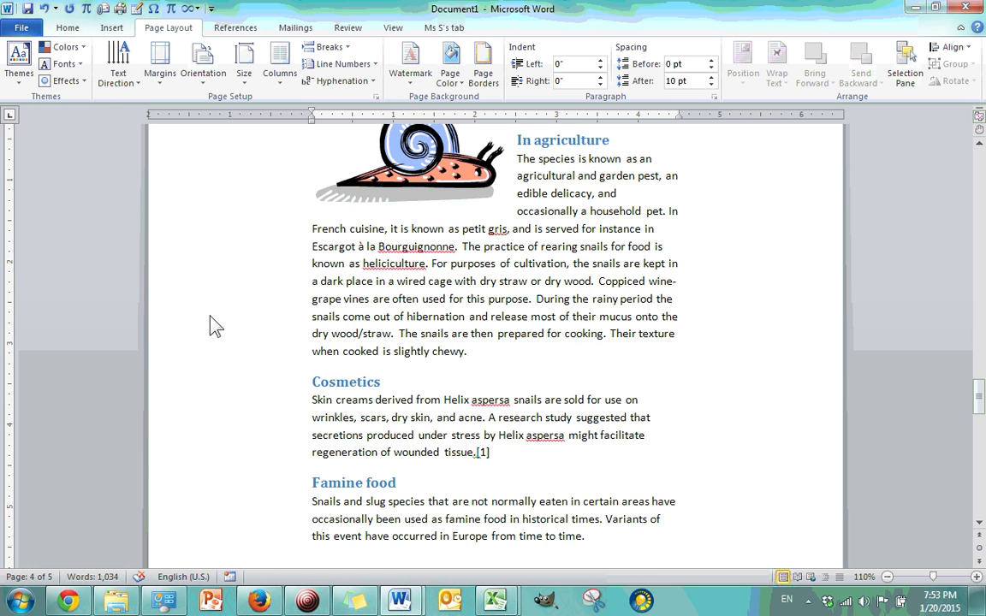
{"action": "left_click", "coordinate": [112, 77]}
{"action": "left_click", "coordinate": [256, 224]}
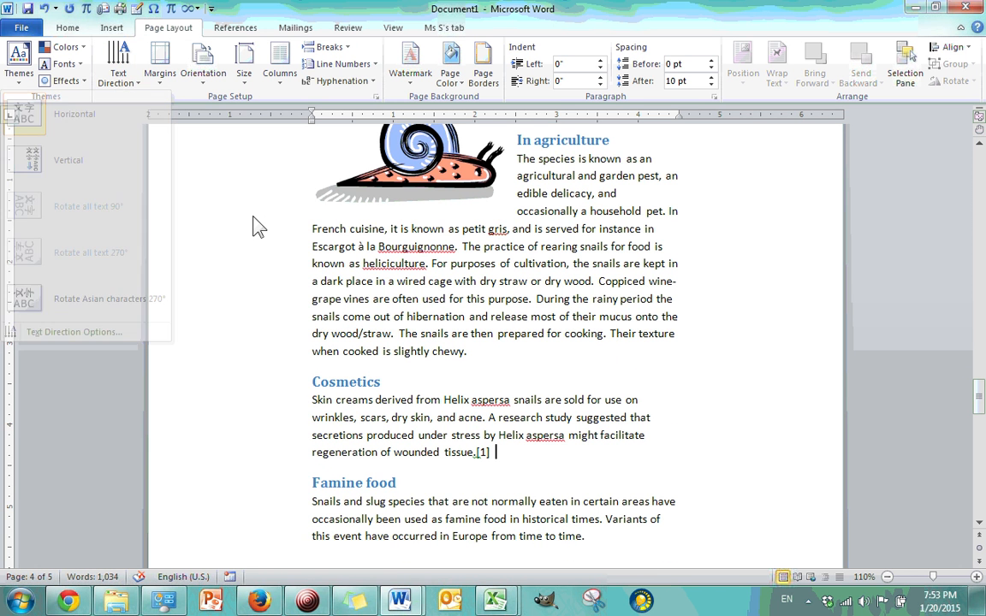
{"action": "scroll", "coordinate": [248, 240], "scroll_direction": "up", "scroll_amount": 4}
{"action": "scroll", "coordinate": [242, 242], "scroll_direction": "down", "scroll_amount": 12}
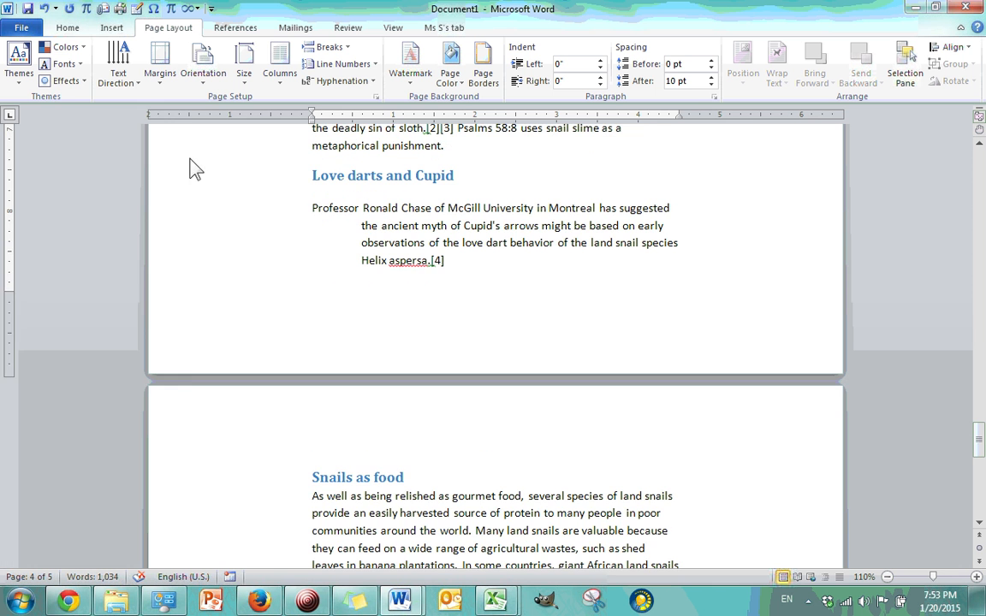
Set the essay's margins back to the Normal preset of 1" on all sides
{"action": "left_click", "coordinate": [158, 77]}
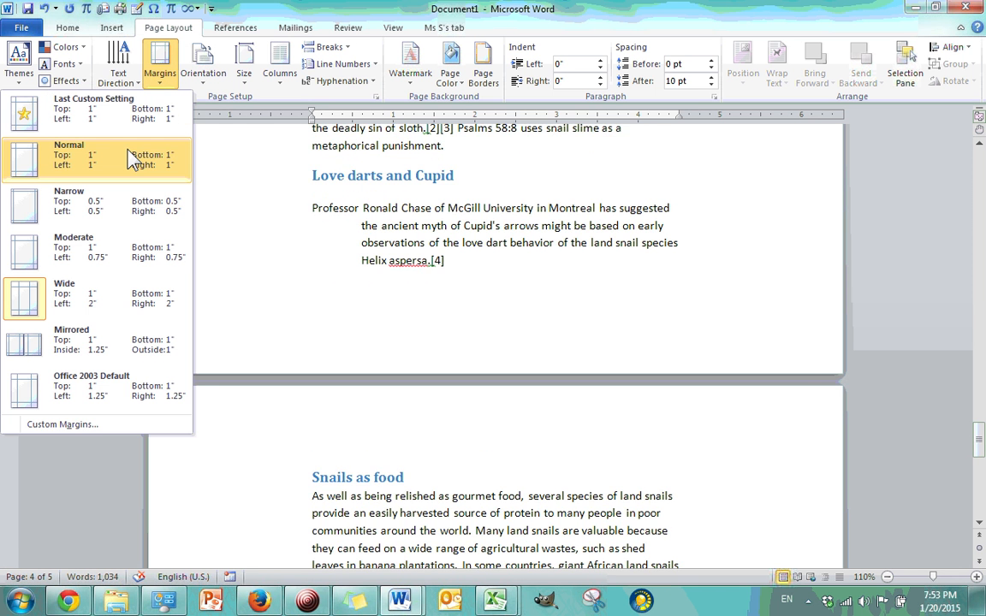
{"action": "left_click", "coordinate": [130, 159]}
{"action": "scroll", "coordinate": [278, 268], "scroll_direction": "up", "scroll_amount": 10}
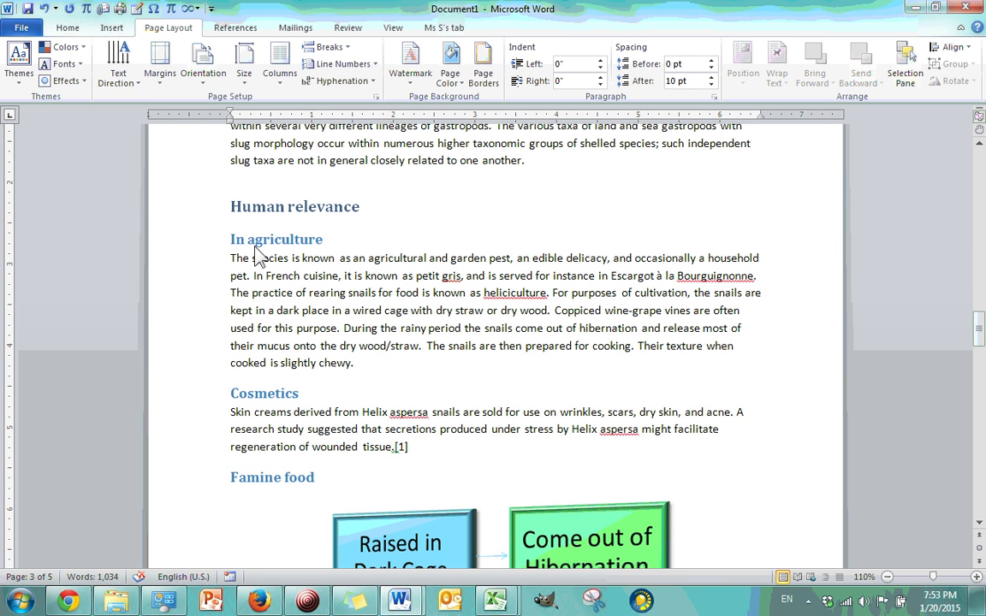
{"action": "scroll", "coordinate": [257, 257], "scroll_direction": "up", "scroll_amount": 3}
View the custom margin settings in Page Setup, then close them without changes
{"action": "left_click", "coordinate": [158, 73]}
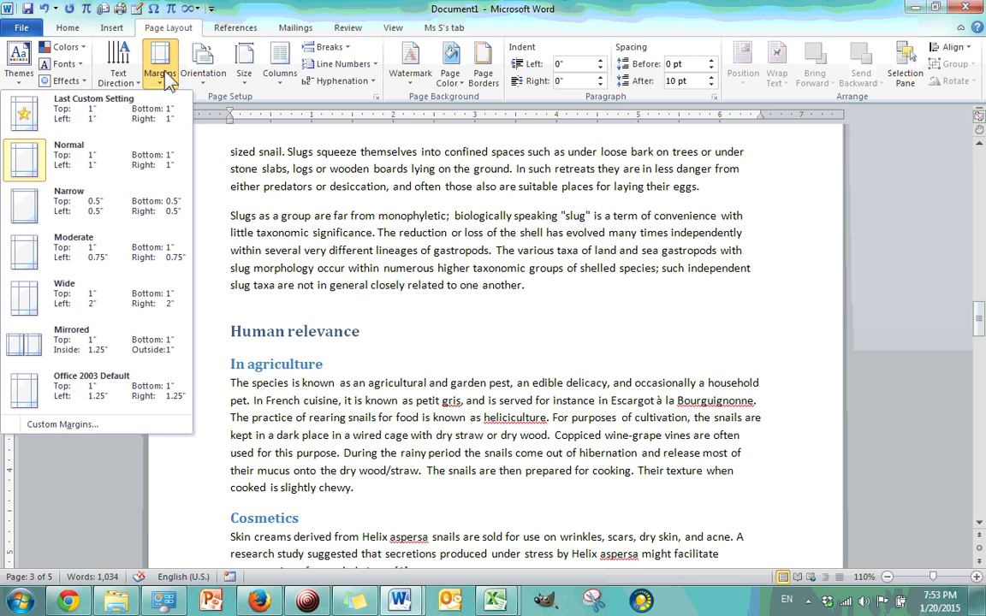
{"action": "left_click", "coordinate": [56, 423]}
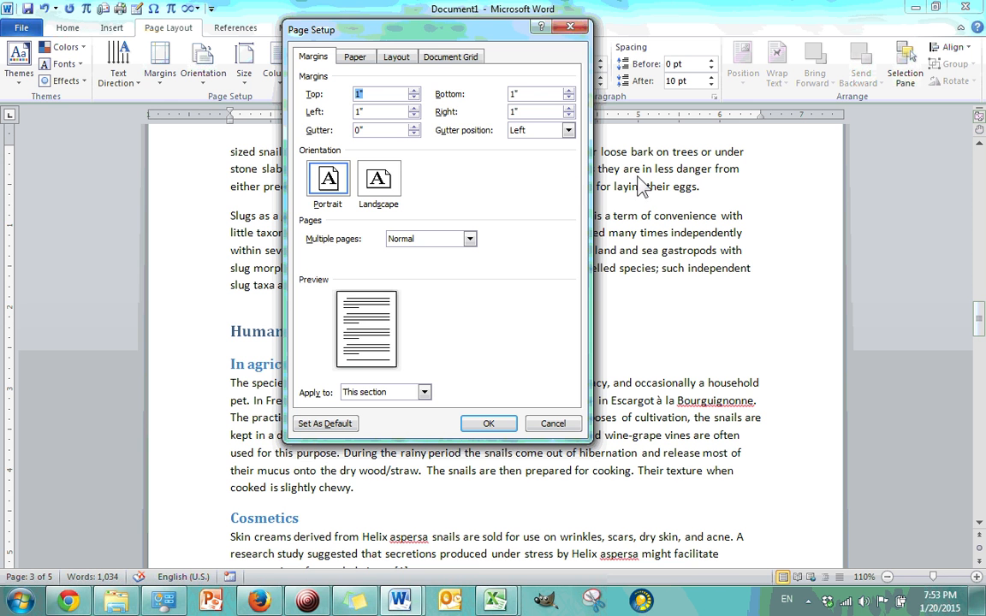
{"action": "left_click", "coordinate": [574, 29]}
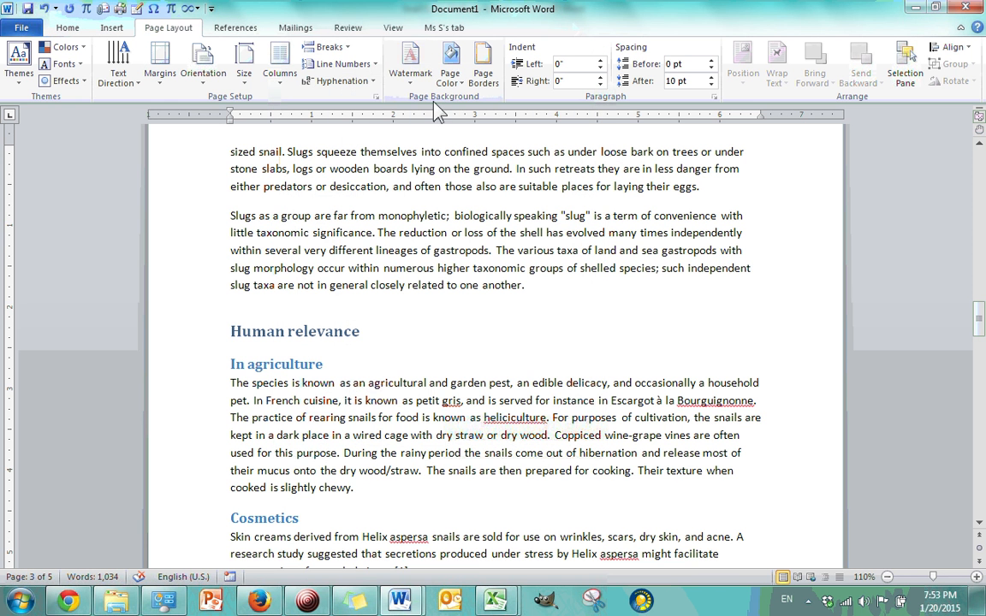
Set custom top, bottom, left and right margins of 0.7" for this section and examine the reflowed pages
{"action": "left_click", "coordinate": [377, 98]}
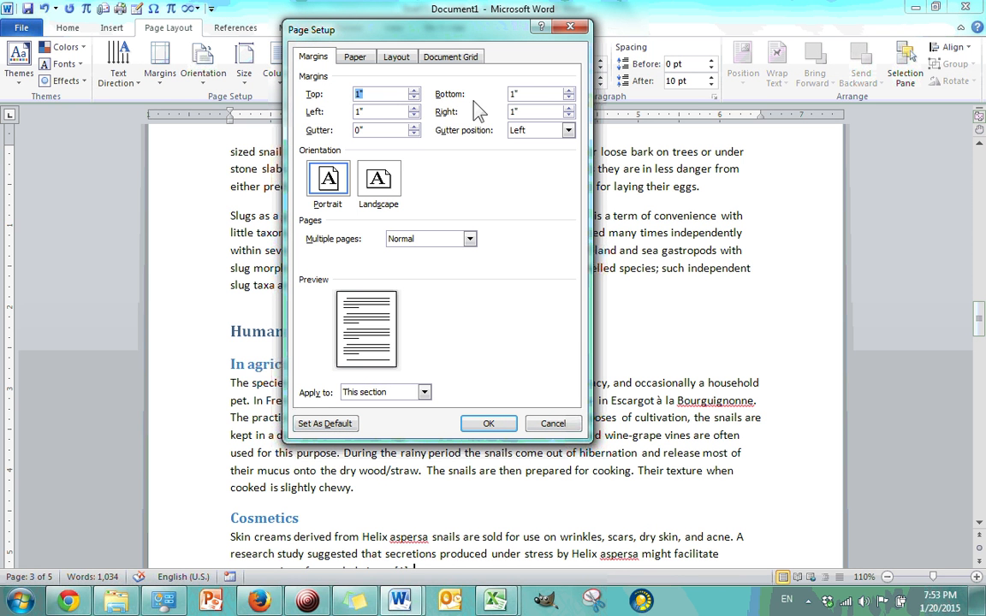
{"action": "double_click", "coordinate": [371, 97]}
{"action": "type", "text": "0.7"}
{"action": "double_click", "coordinate": [366, 113]}
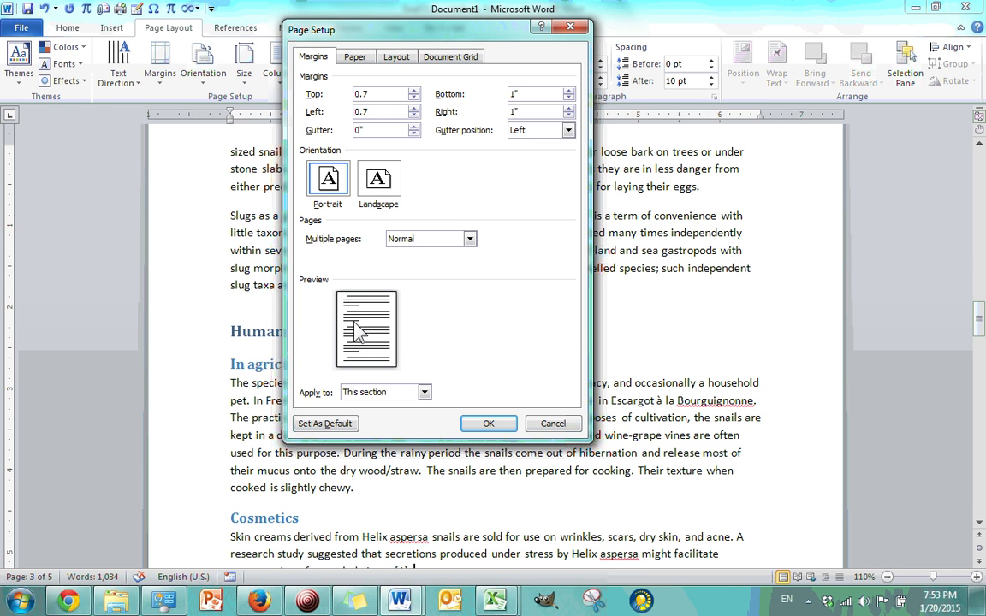
{"action": "double_click", "coordinate": [548, 96]}
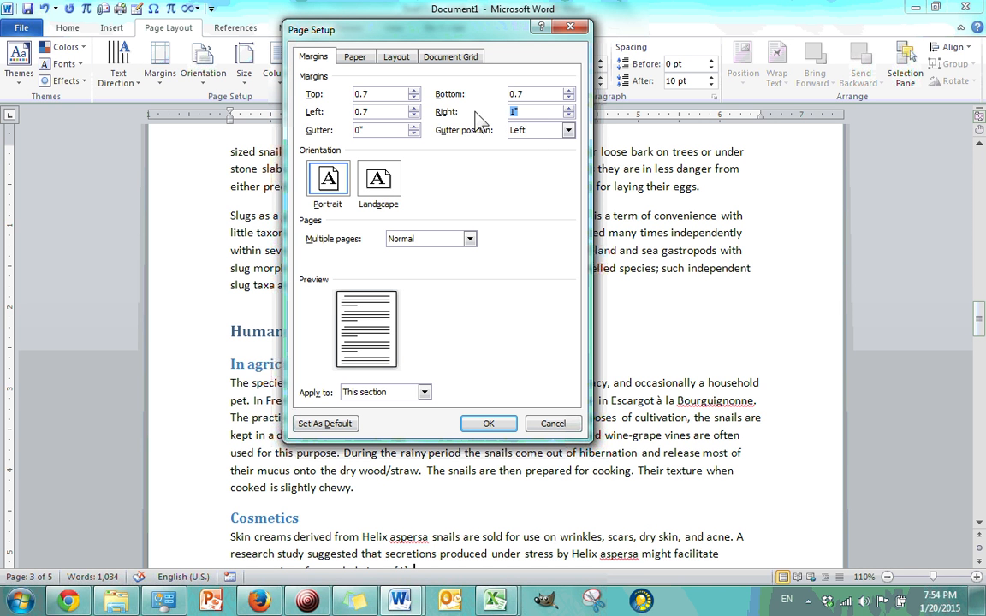
{"action": "key", "text": "Tab"}
{"action": "left_click", "coordinate": [535, 96]}
{"action": "left_click", "coordinate": [488, 424]}
{"action": "scroll", "coordinate": [459, 293], "scroll_direction": "down", "scroll_amount": 10}
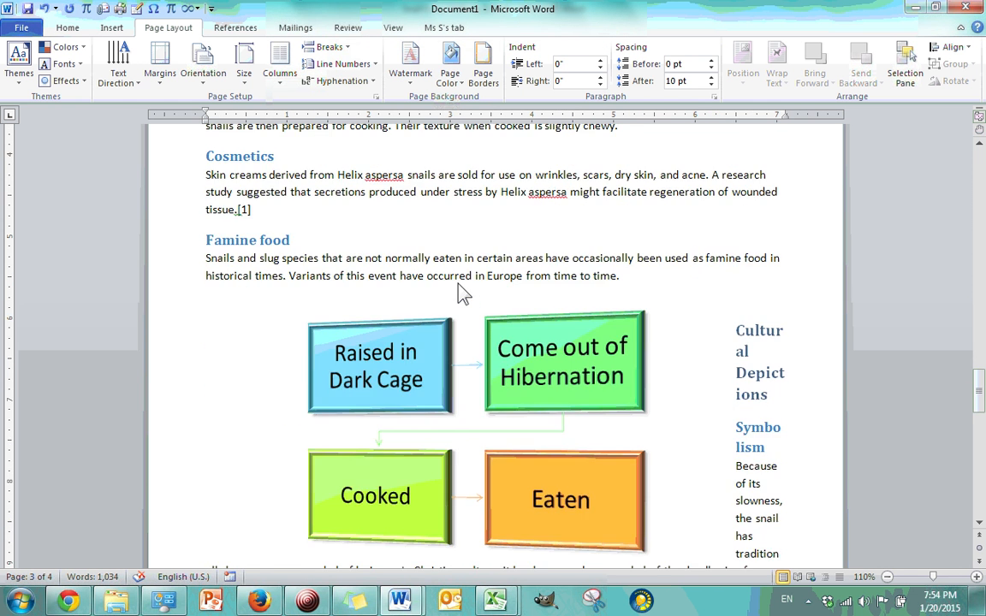
{"action": "scroll", "coordinate": [459, 293], "scroll_direction": "up", "scroll_amount": 10}
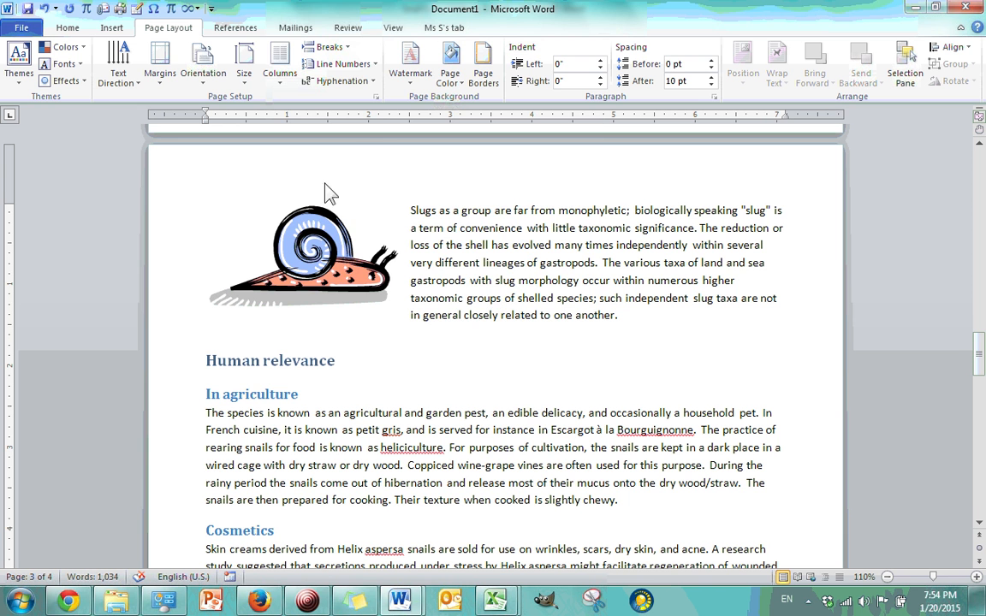
Preview landscape orientation in Page Setup, view the multiple-page and apply-to options, then cancel without changes
{"action": "left_click", "coordinate": [375, 96]}
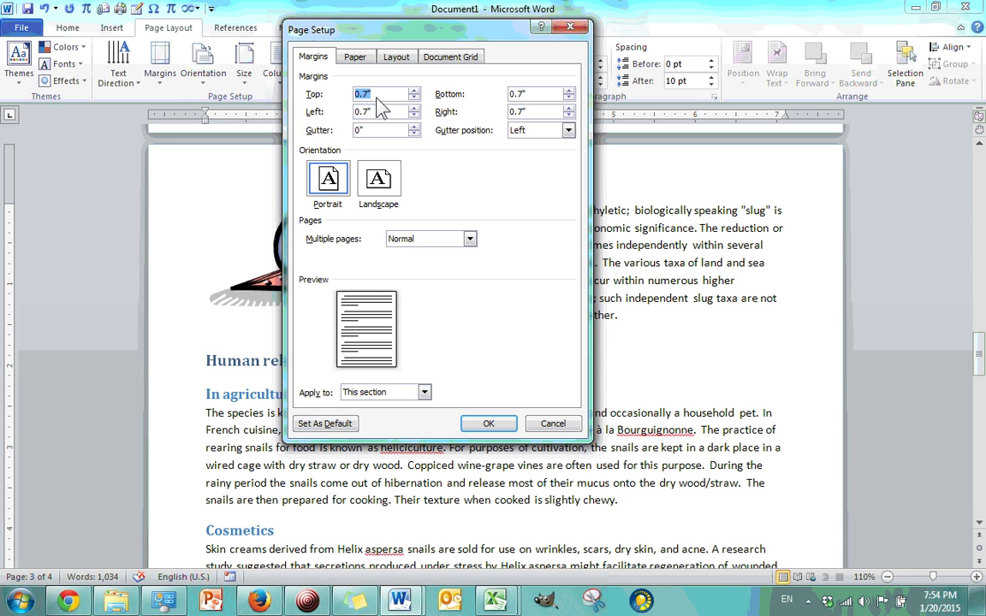
{"action": "left_click", "coordinate": [368, 176]}
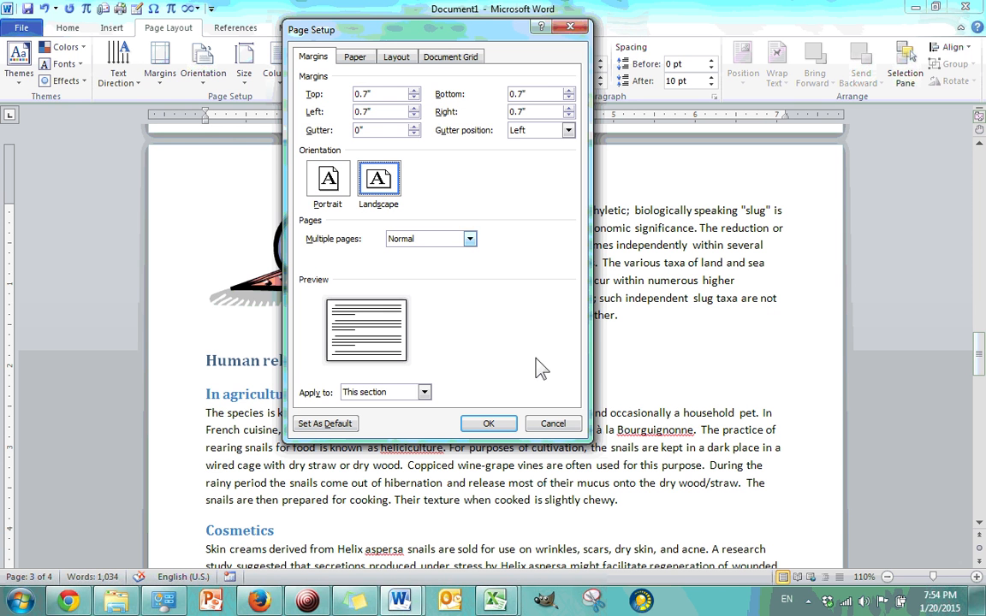
{"action": "left_click", "coordinate": [470, 241]}
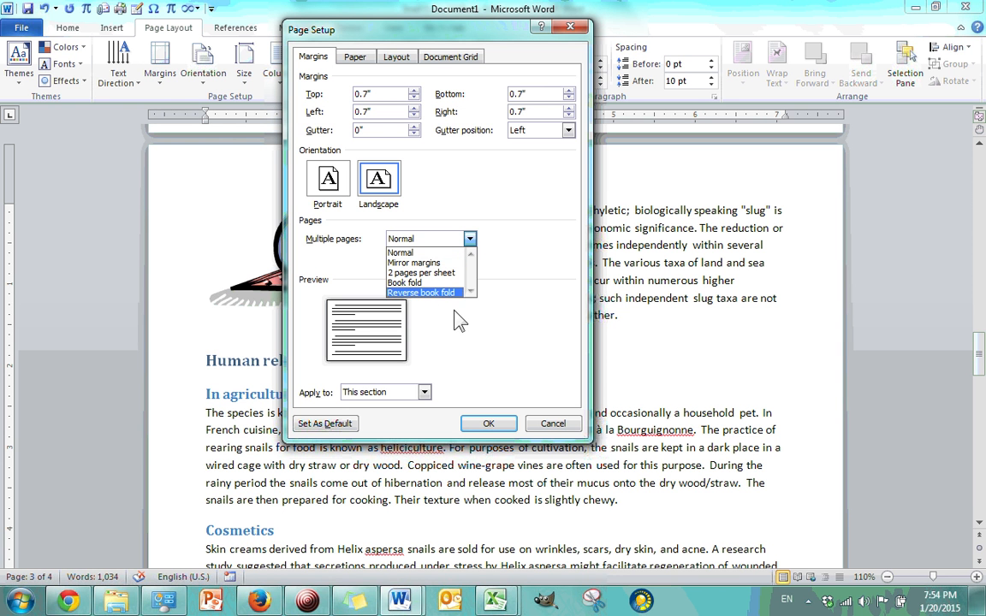
{"action": "left_click", "coordinate": [512, 304]}
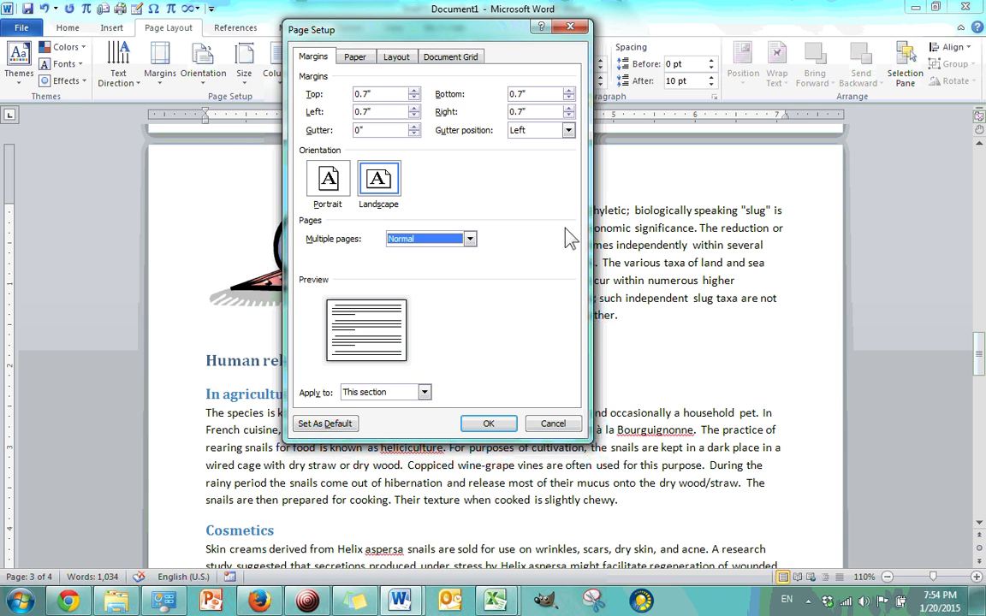
{"action": "left_click", "coordinate": [423, 391]}
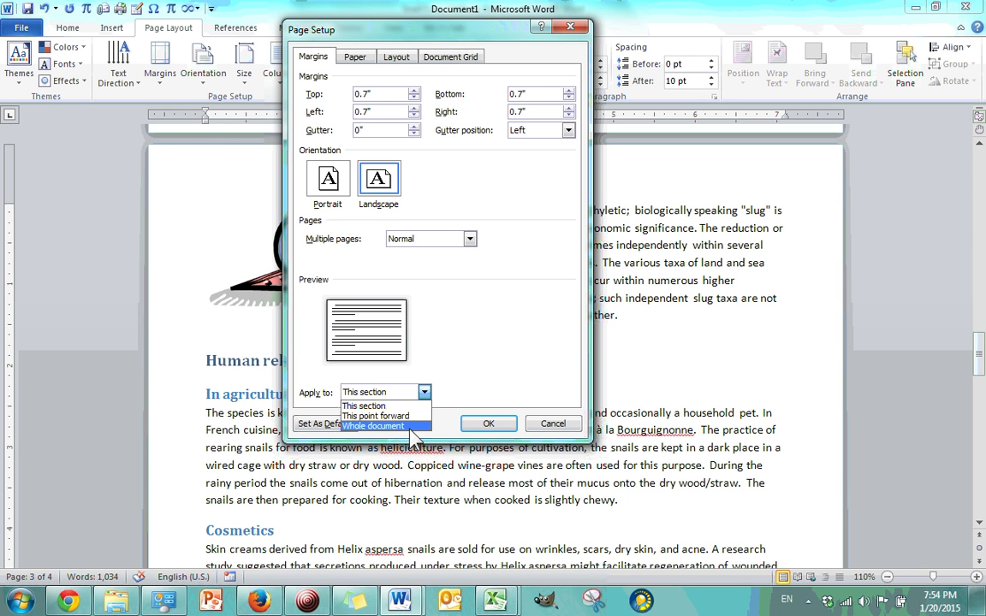
{"action": "left_click", "coordinate": [368, 405]}
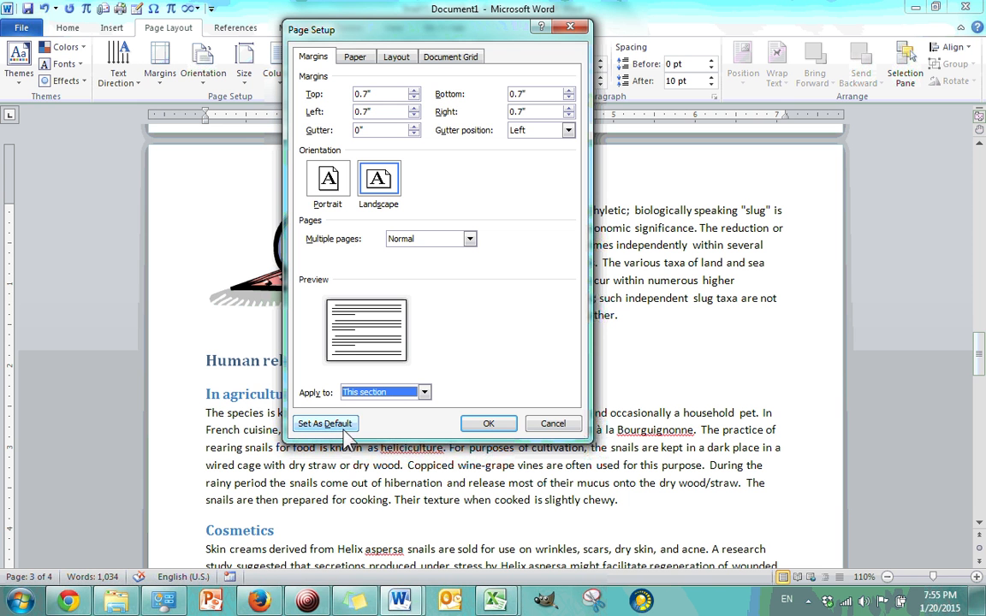
{"action": "left_click", "coordinate": [554, 426]}
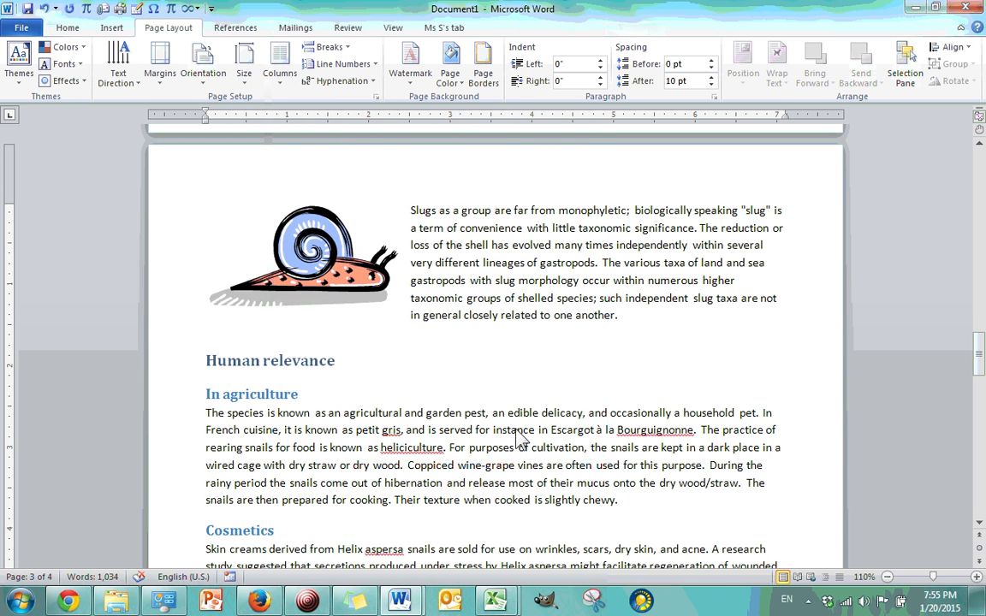
Replace the custom margins with the Normal 1" preset and check the essay's pages
{"action": "left_click", "coordinate": [147, 72]}
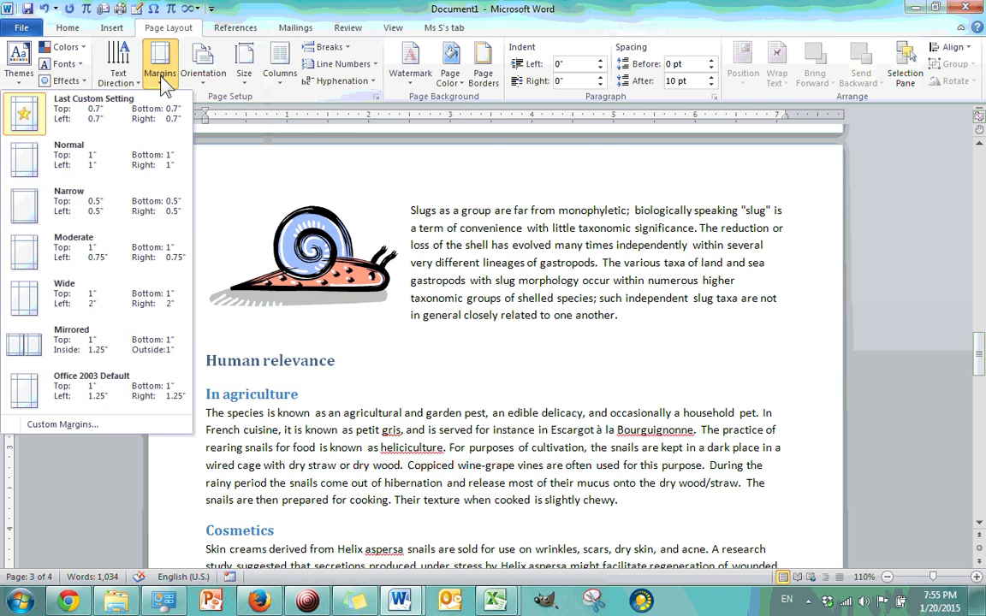
{"action": "left_click", "coordinate": [155, 162]}
{"action": "scroll", "coordinate": [491, 273], "scroll_direction": "down", "scroll_amount": 4}
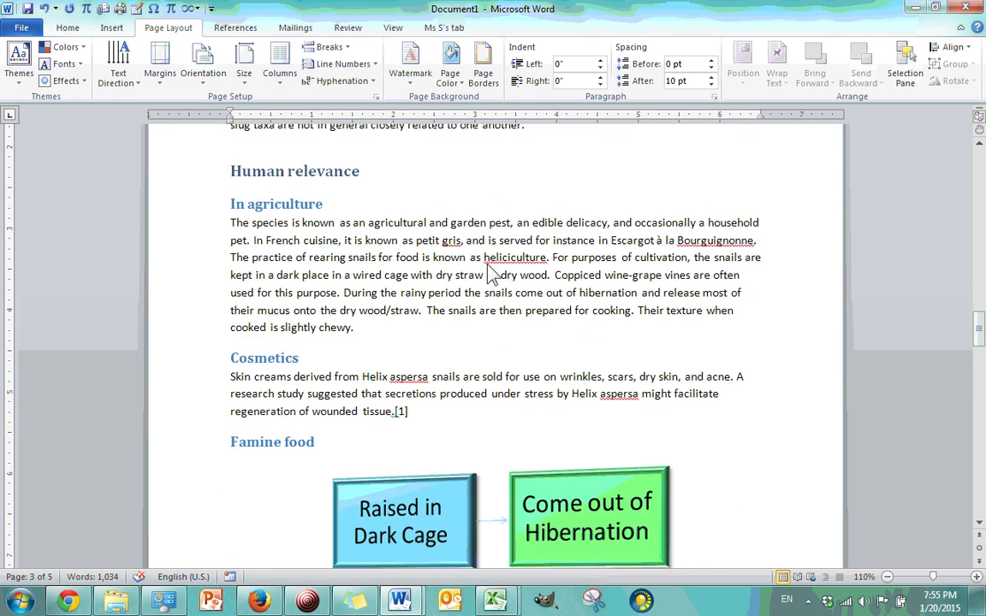
{"action": "scroll", "coordinate": [487, 270], "scroll_direction": "up", "scroll_amount": 10}
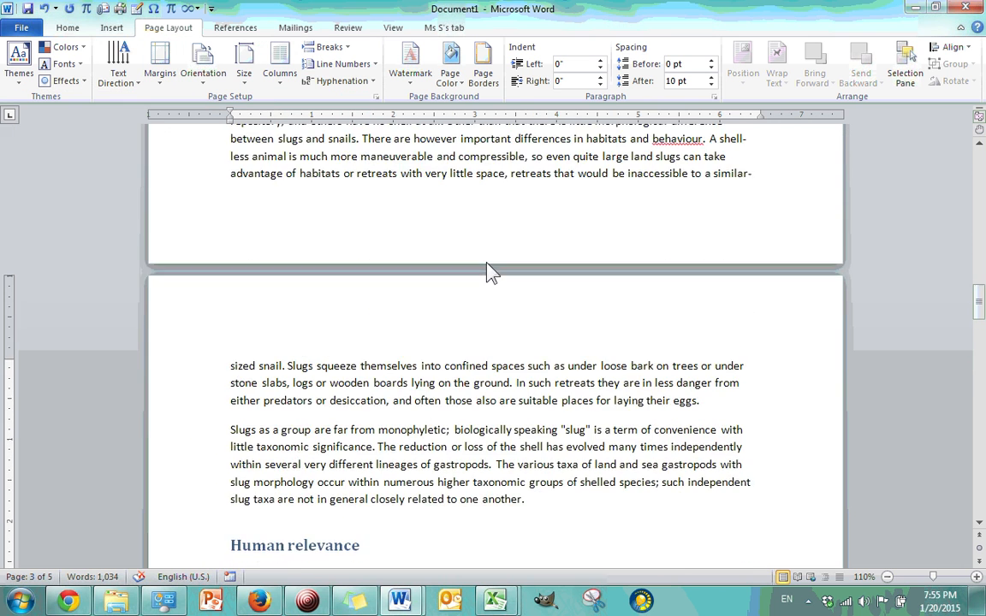
{"action": "scroll", "coordinate": [488, 269], "scroll_direction": "down", "scroll_amount": 5}
{"action": "scroll", "coordinate": [484, 267], "scroll_direction": "down", "scroll_amount": 5}
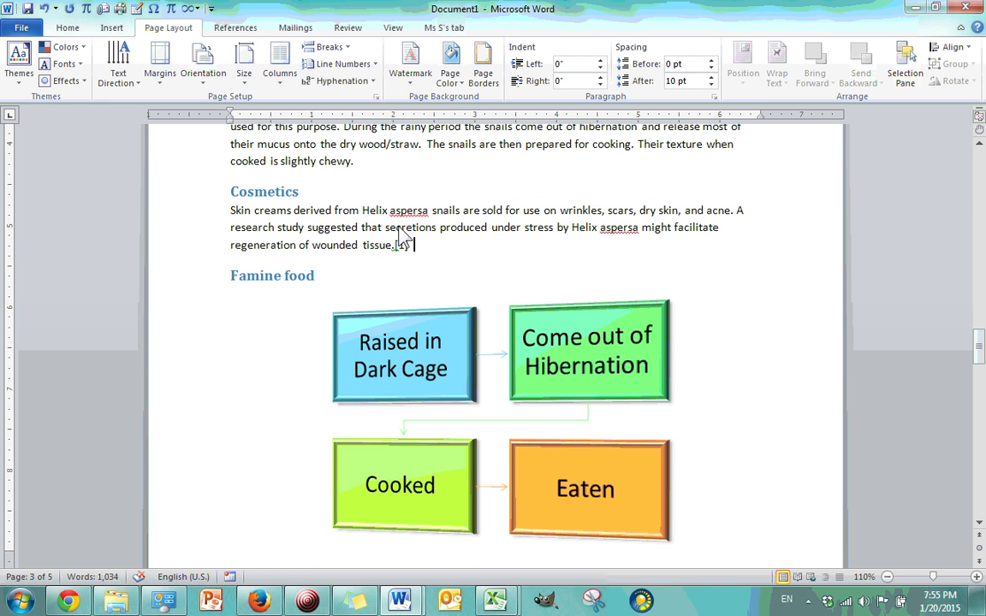
View the portrait and landscape orientation choices, previewing both in Page Setup, and close them without applying a change
{"action": "left_click", "coordinate": [208, 86]}
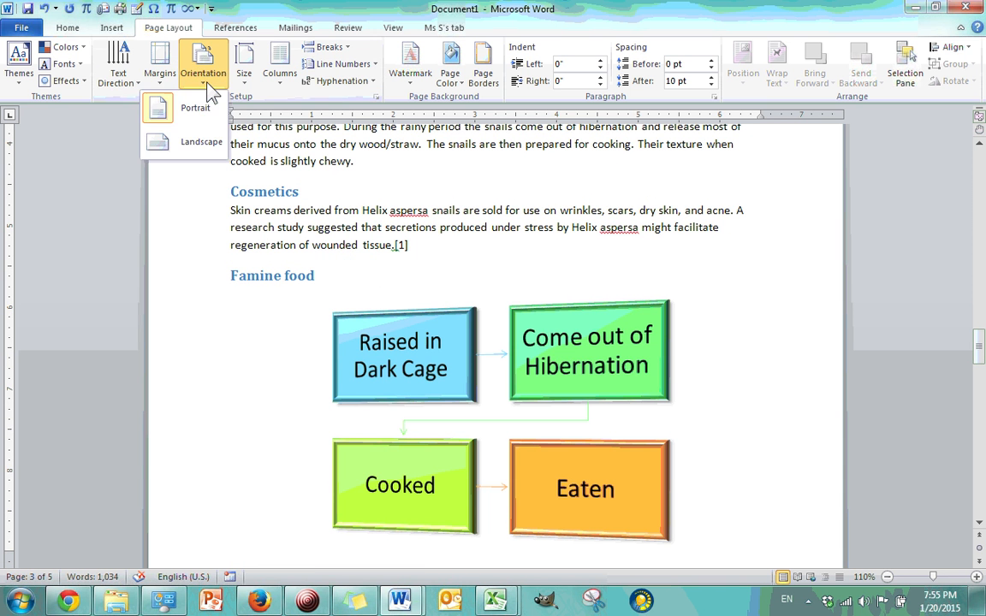
{"action": "left_click", "coordinate": [208, 86]}
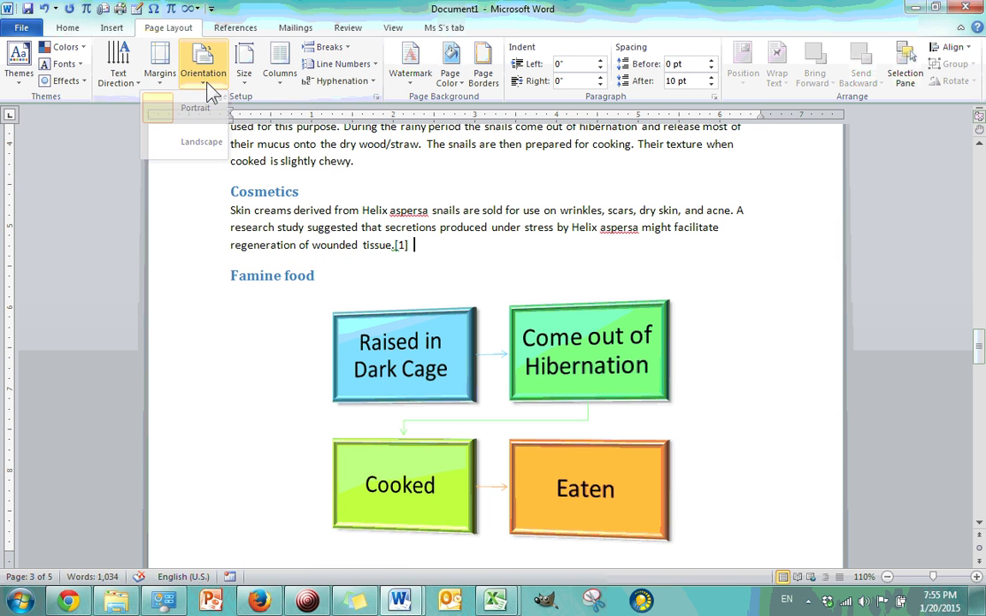
{"action": "left_click", "coordinate": [376, 96]}
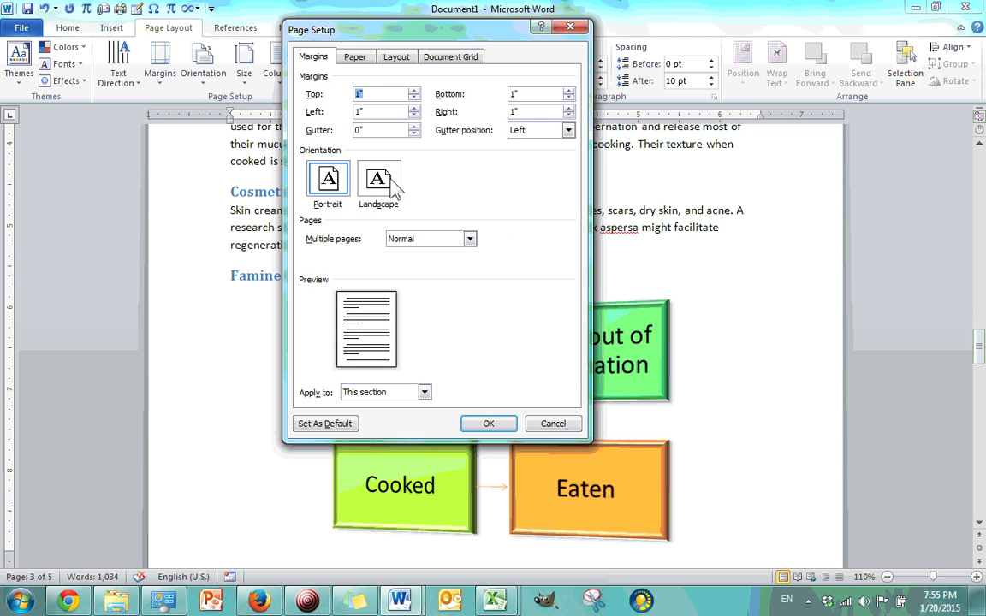
{"action": "left_click", "coordinate": [351, 175]}
{"action": "left_click", "coordinate": [301, 176]}
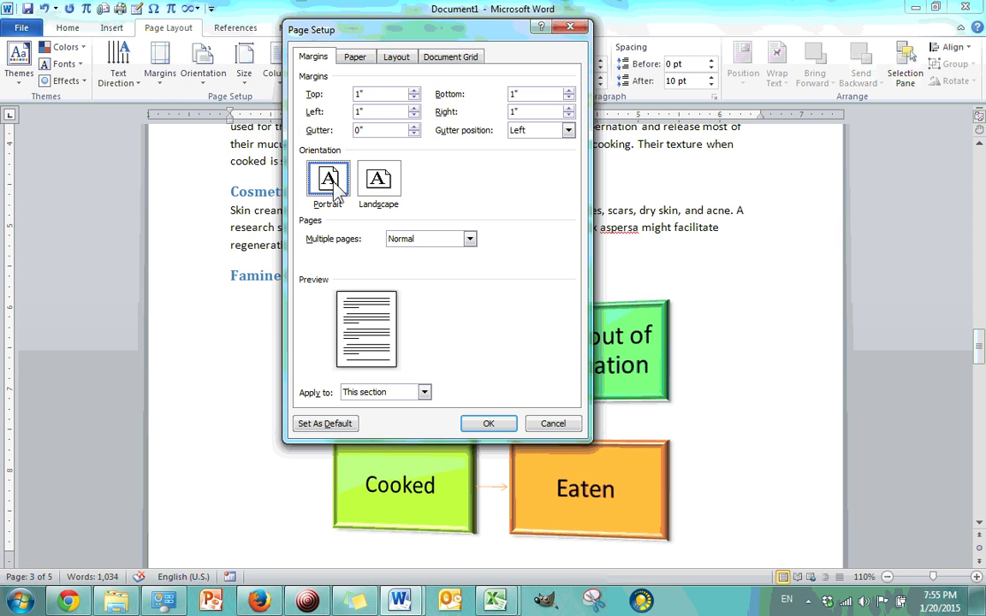
{"action": "left_click", "coordinate": [382, 185]}
{"action": "left_click", "coordinate": [325, 181]}
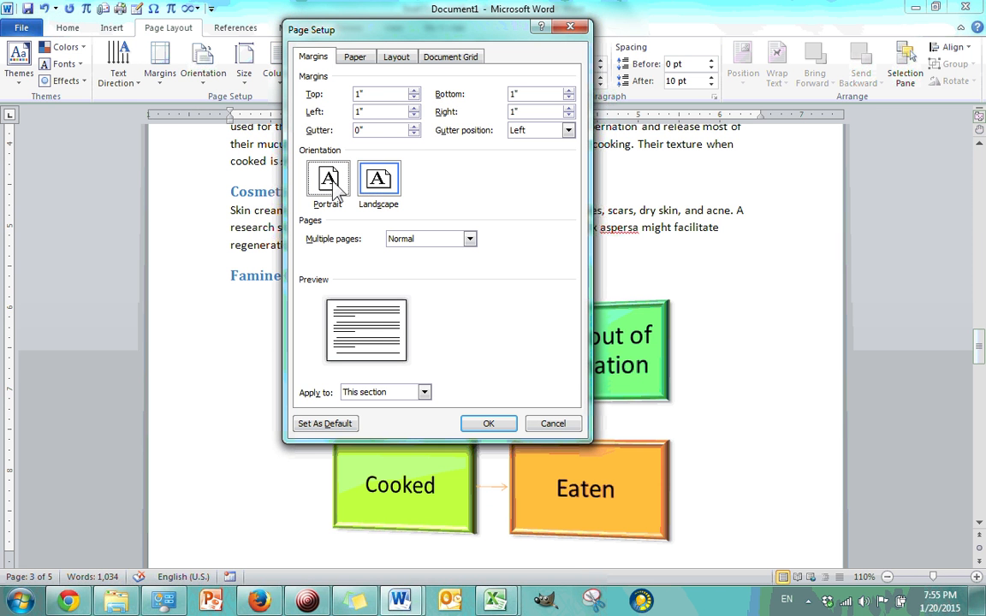
{"action": "left_click", "coordinate": [569, 27]}
{"action": "left_click", "coordinate": [197, 81]}
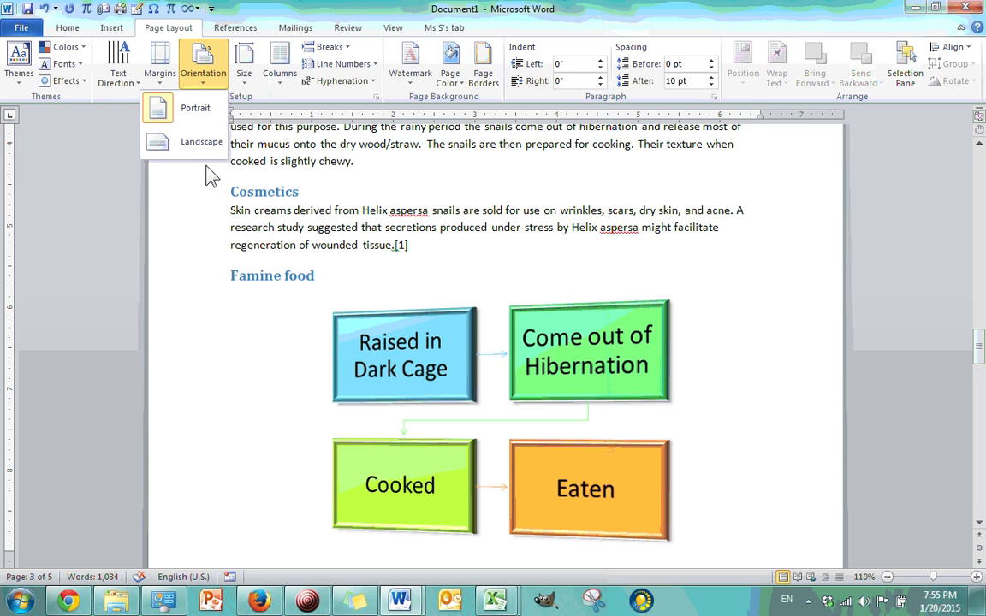
{"action": "left_click", "coordinate": [240, 188]}
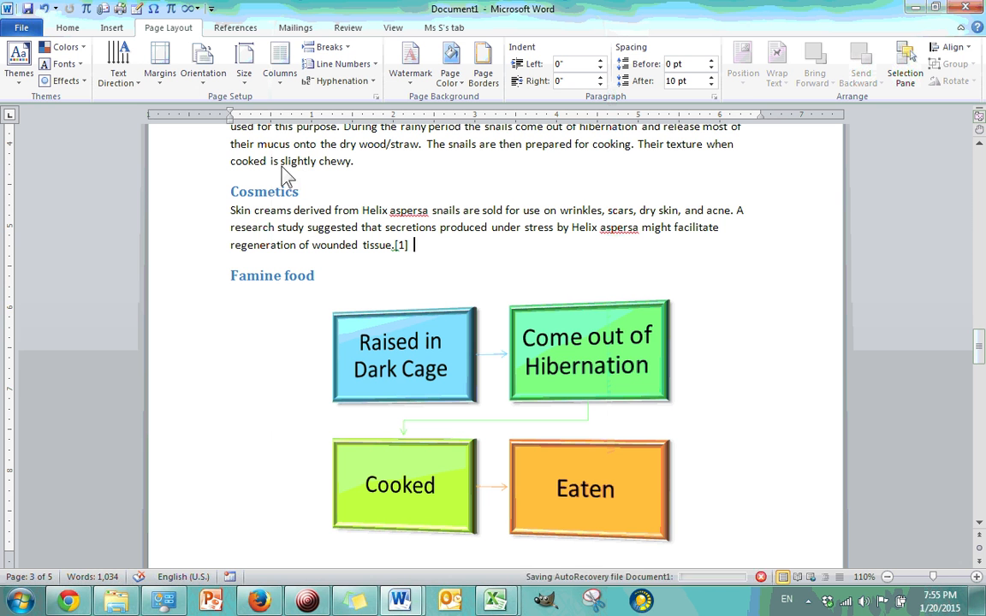
Try the Youkei 6 98x190mm paper size on the essay and examine the reflowed pages
{"action": "left_click", "coordinate": [248, 82]}
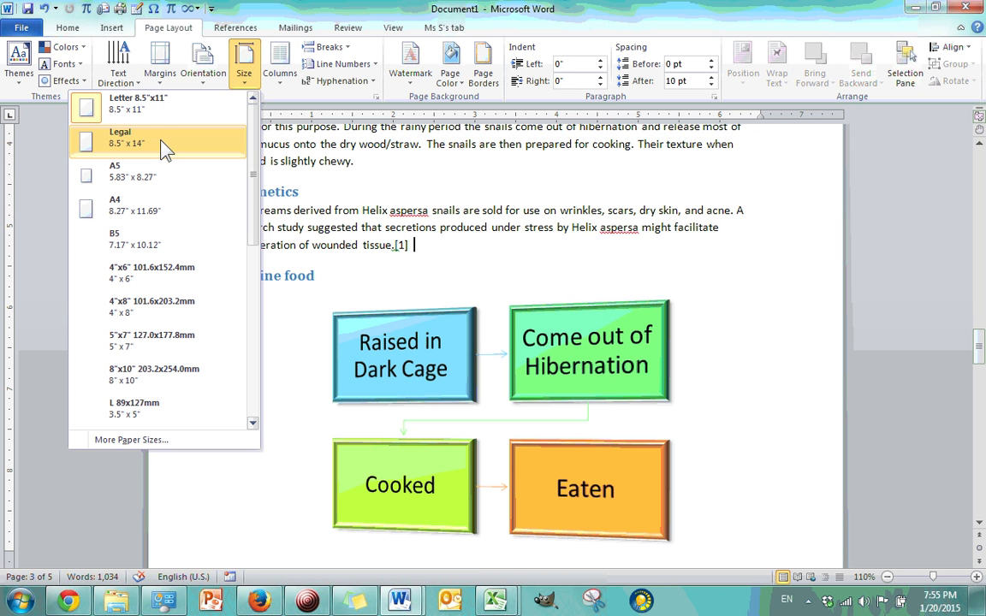
{"action": "scroll", "coordinate": [248, 240], "scroll_direction": "down", "scroll_amount": 3}
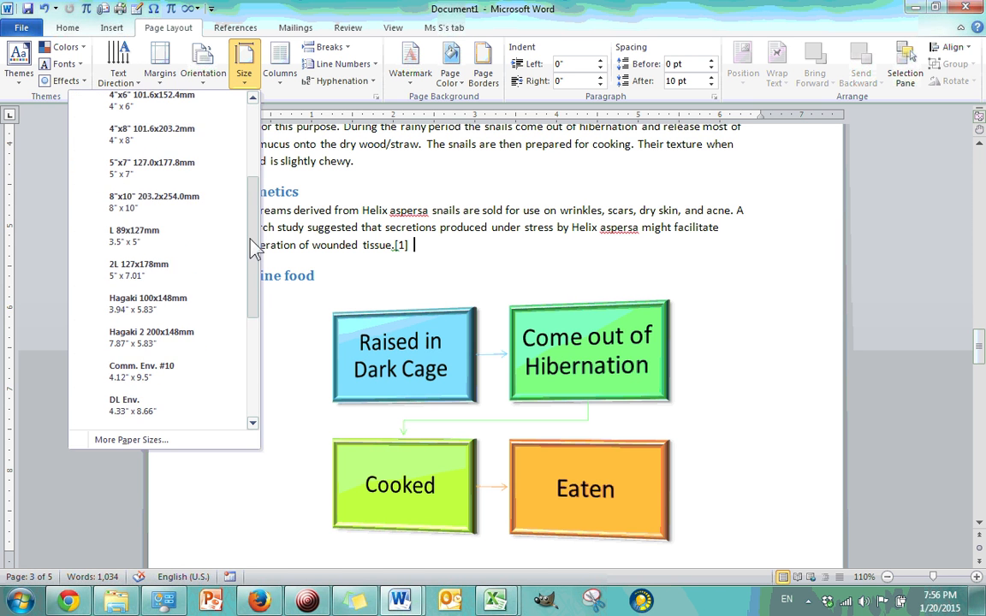
{"action": "scroll", "coordinate": [252, 274], "scroll_direction": "down", "scroll_amount": 5}
{"action": "left_click", "coordinate": [247, 334]}
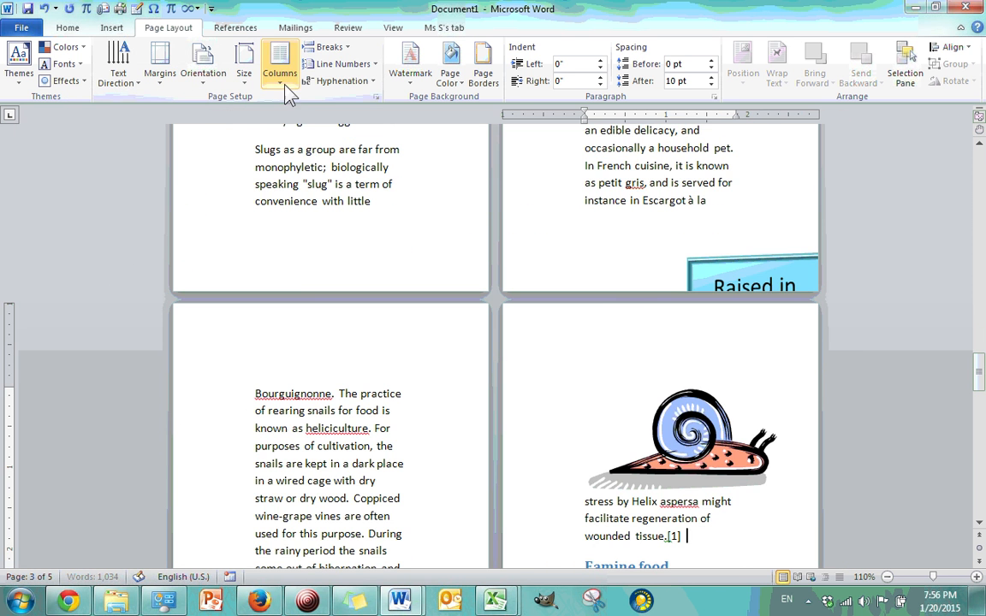
{"action": "scroll", "coordinate": [378, 352], "scroll_direction": "up", "scroll_amount": 5}
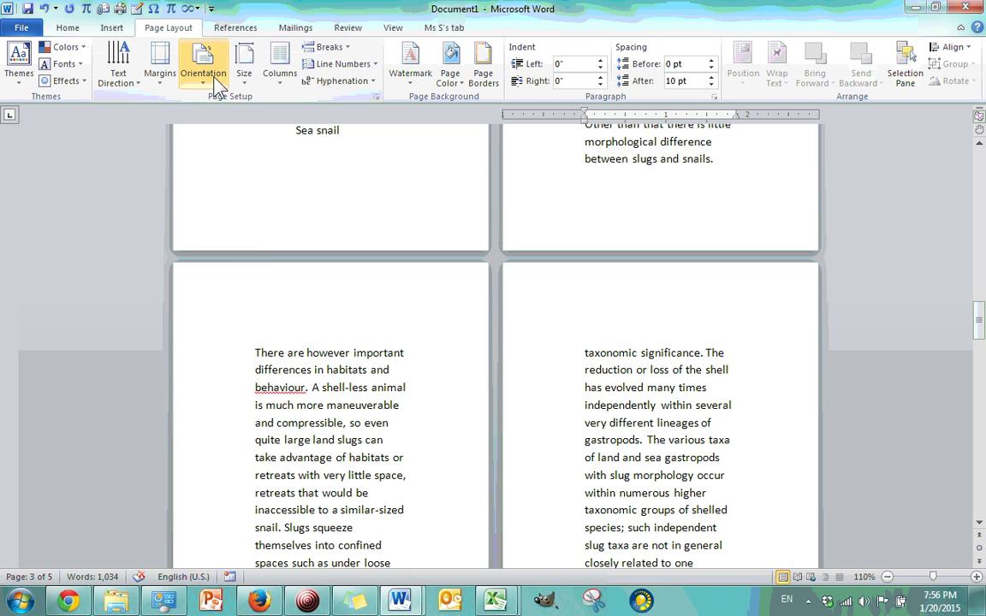
Try the DL Env. 4.33" x 8.66" paper size on the essay and examine the reflowed pages
{"action": "left_click", "coordinate": [244, 73]}
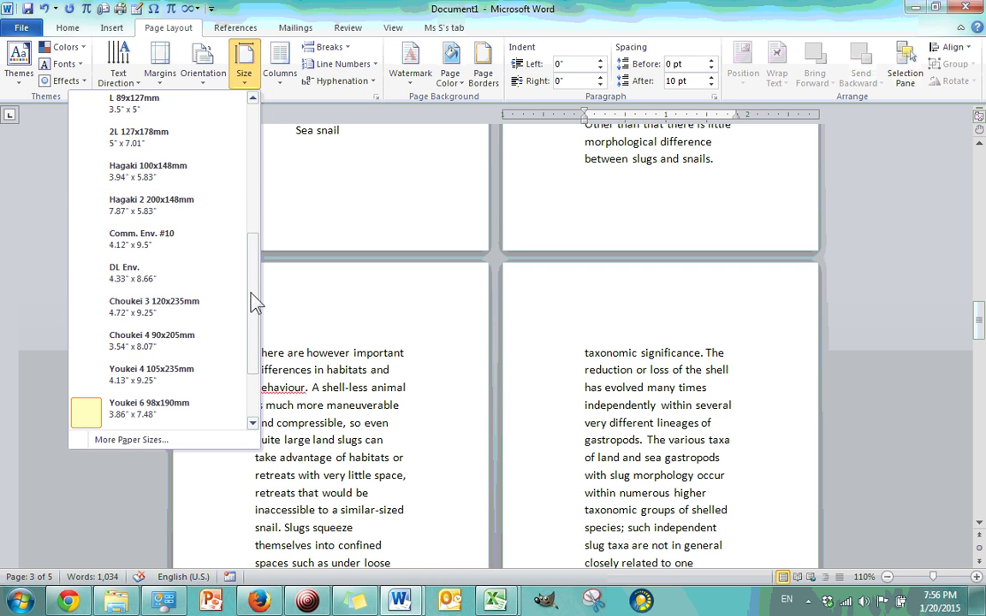
{"action": "scroll", "coordinate": [255, 301], "scroll_direction": "down", "scroll_amount": 3}
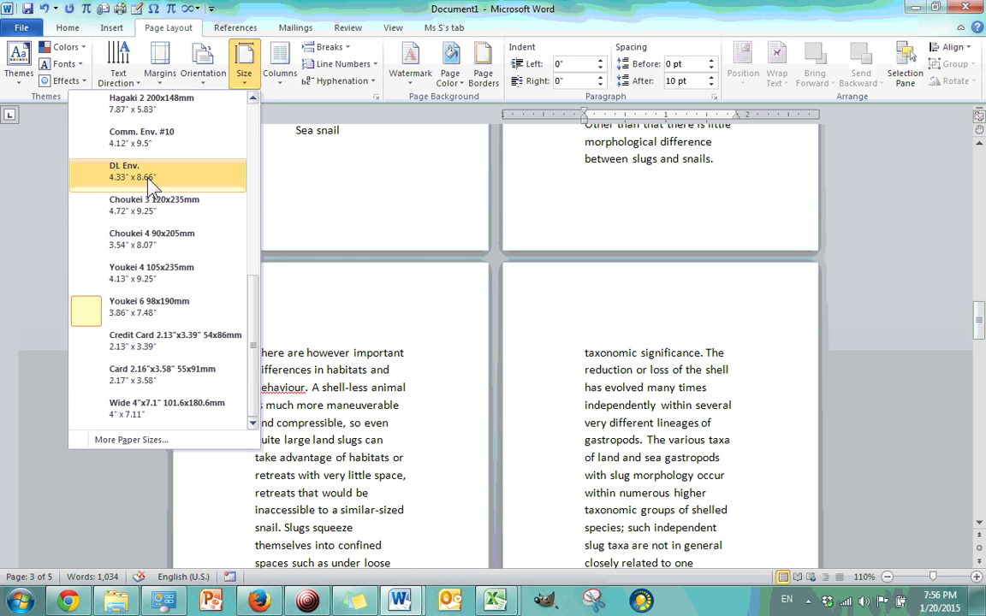
{"action": "left_click", "coordinate": [150, 181]}
{"action": "scroll", "coordinate": [244, 268], "scroll_direction": "down", "scroll_amount": 8}
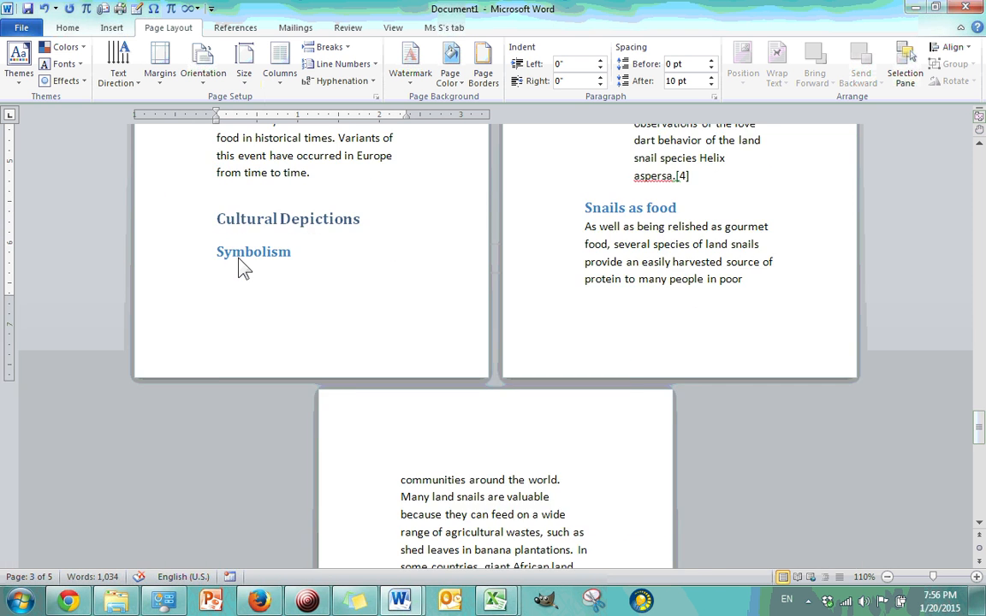
{"action": "scroll", "coordinate": [242, 268], "scroll_direction": "up", "scroll_amount": 6}
View the additional paper sizes in Page Setup, preview the Custom size option, and close without applying it
{"action": "left_click", "coordinate": [244, 73]}
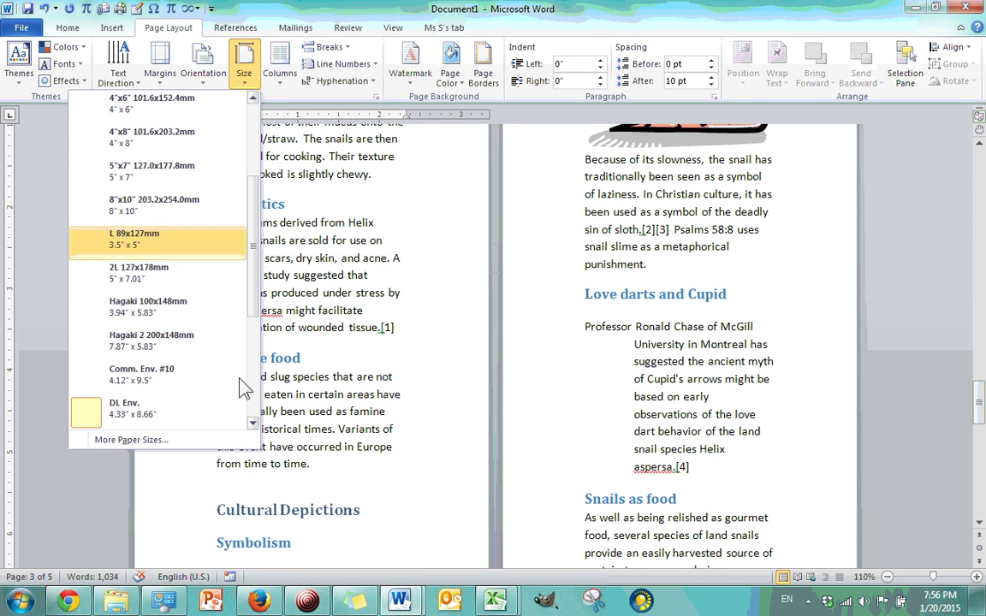
{"action": "left_click", "coordinate": [129, 440]}
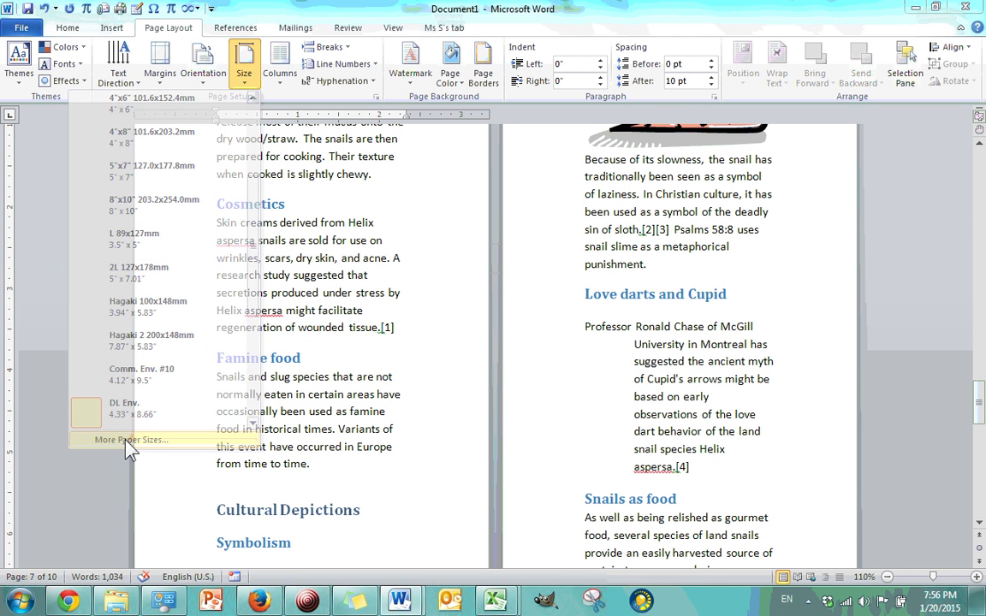
{"action": "left_click", "coordinate": [450, 94]}
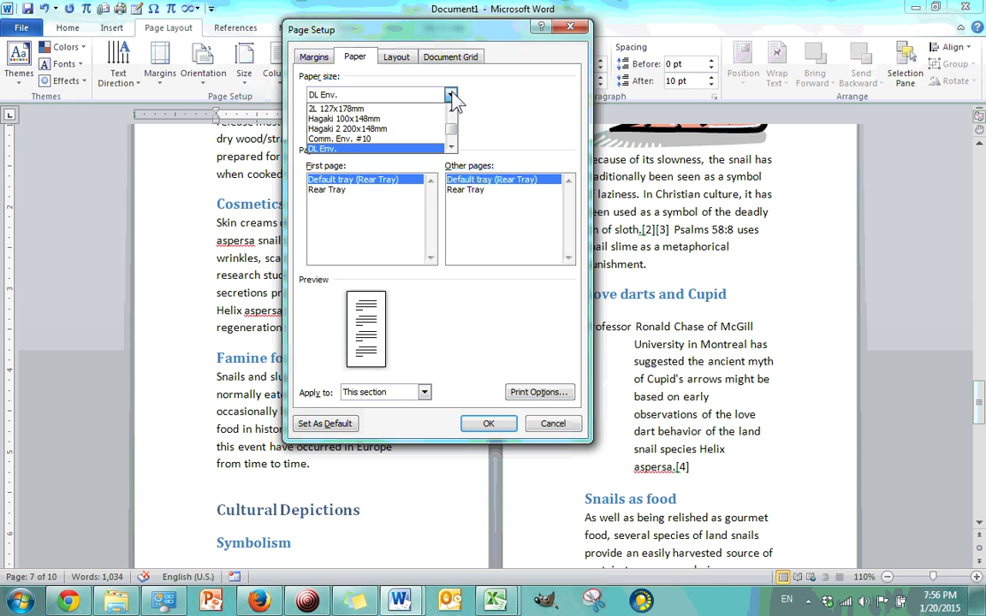
{"action": "scroll", "coordinate": [452, 136], "scroll_direction": "down", "scroll_amount": 2}
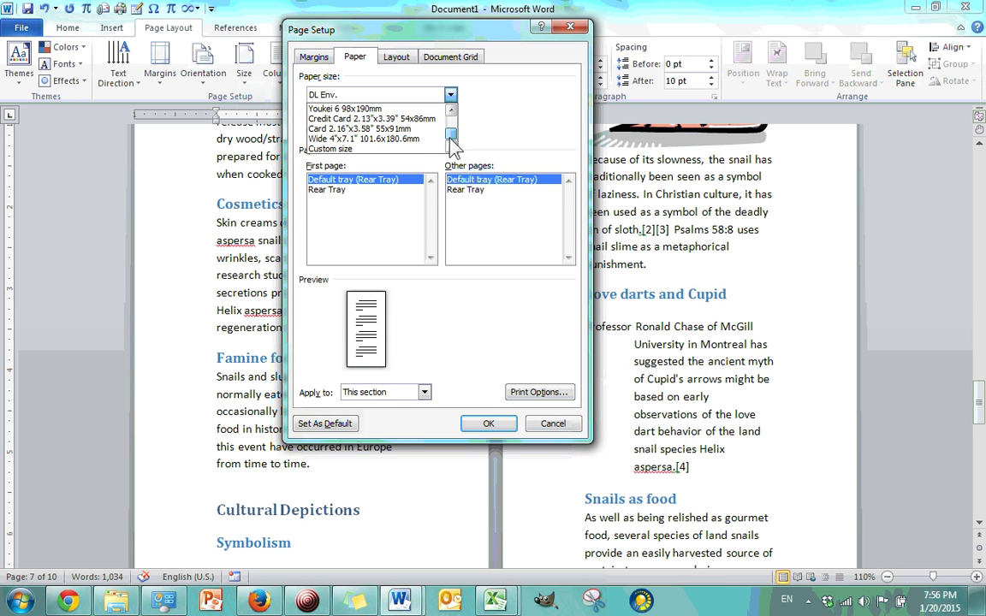
{"action": "left_click", "coordinate": [383, 150]}
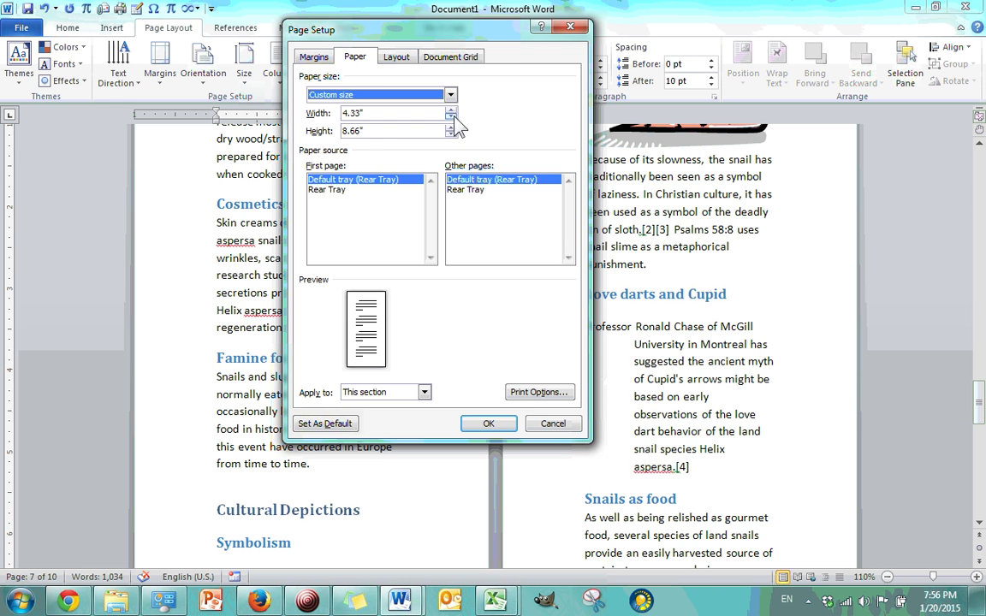
{"action": "left_click", "coordinate": [580, 29]}
View the print options from the paper settings and look through the General, Display and Proofing categories of Word Options
{"action": "left_click", "coordinate": [244, 69]}
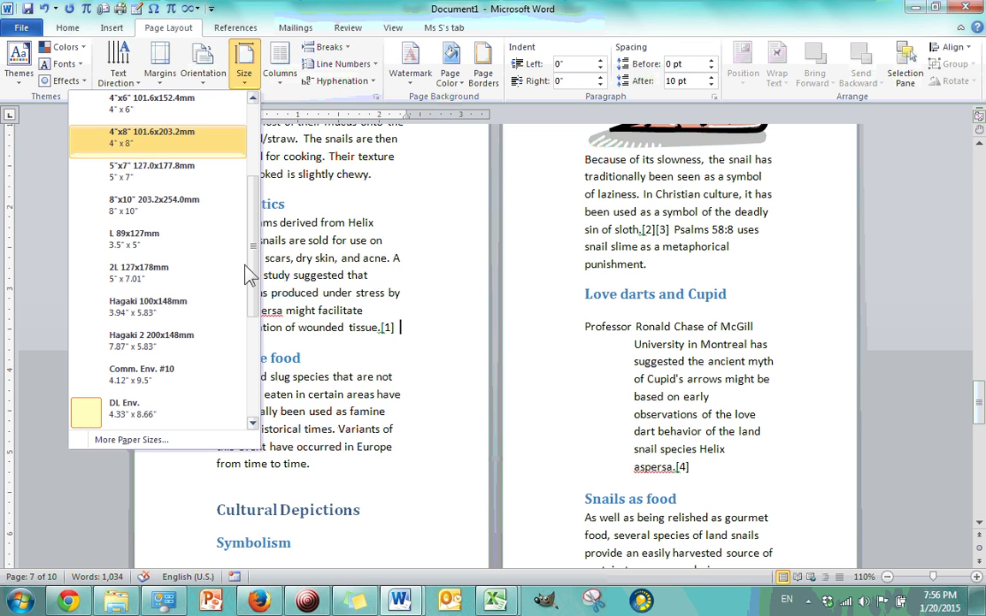
{"action": "left_click", "coordinate": [179, 442]}
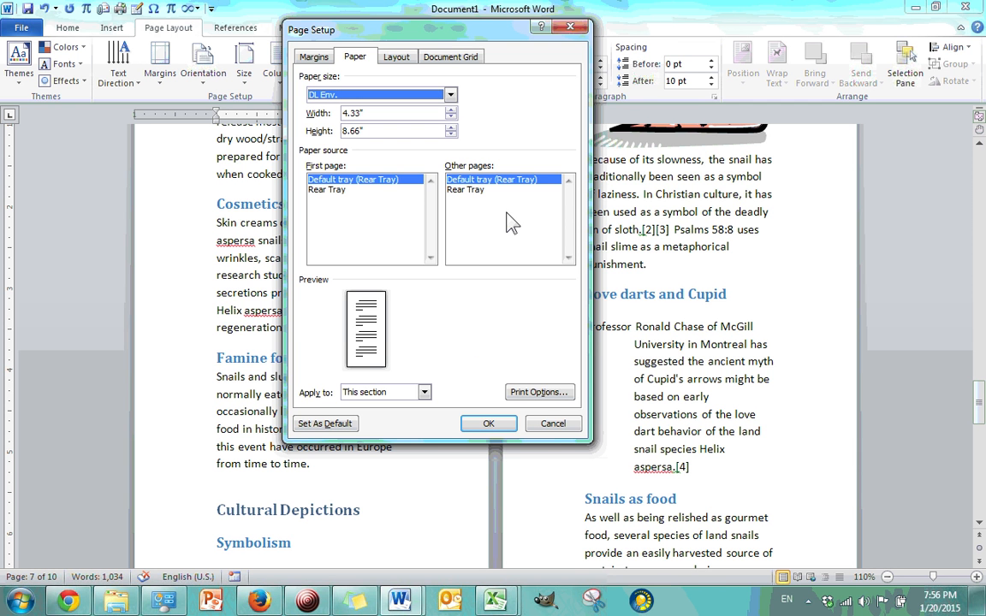
{"action": "left_click", "coordinate": [541, 393]}
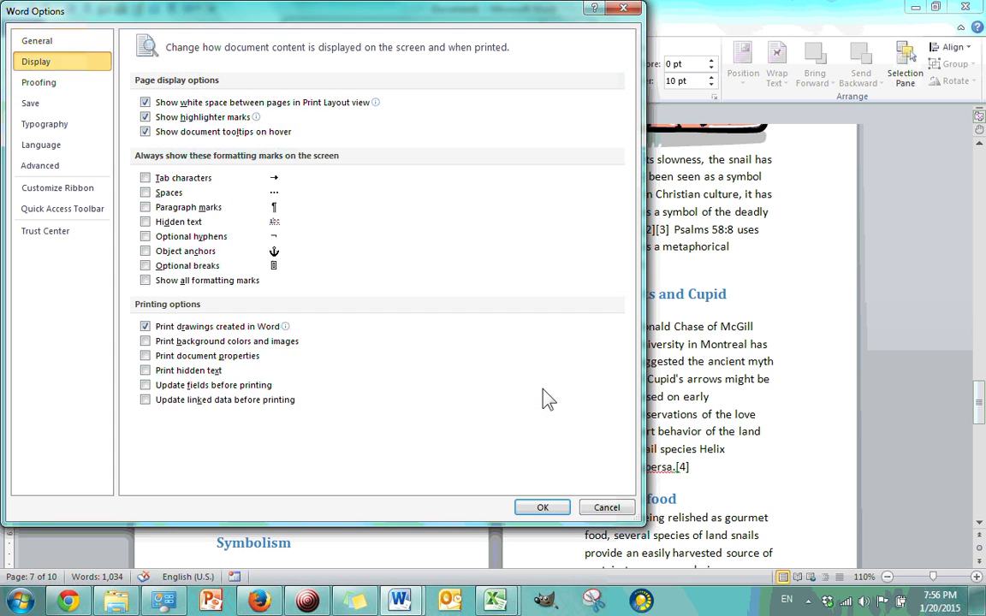
{"action": "left_click_drag", "start_coordinate": [420, 10], "coordinate": [568, 8]}
{"action": "left_click", "coordinate": [214, 42]}
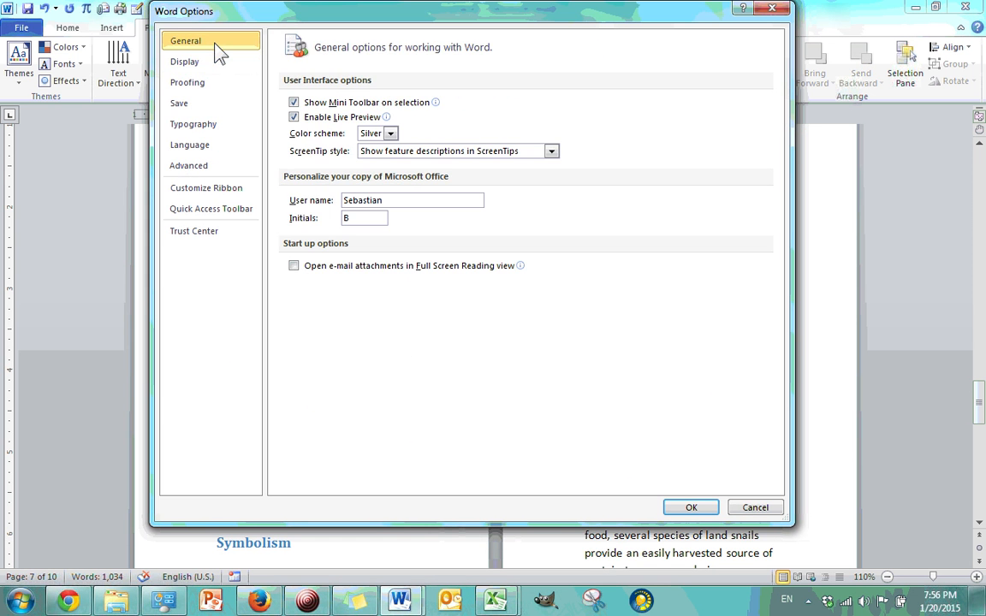
{"action": "left_click", "coordinate": [198, 63]}
{"action": "left_click", "coordinate": [205, 82]}
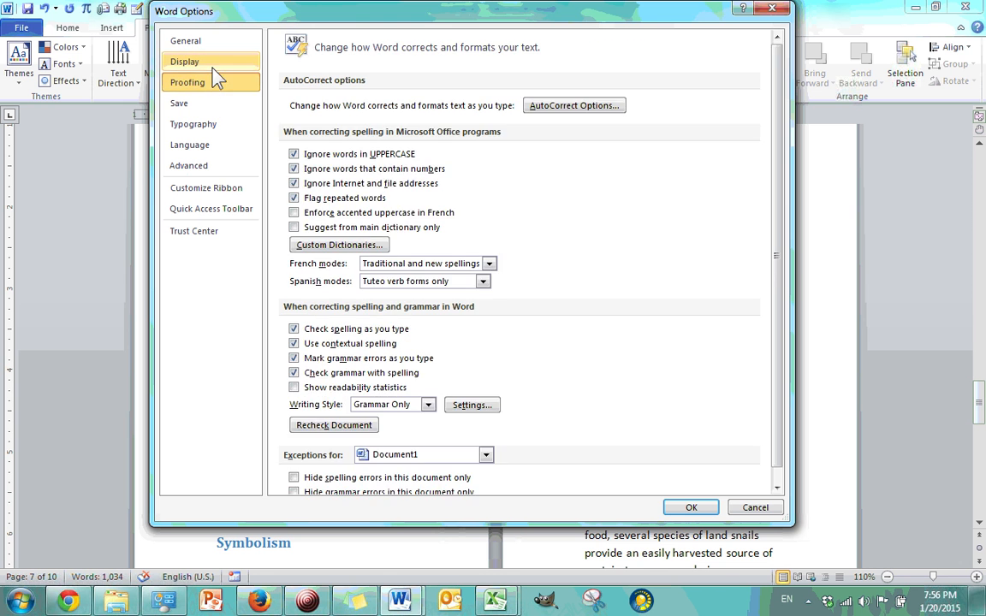
{"action": "left_click", "coordinate": [210, 65]}
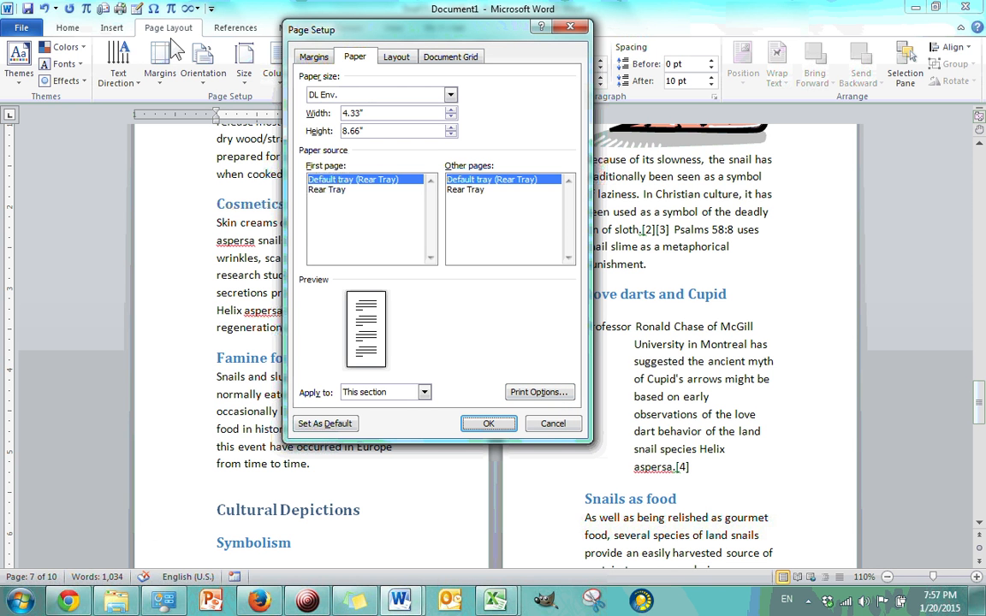
Set the paper size to Letter 8.5"x11" for this section and check the reflowed page
{"action": "left_click", "coordinate": [450, 94]}
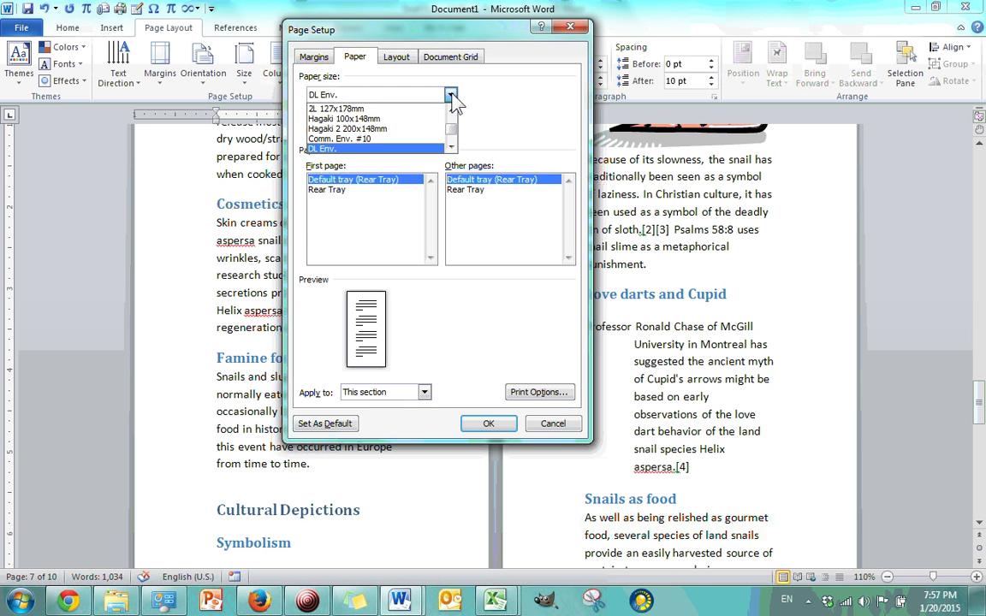
{"action": "scroll", "coordinate": [452, 121], "scroll_direction": "up", "scroll_amount": 3}
{"action": "scroll", "coordinate": [454, 119], "scroll_direction": "up", "scroll_amount": 2}
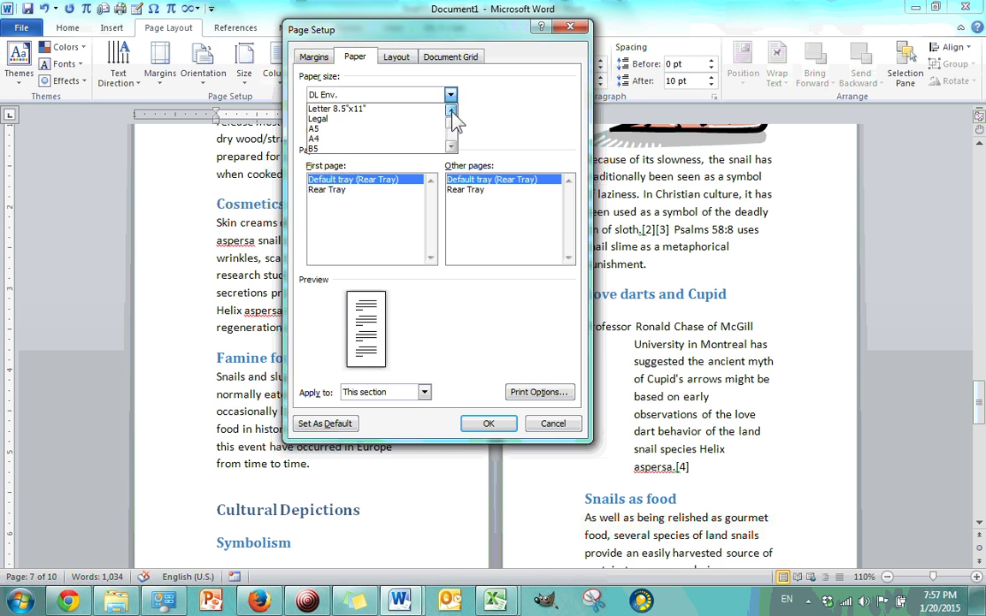
{"action": "left_click", "coordinate": [381, 102]}
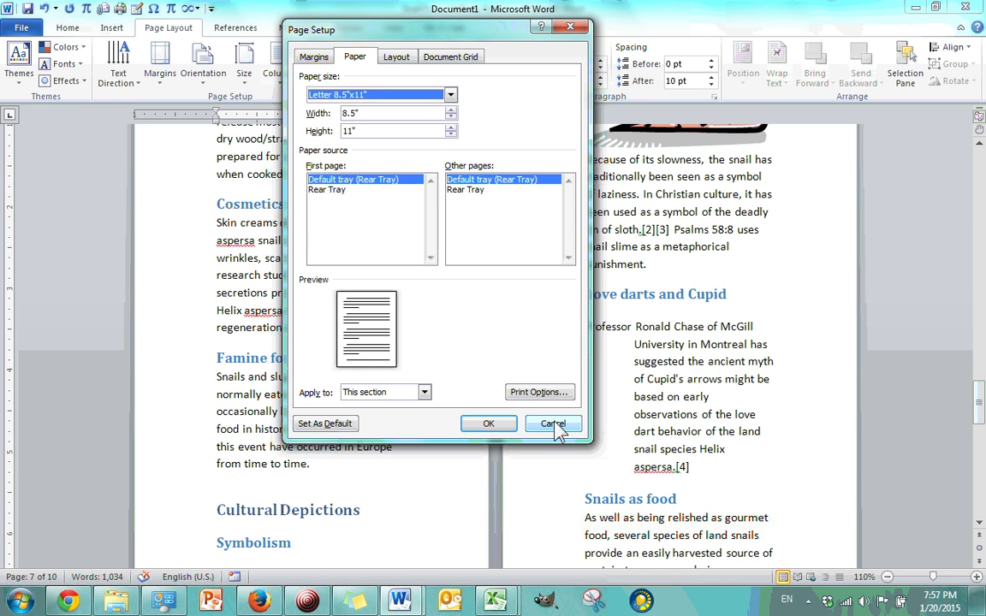
{"action": "left_click", "coordinate": [489, 424]}
{"action": "scroll", "coordinate": [450, 382], "scroll_direction": "up", "scroll_amount": 5}
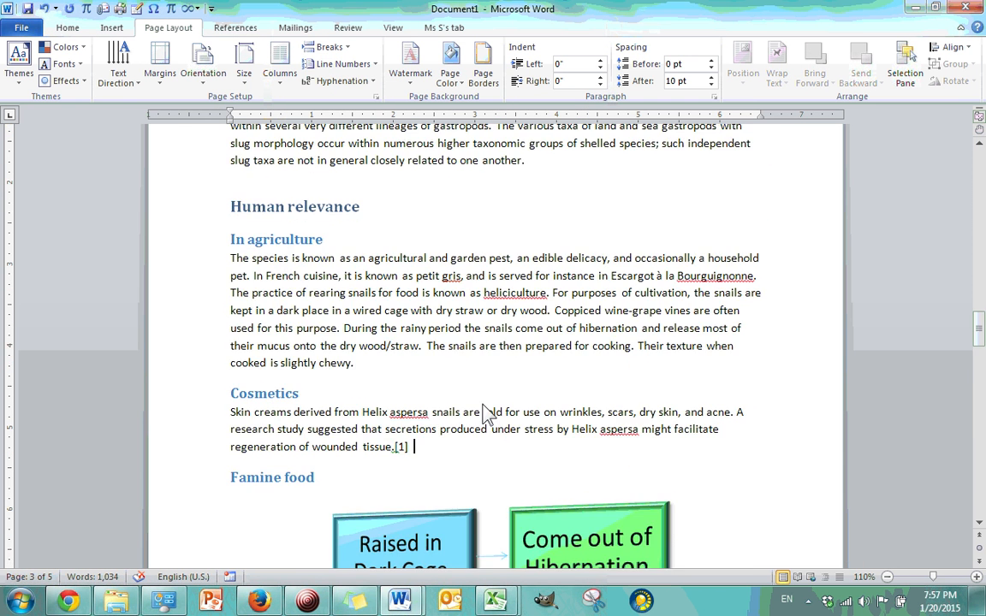
Look through the essay from the flowchart to the country list, and place the cursor in the "Snails as food" heading
{"action": "scroll", "coordinate": [454, 383], "scroll_direction": "down", "scroll_amount": 6}
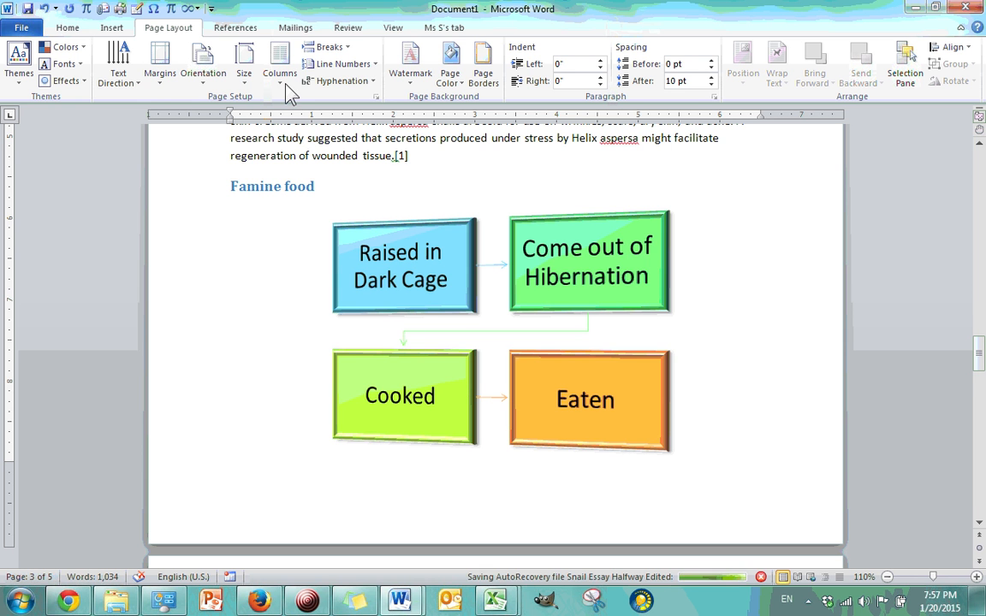
{"action": "scroll", "coordinate": [623, 306], "scroll_direction": "down", "scroll_amount": 4}
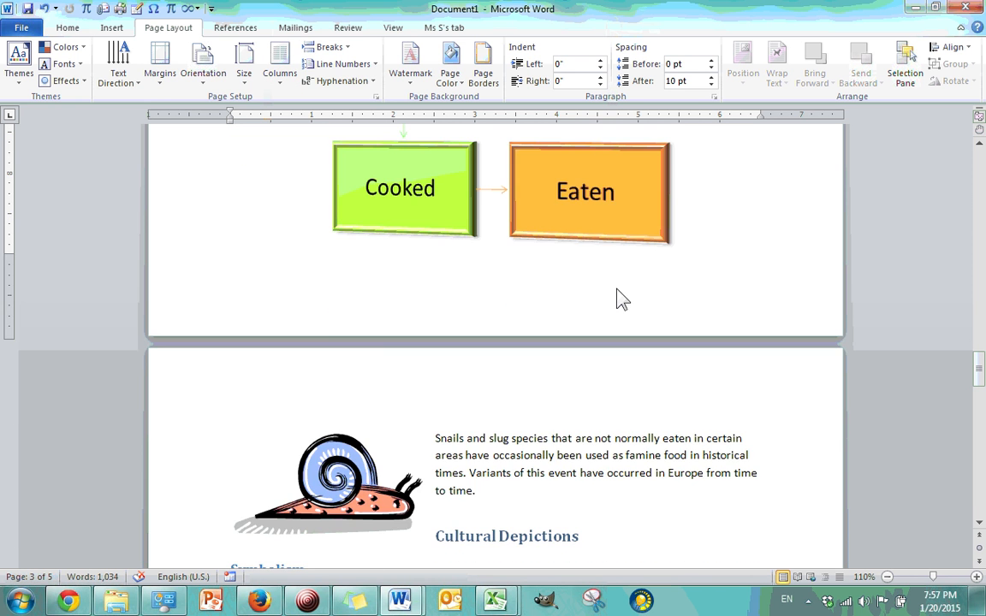
{"action": "scroll", "coordinate": [622, 298], "scroll_direction": "down", "scroll_amount": 14}
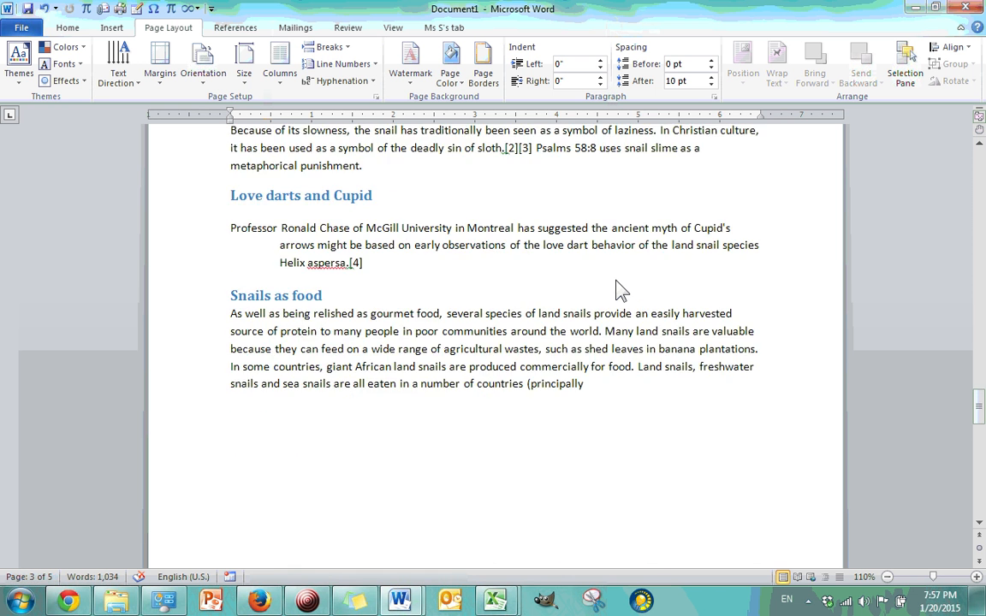
{"action": "scroll", "coordinate": [621, 291], "scroll_direction": "down", "scroll_amount": 8}
{"action": "scroll", "coordinate": [620, 291], "scroll_direction": "up", "scroll_amount": 6}
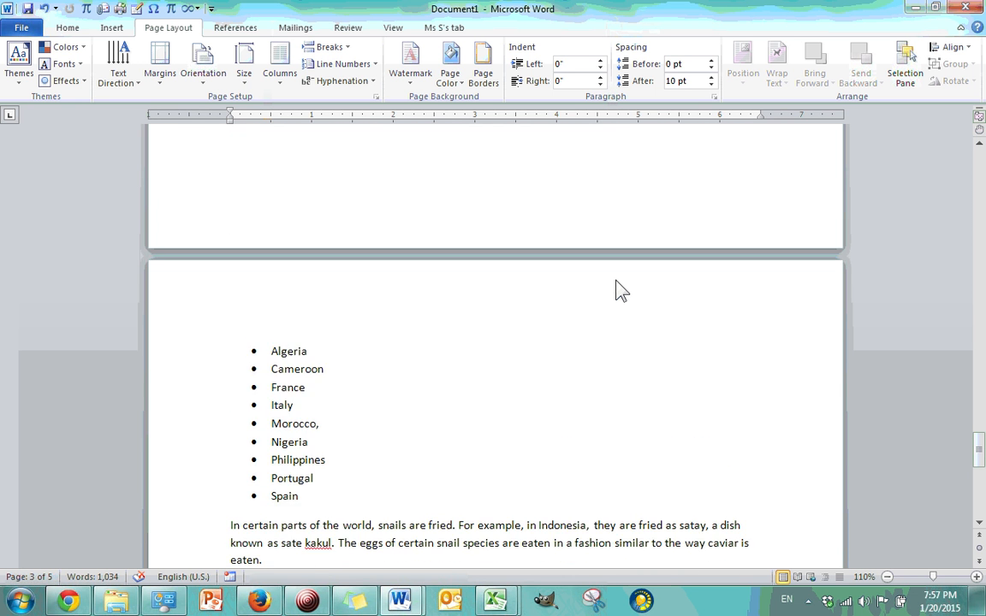
{"action": "scroll", "coordinate": [620, 291], "scroll_direction": "down", "scroll_amount": 8}
{"action": "left_click", "coordinate": [614, 380]}
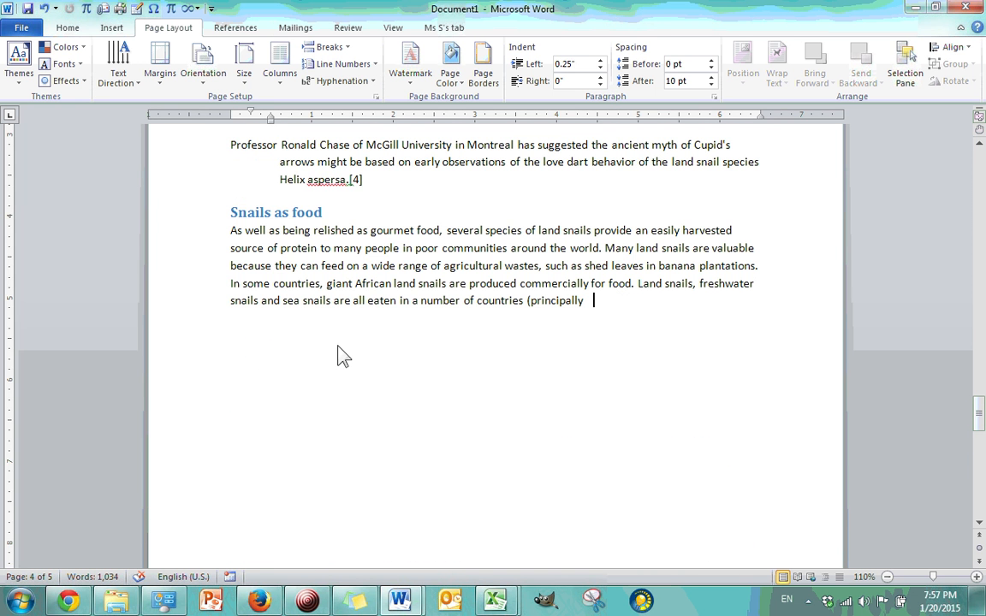
{"action": "left_click", "coordinate": [233, 214]}
{"action": "left_click", "coordinate": [325, 214]}
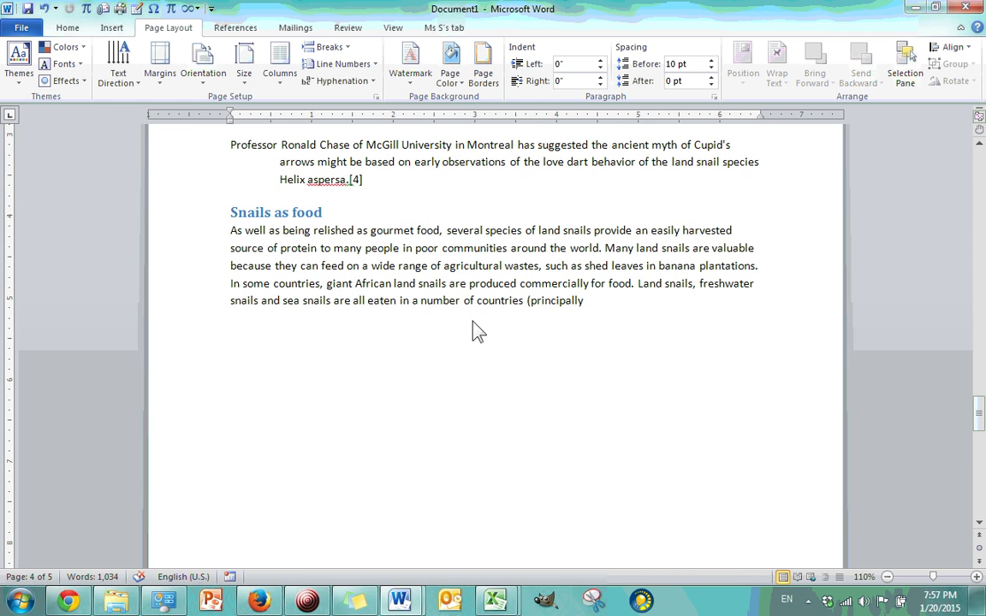
Check the gap between the "Snails as food" paragraph and the country list, and show the formatting marks at the paragraph's end
{"action": "scroll", "coordinate": [462, 326], "scroll_direction": "down", "scroll_amount": 10}
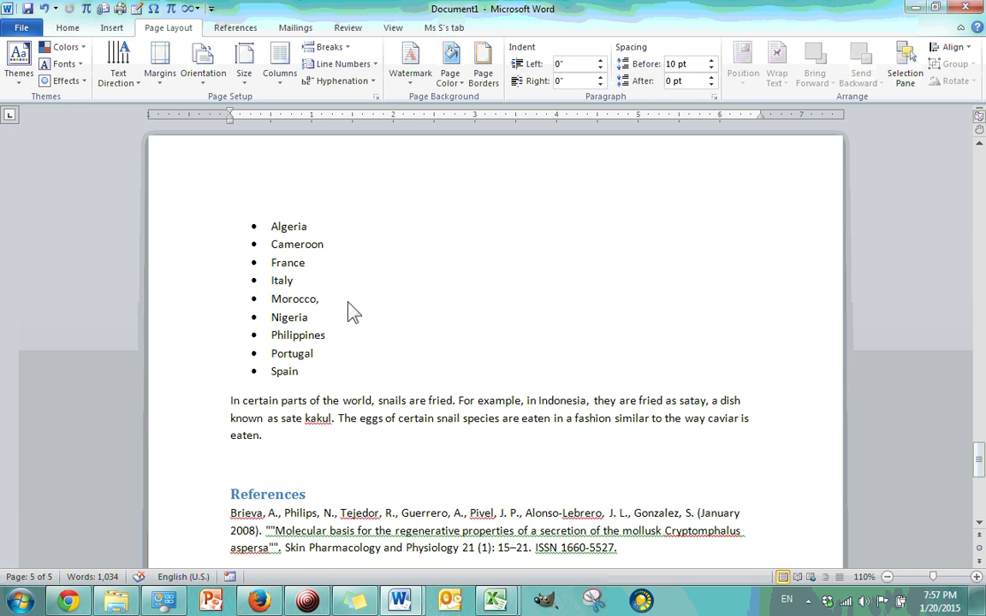
{"action": "scroll", "coordinate": [361, 369], "scroll_direction": "up", "scroll_amount": 8}
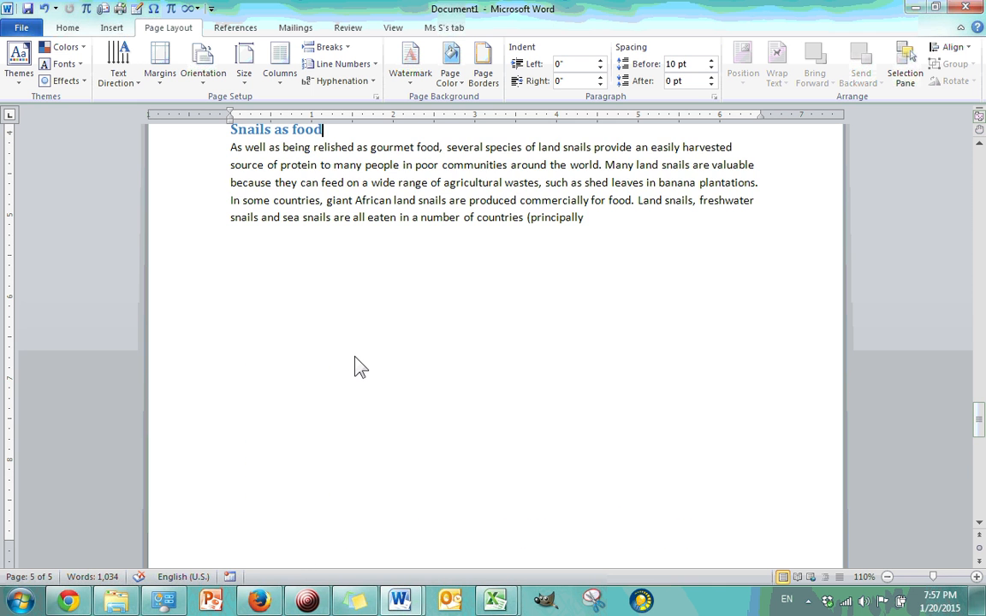
{"action": "scroll", "coordinate": [369, 267], "scroll_direction": "up", "scroll_amount": 2}
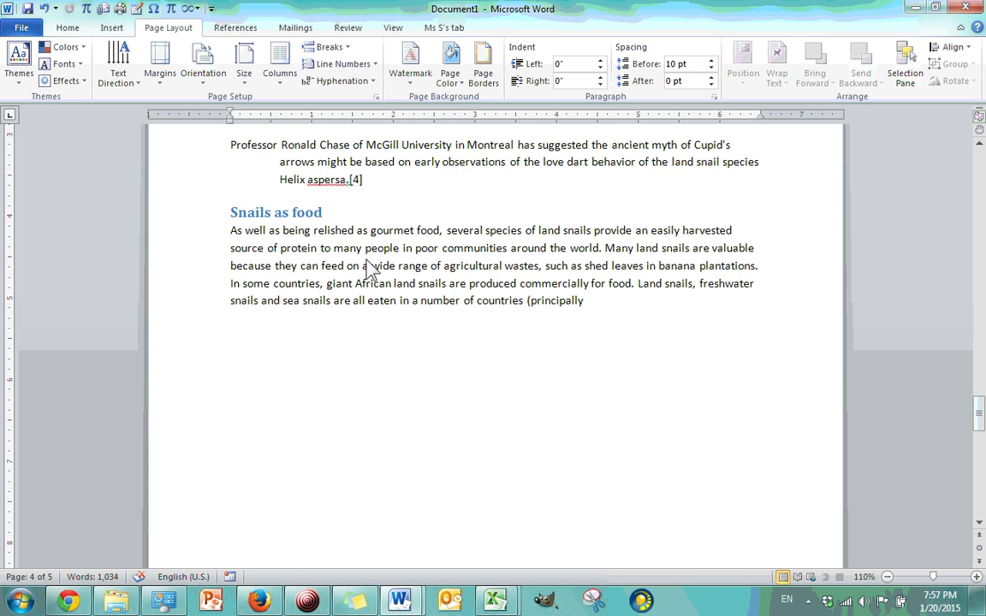
{"action": "scroll", "coordinate": [370, 267], "scroll_direction": "down", "scroll_amount": 10}
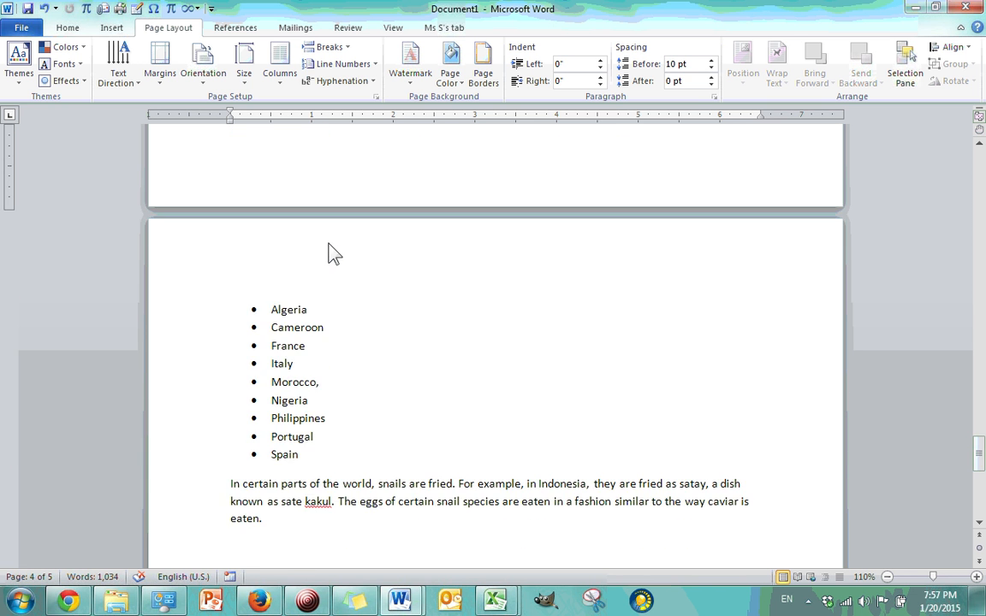
{"action": "scroll", "coordinate": [338, 250], "scroll_direction": "up", "scroll_amount": 3}
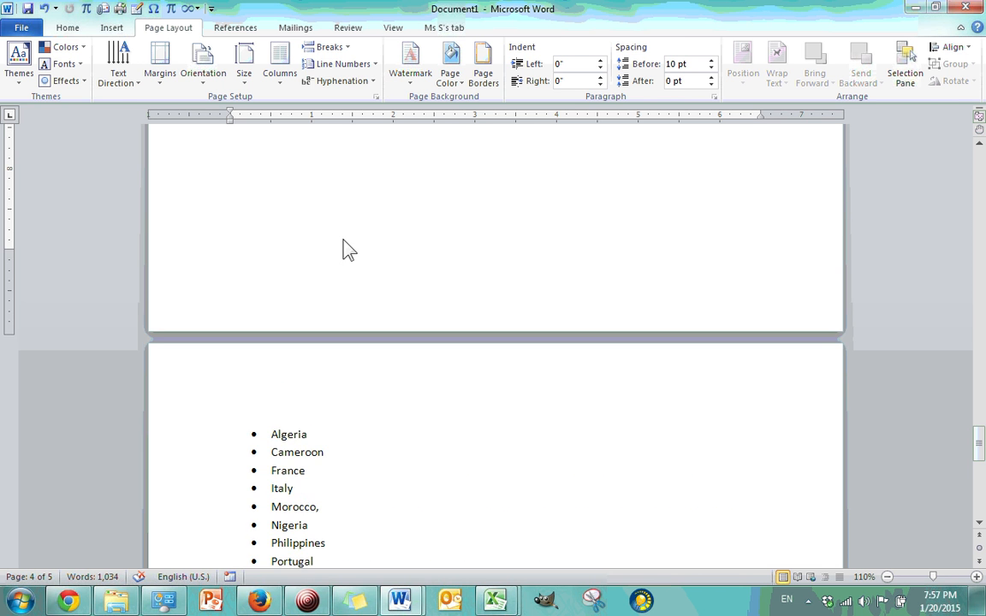
{"action": "scroll", "coordinate": [325, 250], "scroll_direction": "up", "scroll_amount": 7}
{"action": "left_click", "coordinate": [67, 28]}
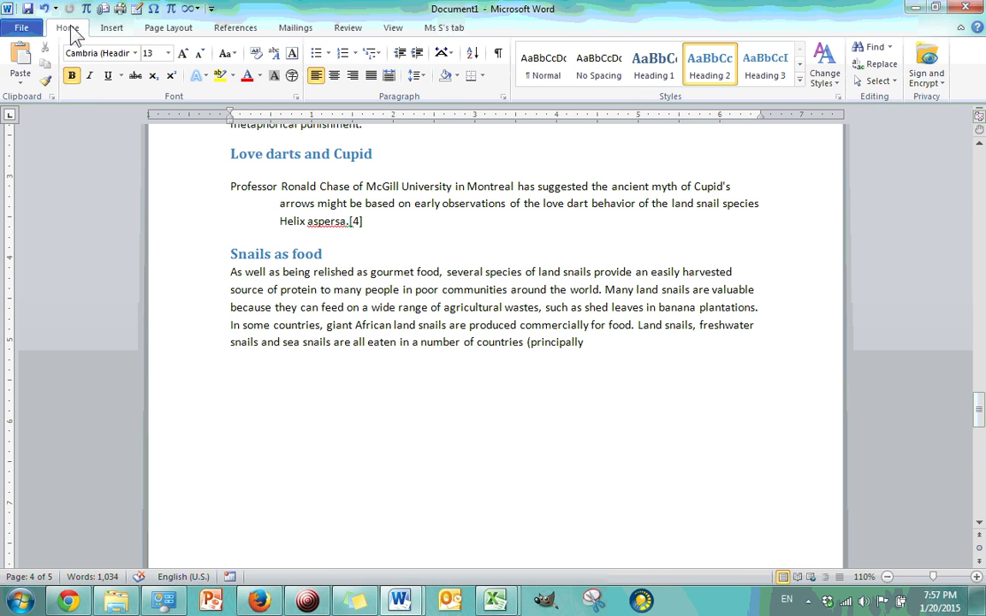
{"action": "left_click", "coordinate": [595, 436]}
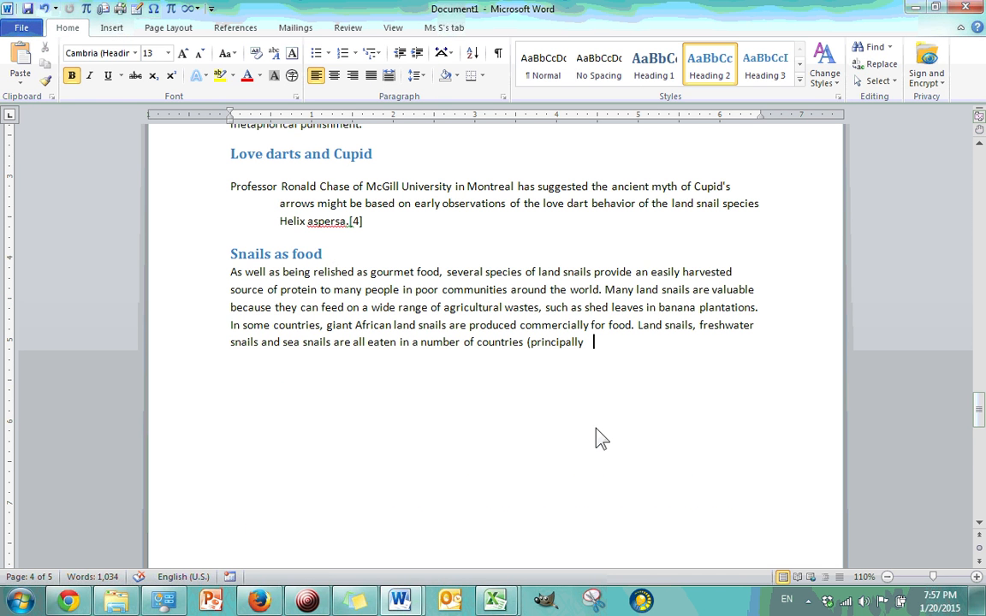
{"action": "left_click", "coordinate": [497, 53]}
Delete the break after "(principally" so the country list moves up to the "Snails as food" paragraph
{"action": "left_click_drag", "start_coordinate": [590, 343], "coordinate": [814, 367]}
{"action": "key", "text": "Delete"}
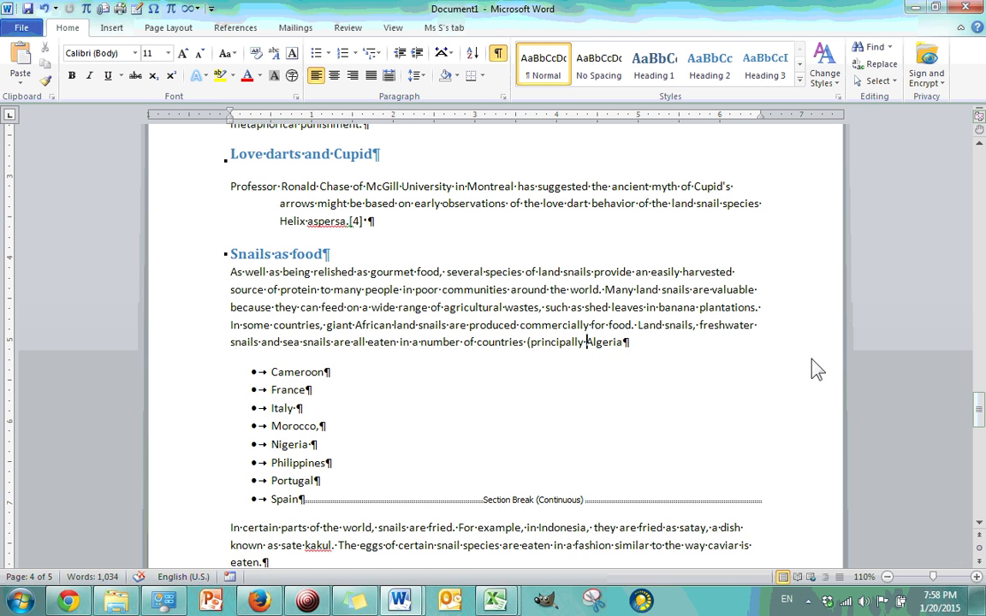
{"action": "key", "text": "ctrl+z"}
{"action": "key", "text": "Delete"}
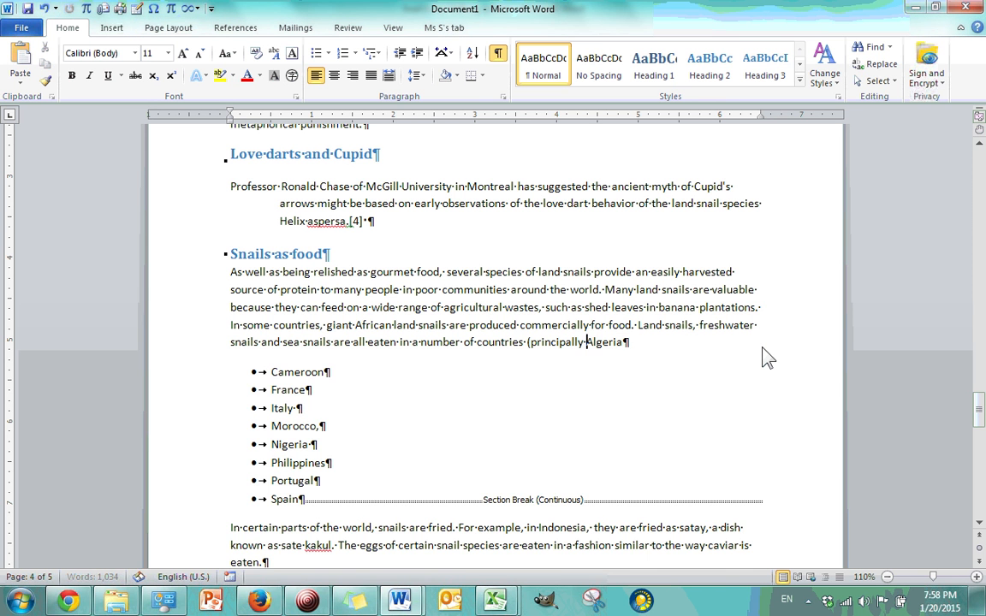
Put Algeria on its own line as the first bullet of the country list and hide the formatting marks
{"action": "key", "text": "Return"}
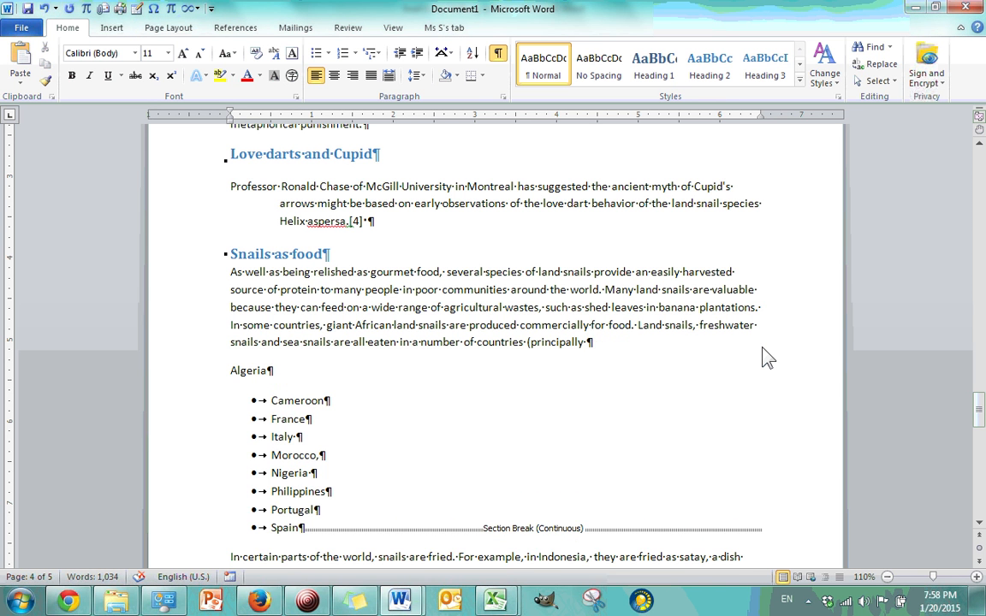
{"action": "left_click", "coordinate": [316, 53]}
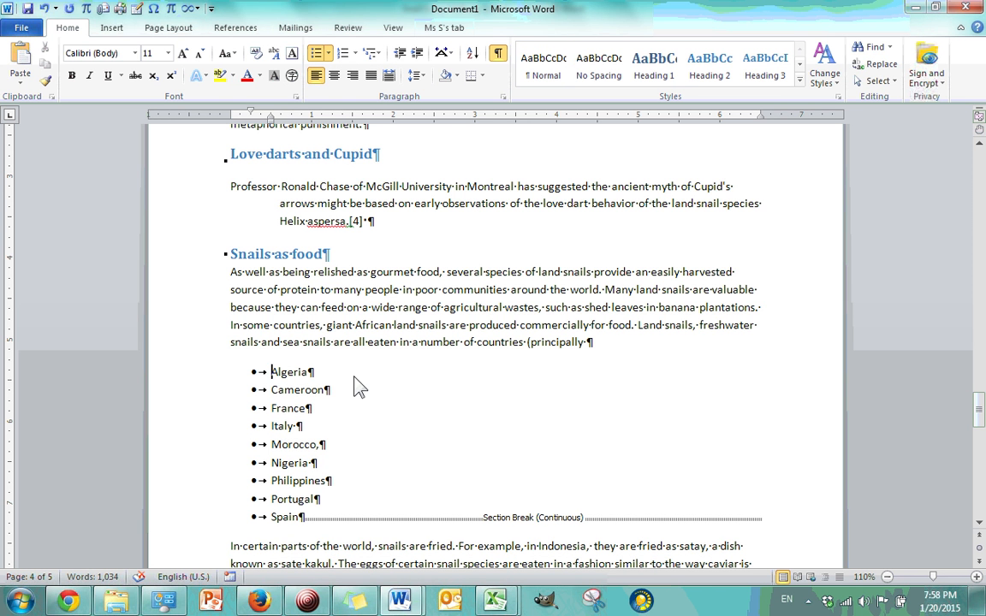
{"action": "scroll", "coordinate": [368, 416], "scroll_direction": "down", "scroll_amount": 2}
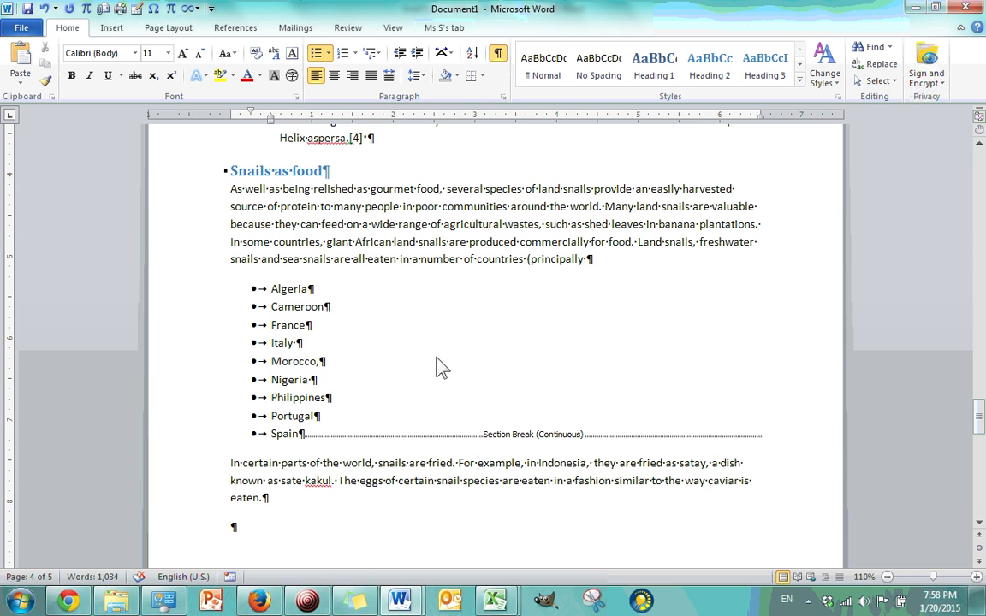
{"action": "left_click", "coordinate": [498, 53]}
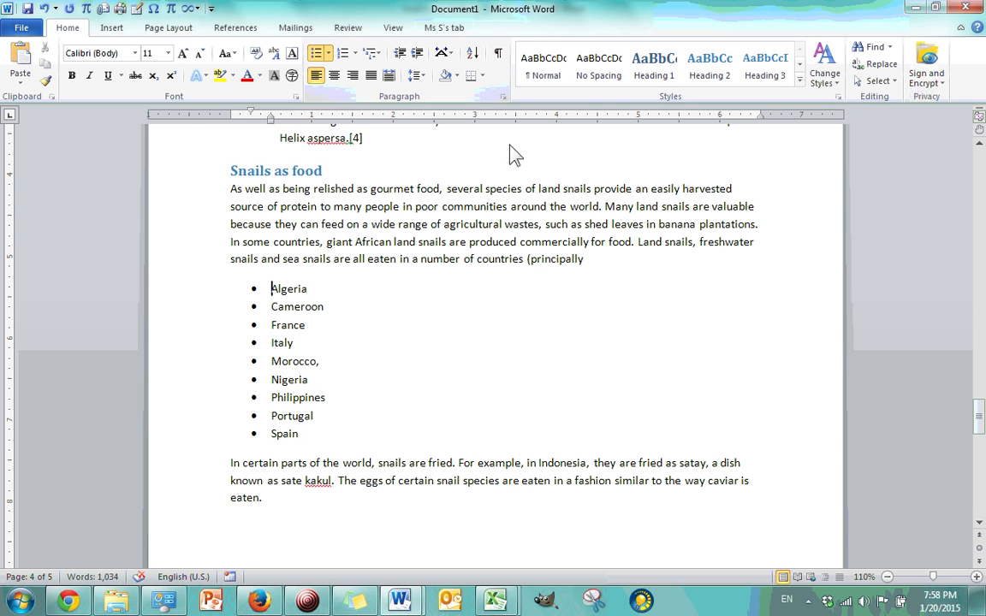
Lay out the bulleted country list from Algeria to Spain in two columns, and change it to three columns
{"action": "left_click", "coordinate": [168, 27]}
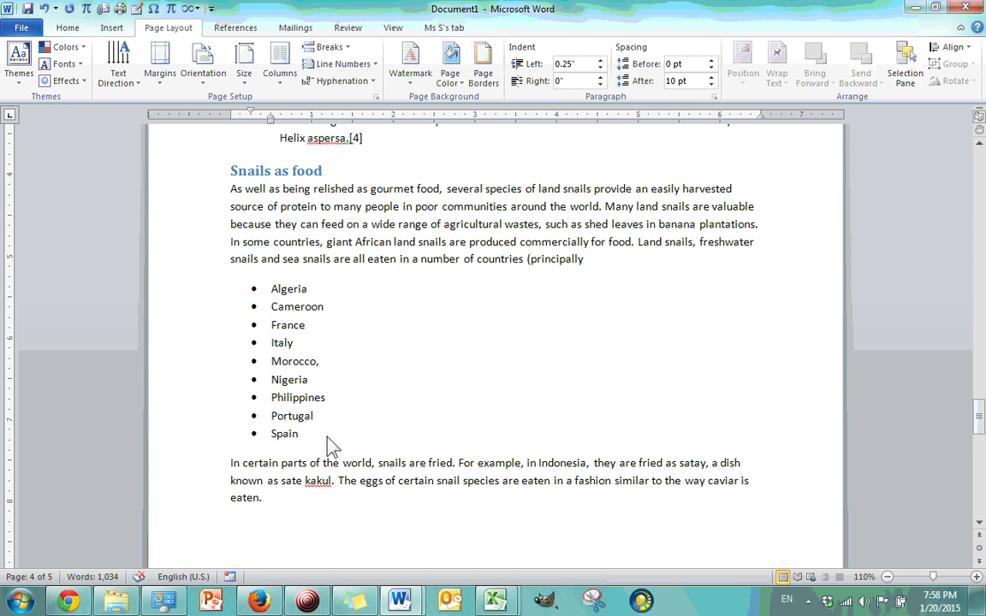
{"action": "left_click_drag", "start_coordinate": [325, 445], "coordinate": [264, 306]}
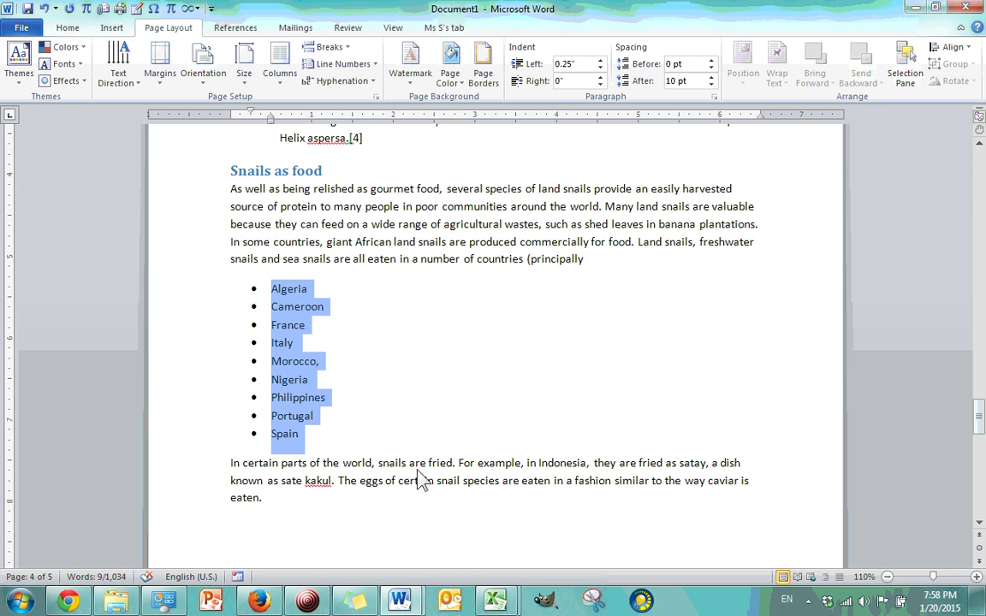
{"action": "left_click", "coordinate": [283, 74]}
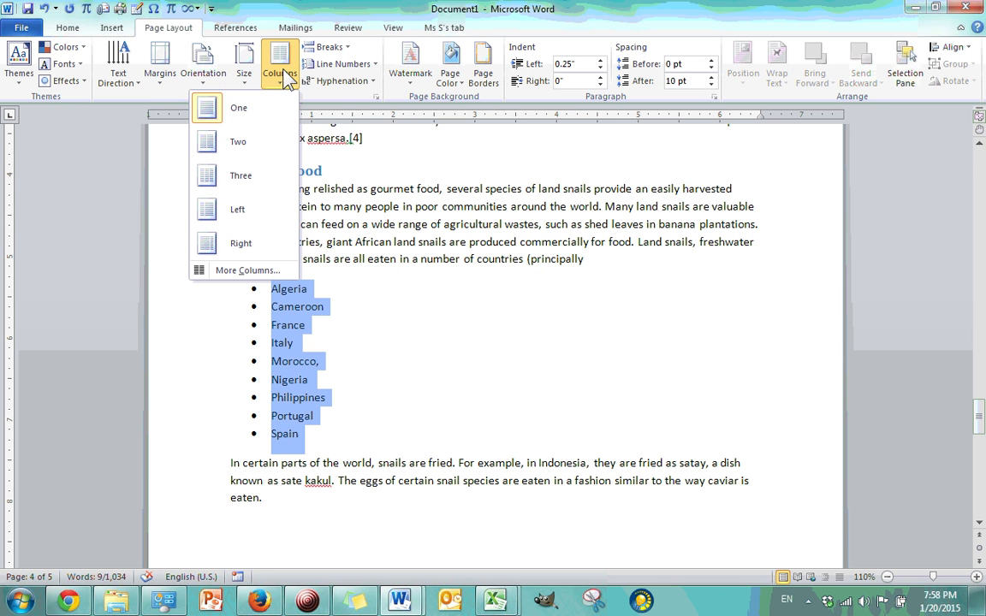
{"action": "left_click", "coordinate": [253, 144]}
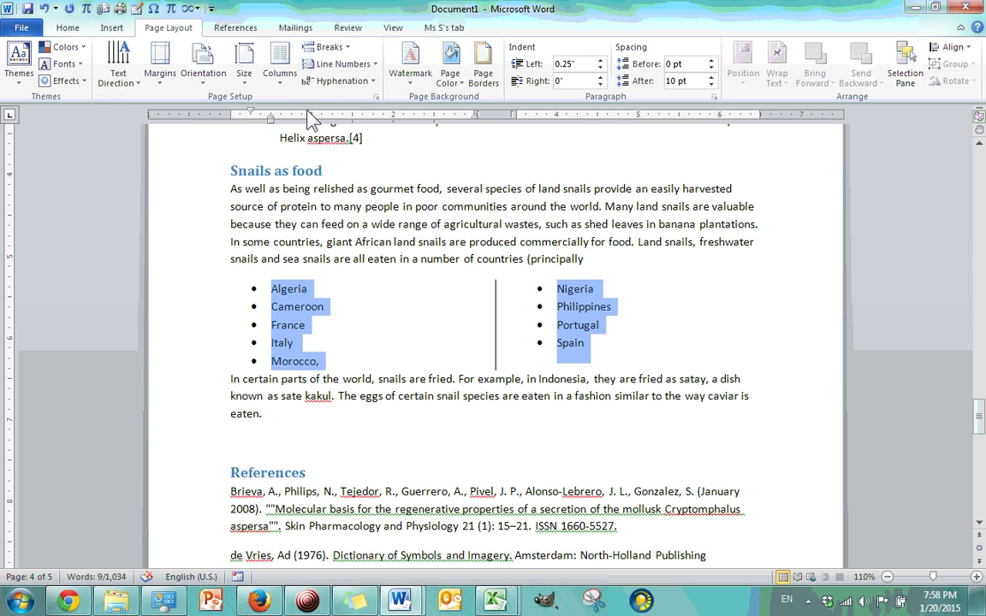
{"action": "left_click", "coordinate": [280, 73]}
{"action": "left_click", "coordinate": [270, 175]}
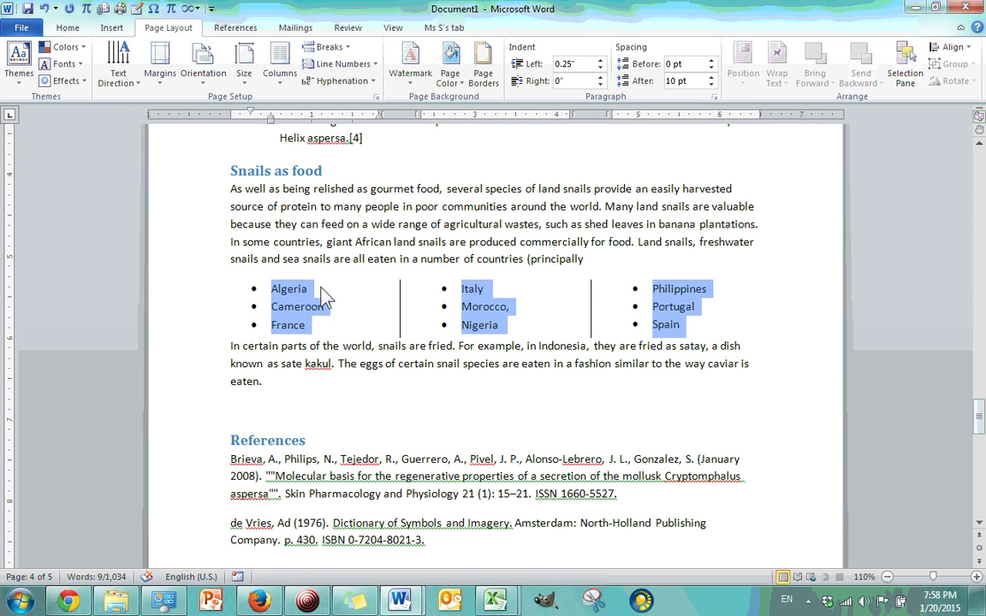
Remove the line between the three columns of the country list through the detailed column settings
{"action": "left_click", "coordinate": [276, 86]}
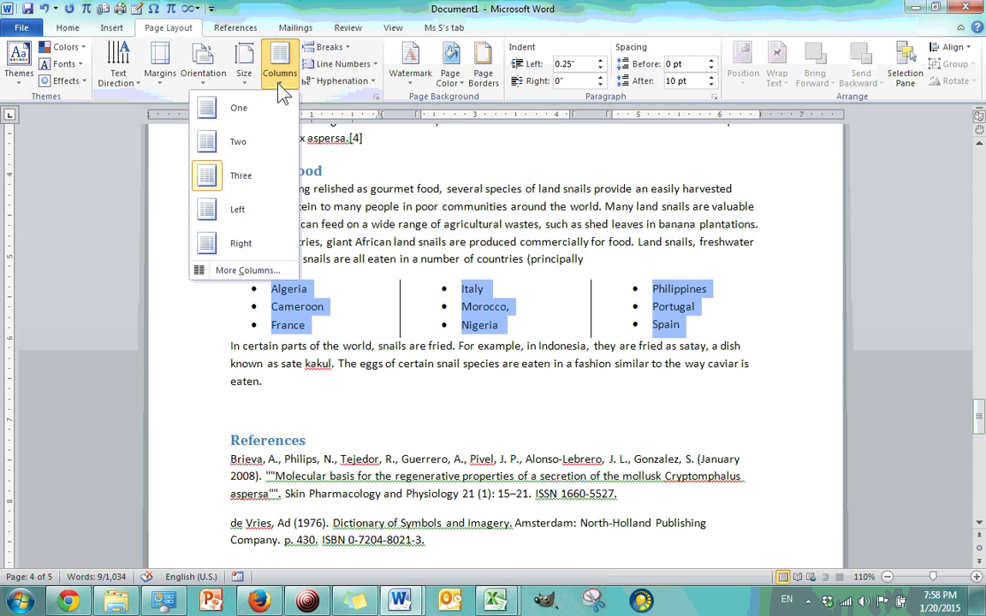
{"action": "left_click", "coordinate": [257, 271]}
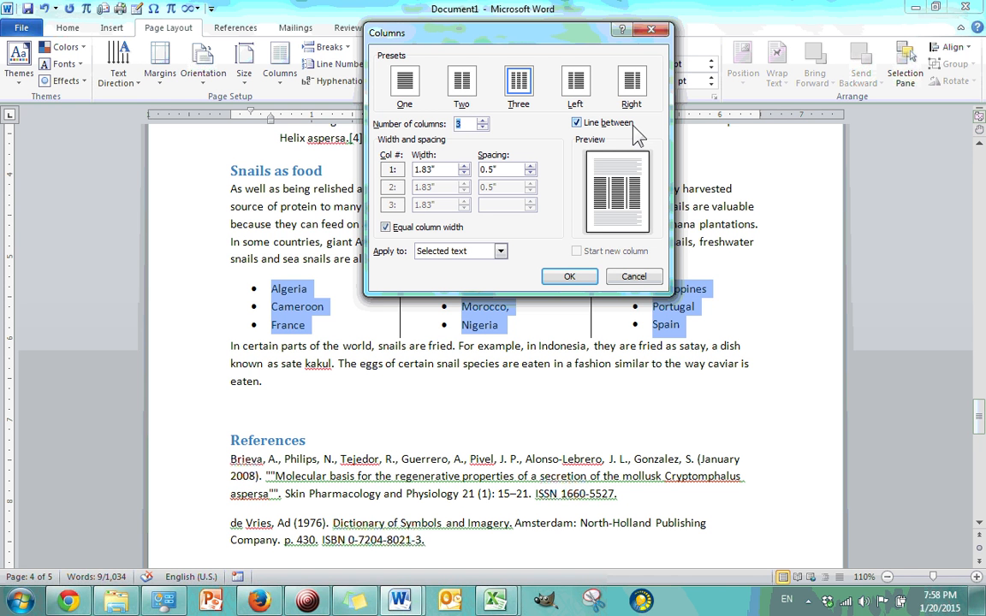
{"action": "left_click", "coordinate": [577, 124]}
{"action": "left_click", "coordinate": [568, 276]}
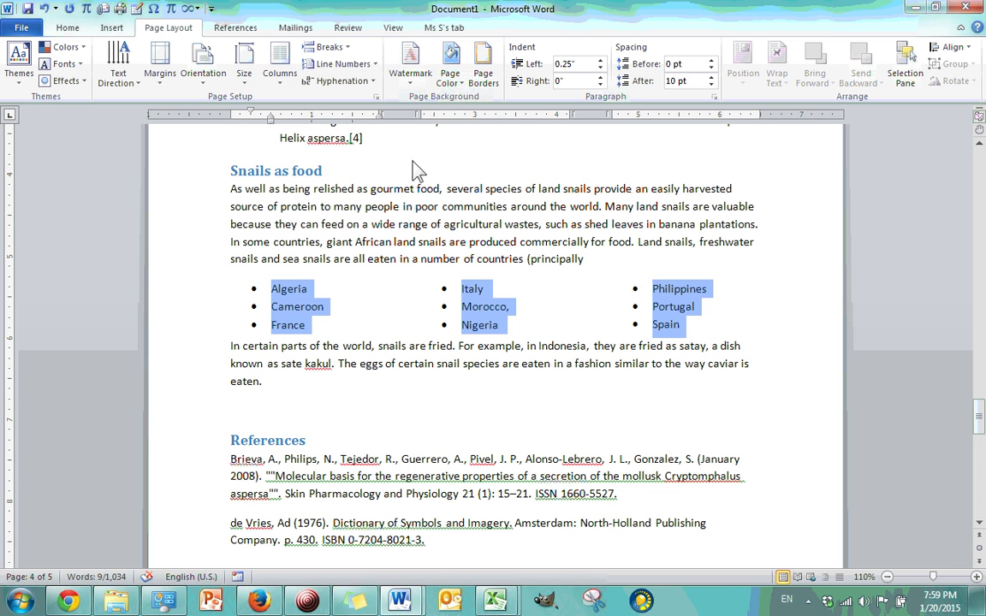
Apply the Left column preset to the country list and switch it to the Right preset
{"action": "left_click", "coordinate": [280, 69]}
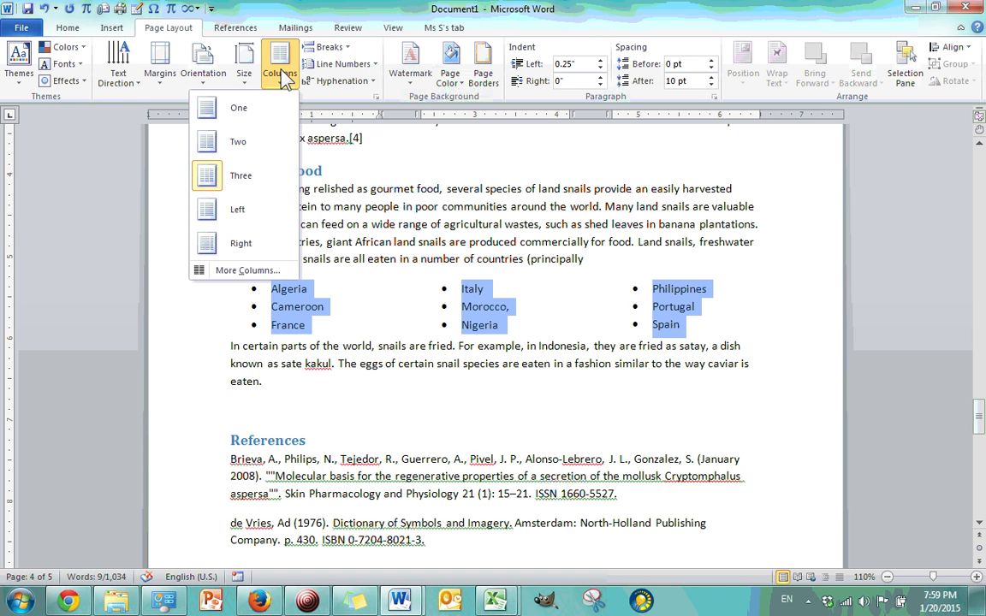
{"action": "left_click", "coordinate": [276, 215]}
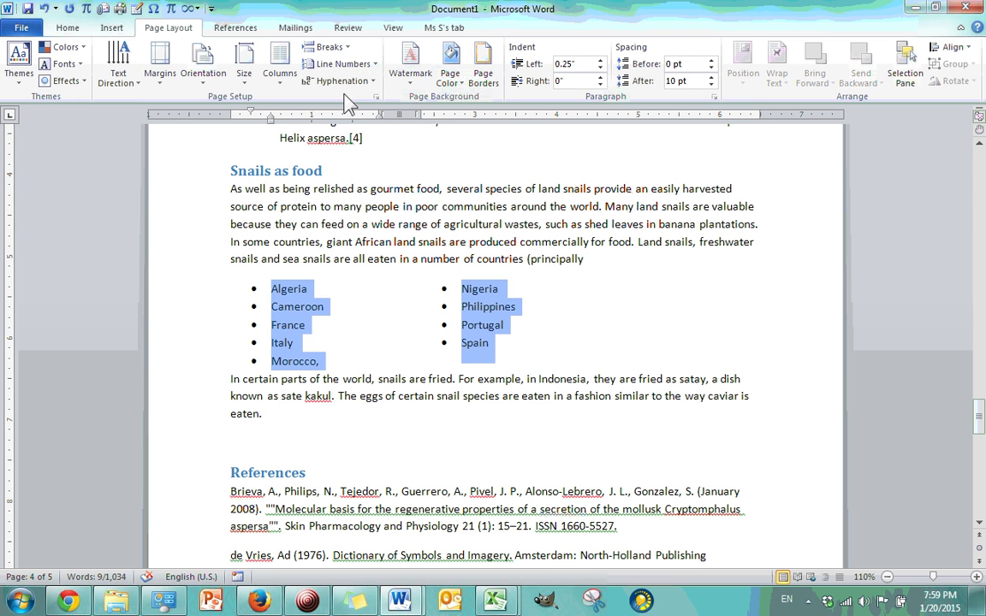
{"action": "left_click", "coordinate": [313, 44]}
{"action": "left_click", "coordinate": [280, 62]}
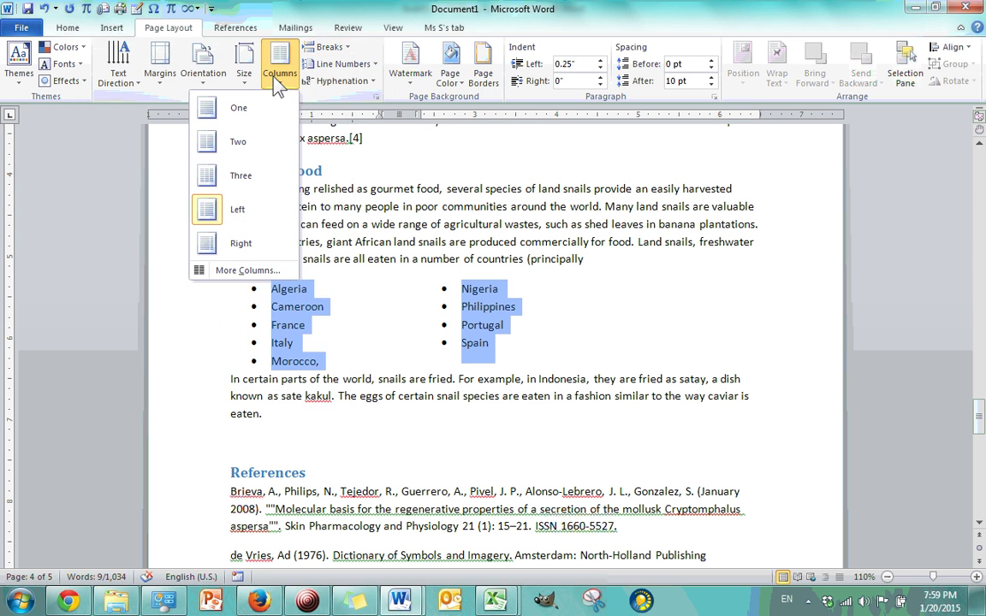
{"action": "left_click", "coordinate": [274, 246]}
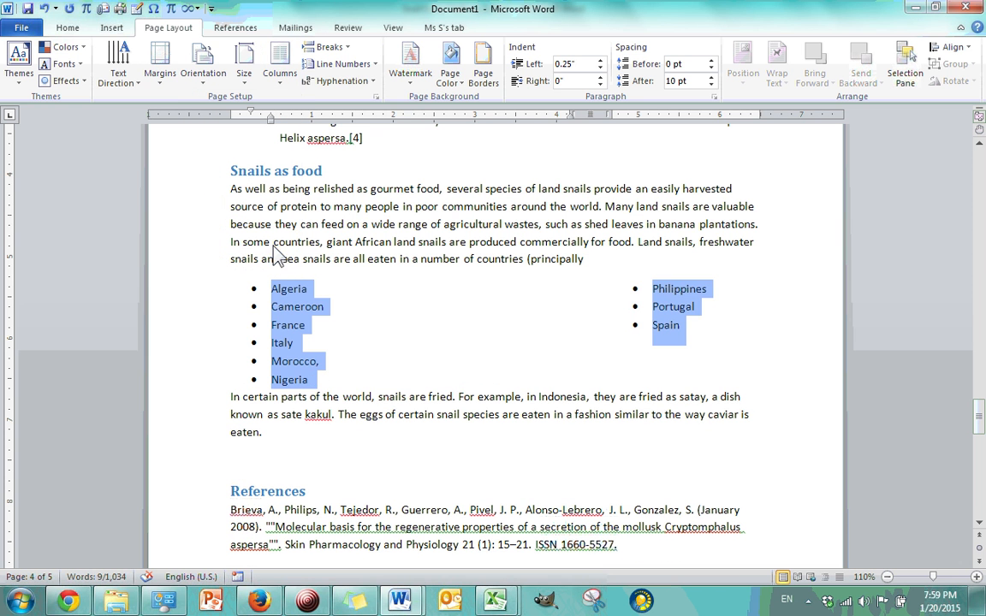
Give the country list two columns of equal width, about 1.5" each, with 3.5" spacing between them
{"action": "left_click", "coordinate": [276, 76]}
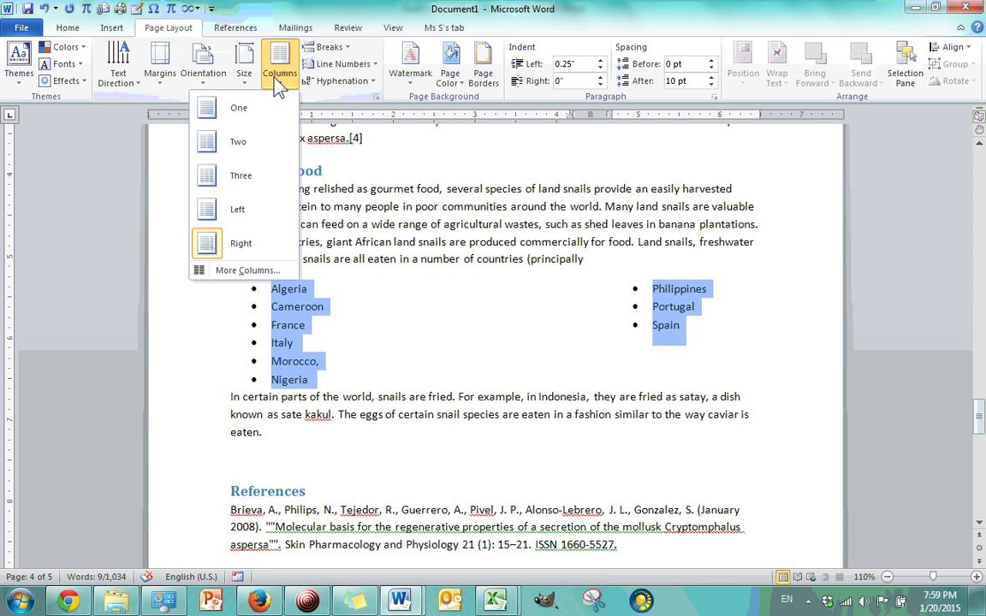
{"action": "left_click", "coordinate": [268, 273]}
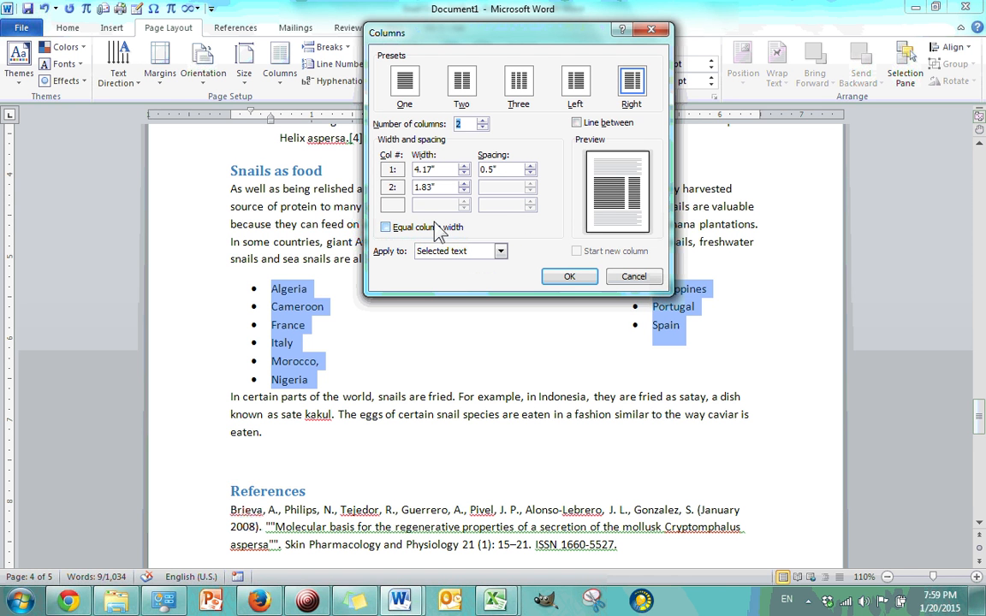
{"action": "left_click", "coordinate": [386, 227]}
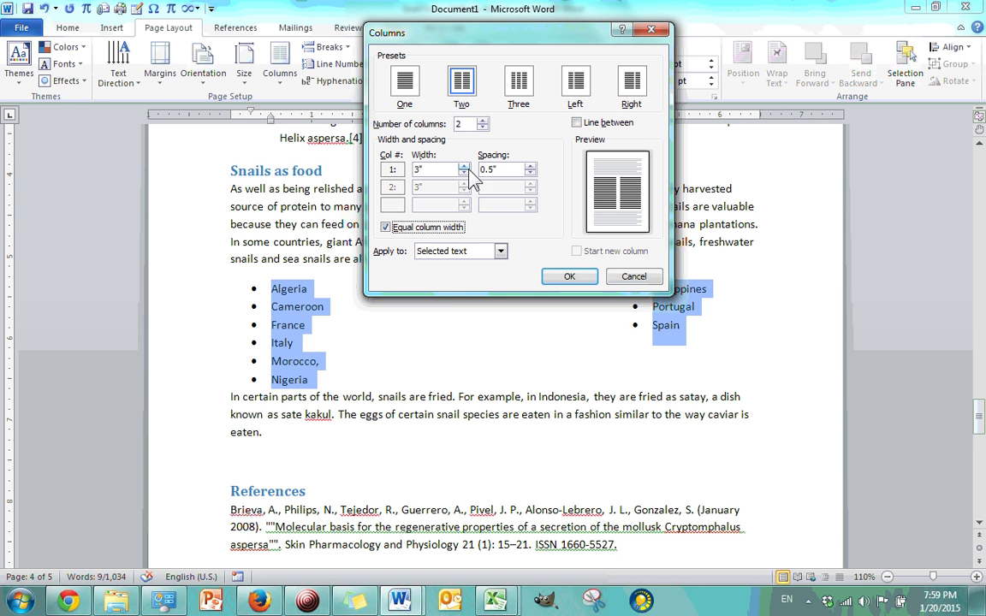
{"action": "left_click_drag", "start_coordinate": [424, 169], "coordinate": [402, 169]}
{"action": "left_click", "coordinate": [569, 276]}
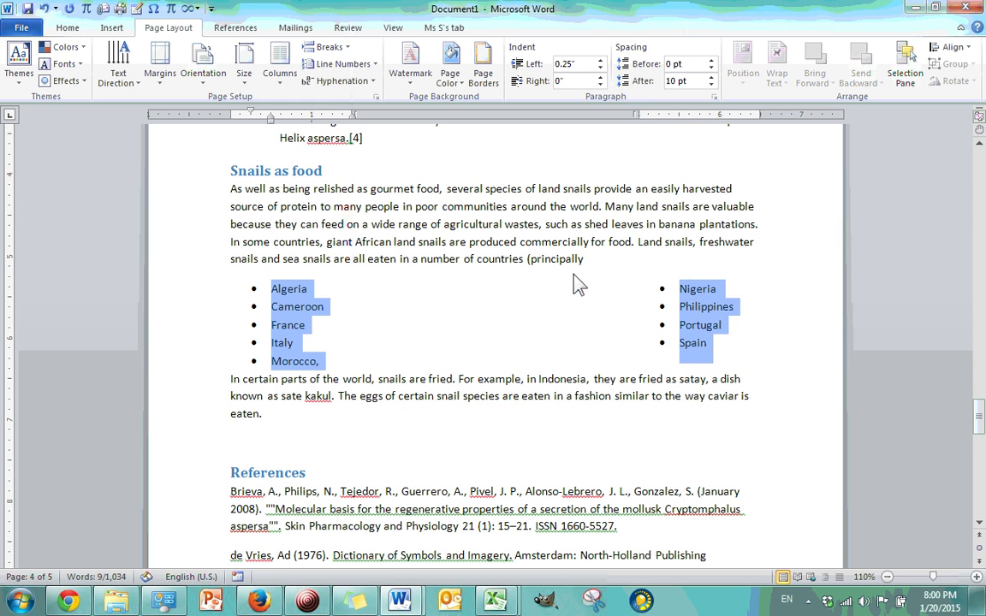
Apply the Three column preset to the country list and check how the text wraps on the page
{"action": "left_click", "coordinate": [265, 64]}
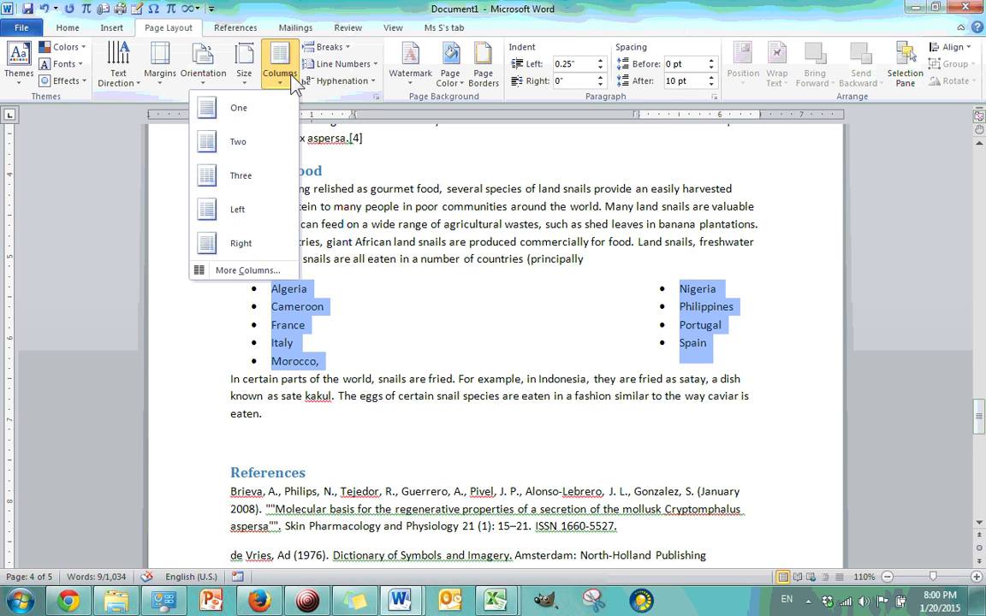
{"action": "left_click", "coordinate": [253, 190]}
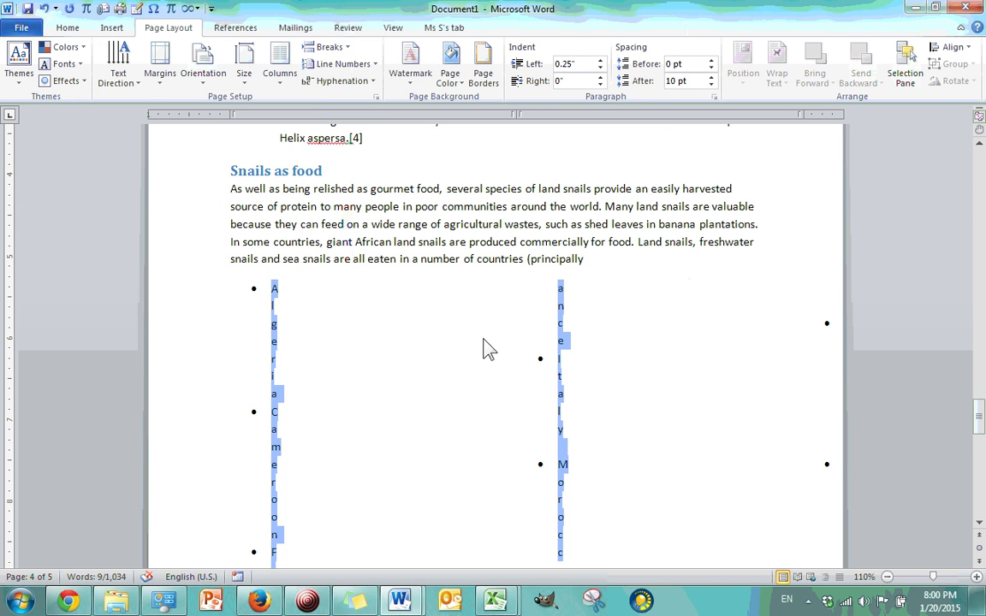
{"action": "scroll", "coordinate": [470, 325], "scroll_direction": "down", "scroll_amount": 5}
{"action": "scroll", "coordinate": [462, 311], "scroll_direction": "up", "scroll_amount": 7}
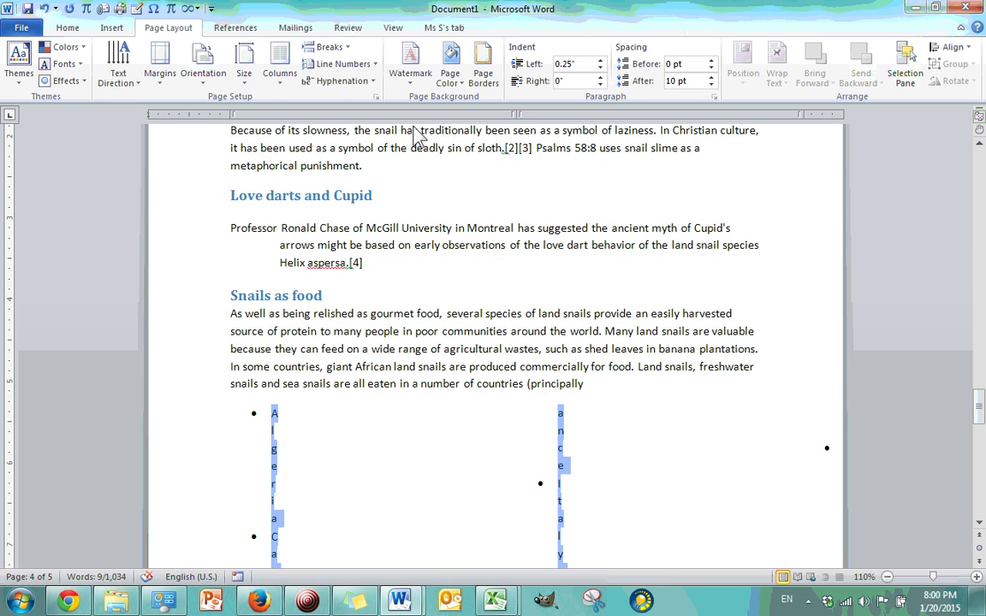
{"action": "scroll", "coordinate": [402, 289], "scroll_direction": "down", "scroll_amount": 5}
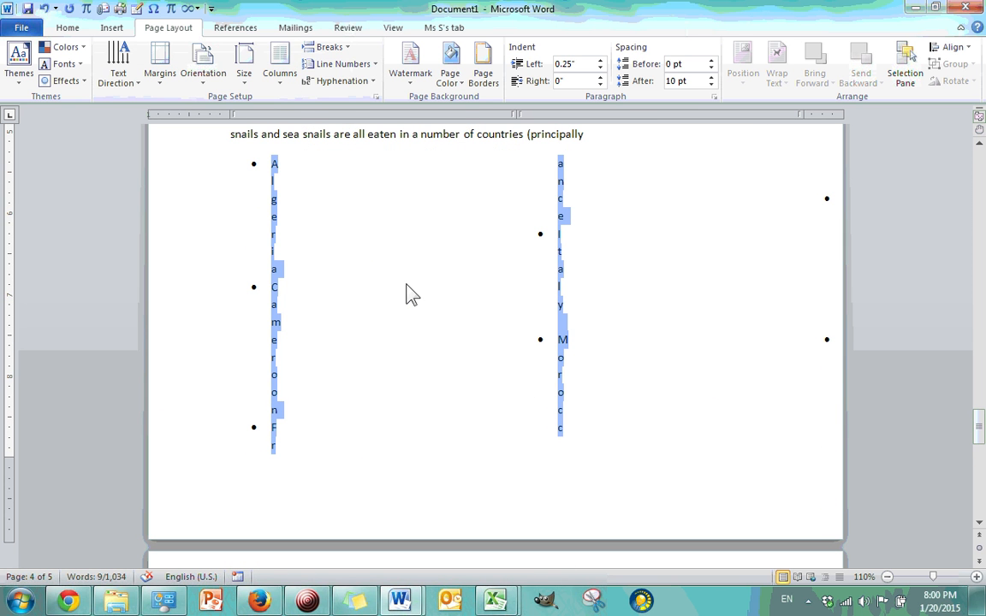
Enter a 1" column width and a 0.3" spacing for the three equal columns of the country list
{"action": "left_click", "coordinate": [286, 78]}
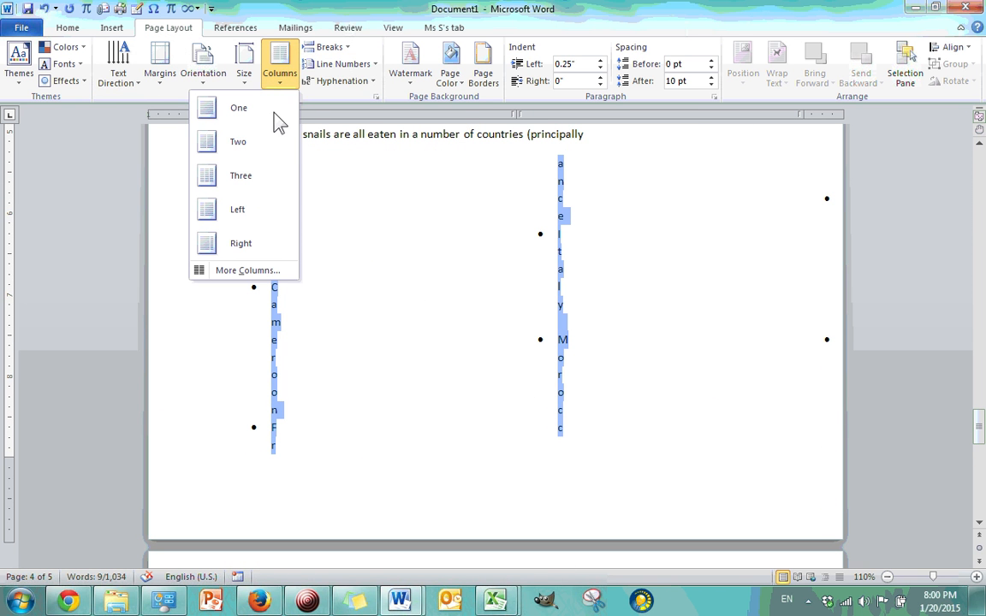
{"action": "left_click", "coordinate": [274, 280]}
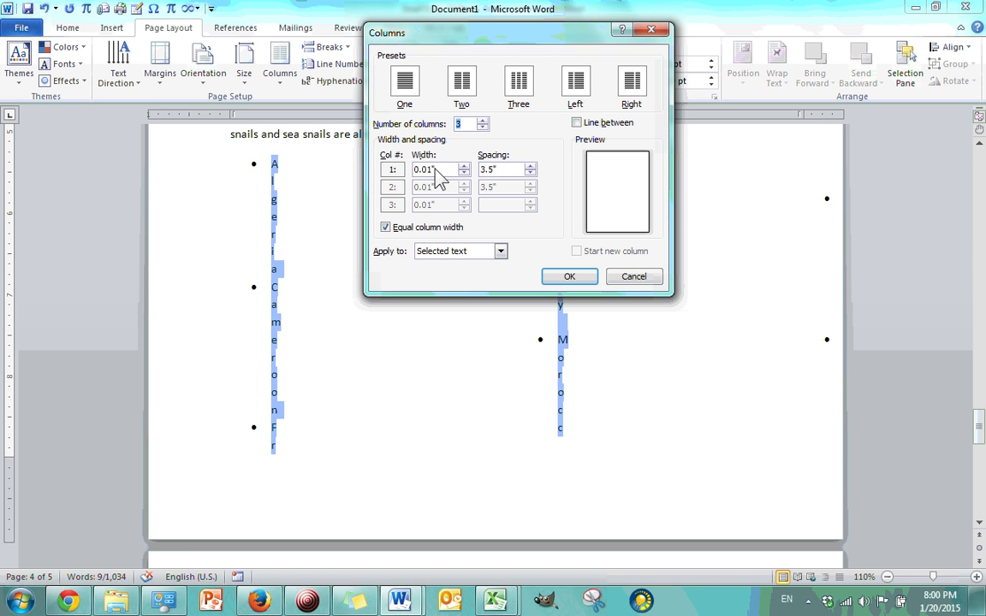
{"action": "left_click_drag", "start_coordinate": [432, 171], "coordinate": [400, 173]}
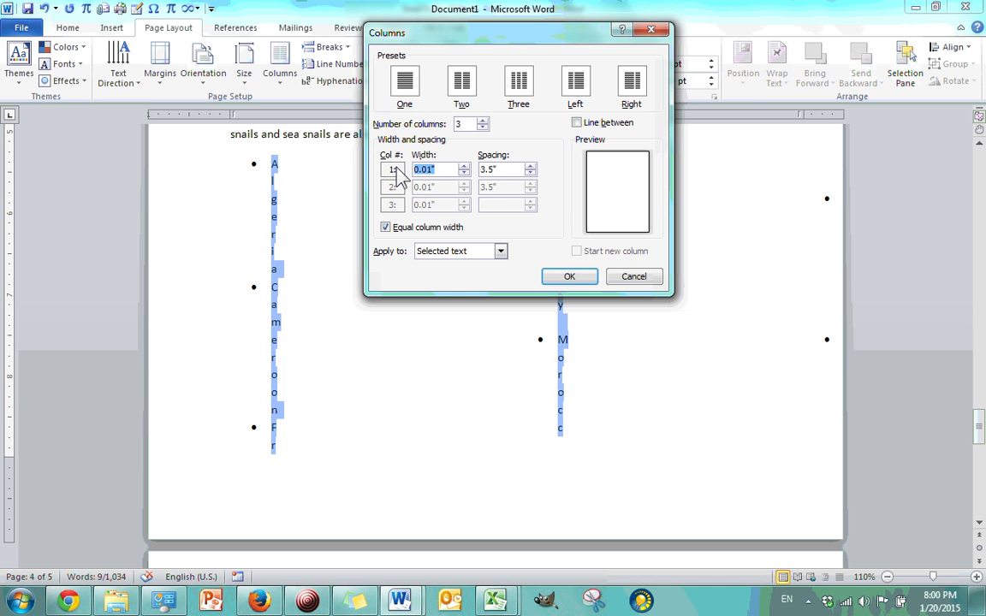
{"action": "type", "text": "1"}
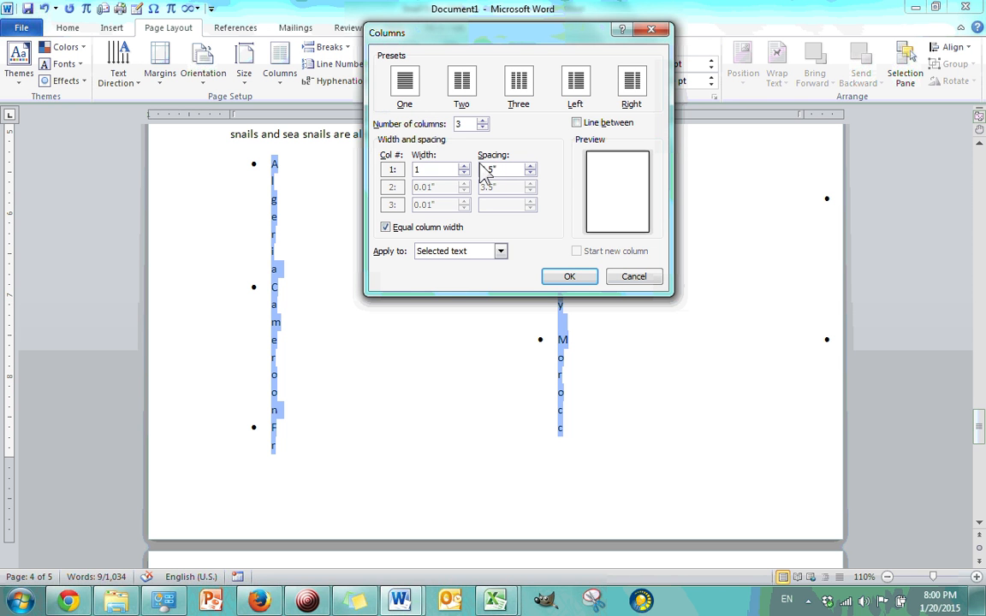
{"action": "key", "text": "Tab"}
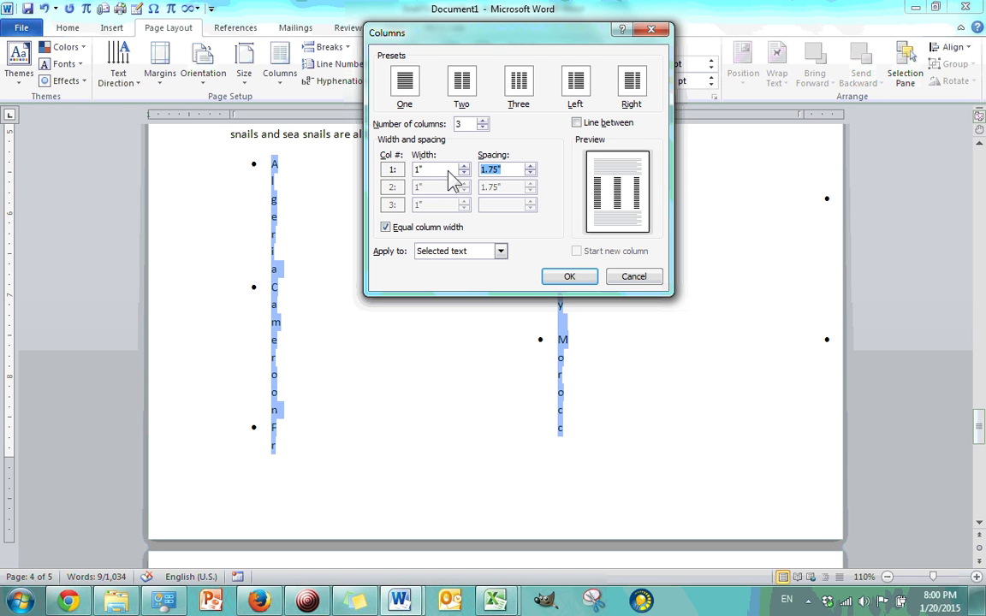
{"action": "type", "text": "0.3"}
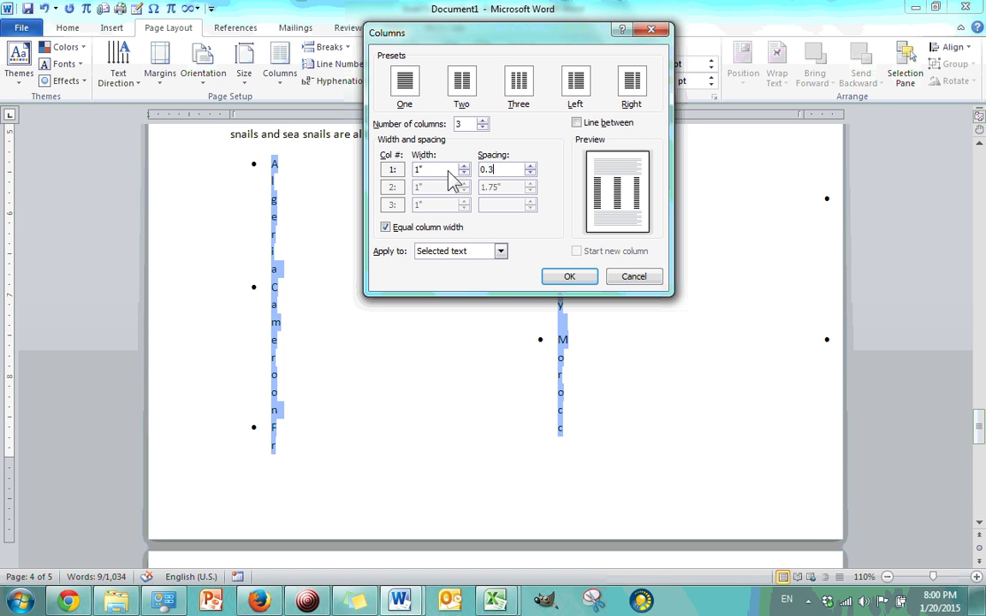
{"action": "left_click", "coordinate": [569, 278]}
{"action": "scroll", "coordinate": [540, 280], "scroll_direction": "up", "scroll_amount": 2}
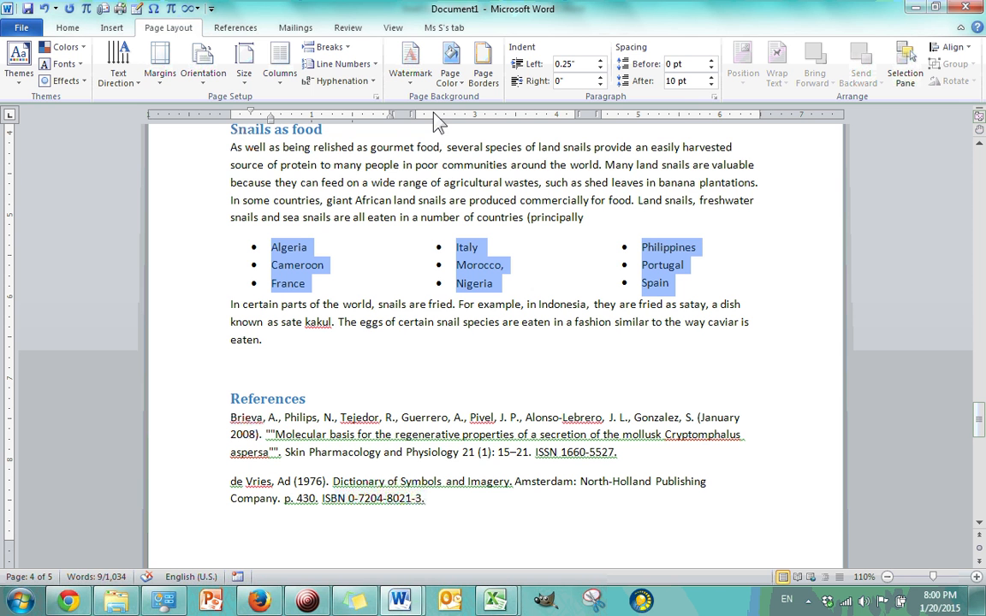
Turn off equal column width for the country list's three columns, applying the change to the selected text
{"action": "left_click", "coordinate": [282, 84]}
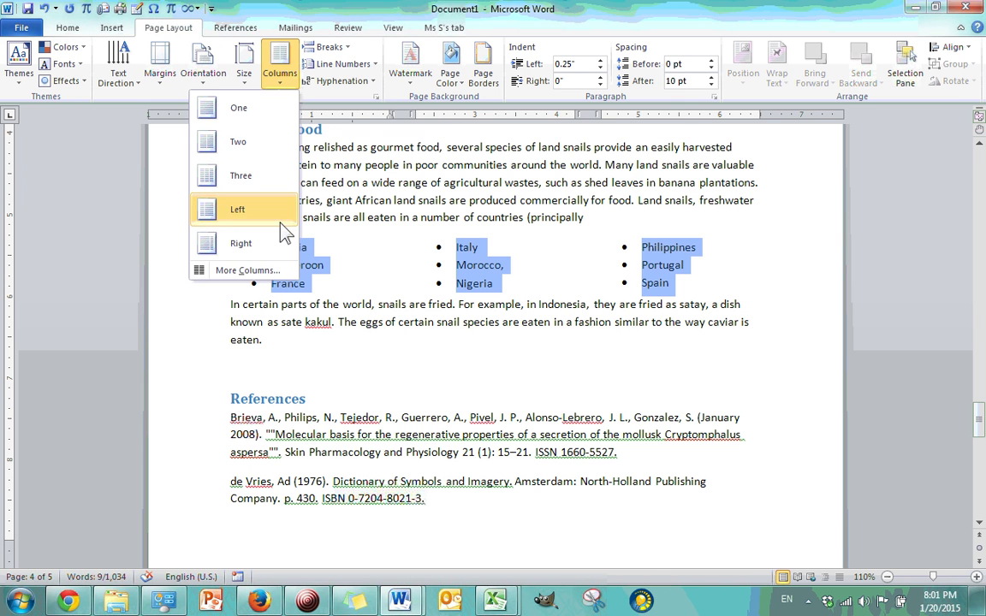
{"action": "left_click", "coordinate": [255, 272]}
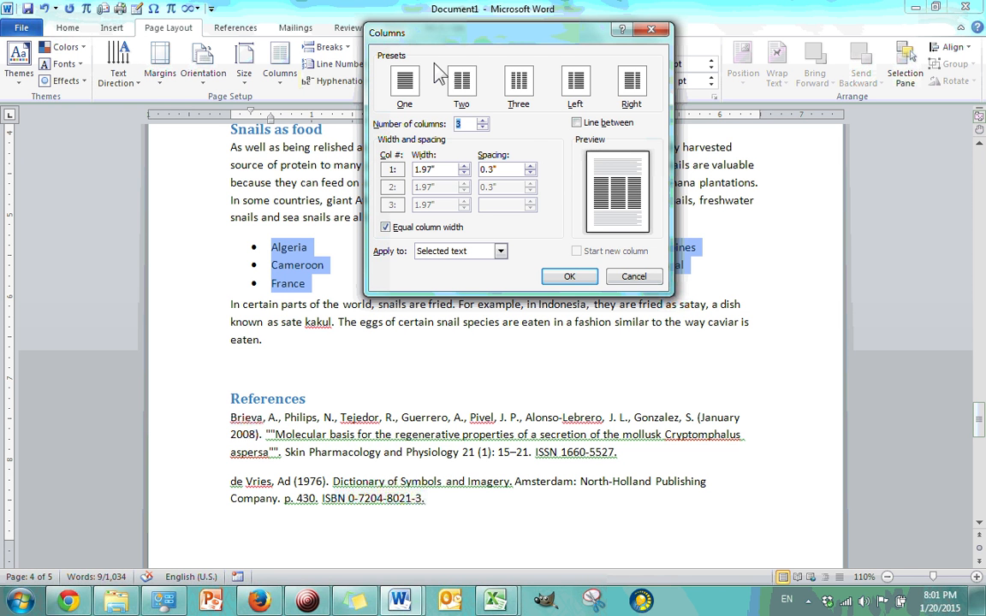
{"action": "left_click", "coordinate": [386, 227]}
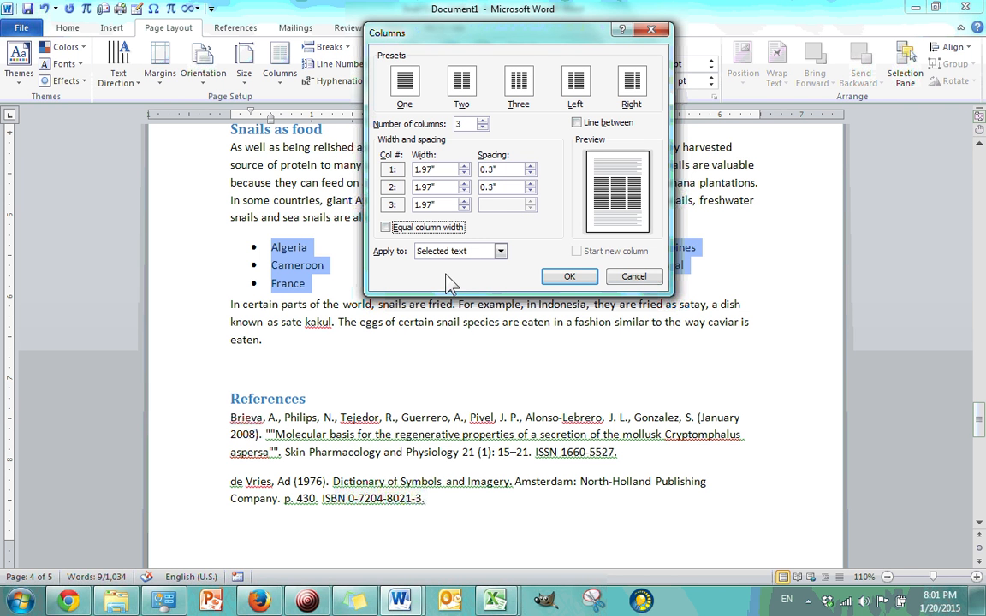
{"action": "left_click", "coordinate": [501, 251]}
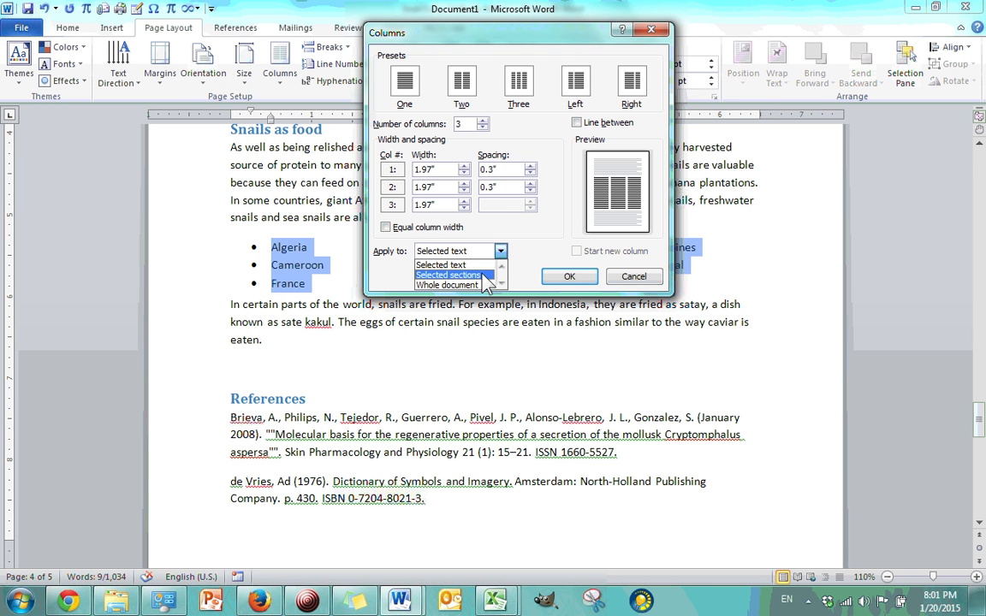
{"action": "left_click", "coordinate": [535, 248]}
{"action": "left_click", "coordinate": [569, 276]}
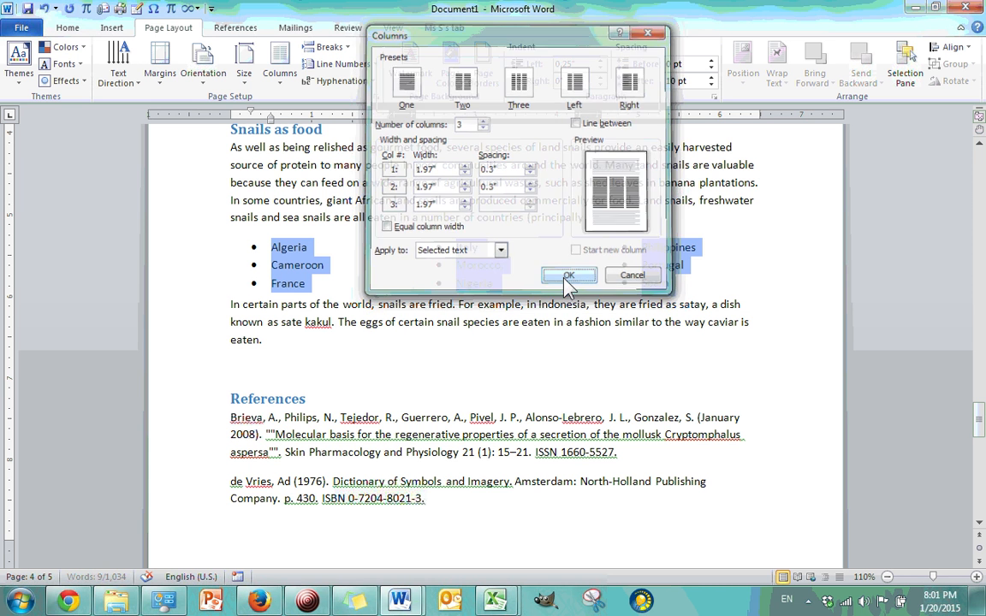
{"action": "left_click", "coordinate": [533, 248]}
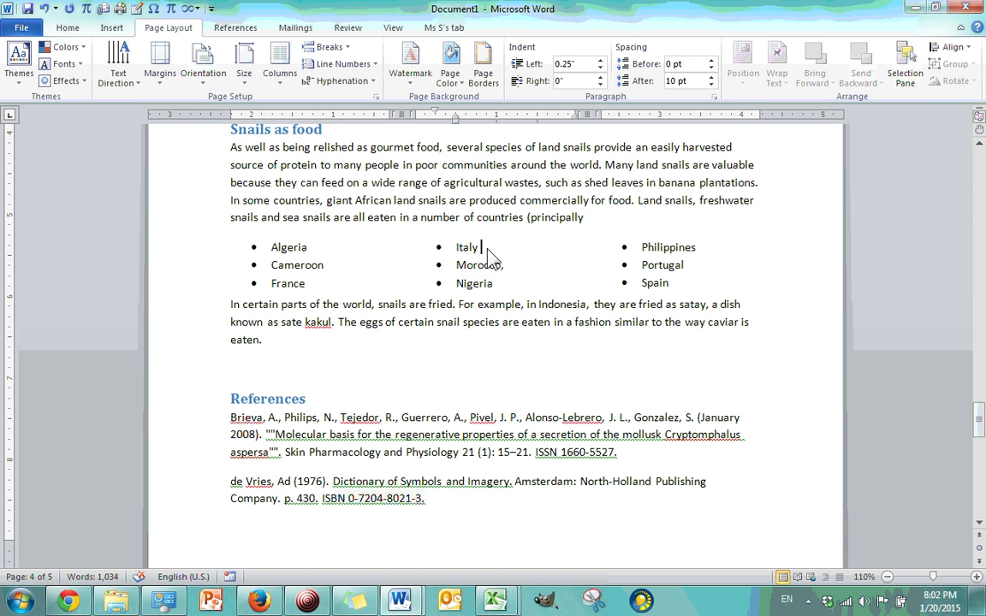
Insert a column break after Italy in the country list
{"action": "left_click", "coordinate": [463, 266]}
{"action": "left_click", "coordinate": [489, 247]}
{"action": "left_click", "coordinate": [348, 50]}
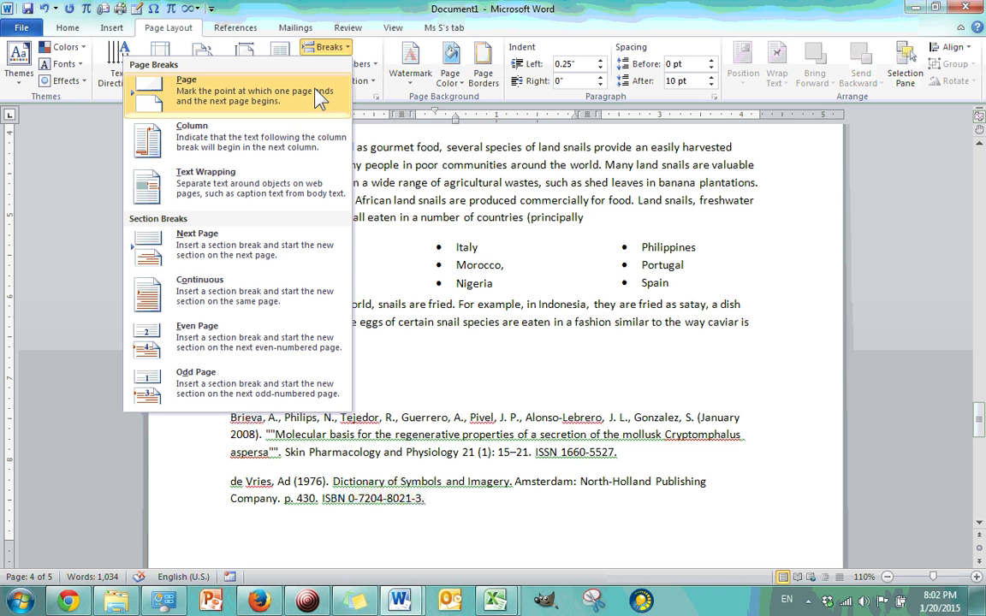
{"action": "left_click", "coordinate": [282, 147]}
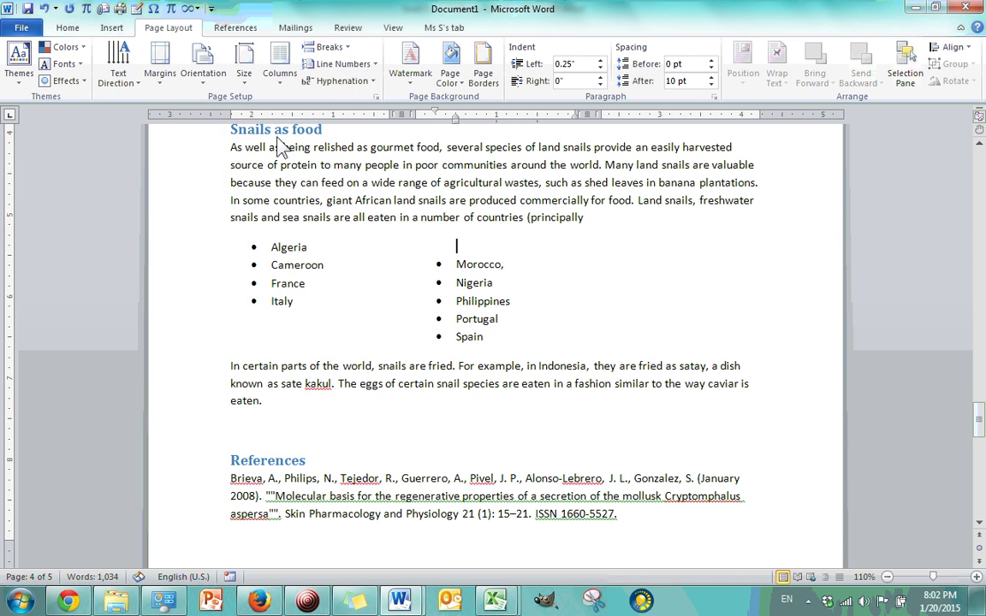
Insert another column break after Philippines in the country list
{"action": "left_click", "coordinate": [500, 267]}
{"action": "type", "text": ","}
{"action": "left_click", "coordinate": [513, 303]}
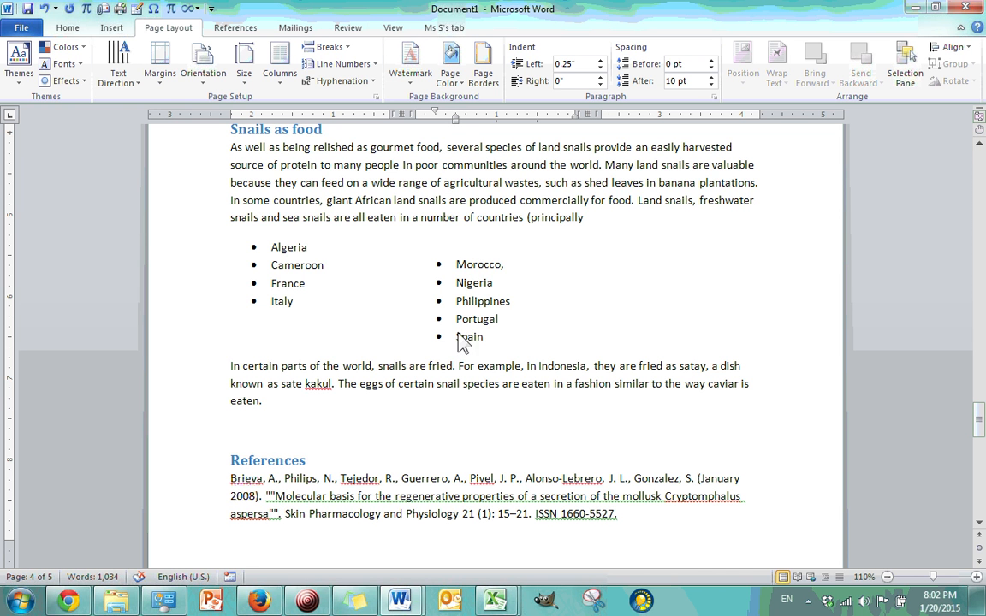
{"action": "left_click_drag", "start_coordinate": [517, 304], "coordinate": [459, 328]}
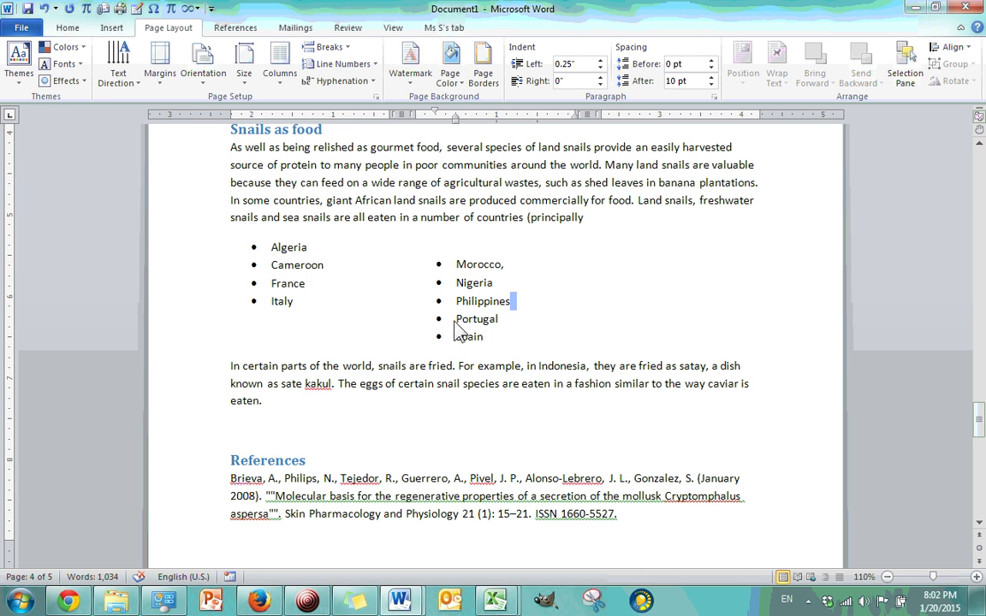
{"action": "left_click", "coordinate": [519, 304]}
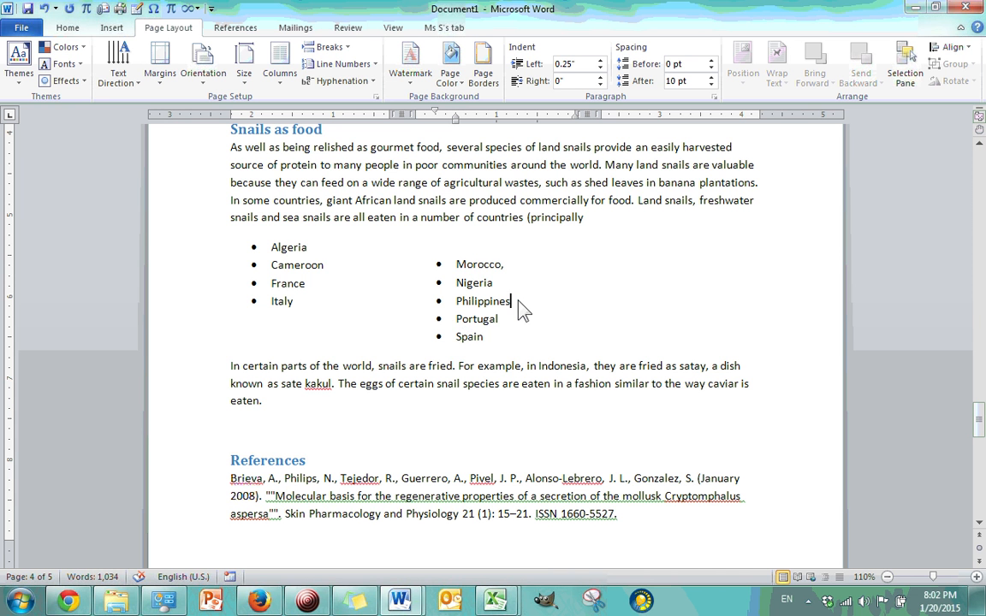
{"action": "left_click", "coordinate": [330, 47]}
{"action": "left_click", "coordinate": [270, 154]}
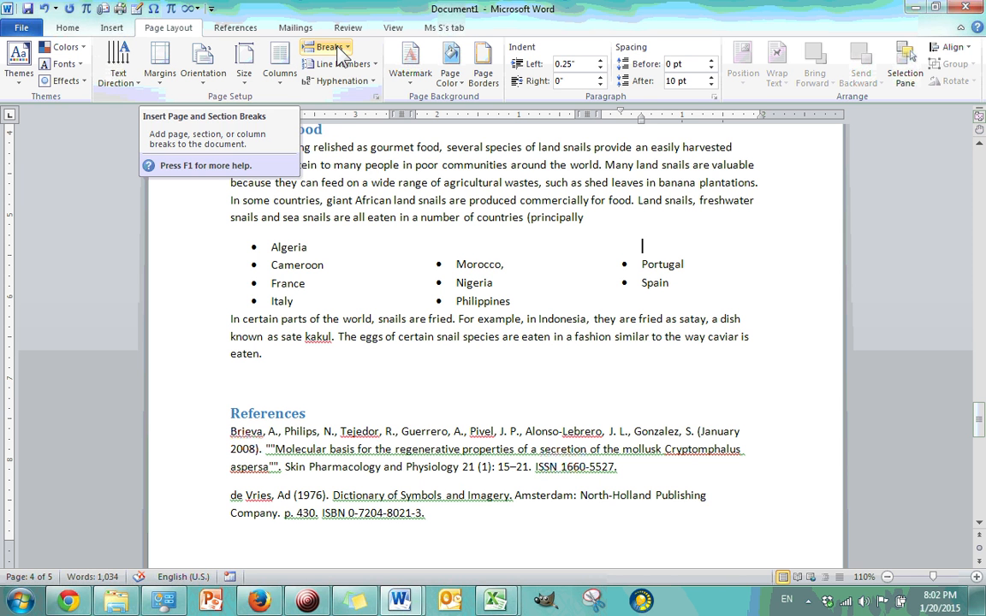
Show the formatting marks and examine the section and column breaks around the country list
{"action": "left_click", "coordinate": [68, 29]}
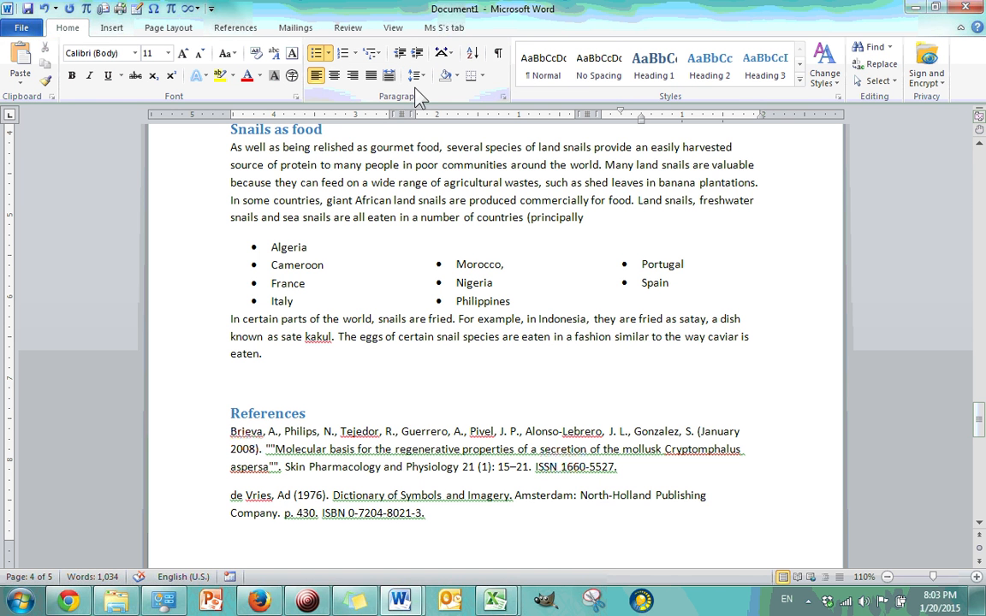
{"action": "left_click", "coordinate": [499, 55]}
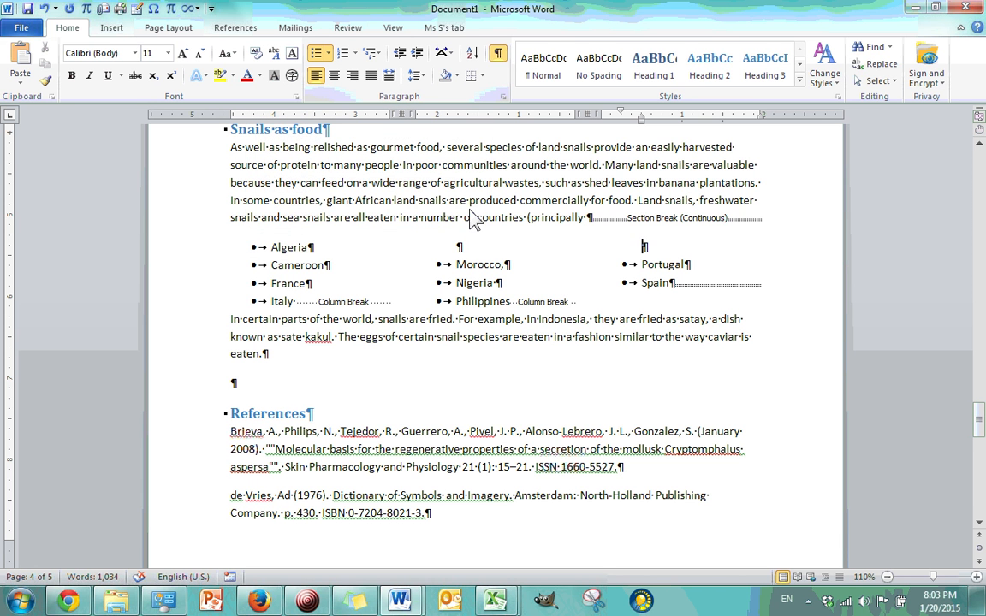
{"action": "scroll", "coordinate": [451, 249], "scroll_direction": "down", "scroll_amount": 1}
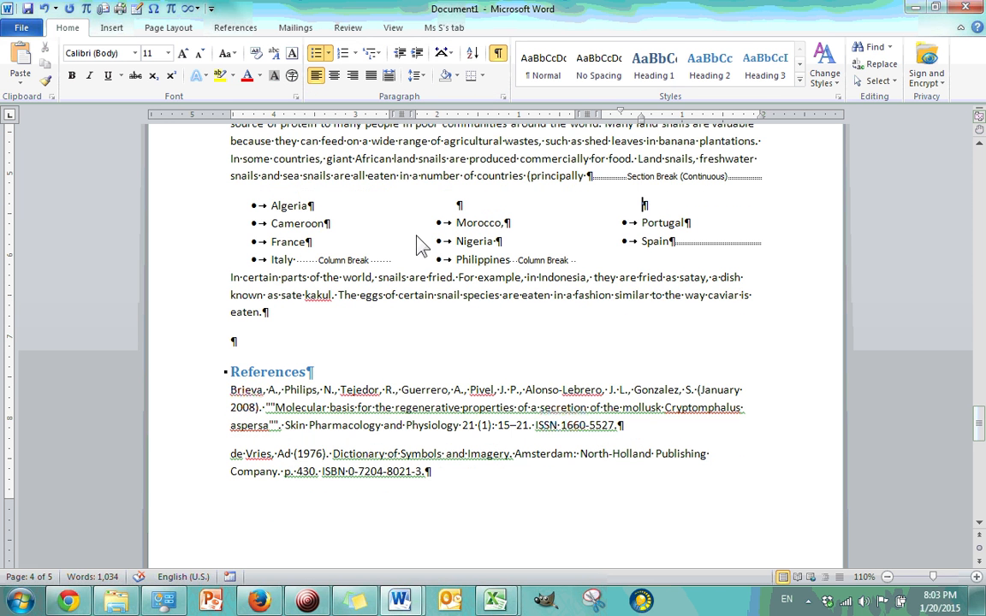
{"action": "scroll", "coordinate": [402, 231], "scroll_direction": "up", "scroll_amount": 1}
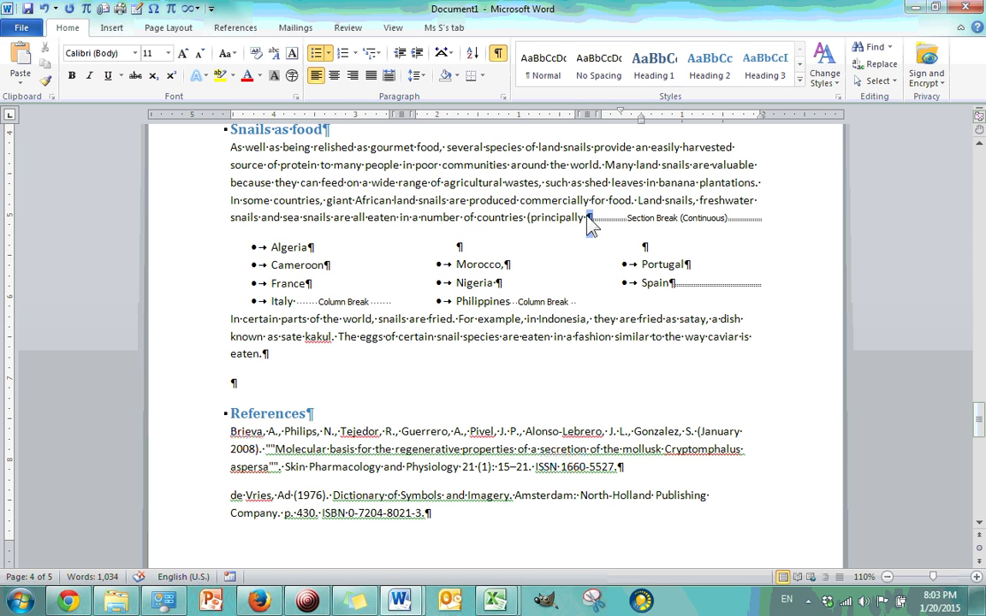
{"action": "left_click", "coordinate": [590, 220]}
{"action": "left_click", "coordinate": [419, 261]}
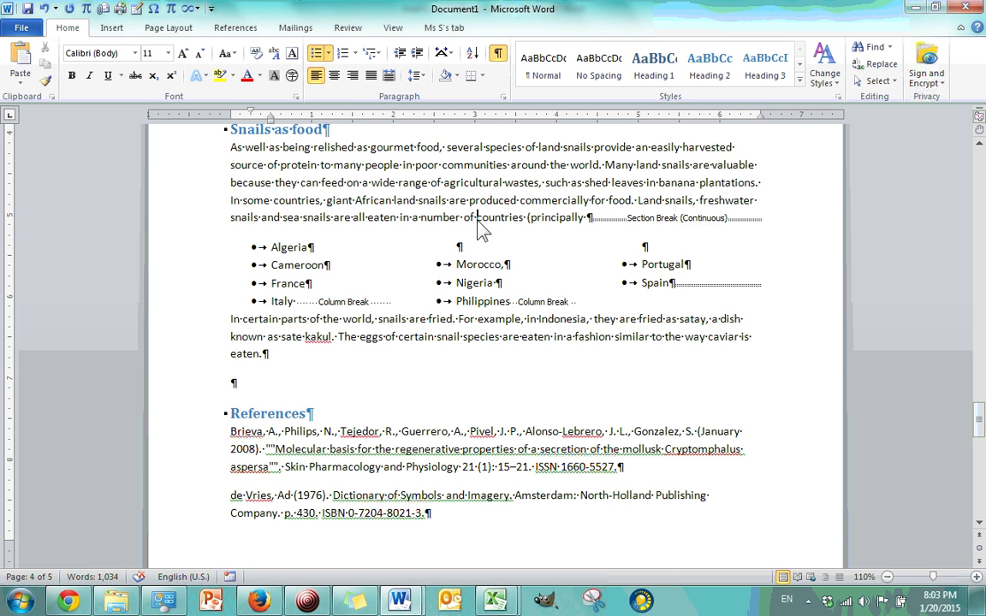
{"action": "left_click", "coordinate": [477, 218]}
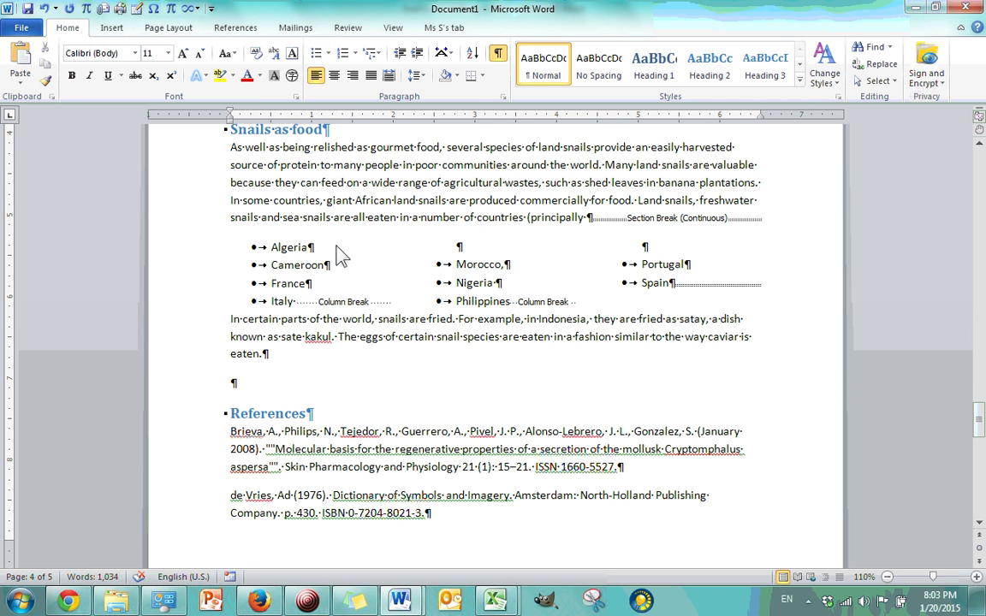
{"action": "scroll", "coordinate": [303, 221], "scroll_direction": "down", "scroll_amount": 1}
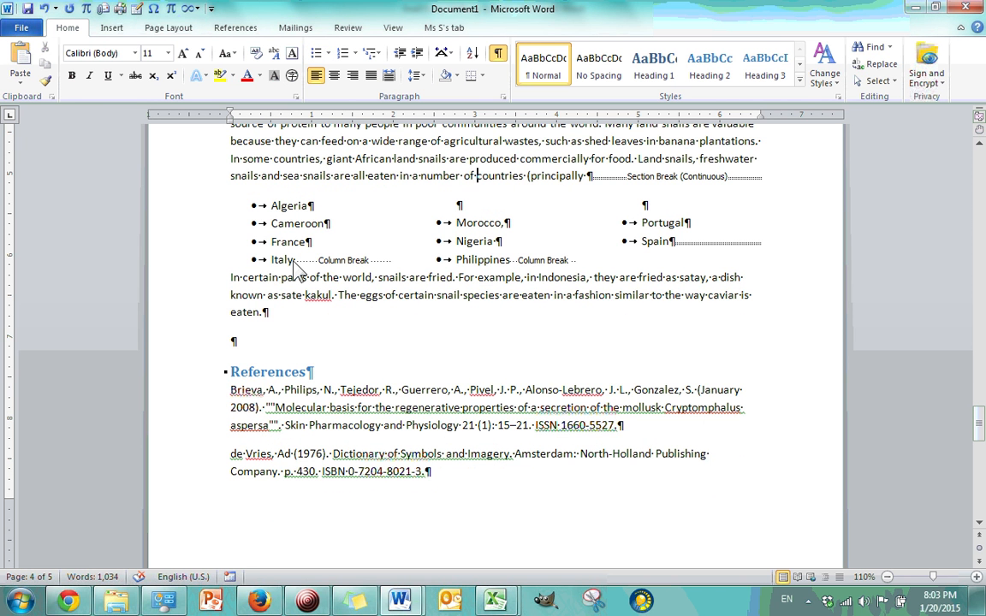
Delete the column break after Italy
{"action": "left_click_drag", "start_coordinate": [272, 259], "coordinate": [399, 267]}
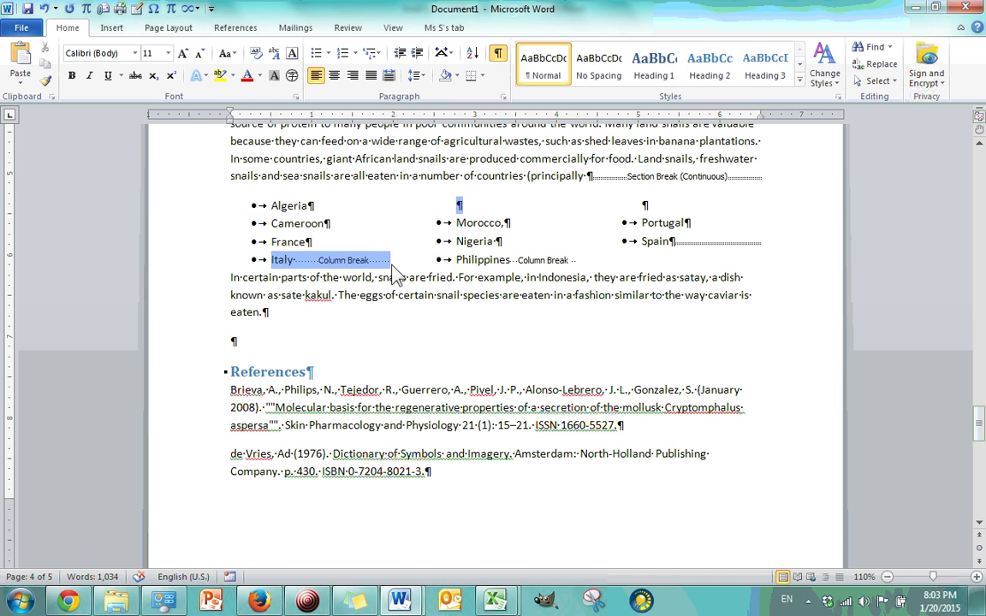
{"action": "double_click", "coordinate": [375, 262]}
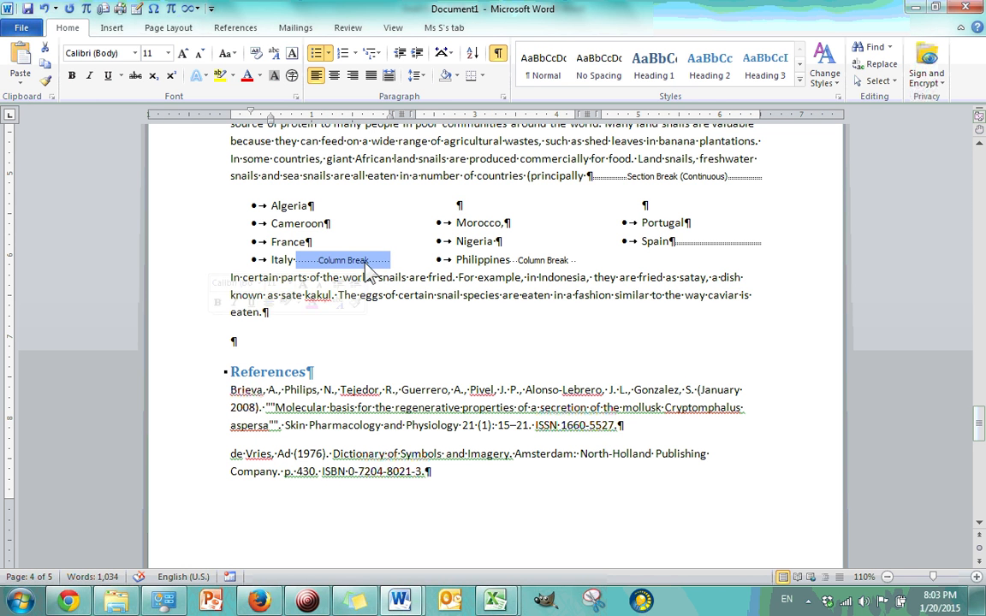
{"action": "double_click", "coordinate": [342, 262]}
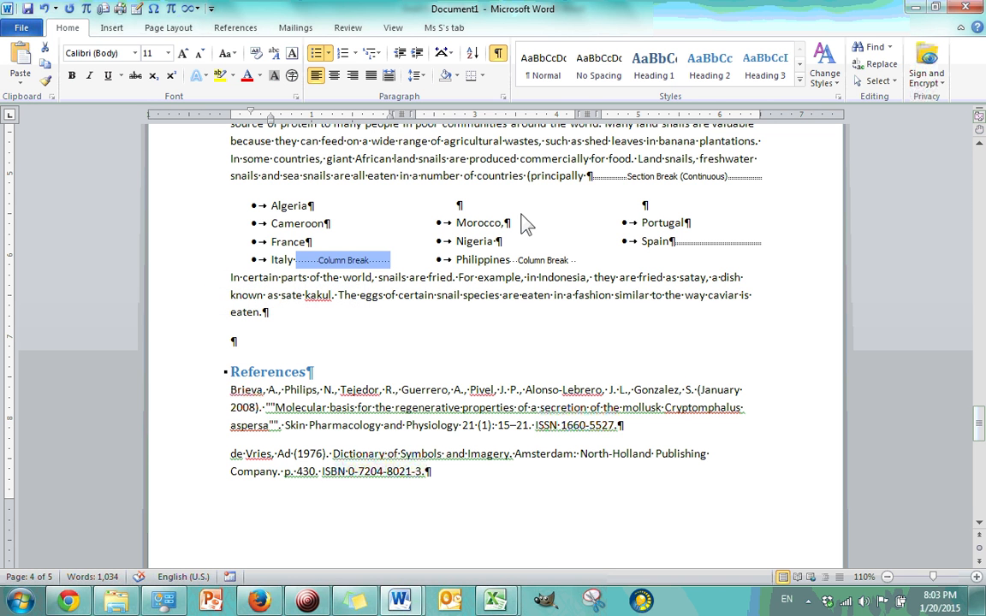
{"action": "key", "text": "Delete"}
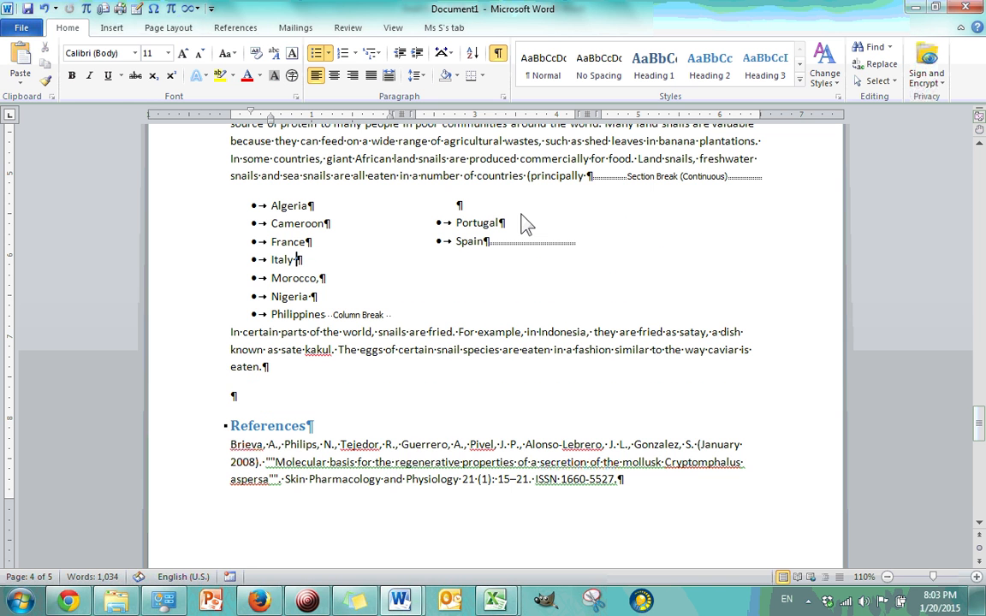
Delete the column break after Philippines and hide the formatting marks again
{"action": "left_click", "coordinate": [548, 243]}
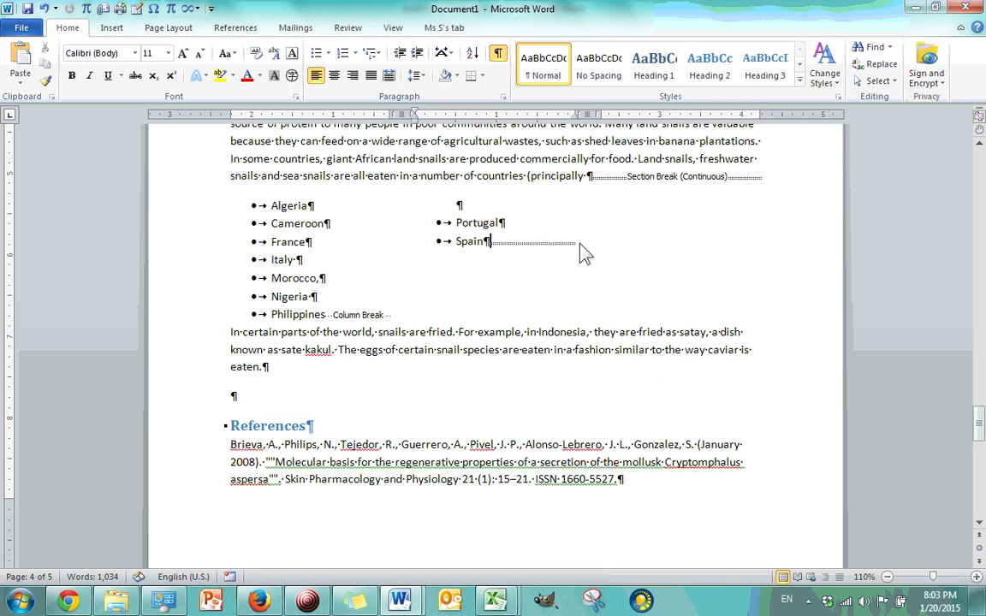
{"action": "left_click_drag", "start_coordinate": [392, 318], "coordinate": [327, 315]}
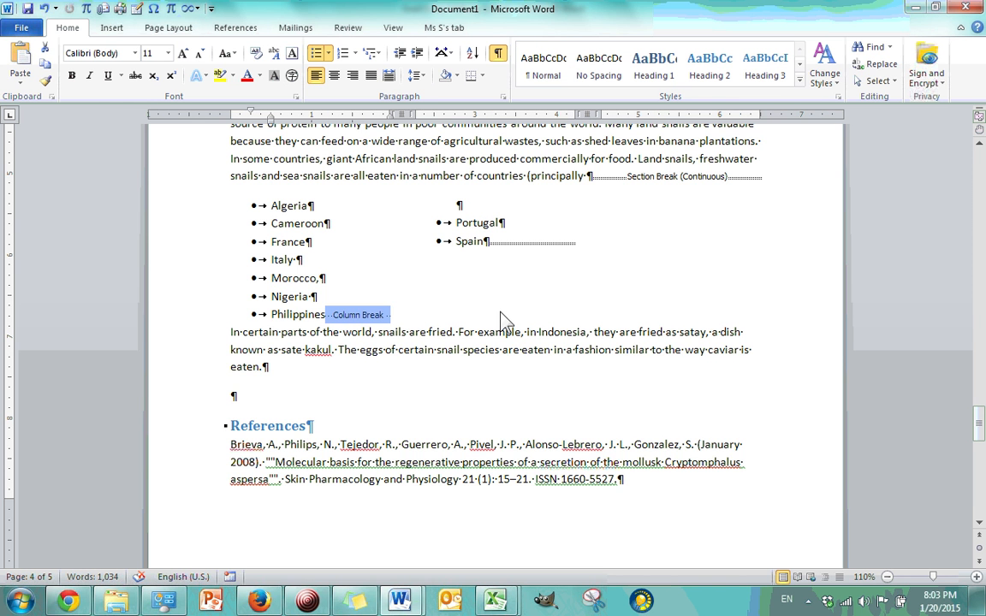
{"action": "key", "text": "Delete"}
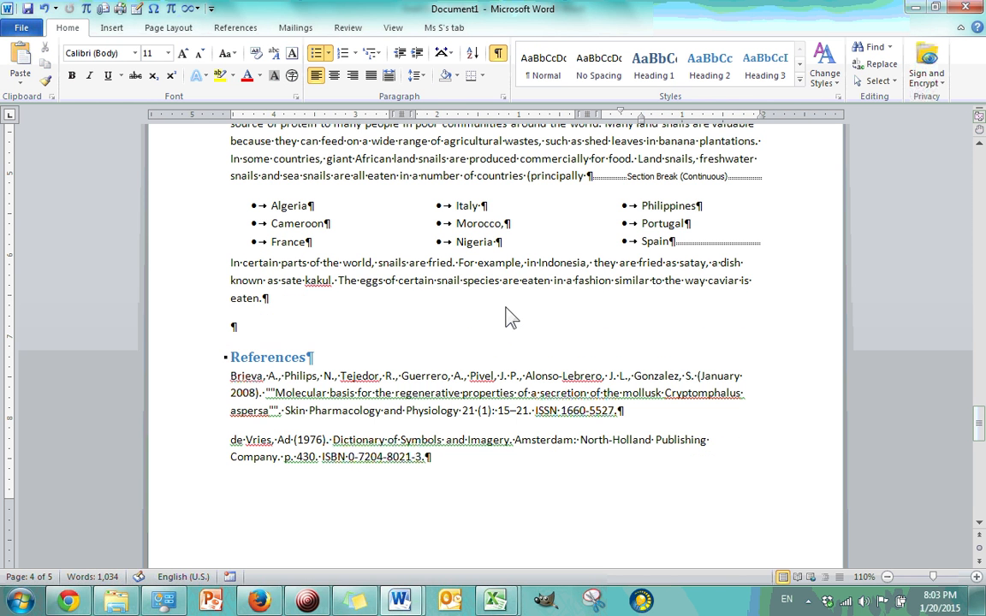
{"action": "left_click", "coordinate": [523, 248]}
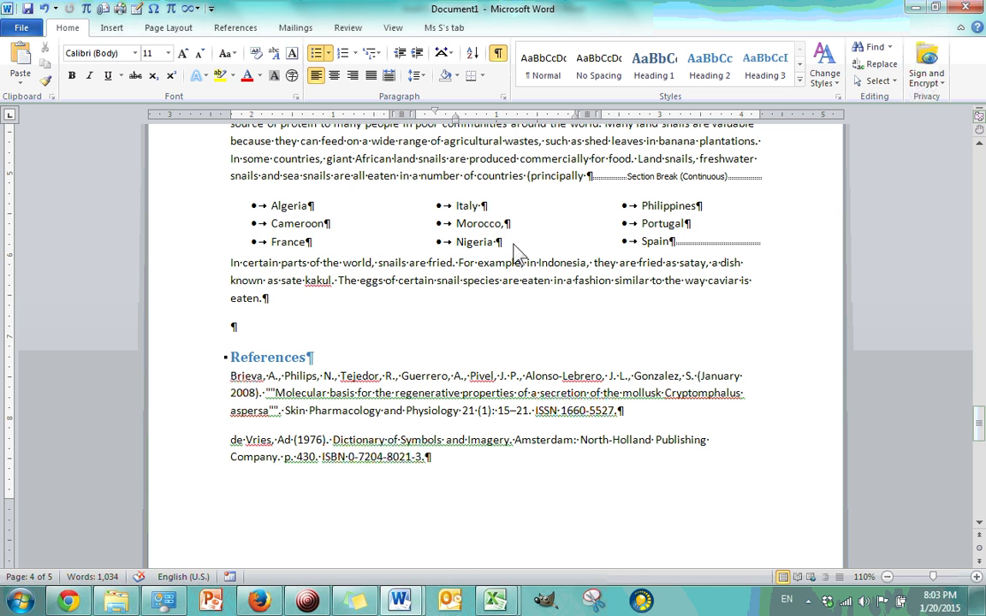
{"action": "left_click", "coordinate": [499, 55]}
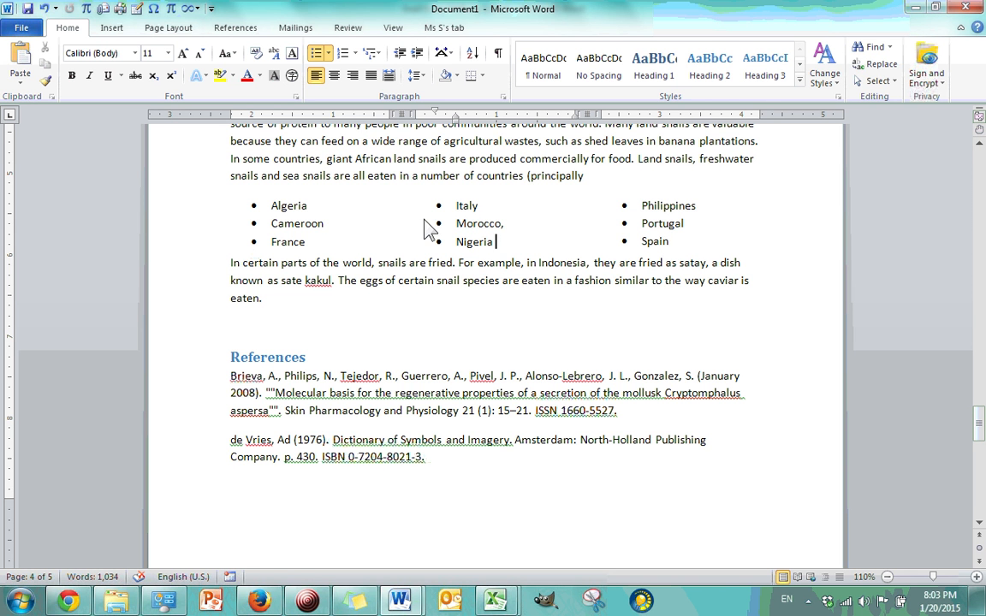
Examine how the Slugs section splits across the page boundary in the essay
{"action": "scroll", "coordinate": [385, 267], "scroll_direction": "up", "scroll_amount": 4}
{"action": "scroll", "coordinate": [385, 271], "scroll_direction": "up", "scroll_amount": 1}
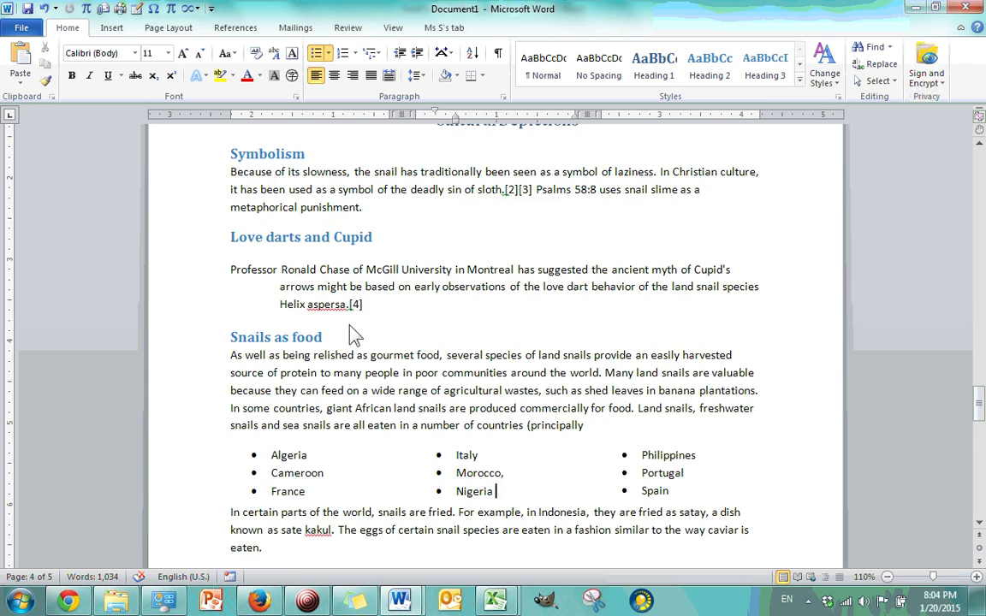
{"action": "scroll", "coordinate": [325, 286], "scroll_direction": "down", "scroll_amount": 12}
{"action": "scroll", "coordinate": [325, 257], "scroll_direction": "up", "scroll_amount": 18}
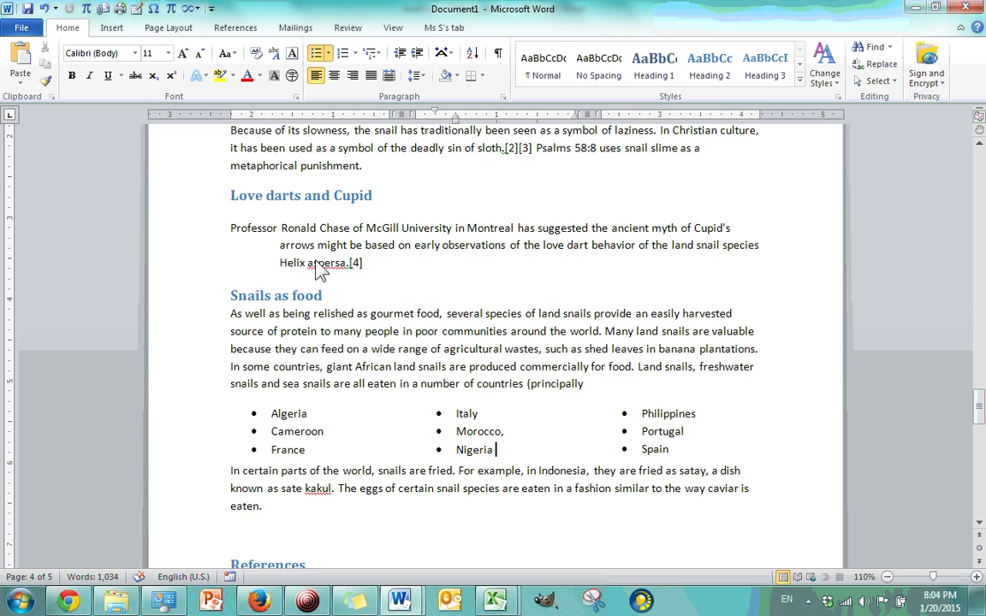
{"action": "left_click", "coordinate": [180, 27]}
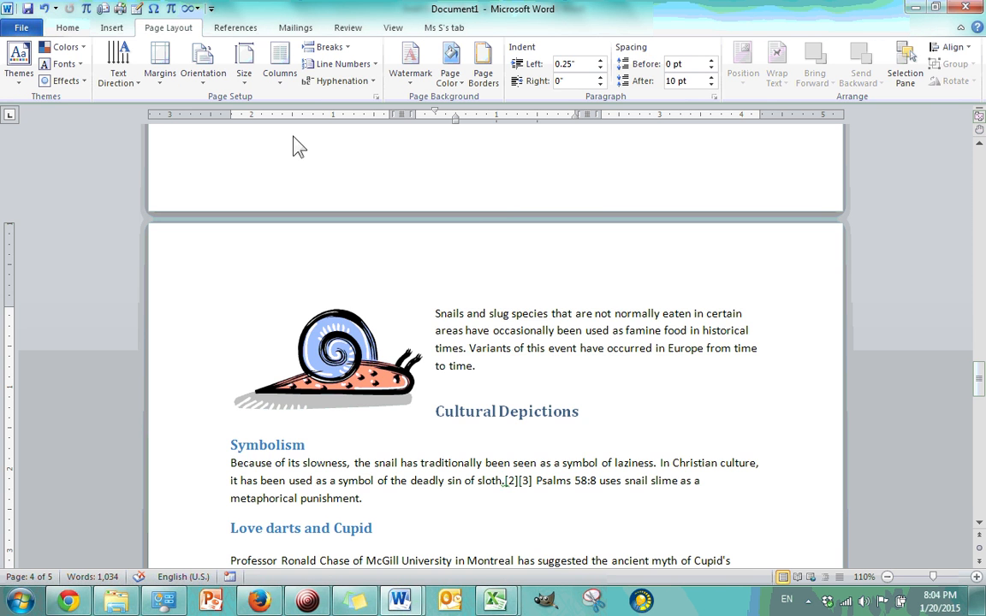
{"action": "scroll", "coordinate": [463, 340], "scroll_direction": "up", "scroll_amount": 15}
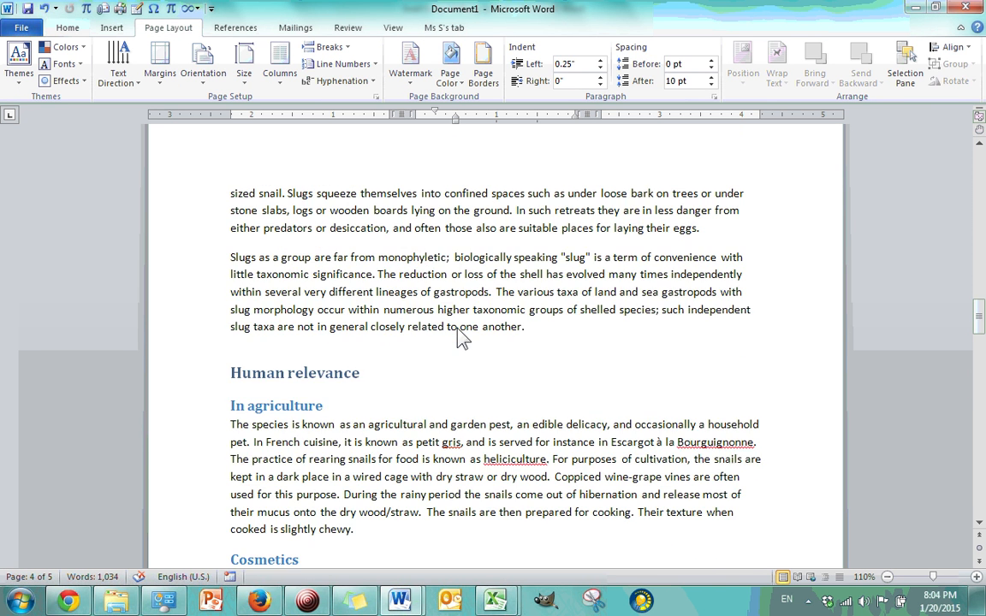
{"action": "scroll", "coordinate": [458, 336], "scroll_direction": "up", "scroll_amount": 2}
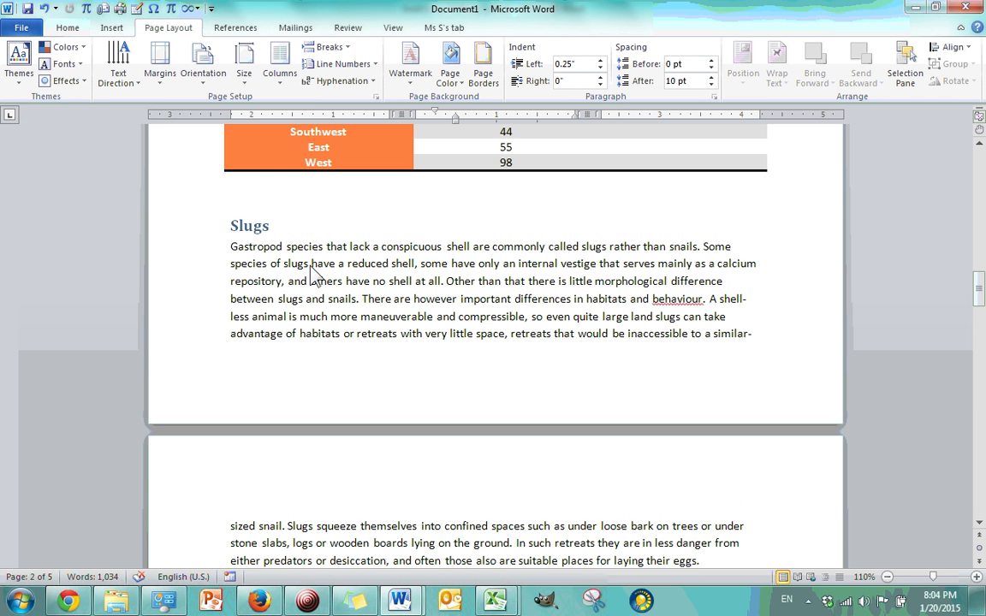
{"action": "left_click", "coordinate": [230, 224]}
{"action": "scroll", "coordinate": [334, 245], "scroll_direction": "down", "scroll_amount": 2}
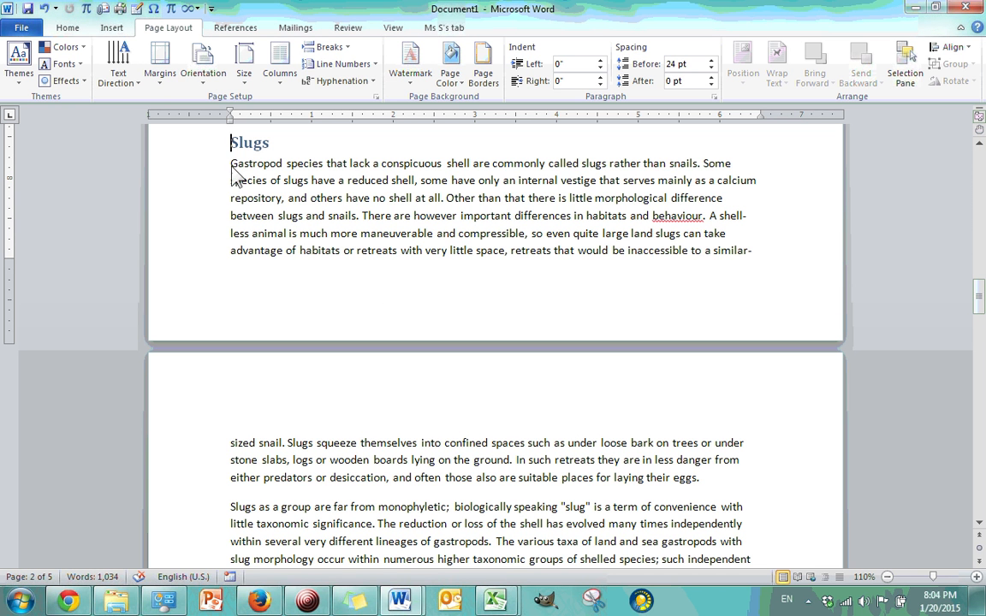
{"action": "left_click", "coordinate": [261, 460]}
{"action": "scroll", "coordinate": [260, 403], "scroll_direction": "down", "scroll_amount": 3}
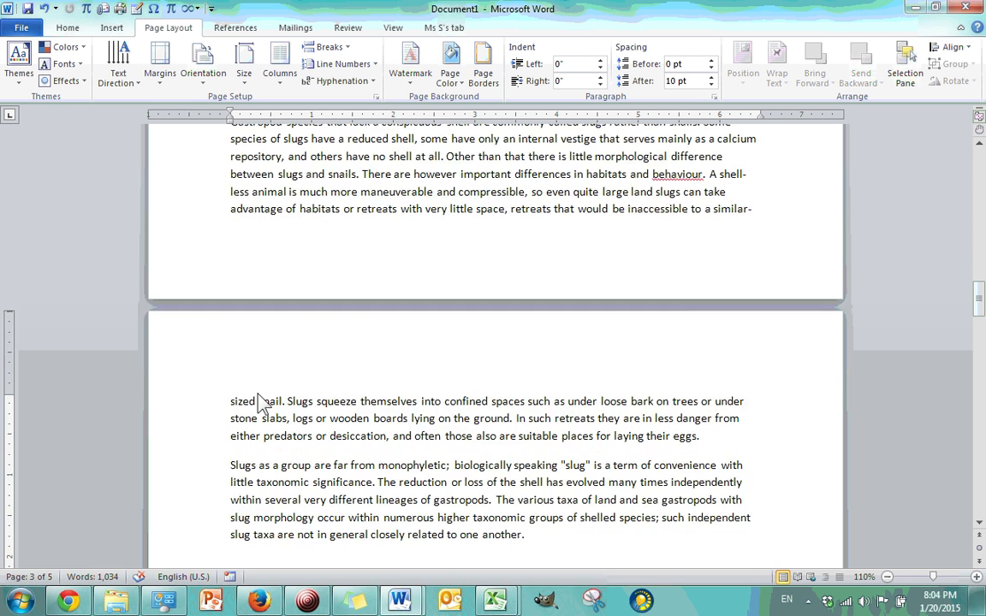
{"action": "scroll", "coordinate": [259, 399], "scroll_direction": "up", "scroll_amount": 4}
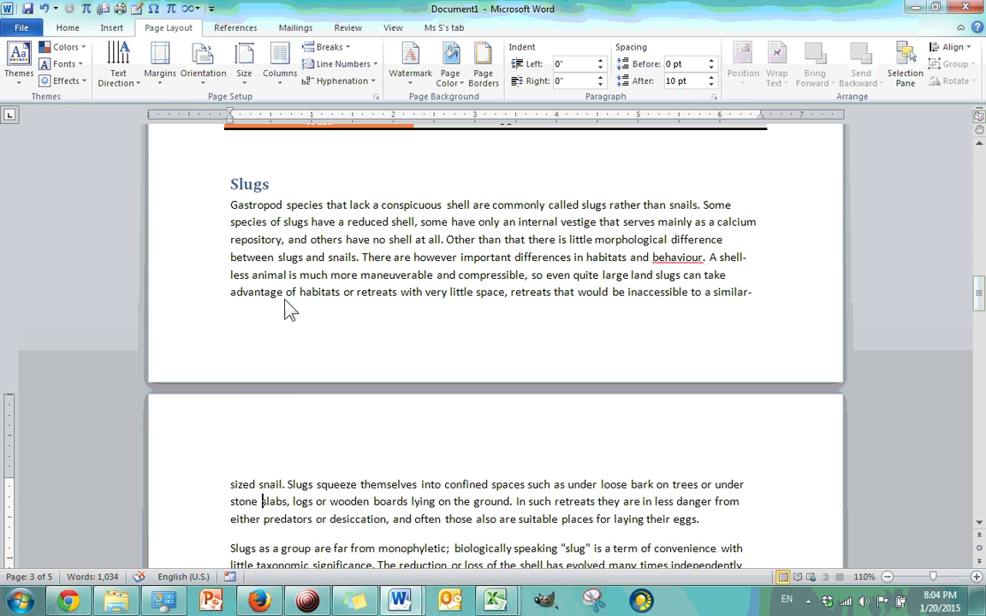
{"action": "left_click", "coordinate": [229, 181]}
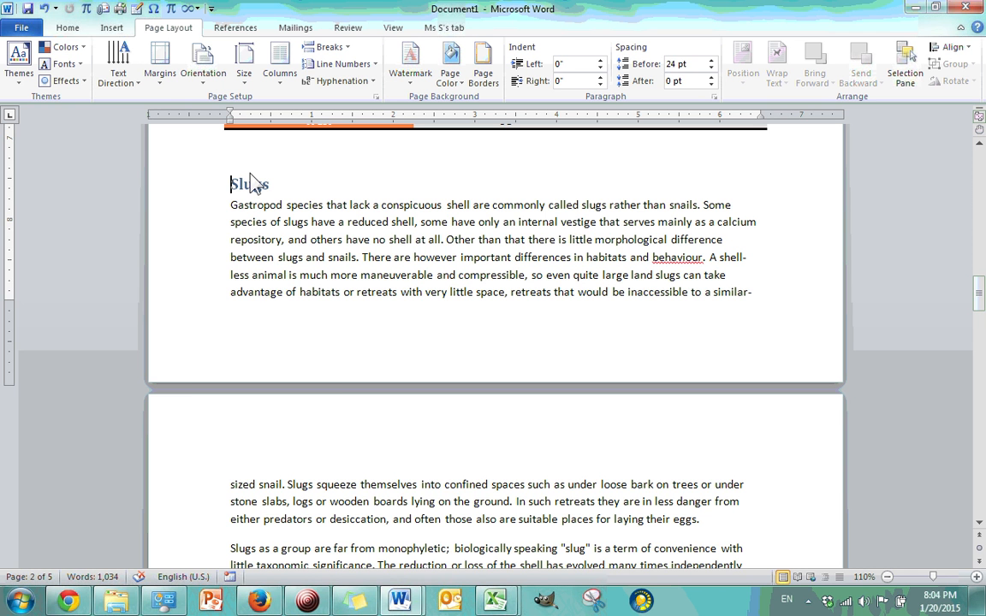
{"action": "scroll", "coordinate": [249, 220], "scroll_direction": "up", "scroll_amount": 3}
{"action": "scroll", "coordinate": [248, 221], "scroll_direction": "down", "scroll_amount": 5}
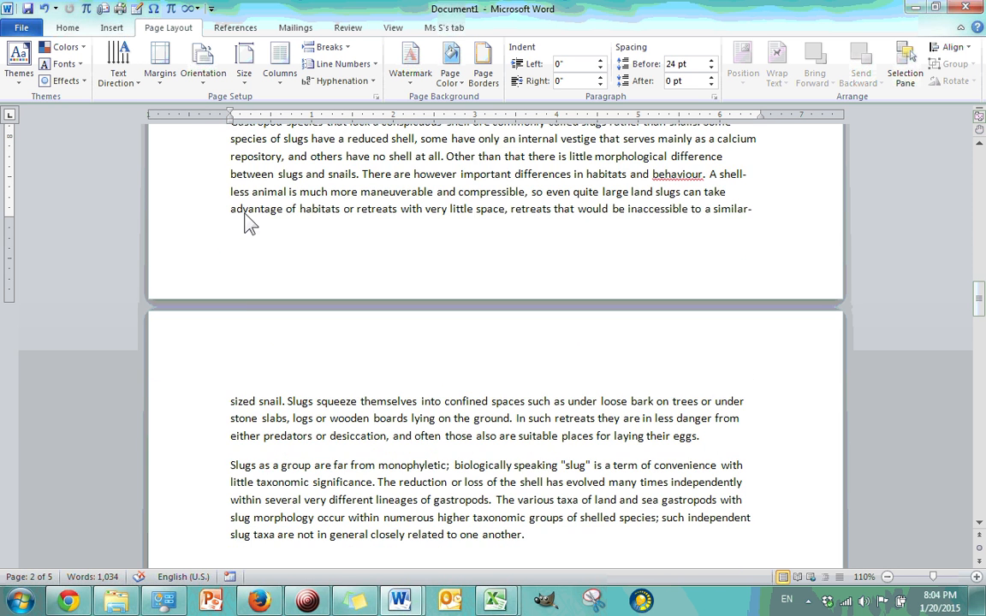
{"action": "scroll", "coordinate": [248, 222], "scroll_direction": "up", "scroll_amount": 2}
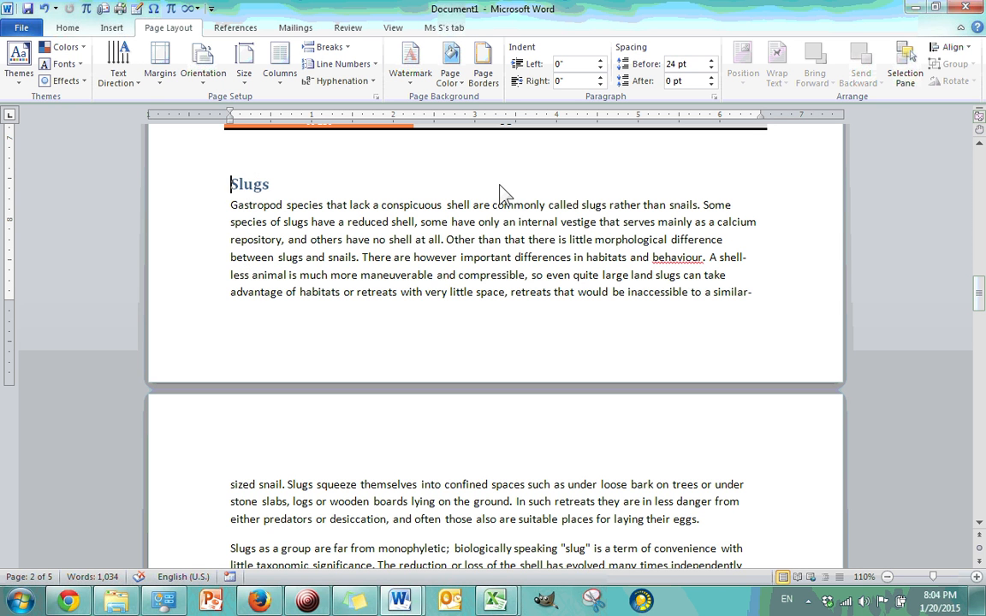
Try pushing the Slugs heading onto the next page with blank lines above it, and bring it back
{"action": "key", "text": "ctrl+Return"}
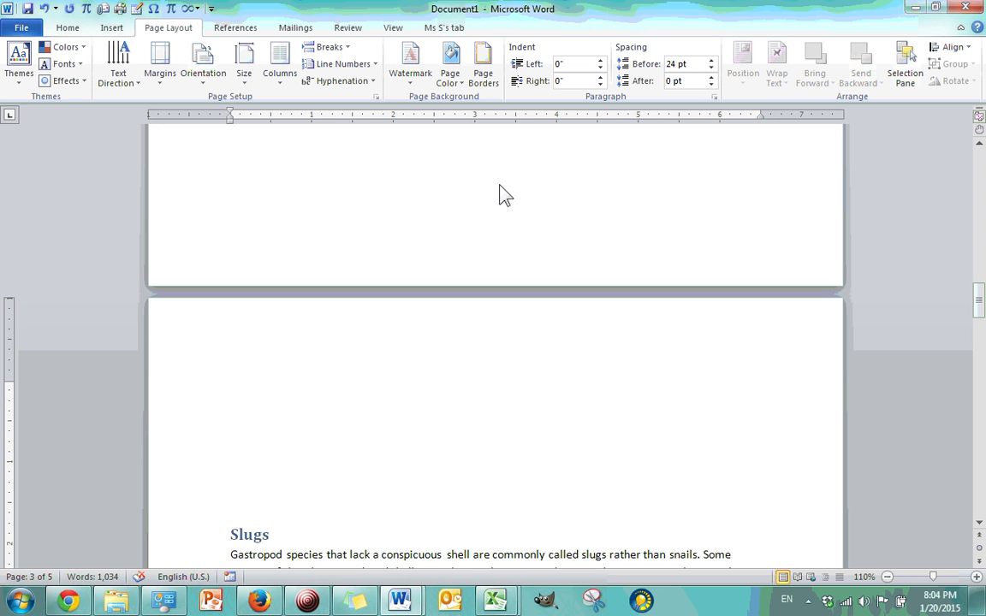
{"action": "key", "text": "ctrl+z"}
{"action": "key", "text": "ctrl+y"}
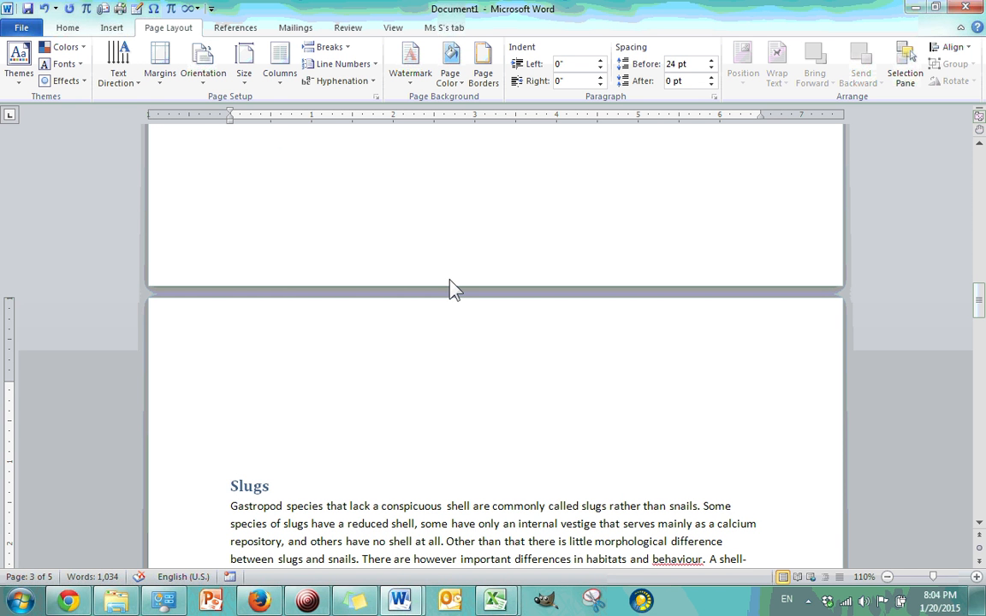
{"action": "key", "text": "ctrl+z"}
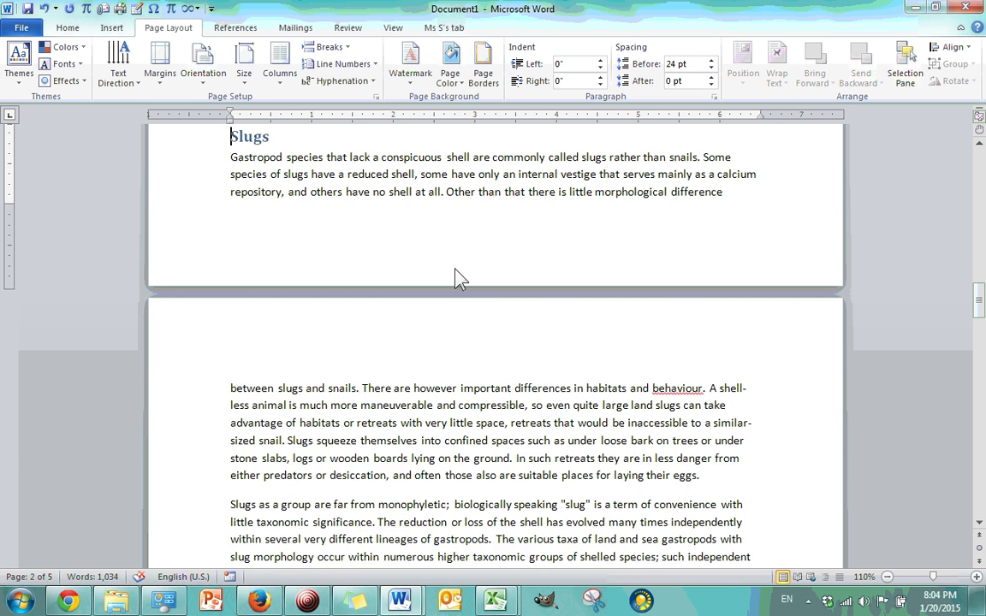
Enter the filler text Jk;klasdf;sjkf below Sea snail and add two blank lines above the Number of Snail Species heading
{"action": "scroll", "coordinate": [453, 286], "scroll_direction": "up", "scroll_amount": 5}
{"action": "scroll", "coordinate": [428, 287], "scroll_direction": "up", "scroll_amount": 3}
{"action": "left_click", "coordinate": [330, 286]}
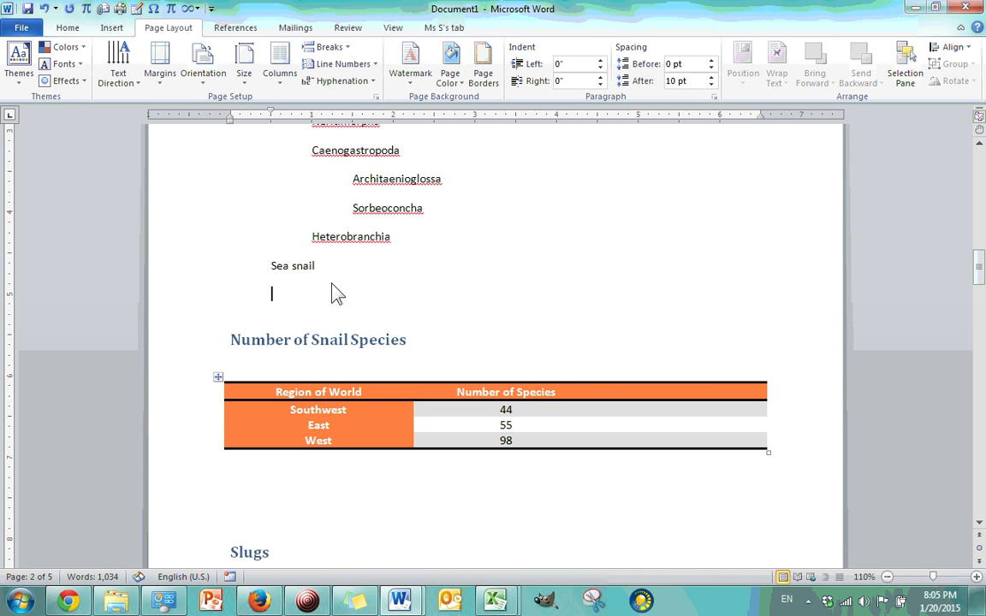
{"action": "type", "text": "Jk;klasdf"}
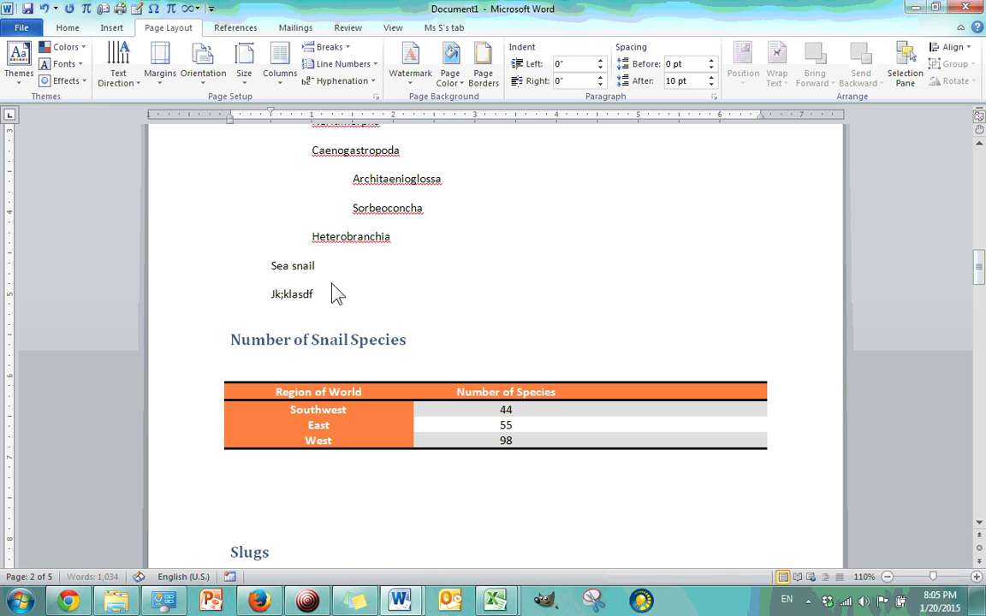
{"action": "type", "text": ";sjkf"}
{"action": "left_click", "coordinate": [268, 322]}
{"action": "key", "text": "Return"}
{"action": "key", "text": "Return"}
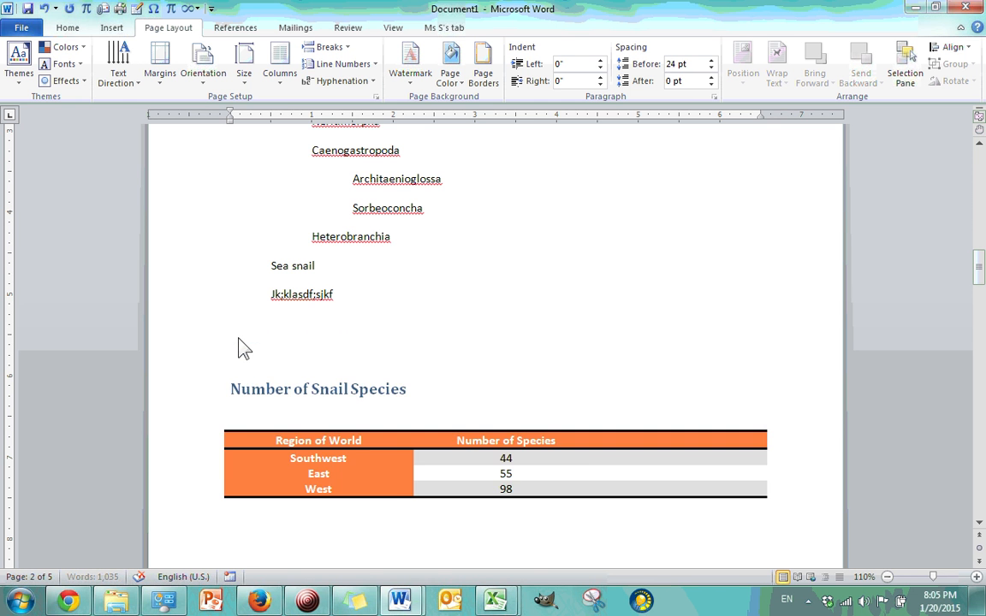
Add more blank lines above the Number of Snail Species heading
{"action": "scroll", "coordinate": [242, 347], "scroll_direction": "down", "scroll_amount": 10}
{"action": "left_click", "coordinate": [249, 306]}
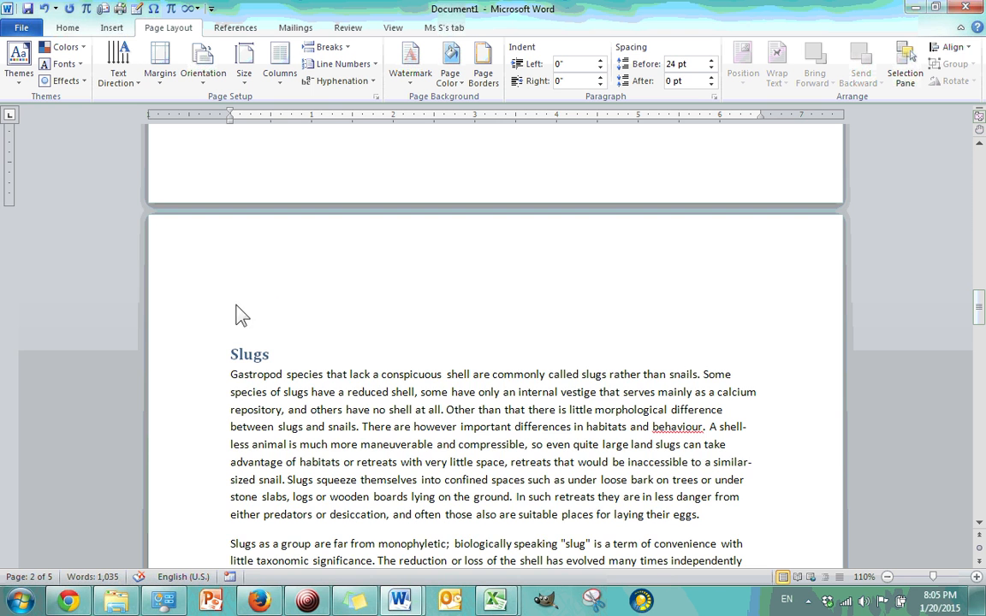
{"action": "scroll", "coordinate": [249, 315], "scroll_direction": "up", "scroll_amount": 3}
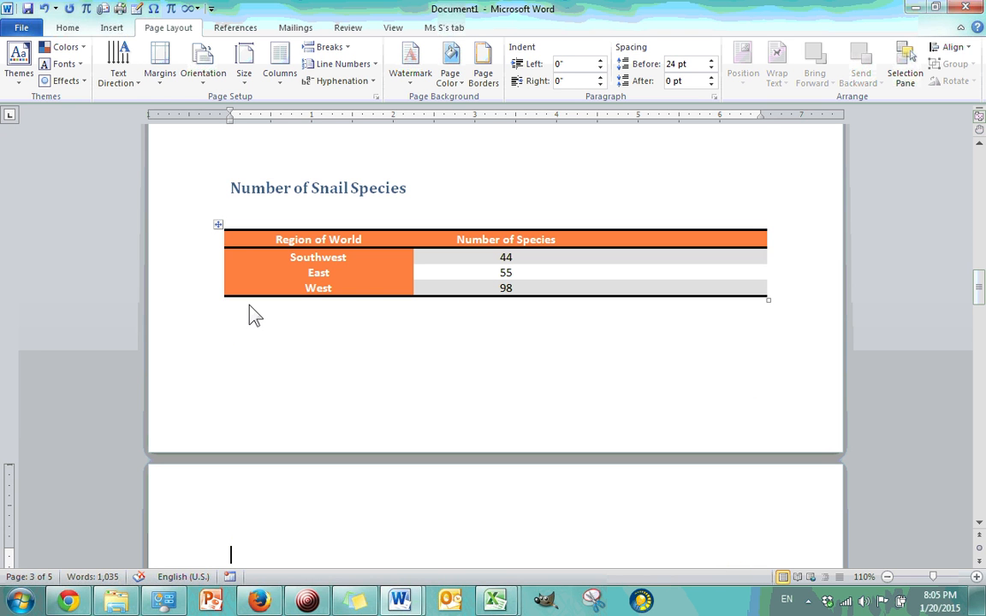
{"action": "left_click", "coordinate": [245, 161]}
{"action": "key", "text": "Return"}
{"action": "key", "text": "Return"}
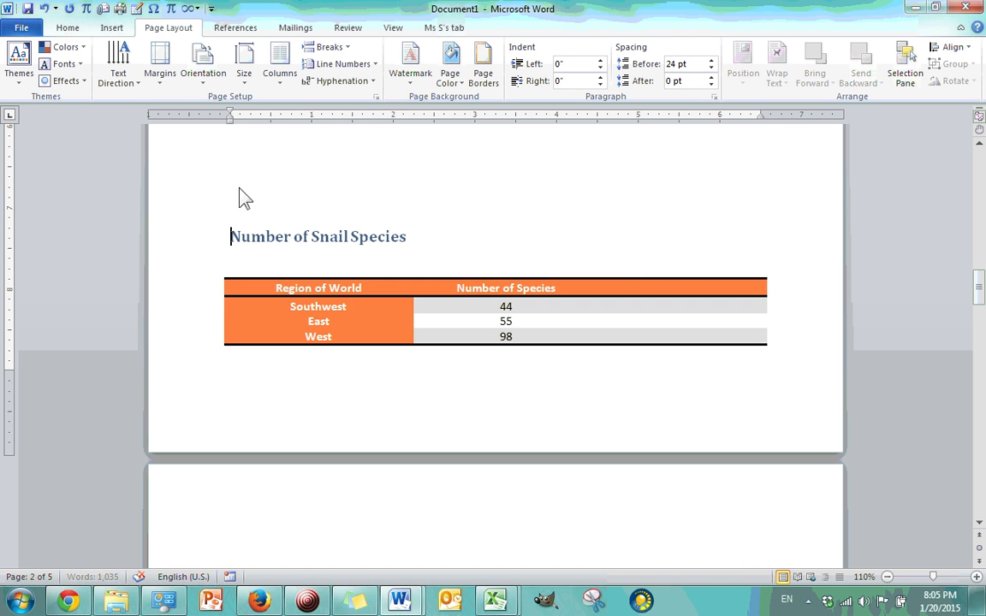
Check where the species table and the Slugs heading fall on the following page
{"action": "scroll", "coordinate": [383, 382], "scroll_direction": "down", "scroll_amount": 3}
{"action": "scroll", "coordinate": [382, 383], "scroll_direction": "down", "scroll_amount": 3}
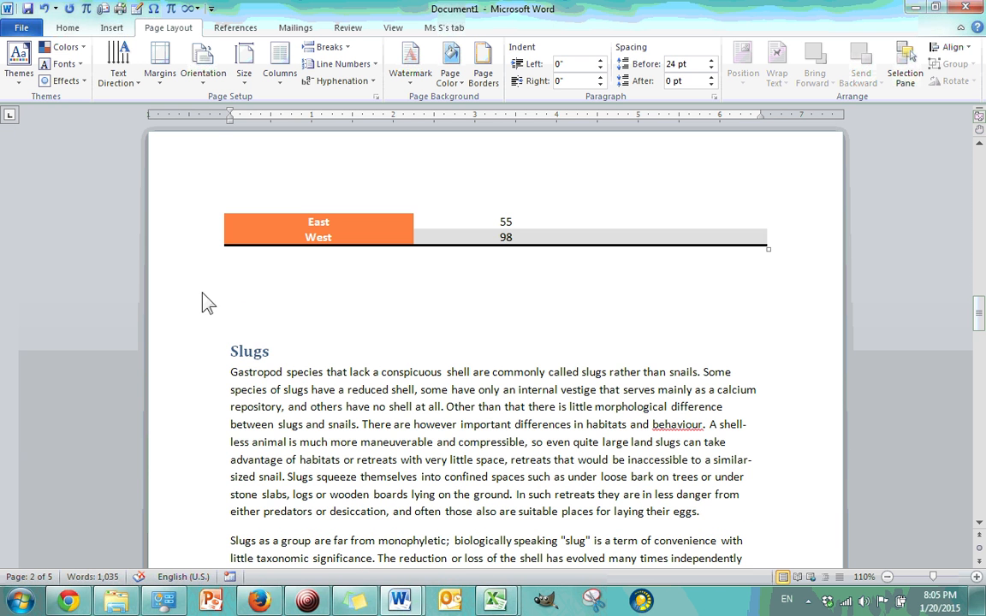
{"action": "left_click", "coordinate": [232, 349]}
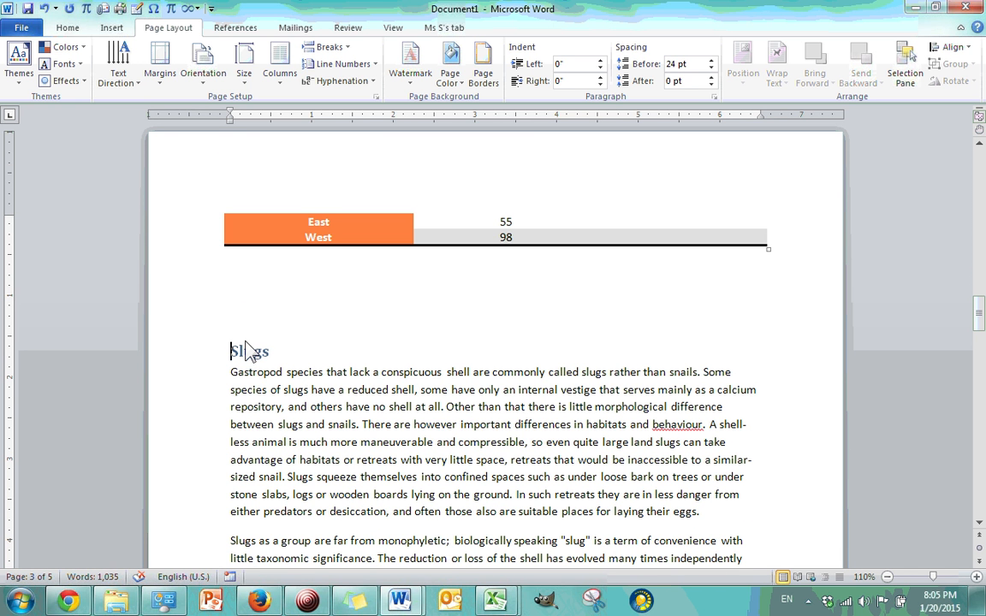
{"action": "left_click_drag", "start_coordinate": [226, 349], "coordinate": [288, 371]}
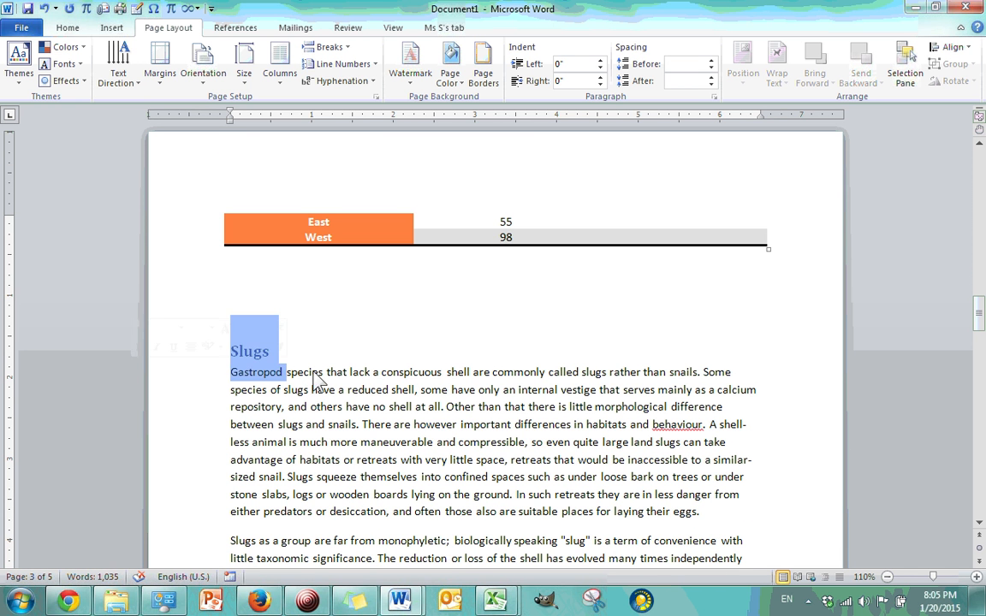
{"action": "left_click", "coordinate": [317, 359]}
{"action": "left_click", "coordinate": [231, 348]}
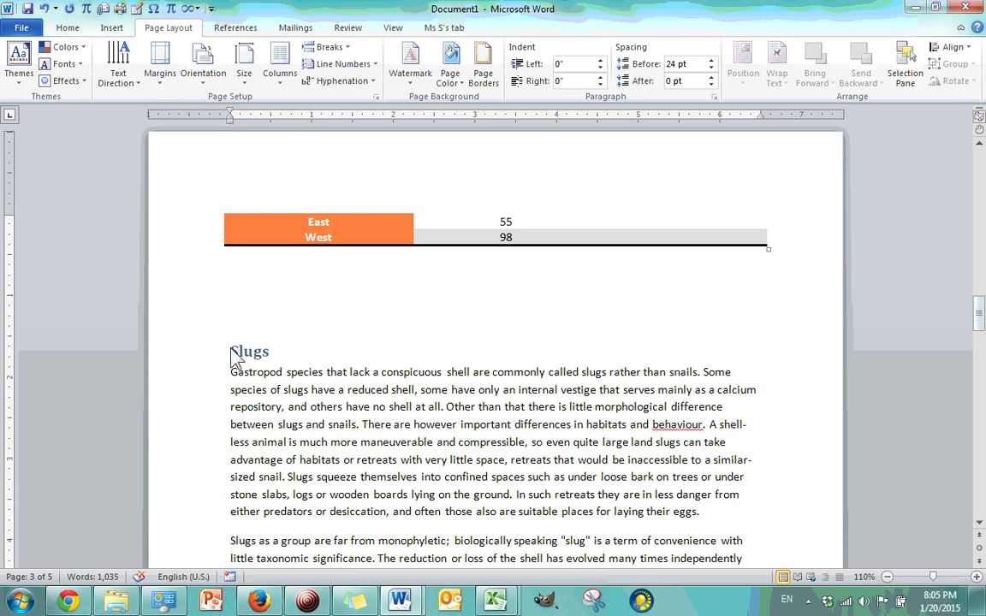
Delete the filler text below Sea snail and the extra blank lines above the Number of Snail Species heading
{"action": "scroll", "coordinate": [237, 358], "scroll_direction": "up", "scroll_amount": 10}
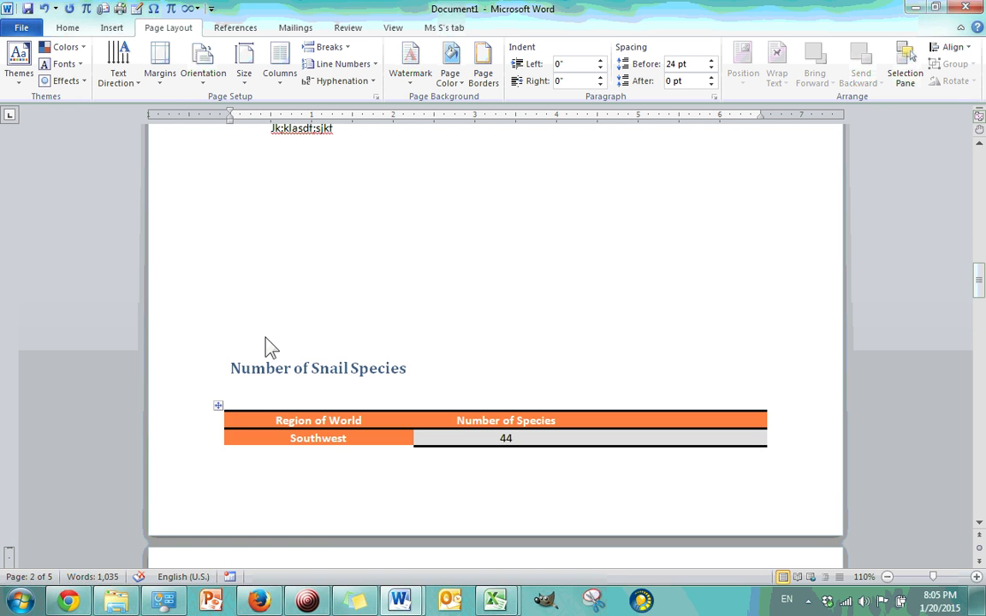
{"action": "scroll", "coordinate": [240, 308], "scroll_direction": "down", "scroll_amount": 4}
{"action": "scroll", "coordinate": [233, 286], "scroll_direction": "up", "scroll_amount": 3}
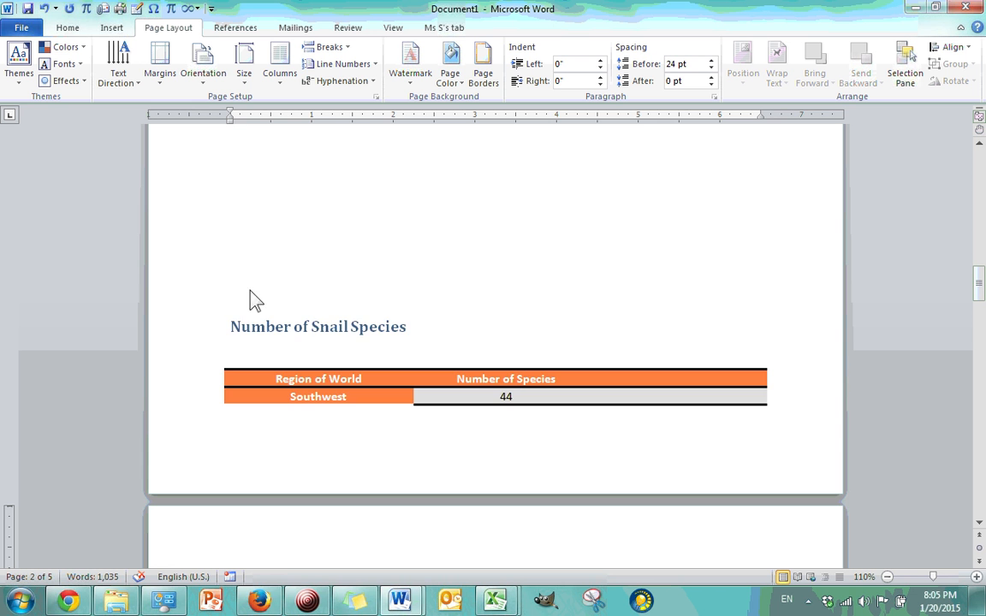
{"action": "left_click", "coordinate": [250, 285]}
{"action": "mouse_move", "coordinate": [248, 284]}
{"action": "left_mouse_down"}
{"action": "mouse_move", "coordinate": [243, 97]}
{"action": "mouse_move", "coordinate": [236, 315]}
{"action": "mouse_move", "coordinate": [237, 301]}
{"action": "left_mouse_up"}
{"action": "key", "text": "Delete"}
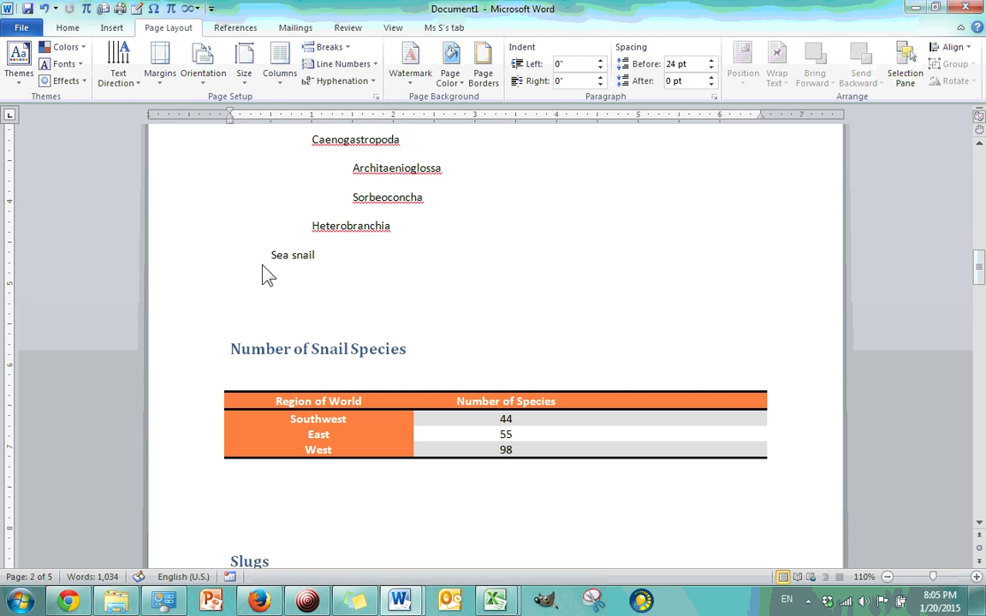
Insert a Next Page section break before the Slugs heading so the section starts on a new page
{"action": "scroll", "coordinate": [224, 278], "scroll_direction": "down", "scroll_amount": 7}
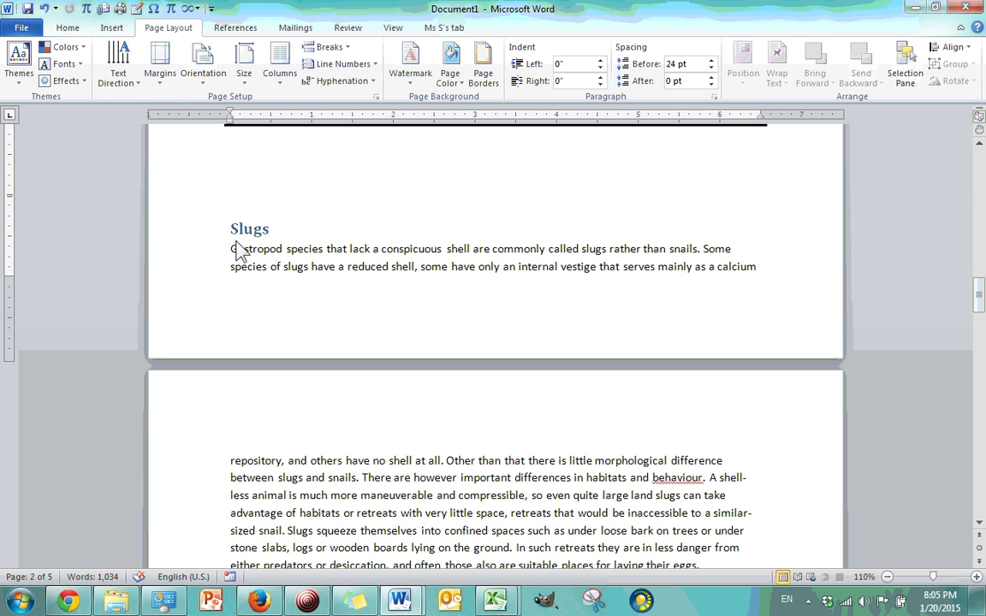
{"action": "left_click", "coordinate": [350, 53]}
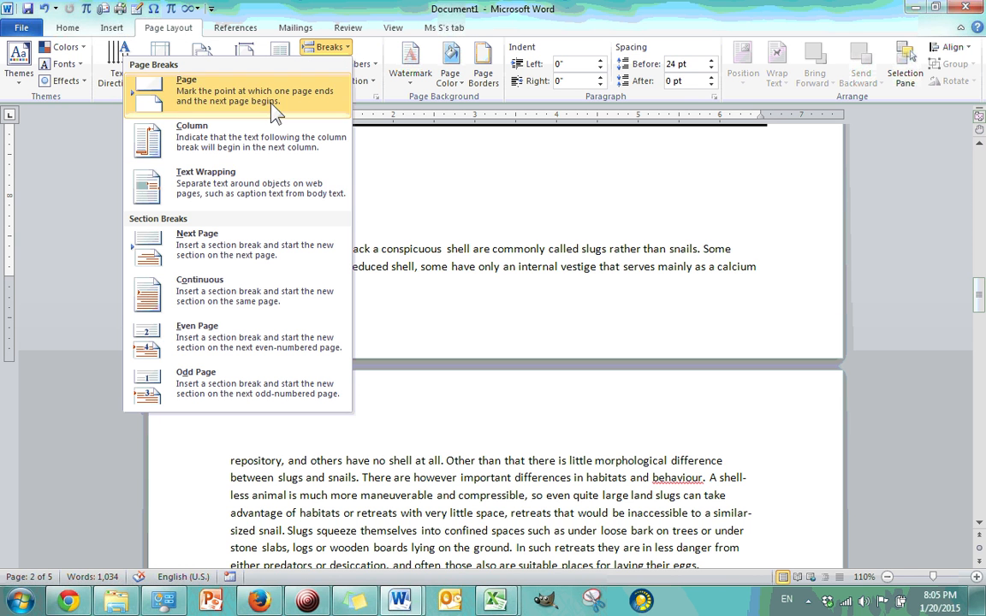
{"action": "left_click", "coordinate": [245, 244]}
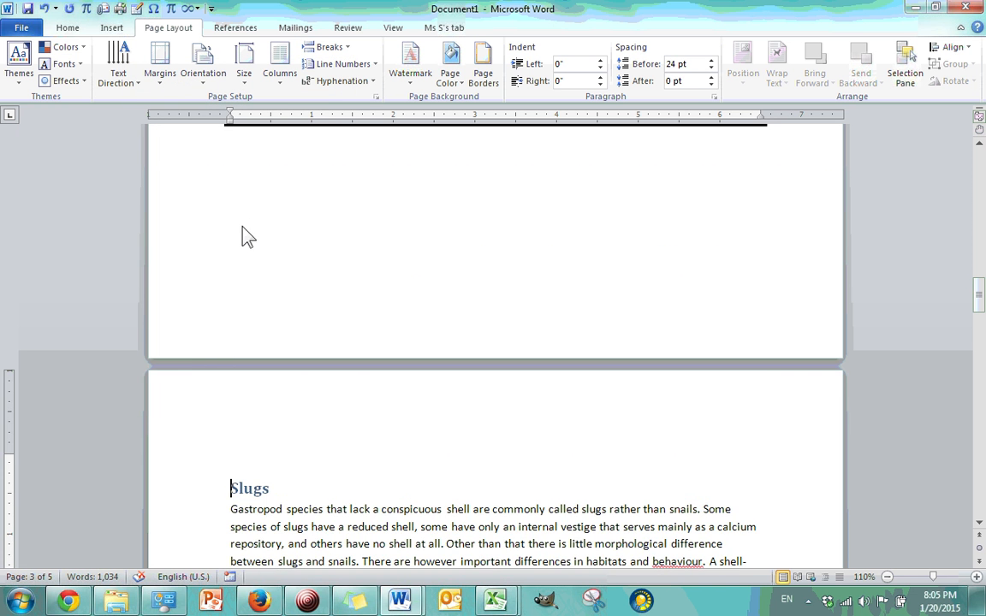
{"action": "scroll", "coordinate": [252, 250], "scroll_direction": "down", "scroll_amount": 4}
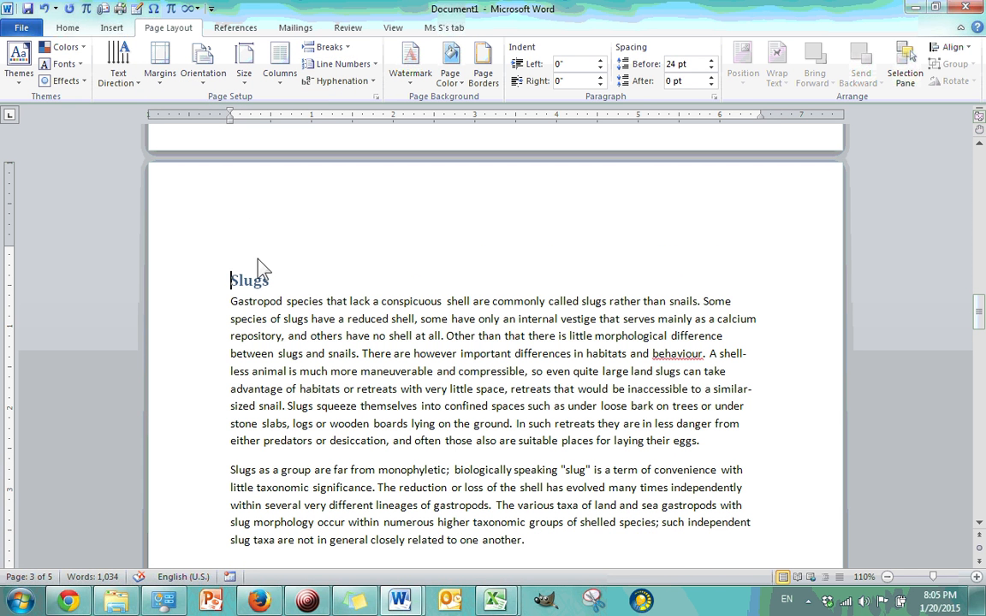
{"action": "scroll", "coordinate": [257, 248], "scroll_direction": "down", "scroll_amount": 3}
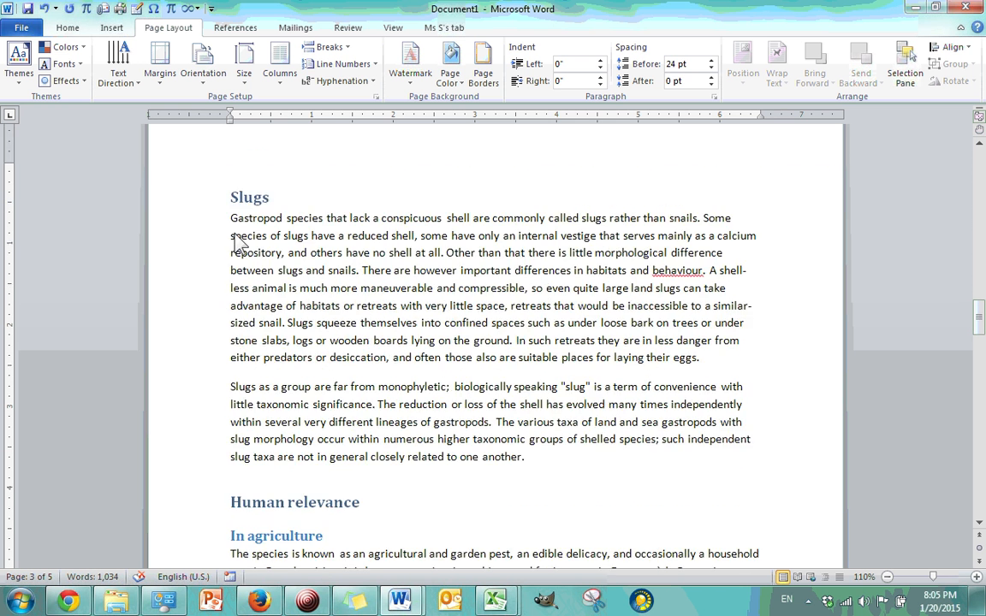
{"action": "scroll", "coordinate": [265, 242], "scroll_direction": "up", "scroll_amount": 3}
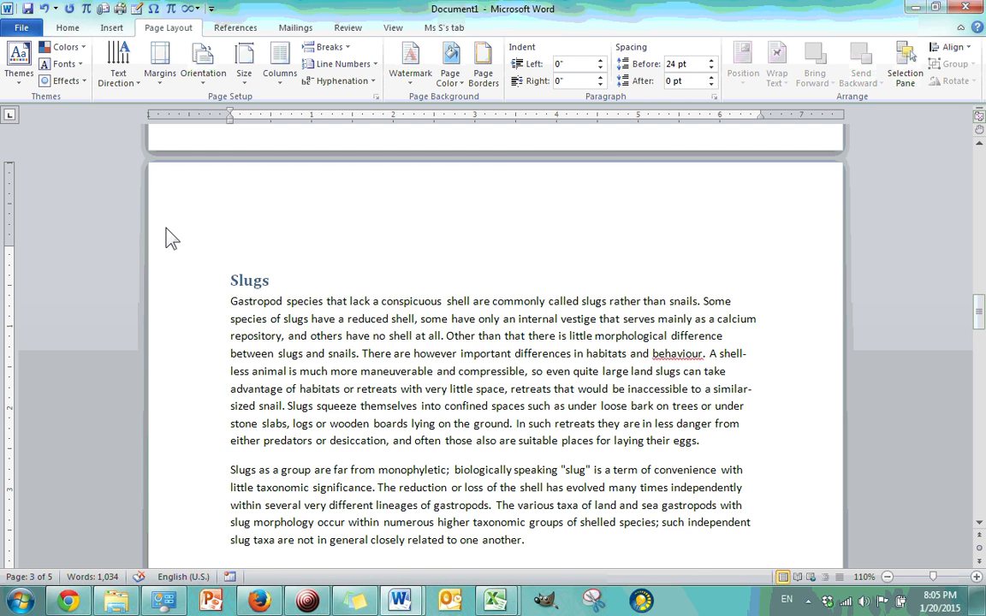
{"action": "scroll", "coordinate": [248, 275], "scroll_direction": "up", "scroll_amount": 3}
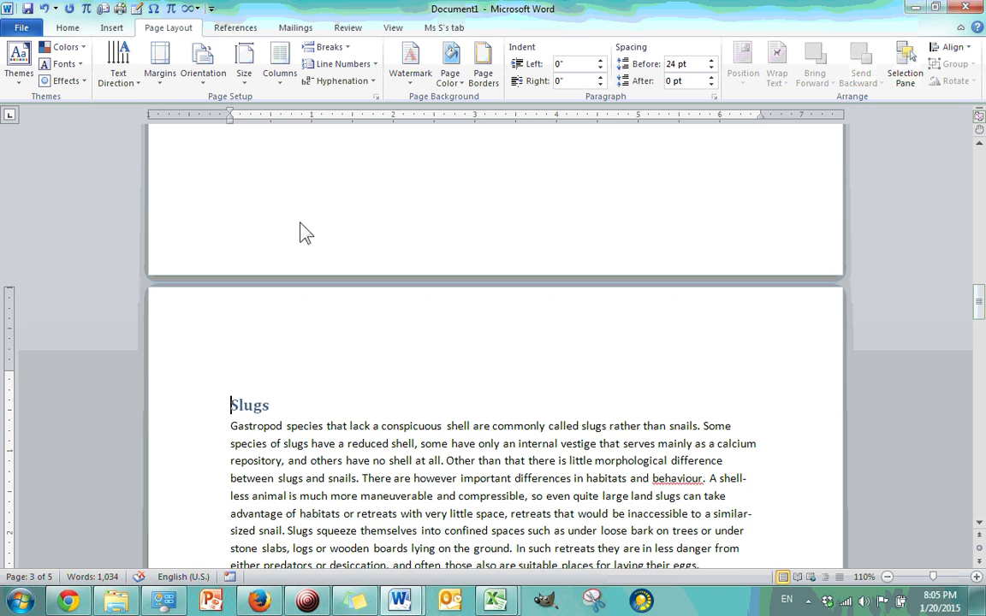
{"action": "scroll", "coordinate": [292, 326], "scroll_direction": "up", "scroll_amount": 2}
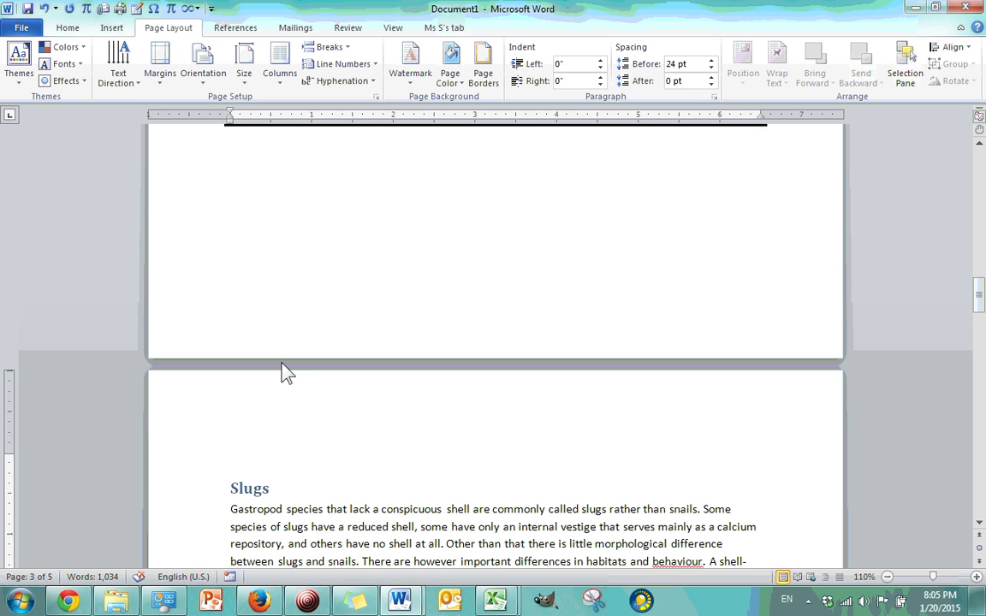
Hide the white space between the species table page and the Slugs page, and show it again
{"action": "scroll", "coordinate": [281, 374], "scroll_direction": "up", "scroll_amount": 4}
{"action": "scroll", "coordinate": [285, 325], "scroll_direction": "down", "scroll_amount": 5}
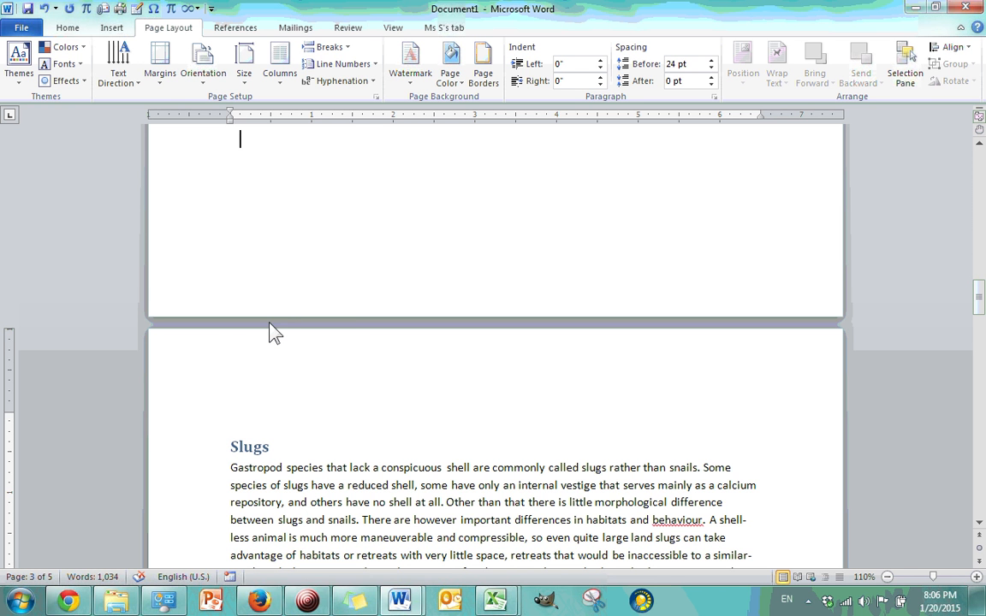
{"action": "double_click", "coordinate": [269, 324]}
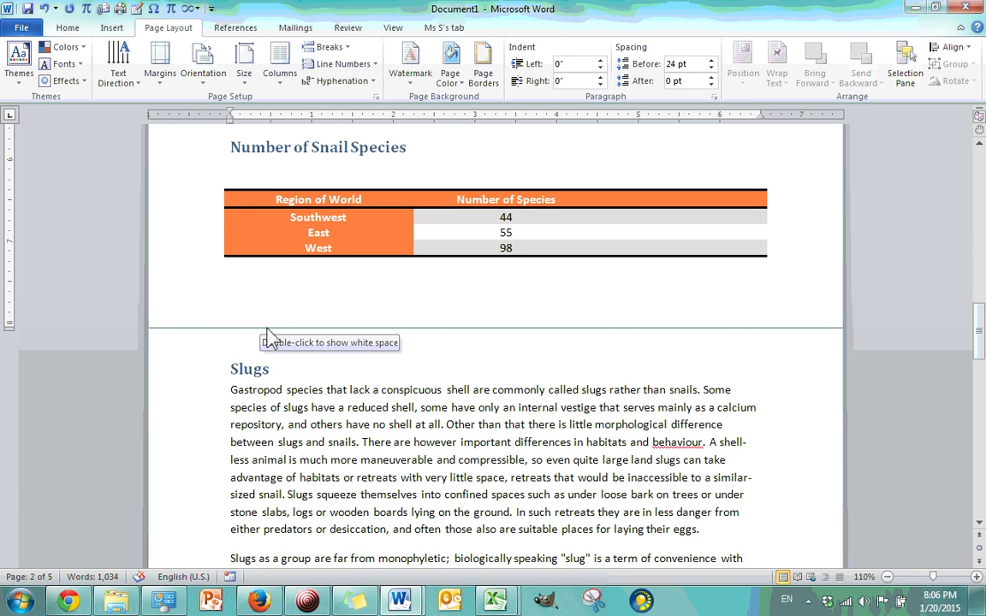
{"action": "double_click", "coordinate": [267, 328]}
{"action": "double_click", "coordinate": [297, 497]}
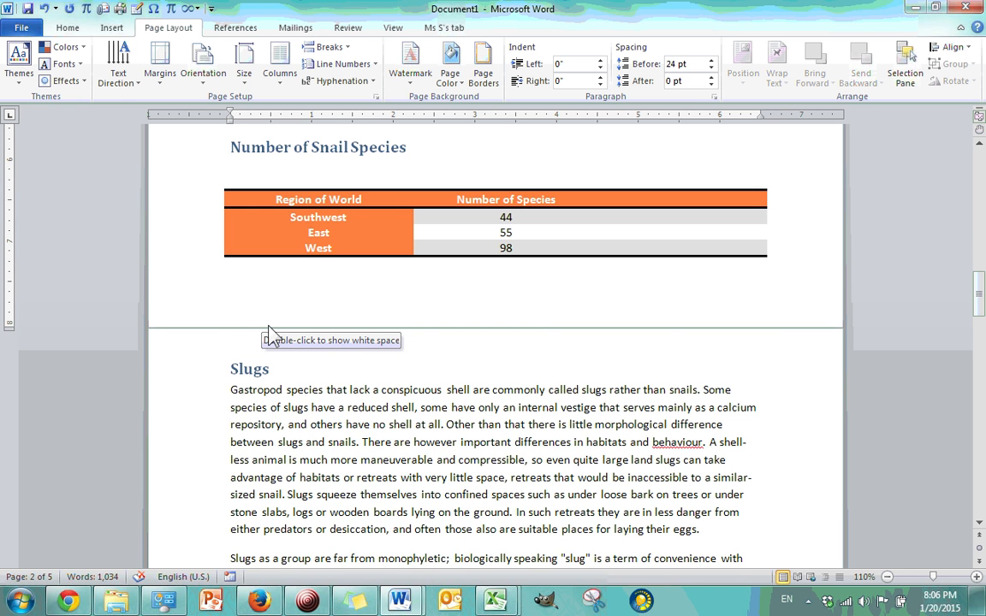
{"action": "double_click", "coordinate": [268, 334]}
{"action": "scroll", "coordinate": [267, 334], "scroll_direction": "down", "scroll_amount": 3}
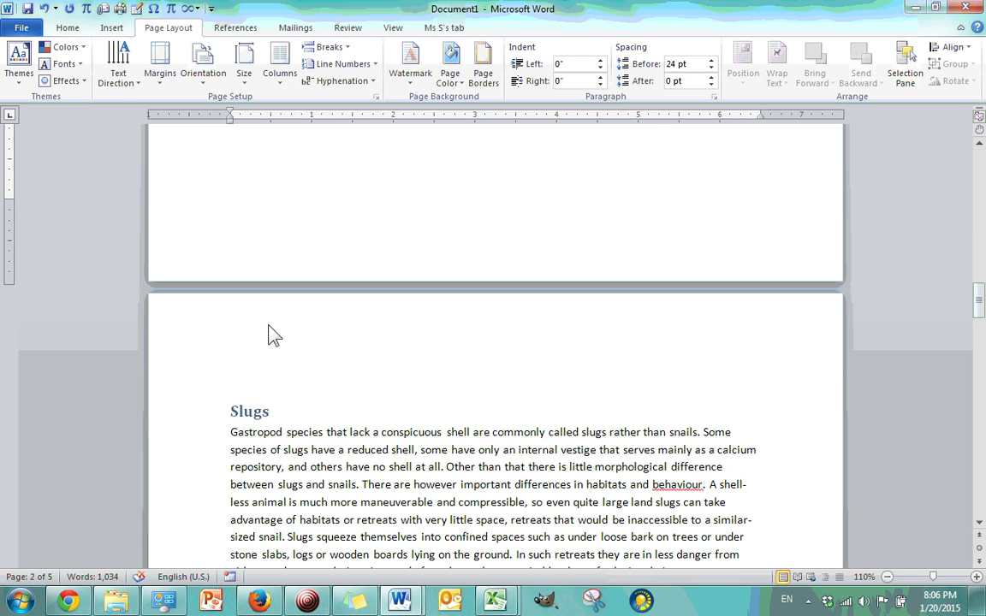
{"action": "left_click", "coordinate": [232, 413]}
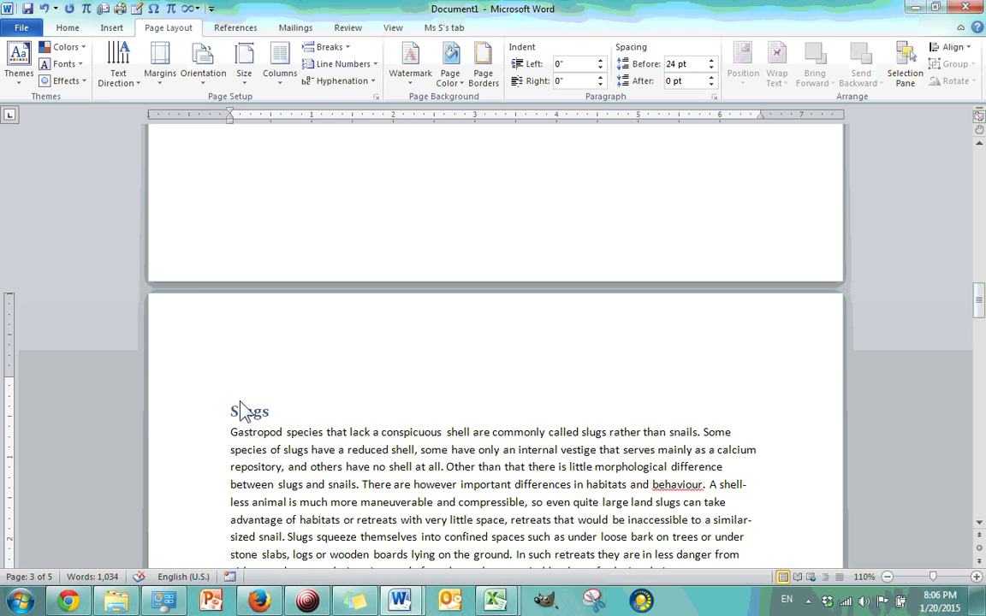
{"action": "left_click", "coordinate": [330, 47]}
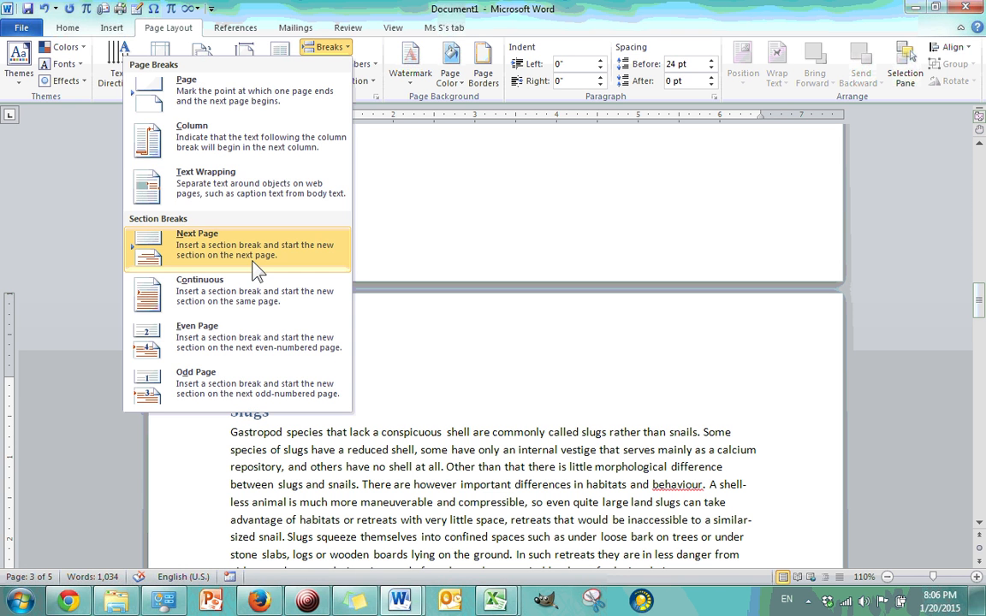
{"action": "left_click", "coordinate": [390, 266]}
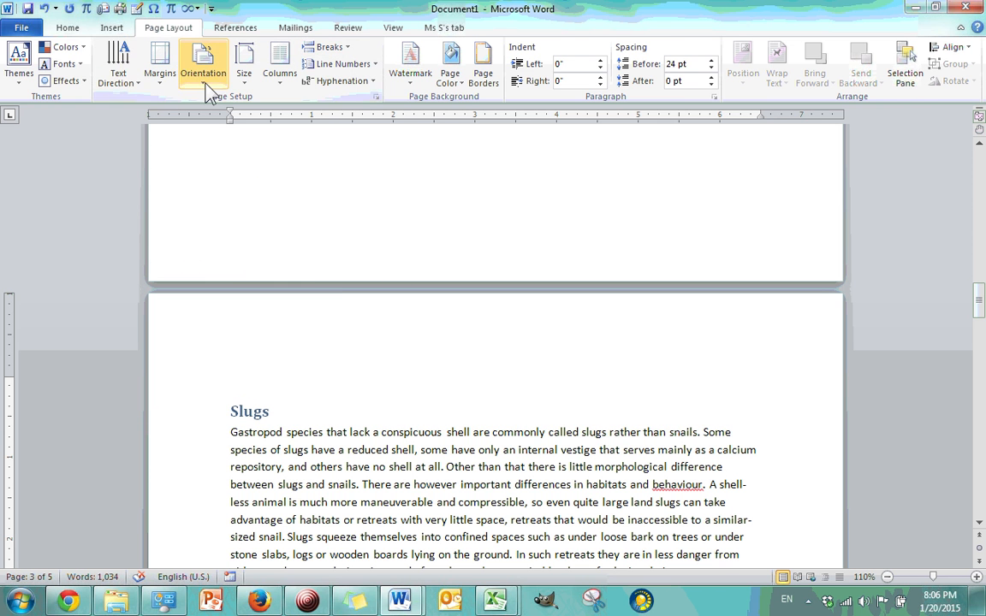
Show the formatting marks and bring the section break below the species table into view
{"action": "left_click", "coordinate": [69, 28]}
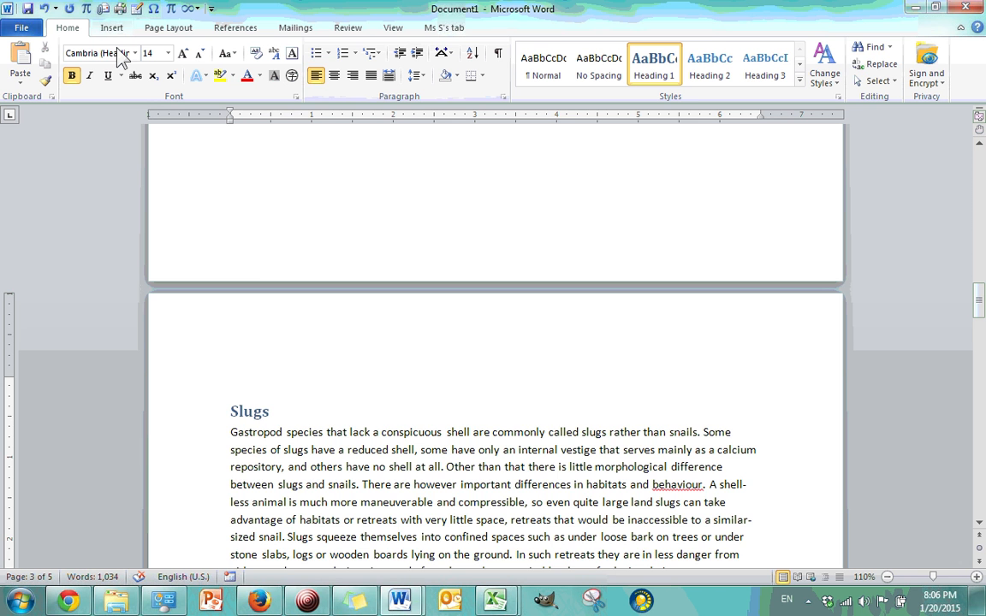
{"action": "left_click", "coordinate": [497, 54]}
{"action": "scroll", "coordinate": [343, 238], "scroll_direction": "up", "scroll_amount": 5}
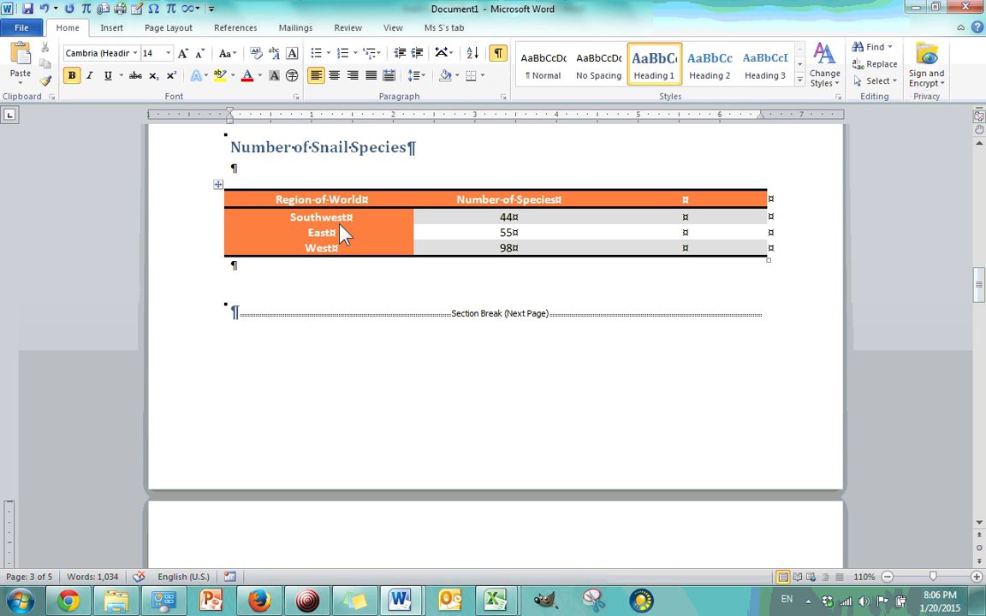
Try deleting the Next Page section break below the species table, and undo the deletion
{"action": "left_click_drag", "start_coordinate": [231, 316], "coordinate": [782, 330]}
{"action": "key", "text": "Delete"}
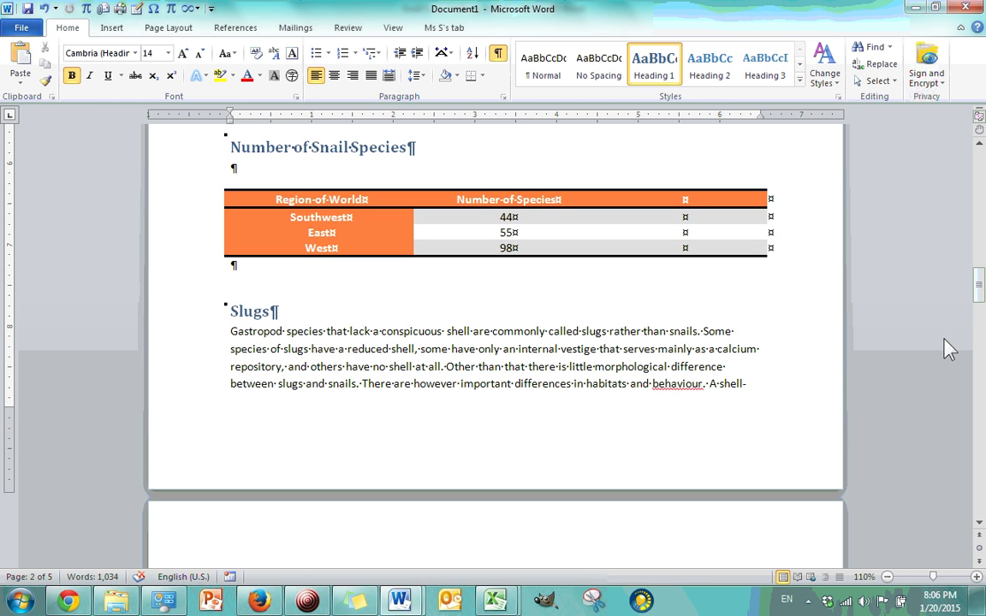
{"action": "key", "text": "ctrl+z"}
{"action": "left_click", "coordinate": [526, 350]}
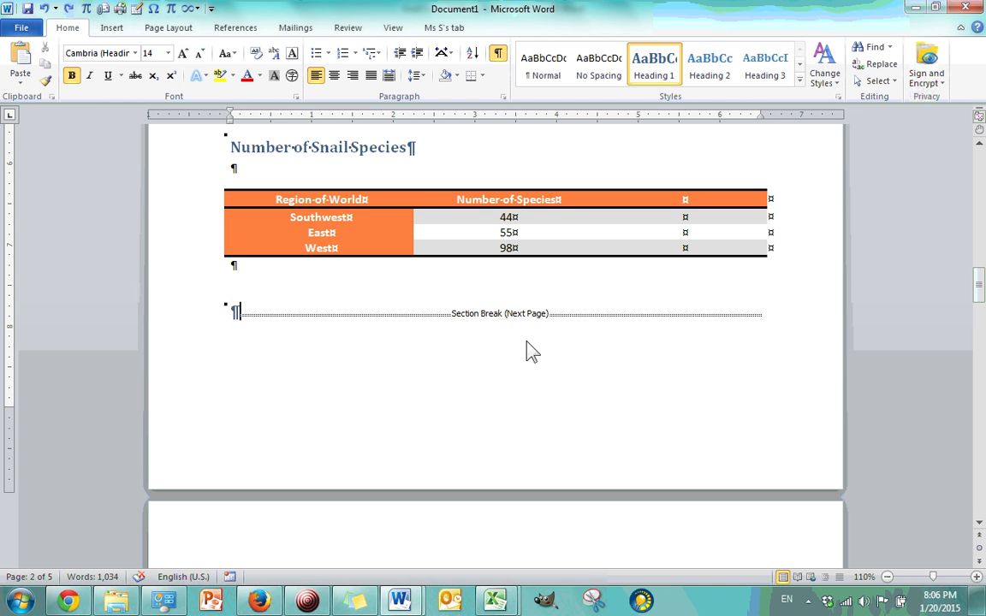
Delete the Next Page section break between the species table and the Slugs heading
{"action": "double_click", "coordinate": [240, 315]}
{"action": "left_click", "coordinate": [789, 320], "text": "shift"}
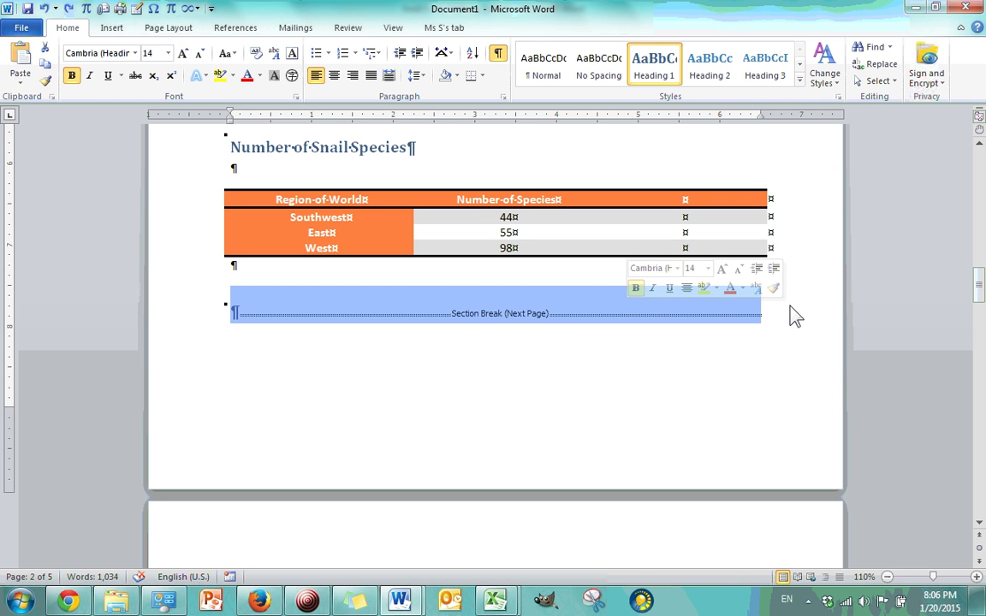
{"action": "key", "text": "Delete"}
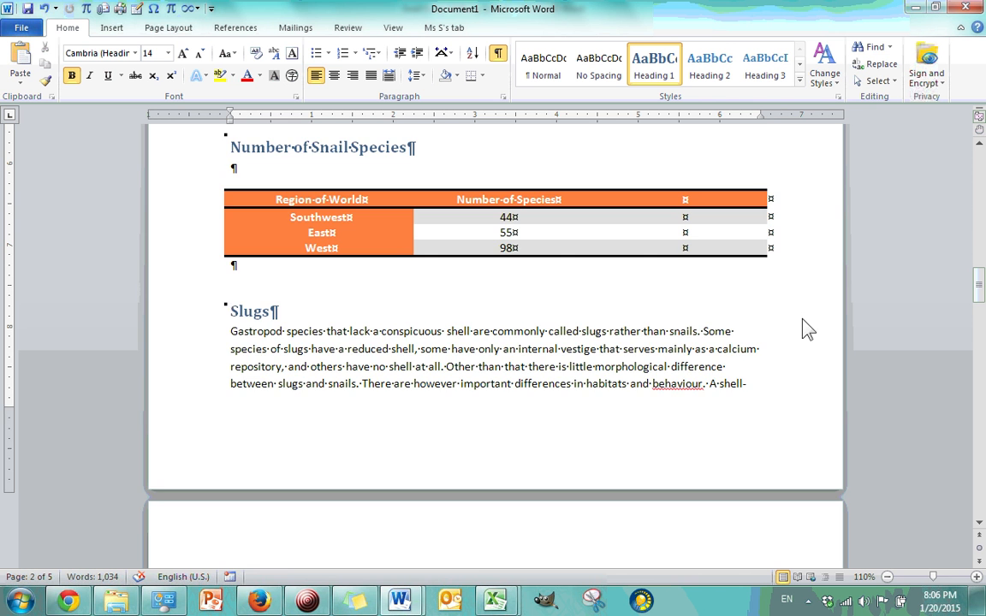
Examine how the Slugs section runs across the page boundary and compare the available section break types
{"action": "scroll", "coordinate": [506, 335], "scroll_direction": "down", "scroll_amount": 3}
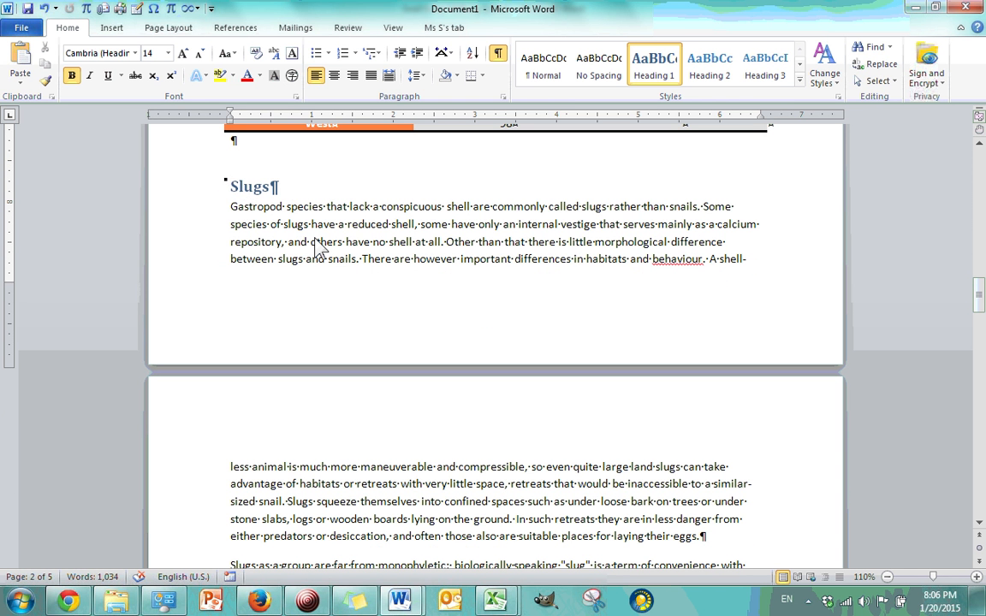
{"action": "scroll", "coordinate": [317, 245], "scroll_direction": "up", "scroll_amount": 1}
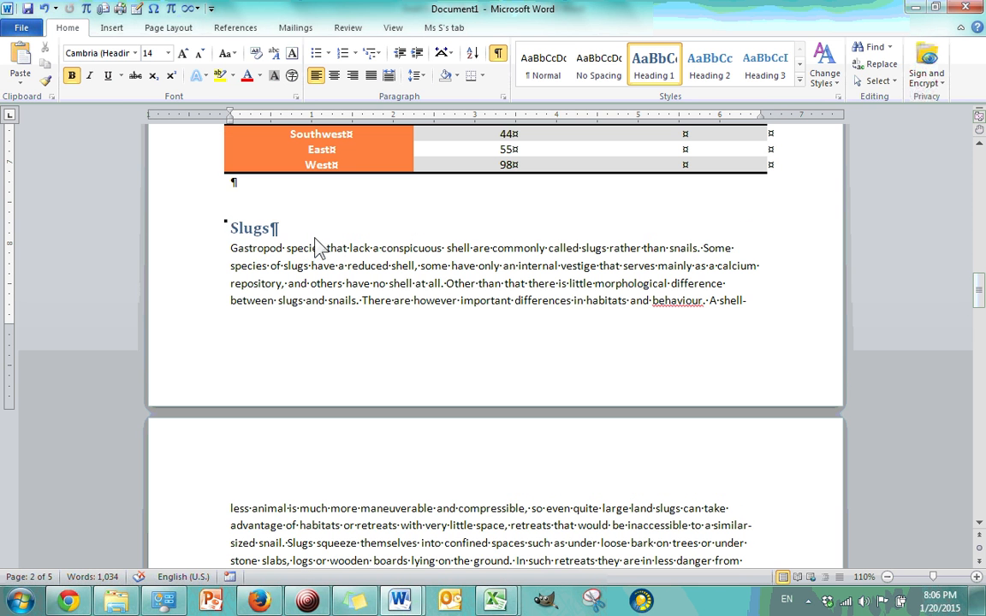
{"action": "left_click", "coordinate": [189, 33]}
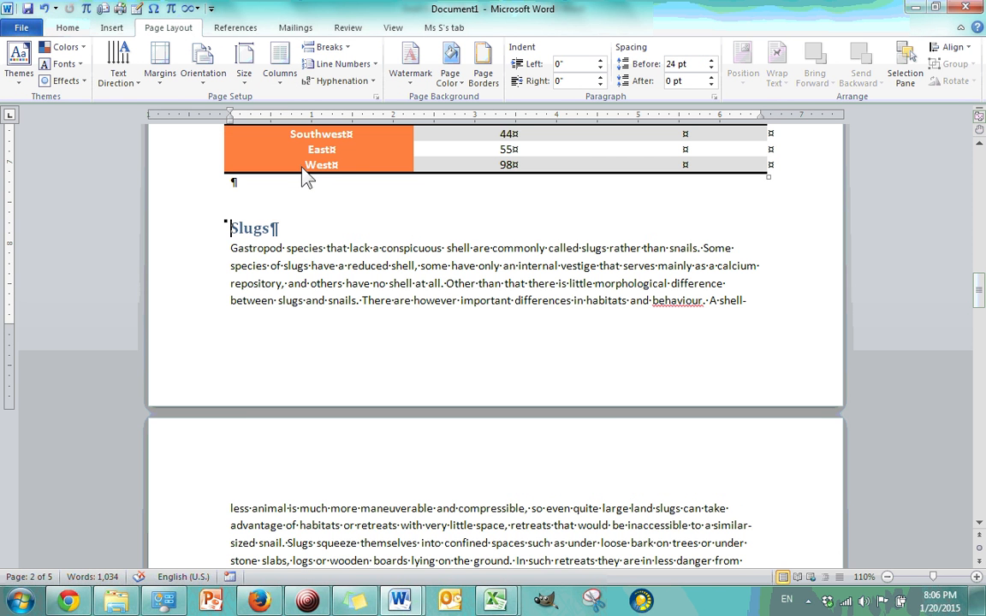
{"action": "scroll", "coordinate": [332, 184], "scroll_direction": "down", "scroll_amount": 6}
{"action": "scroll", "coordinate": [332, 184], "scroll_direction": "up", "scroll_amount": 6}
{"action": "left_click", "coordinate": [332, 46]}
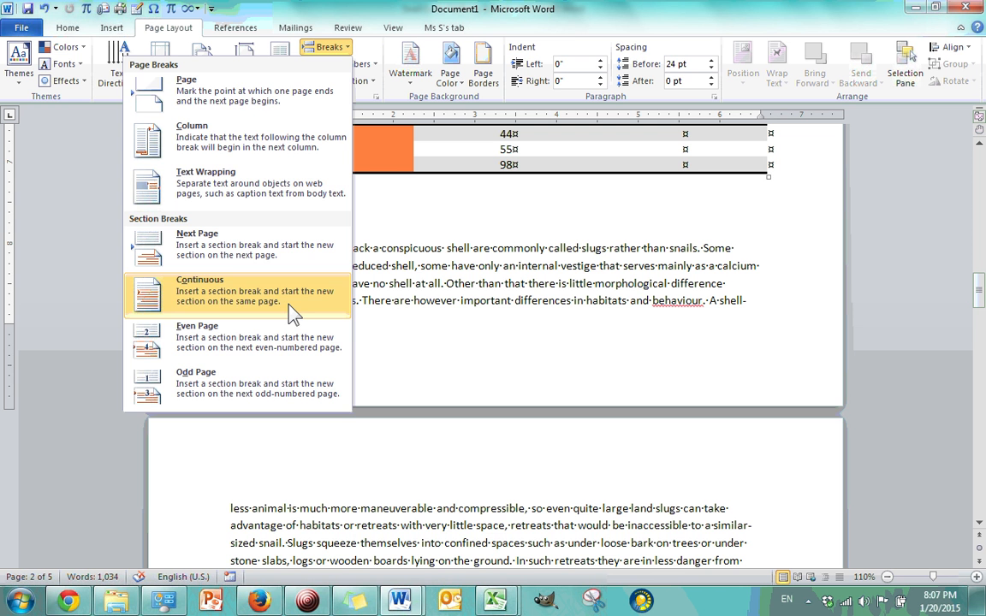
{"action": "left_click", "coordinate": [436, 308]}
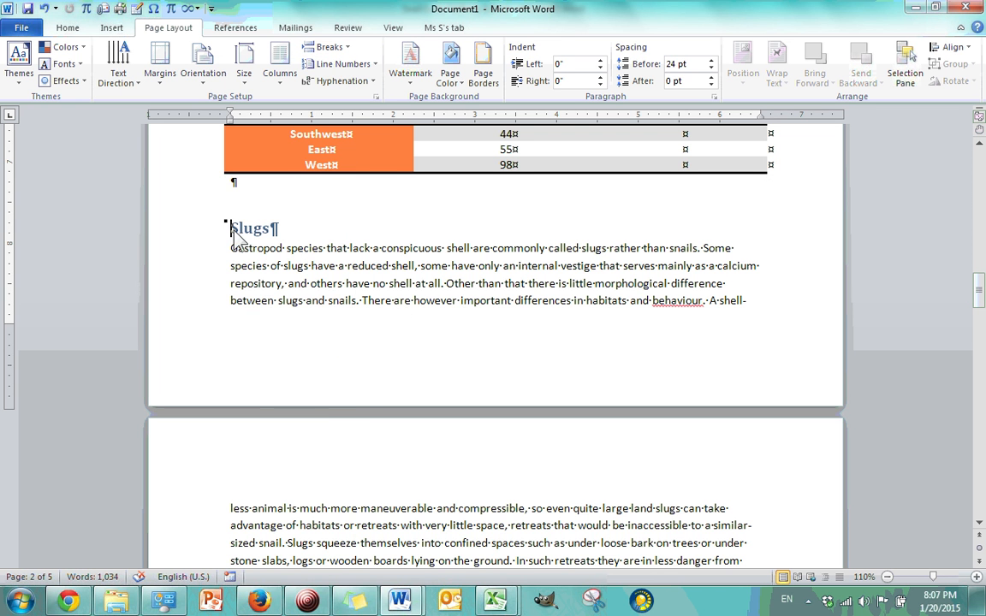
{"action": "scroll", "coordinate": [231, 227], "scroll_direction": "down", "scroll_amount": 4}
{"action": "scroll", "coordinate": [228, 223], "scroll_direction": "up", "scroll_amount": 4}
{"action": "scroll", "coordinate": [227, 226], "scroll_direction": "down", "scroll_amount": 2}
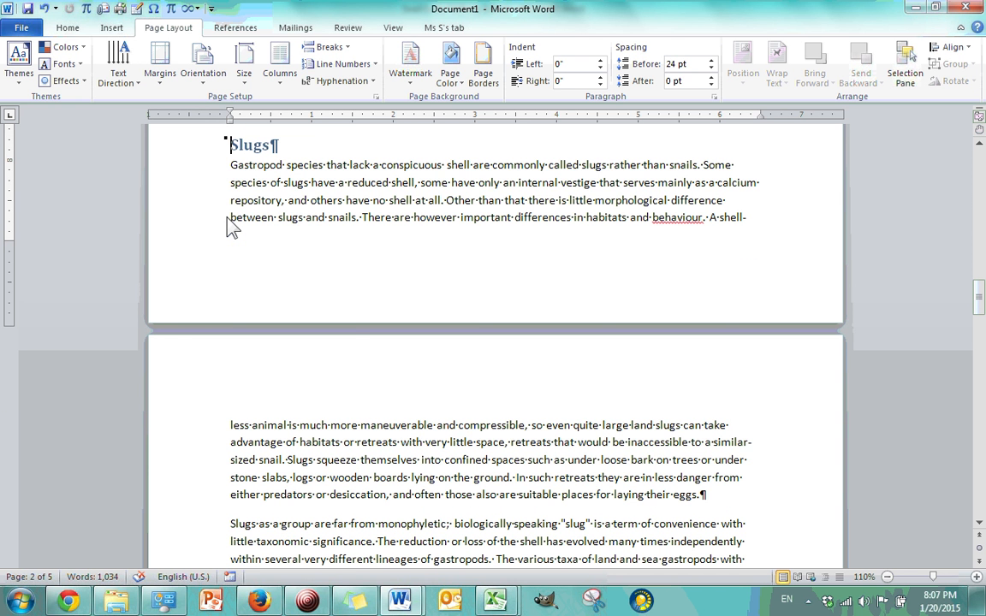
{"action": "left_click", "coordinate": [325, 49]}
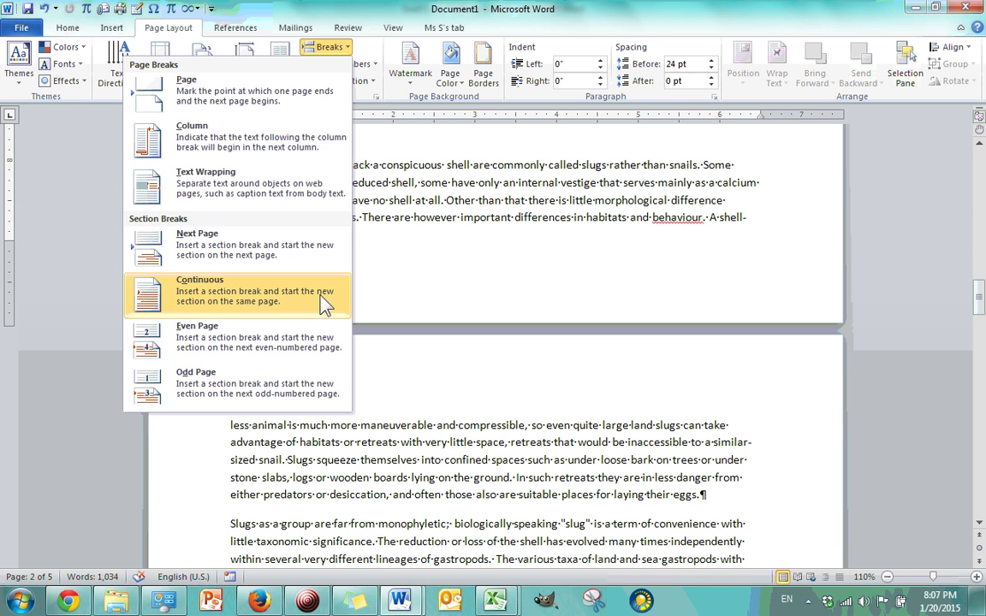
{"action": "left_click", "coordinate": [358, 253]}
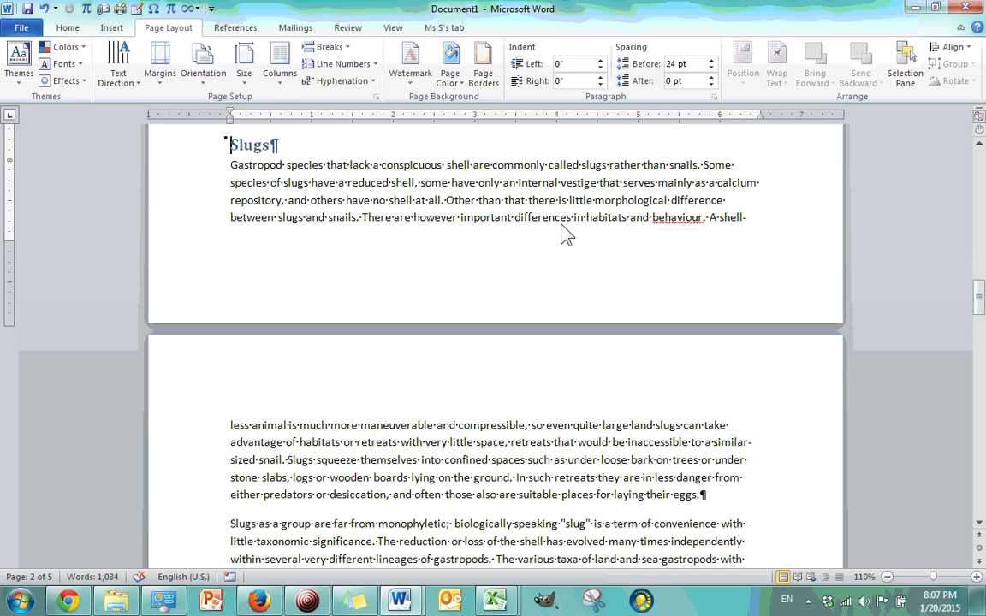
Insert a Continuous section break before the paragraph starting "Slugs as a group are far from monophyletic"
{"action": "scroll", "coordinate": [460, 237], "scroll_direction": "down", "scroll_amount": 3}
{"action": "scroll", "coordinate": [459, 237], "scroll_direction": "down", "scroll_amount": 8}
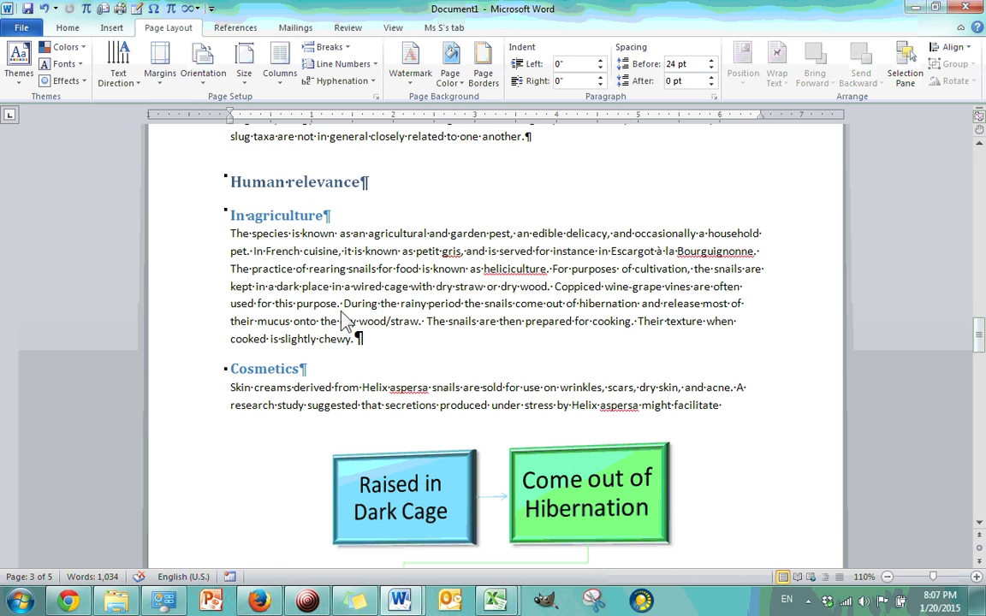
{"action": "scroll", "coordinate": [308, 315], "scroll_direction": "up", "scroll_amount": 6}
{"action": "left_click", "coordinate": [231, 321]}
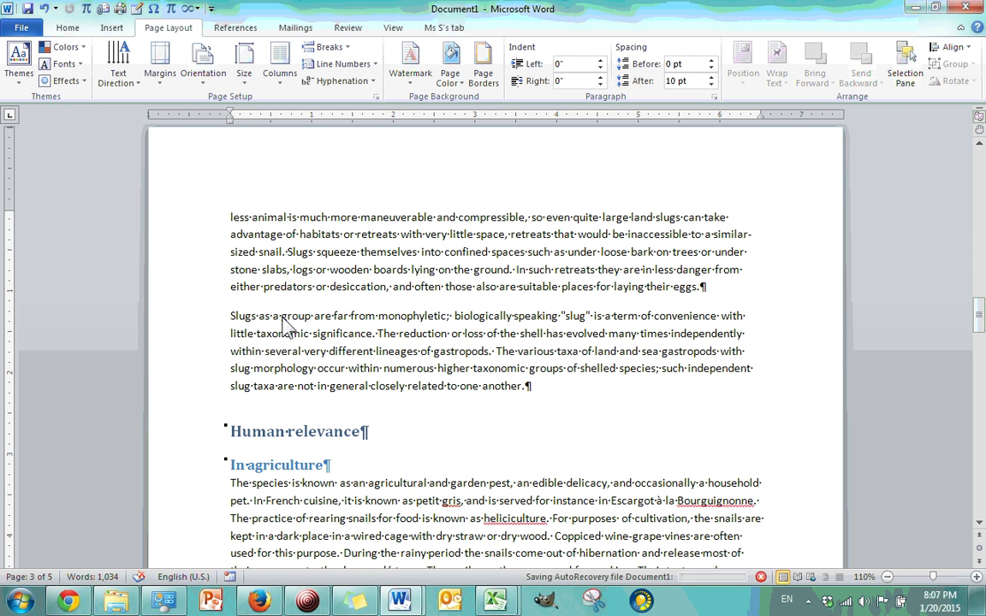
{"action": "left_click_drag", "start_coordinate": [230, 318], "coordinate": [562, 408]}
{"action": "left_click", "coordinate": [562, 408]}
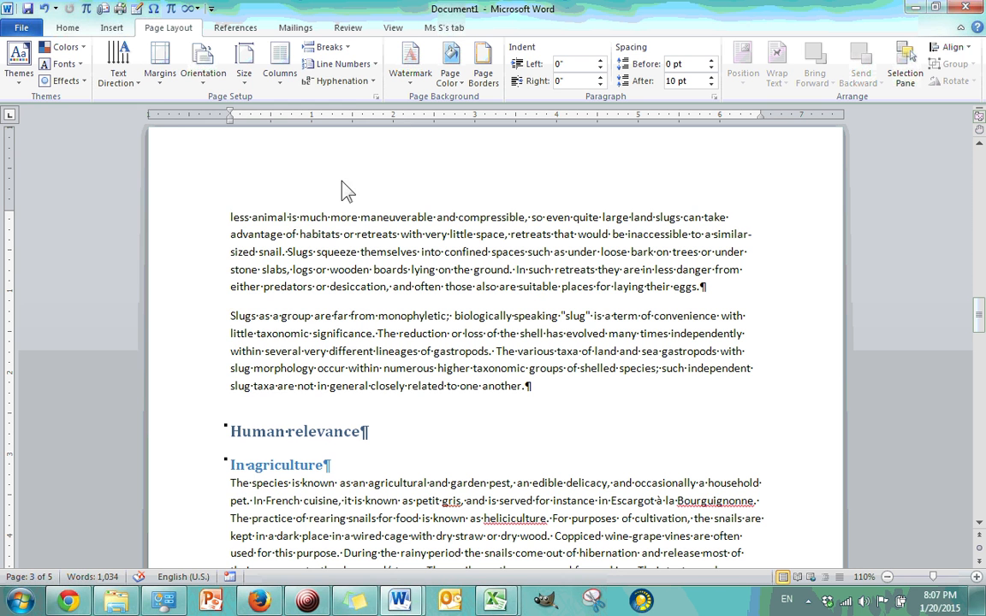
{"action": "left_click", "coordinate": [332, 47]}
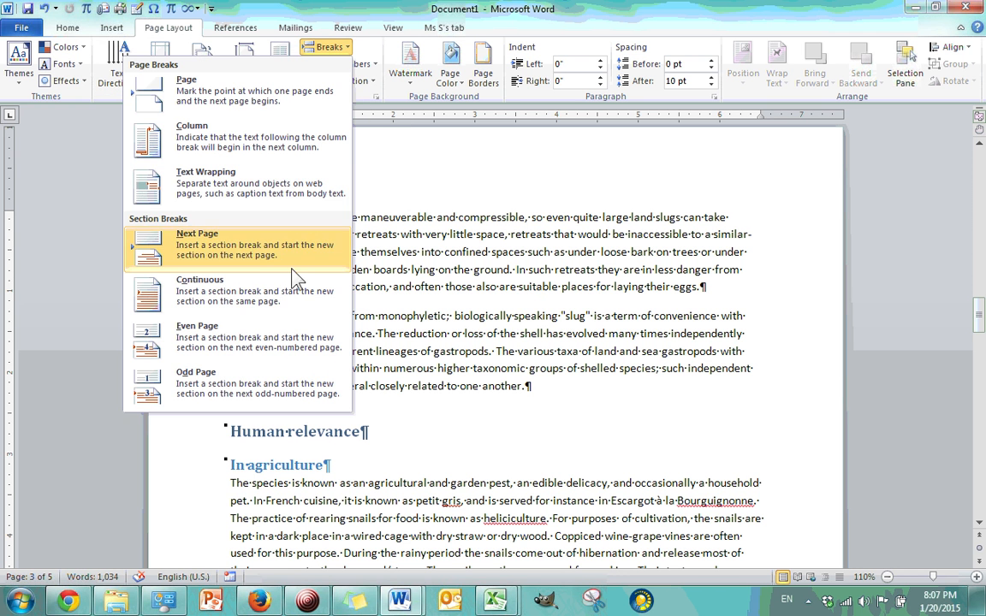
{"action": "left_click", "coordinate": [290, 295]}
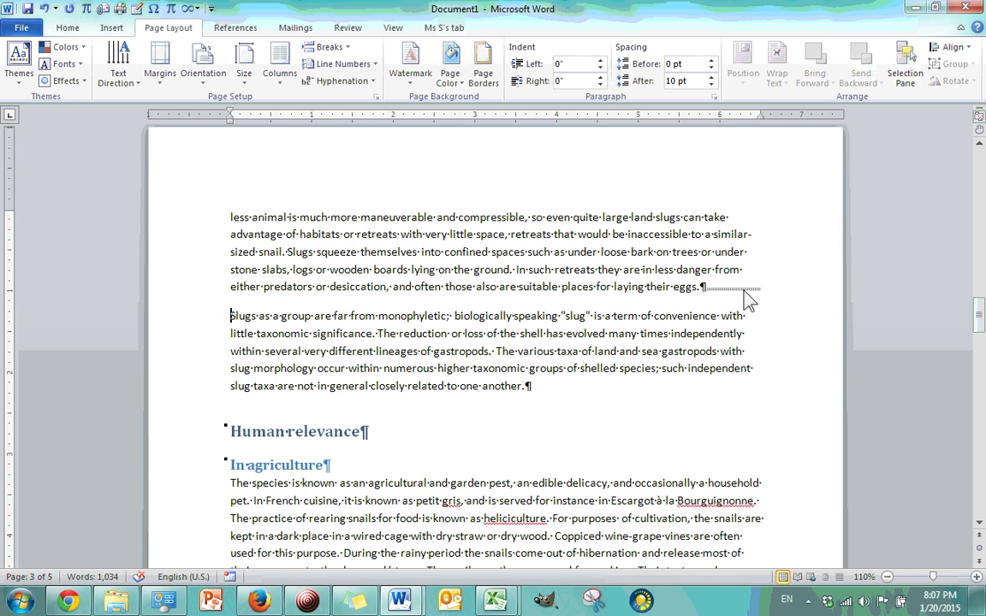
Insert a Continuous section break before the Human relevance heading
{"action": "double_click", "coordinate": [773, 301]}
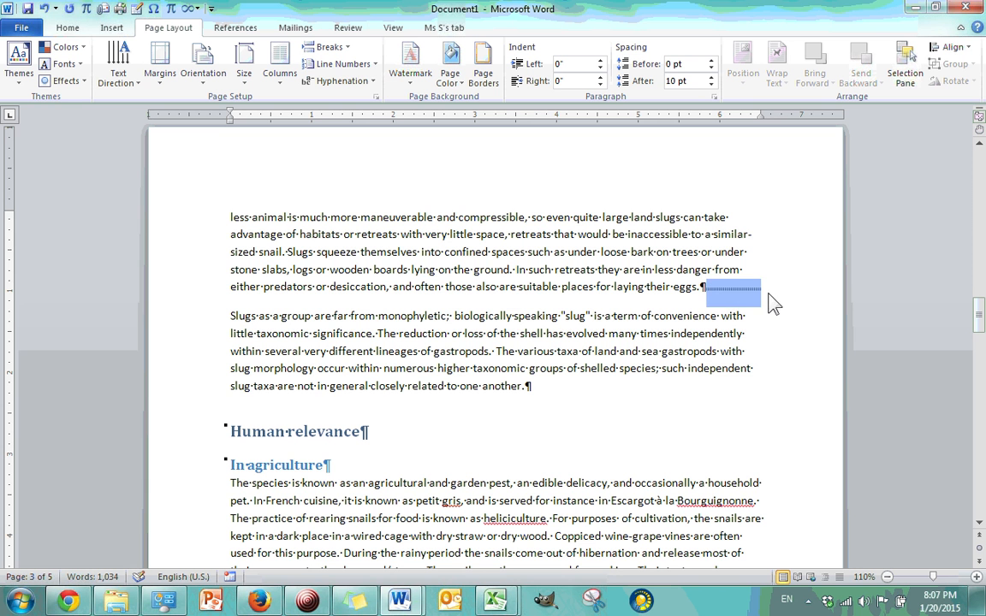
{"action": "left_click", "coordinate": [565, 407]}
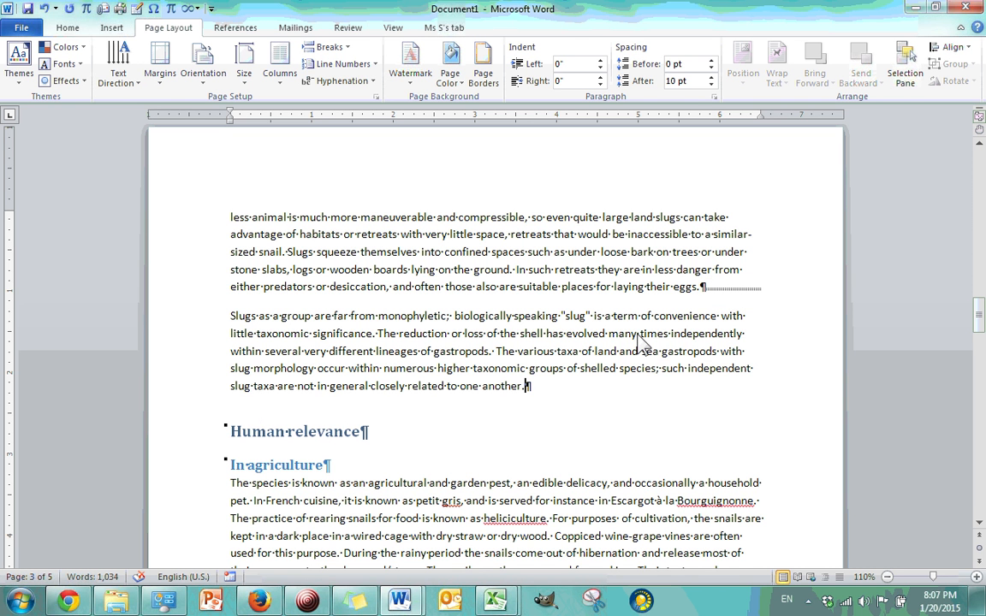
{"action": "key", "text": "Right"}
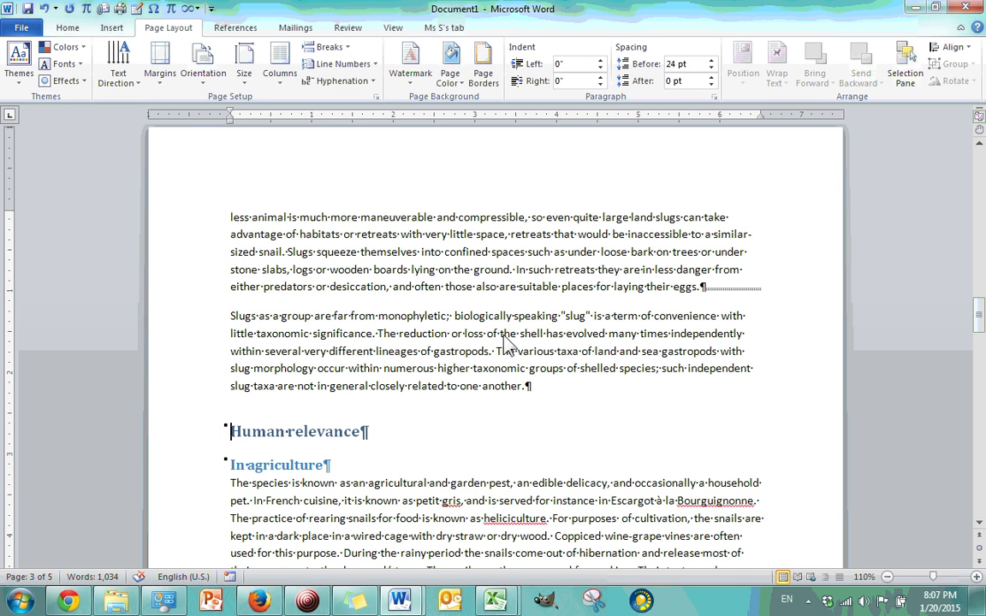
{"action": "left_click", "coordinate": [348, 48]}
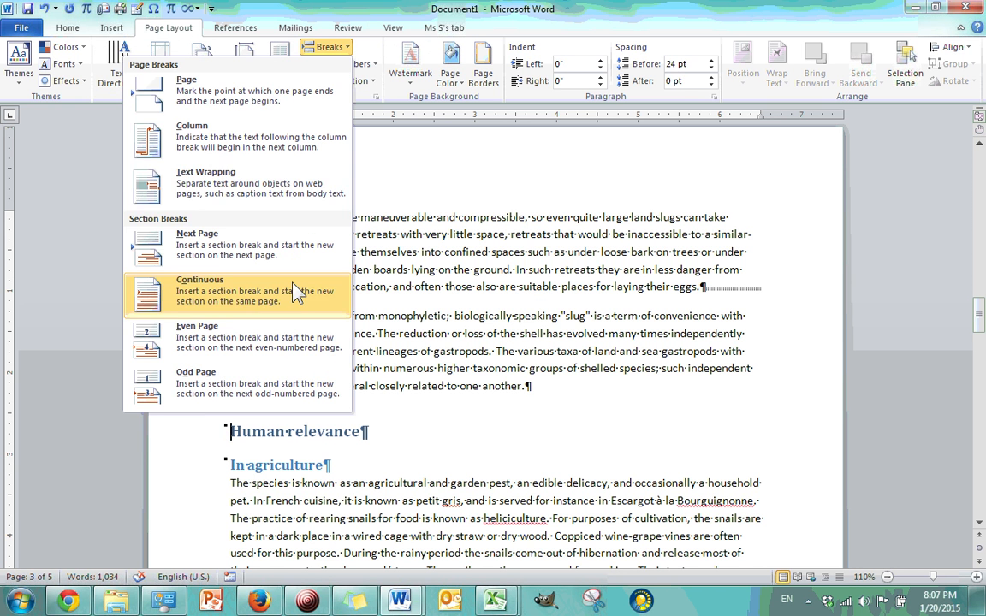
{"action": "left_click", "coordinate": [263, 254]}
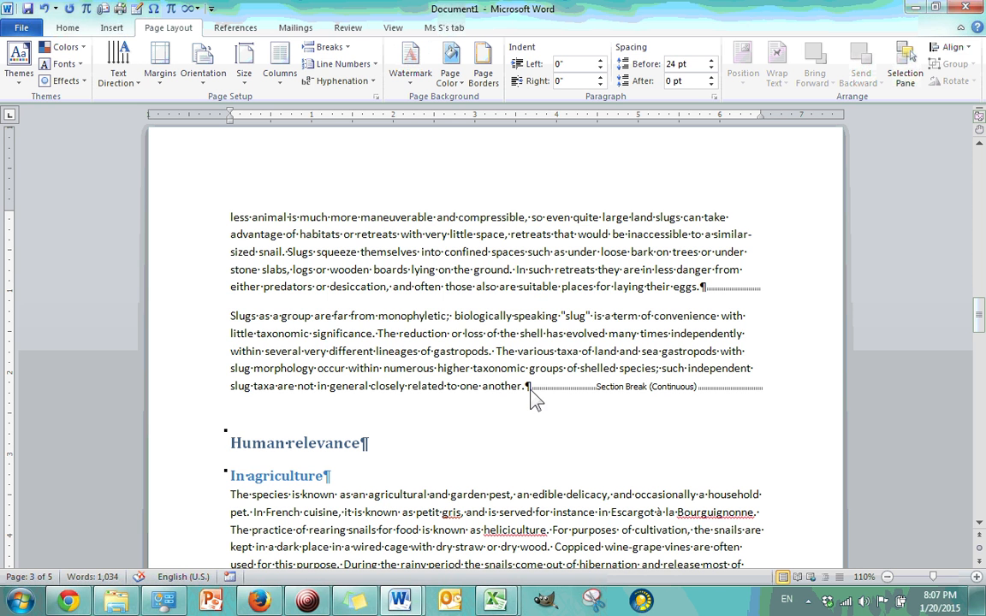
Examine the extent of the section starting "Slugs as a group are far from monophyletic" and review the available break types
{"action": "left_click_drag", "start_coordinate": [229, 317], "coordinate": [541, 396]}
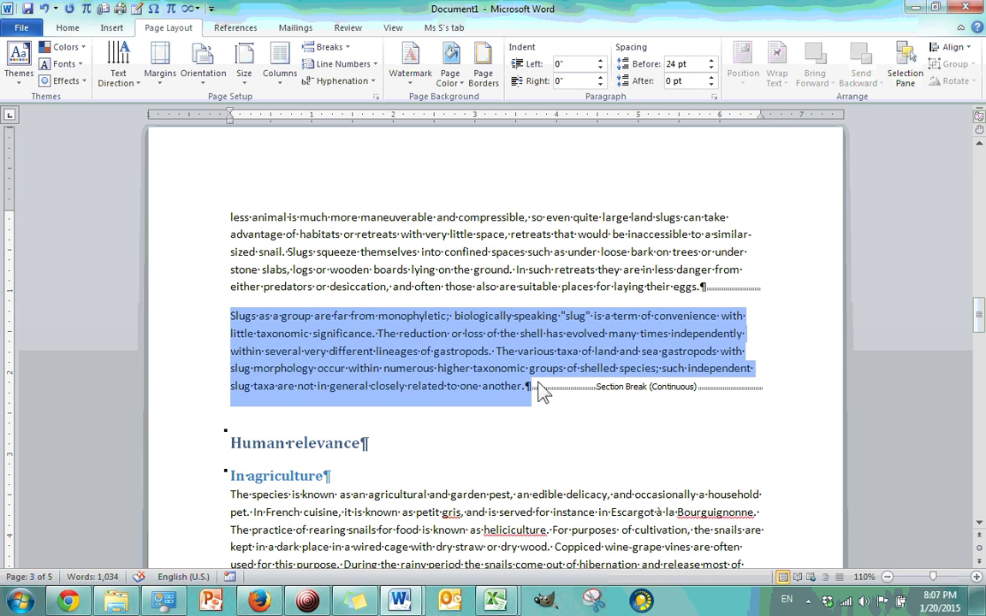
{"action": "left_click", "coordinate": [531, 396]}
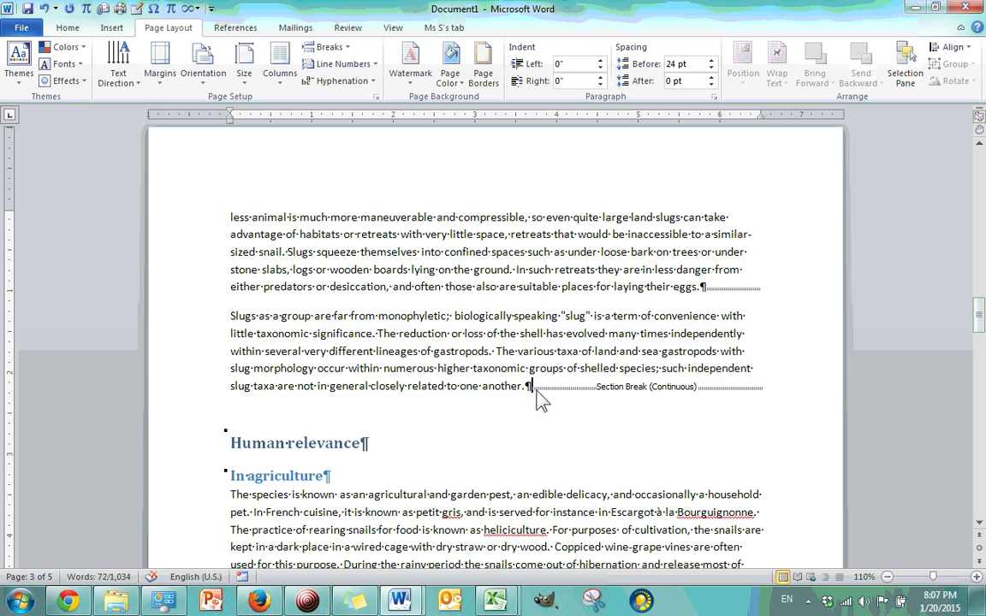
{"action": "key", "text": "Left"}
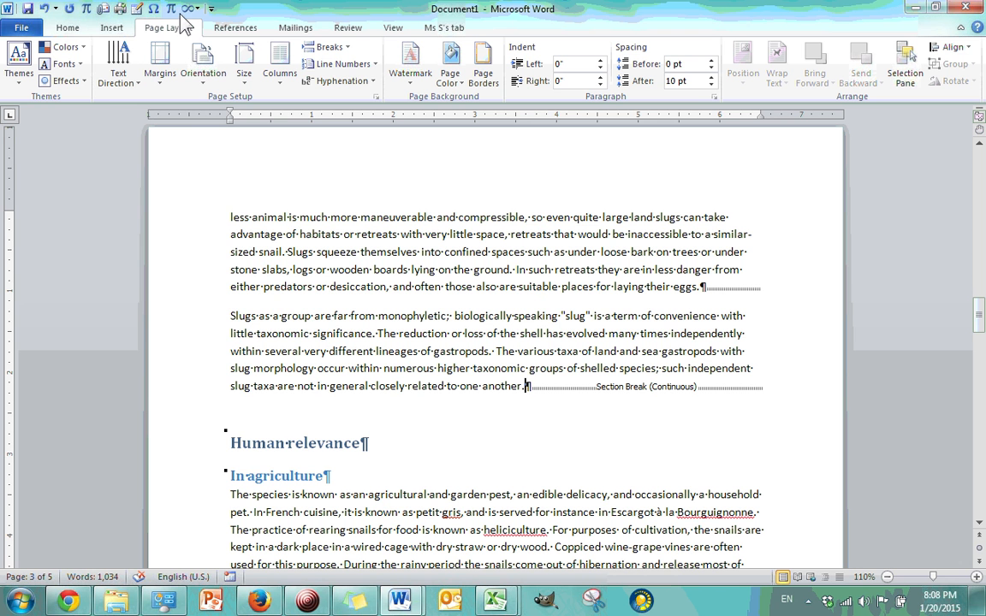
{"action": "left_click", "coordinate": [342, 52]}
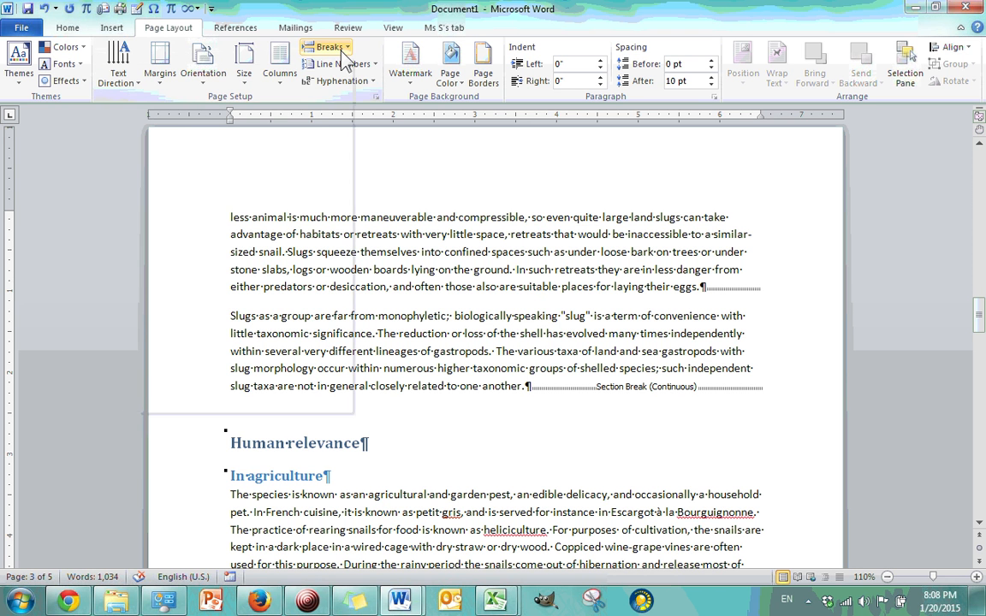
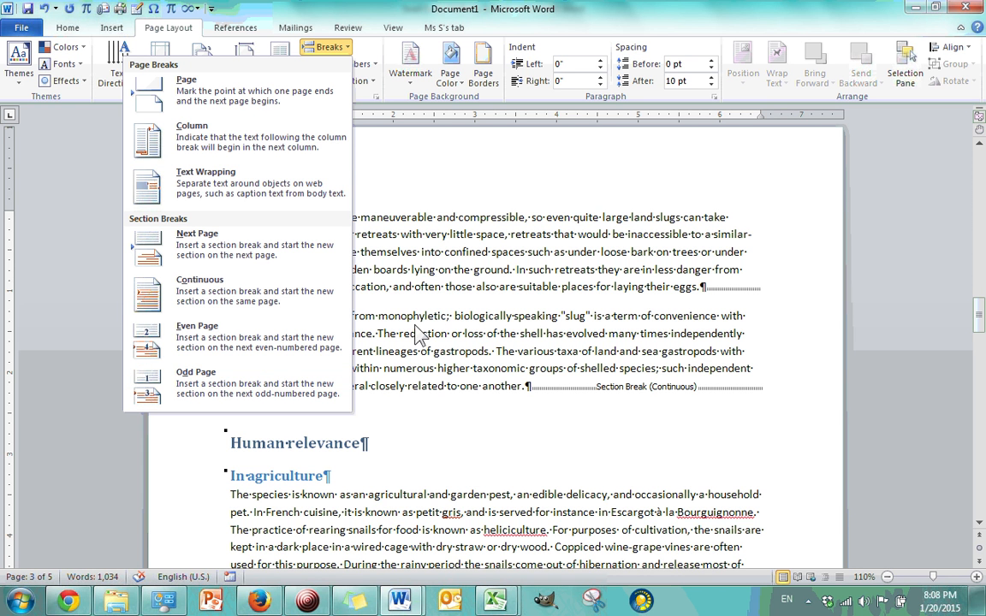
{"action": "left_click", "coordinate": [344, 49]}
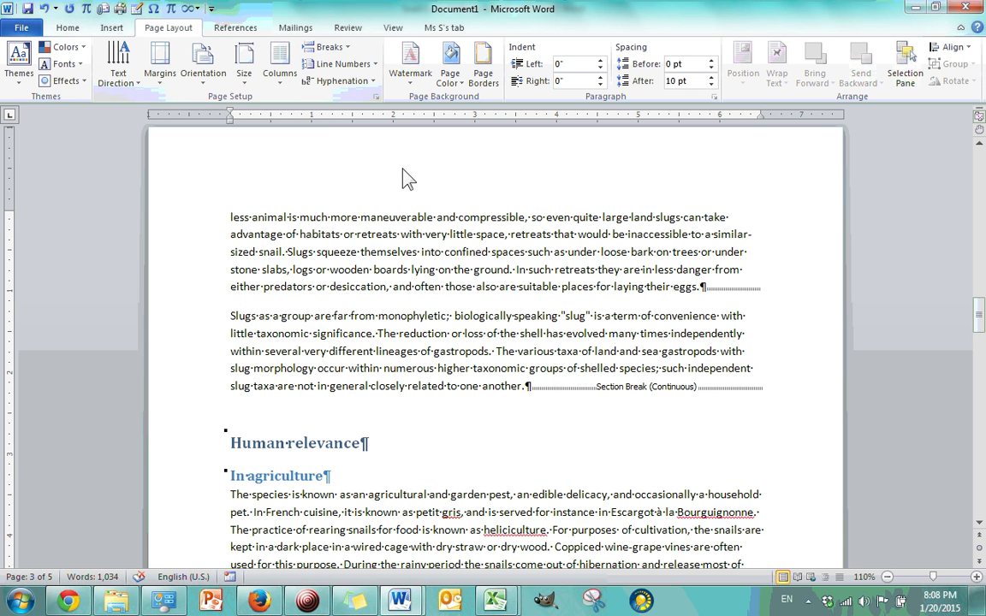
Place the cursor at the start of the first paragraph under the Snails title and hide the formatting marks
{"action": "scroll", "coordinate": [334, 288], "scroll_direction": "up", "scroll_amount": 10}
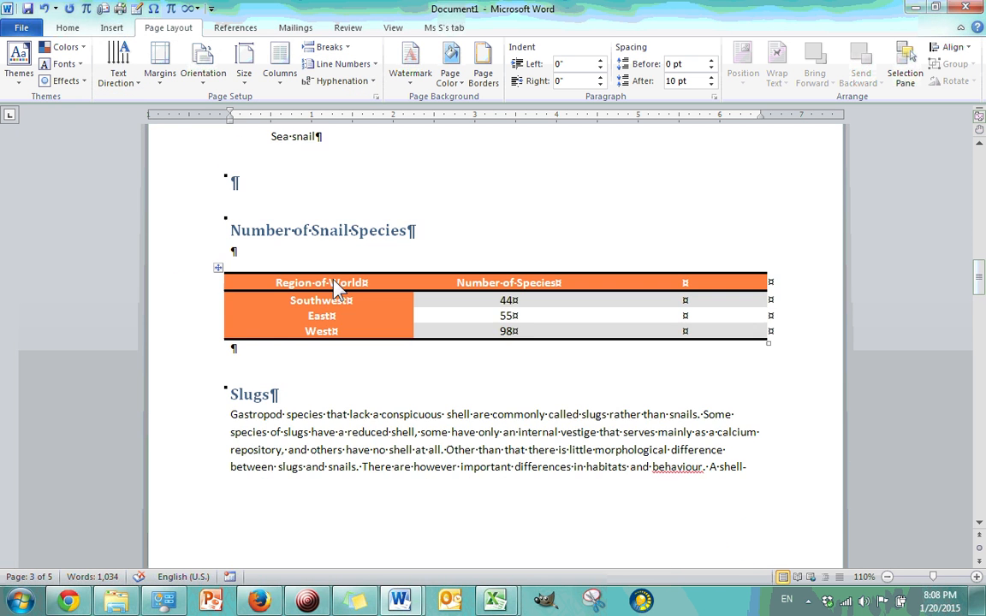
{"action": "scroll", "coordinate": [337, 289], "scroll_direction": "up", "scroll_amount": 15}
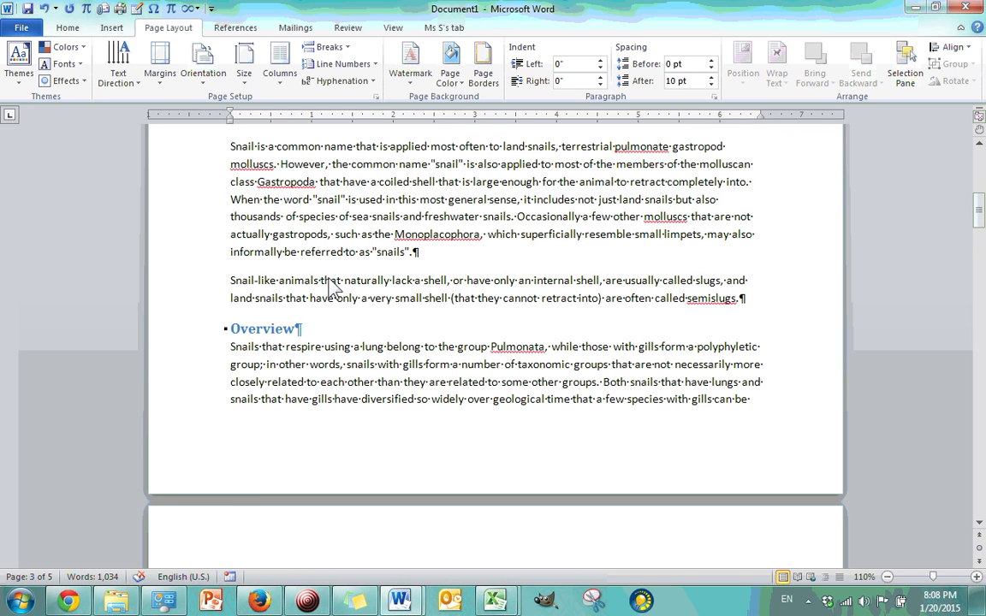
{"action": "scroll", "coordinate": [334, 288], "scroll_direction": "up", "scroll_amount": 3}
{"action": "scroll", "coordinate": [333, 286], "scroll_direction": "down", "scroll_amount": 2}
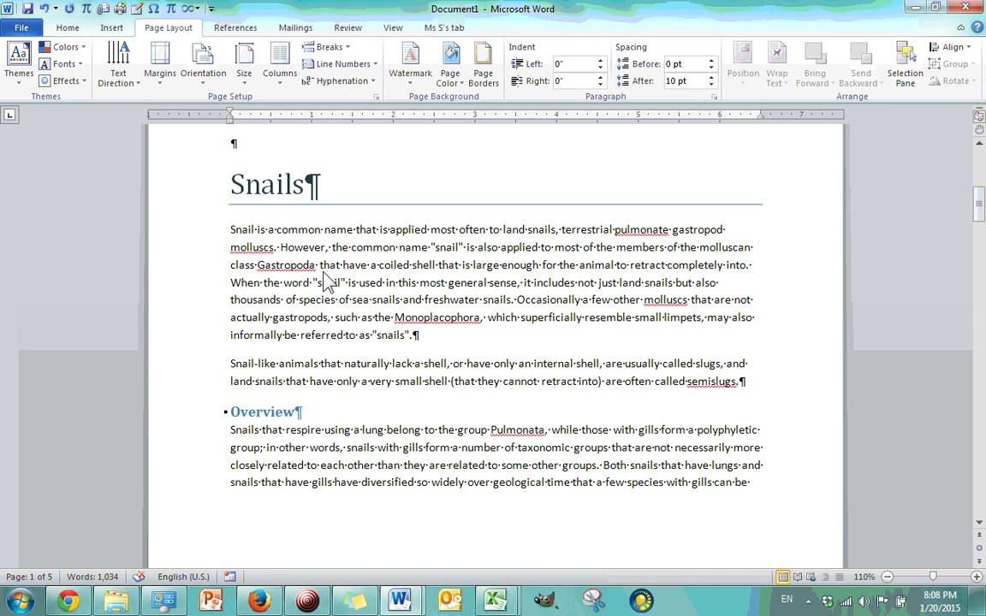
{"action": "left_click", "coordinate": [231, 228]}
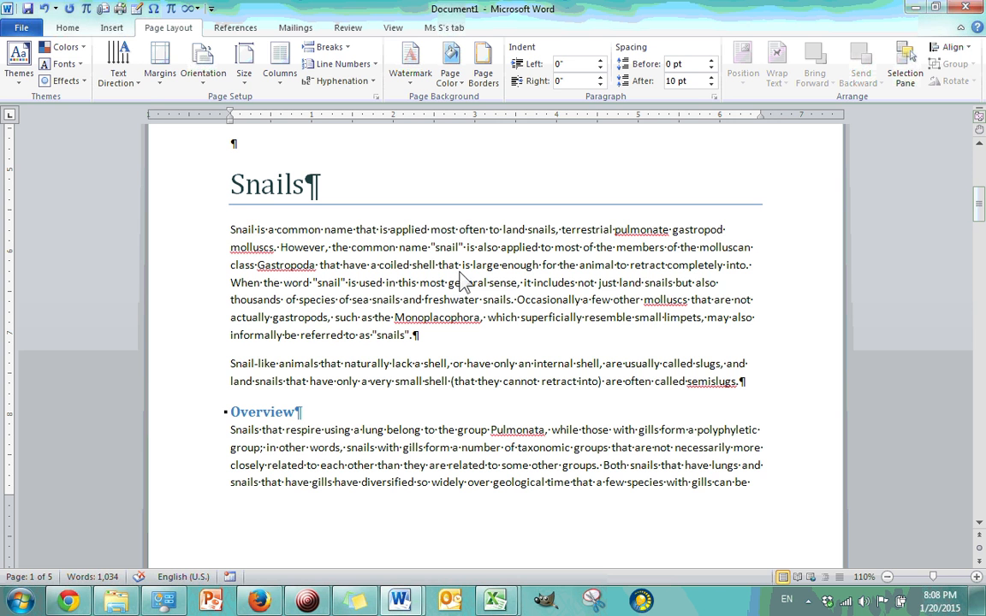
{"action": "left_click", "coordinate": [21, 30]}
{"action": "left_click", "coordinate": [68, 29]}
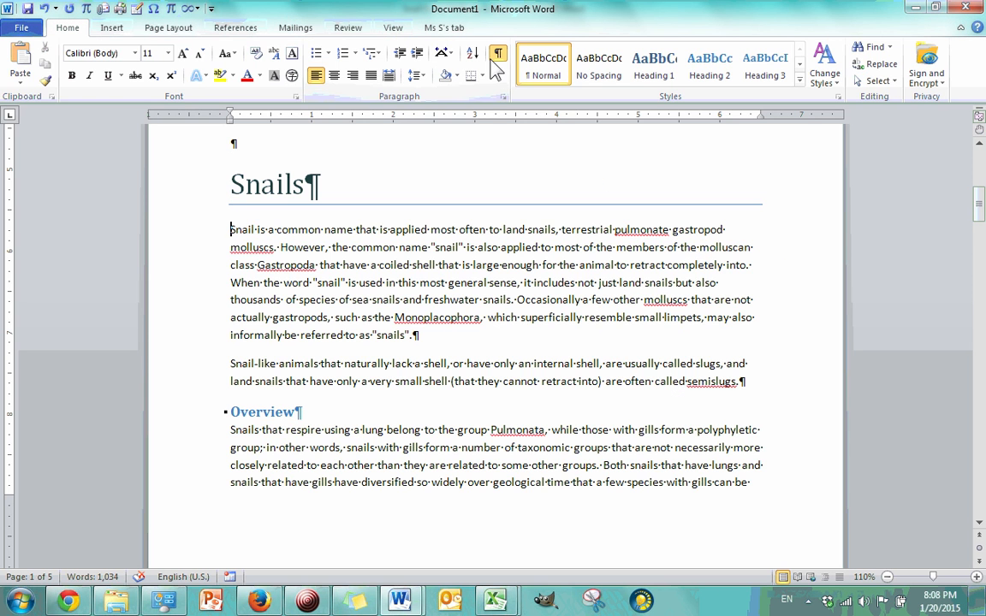
{"action": "left_click", "coordinate": [495, 57]}
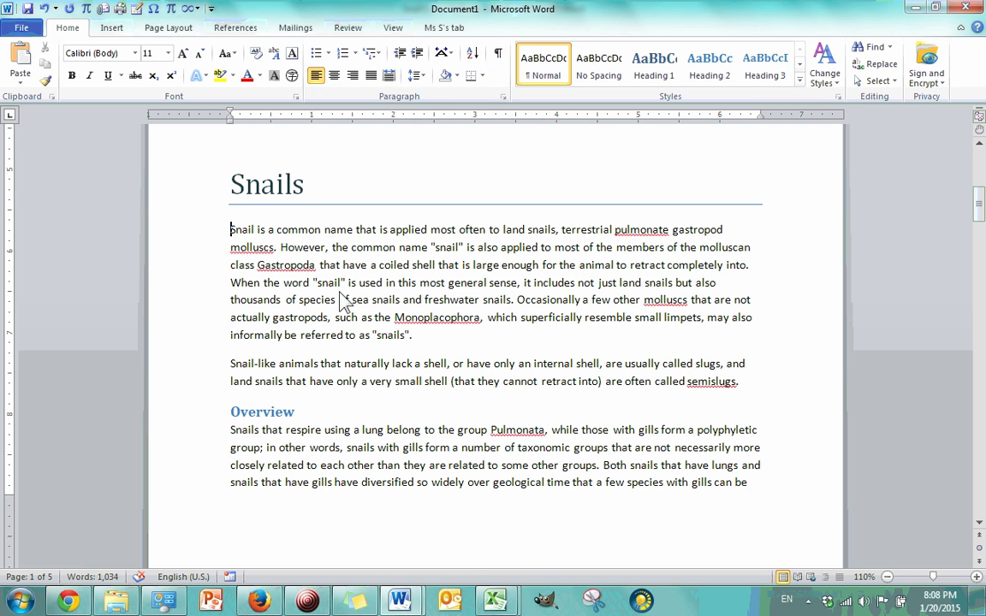
Apply Continuous line numbering to the essay's first section
{"action": "left_click", "coordinate": [170, 28]}
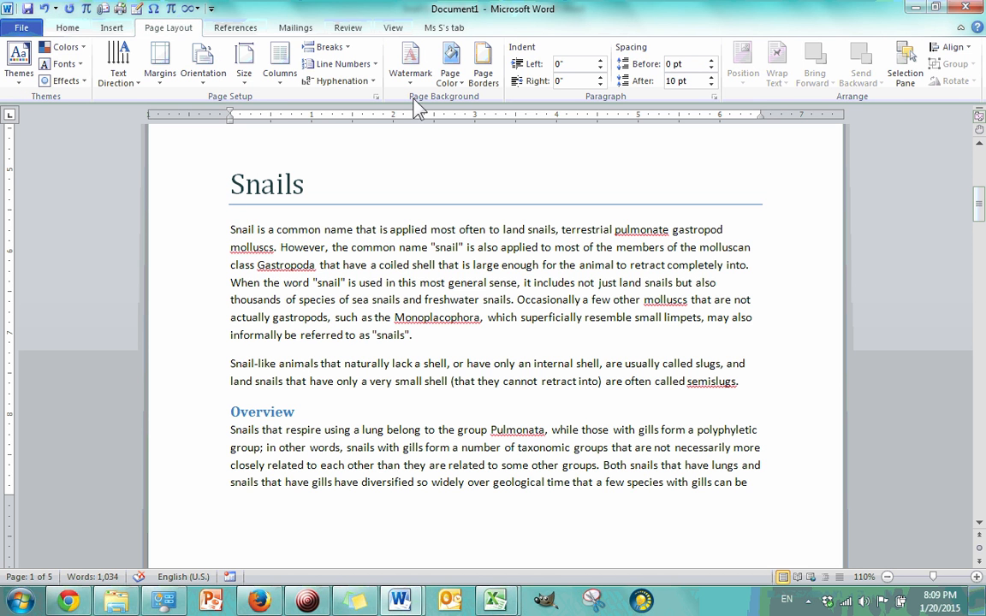
{"action": "left_click", "coordinate": [376, 65]}
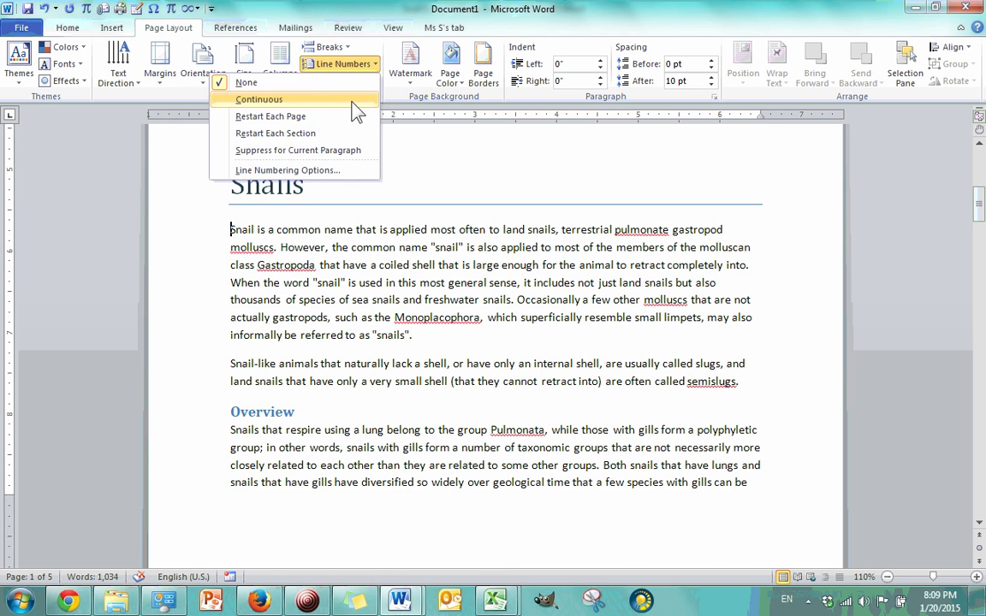
{"action": "left_click", "coordinate": [259, 99]}
Examine the line numbering from the table of contents through the section starting "Slugs as a group are far from monophyletic"
{"action": "scroll", "coordinate": [309, 256], "scroll_direction": "up", "scroll_amount": 10}
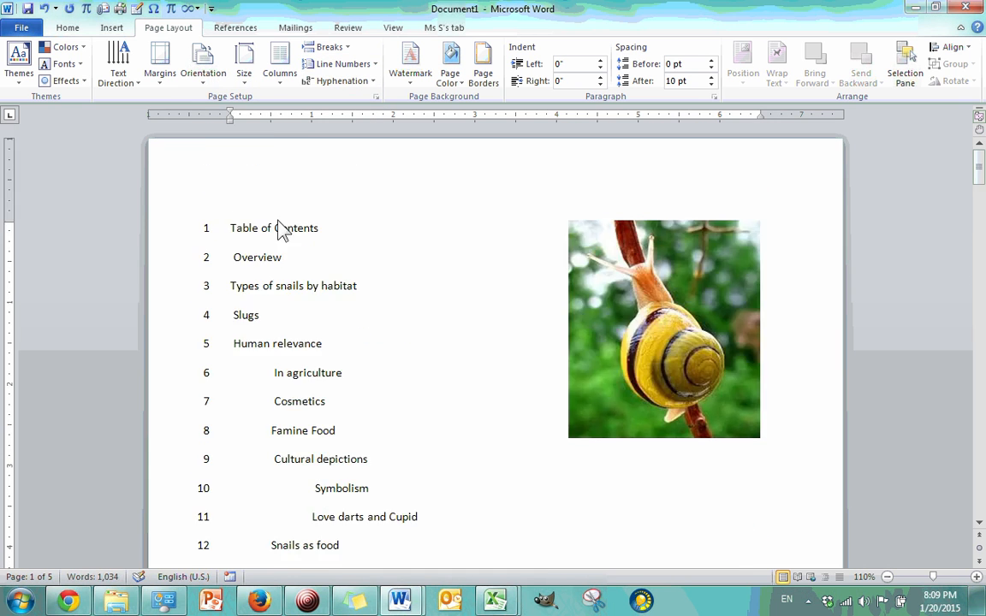
{"action": "scroll", "coordinate": [283, 231], "scroll_direction": "down", "scroll_amount": 3}
{"action": "left_click_drag", "start_coordinate": [980, 181], "coordinate": [974, 310]}
{"action": "left_click", "coordinate": [443, 329]}
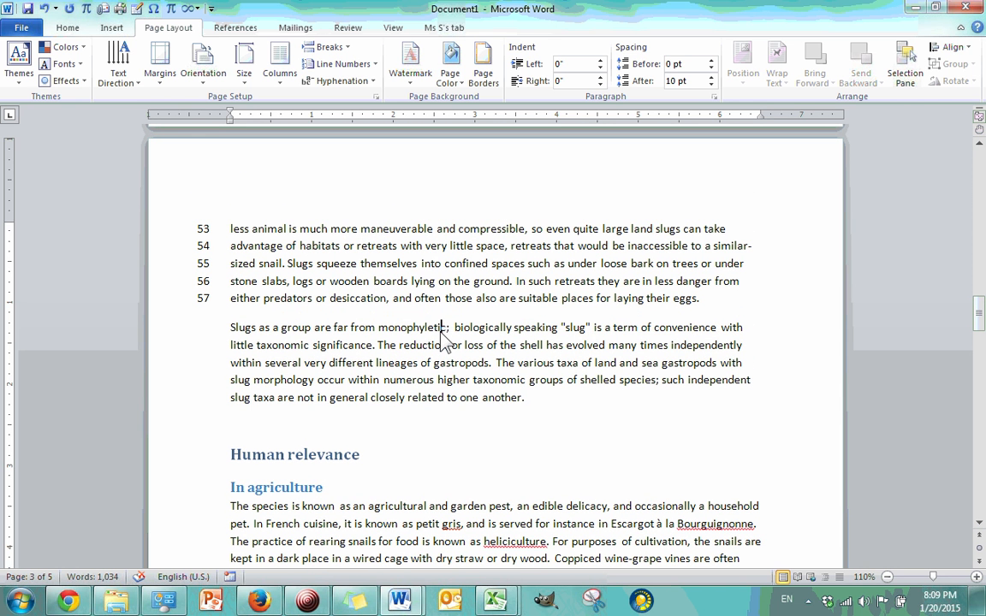
{"action": "left_click", "coordinate": [224, 336]}
{"action": "left_click", "coordinate": [325, 366]}
{"action": "left_click_drag", "start_coordinate": [533, 403], "coordinate": [240, 333]}
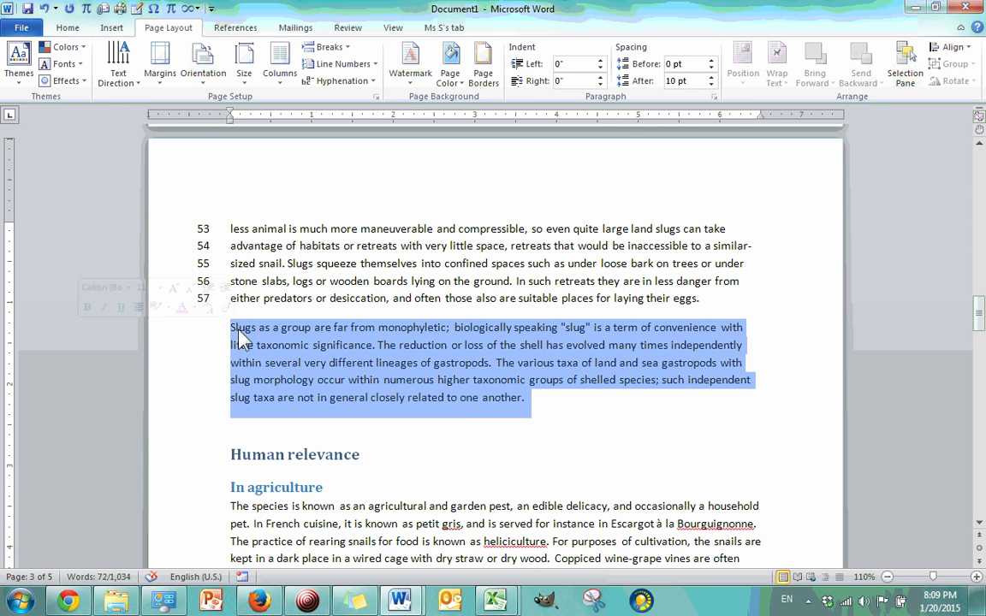
{"action": "left_click", "coordinate": [370, 345]}
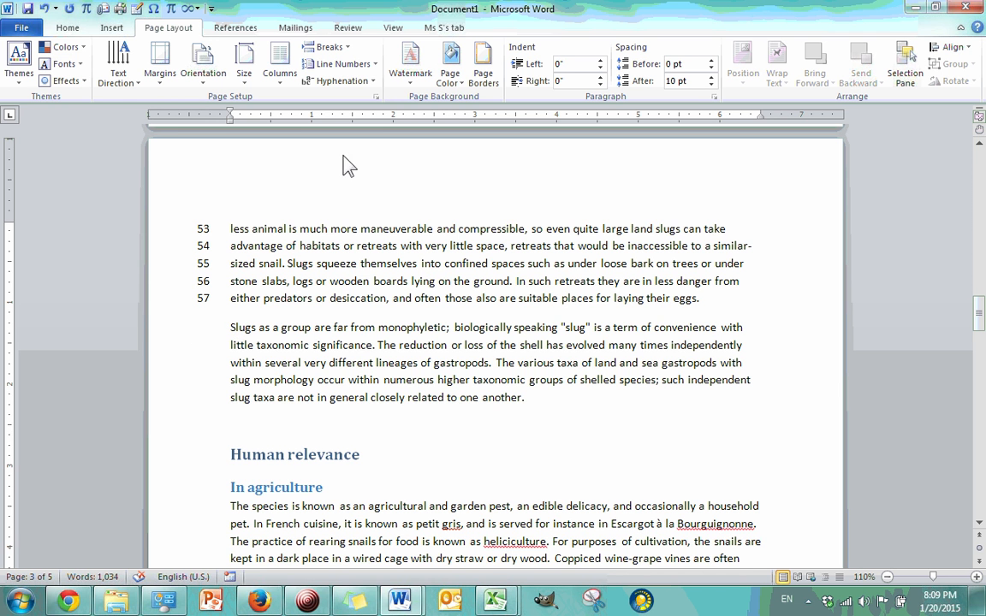
Set the line numbering of the essay's first section to Restart Each Page and check the numbers across the page boundary
{"action": "scroll", "coordinate": [385, 360], "scroll_direction": "up", "scroll_amount": 15}
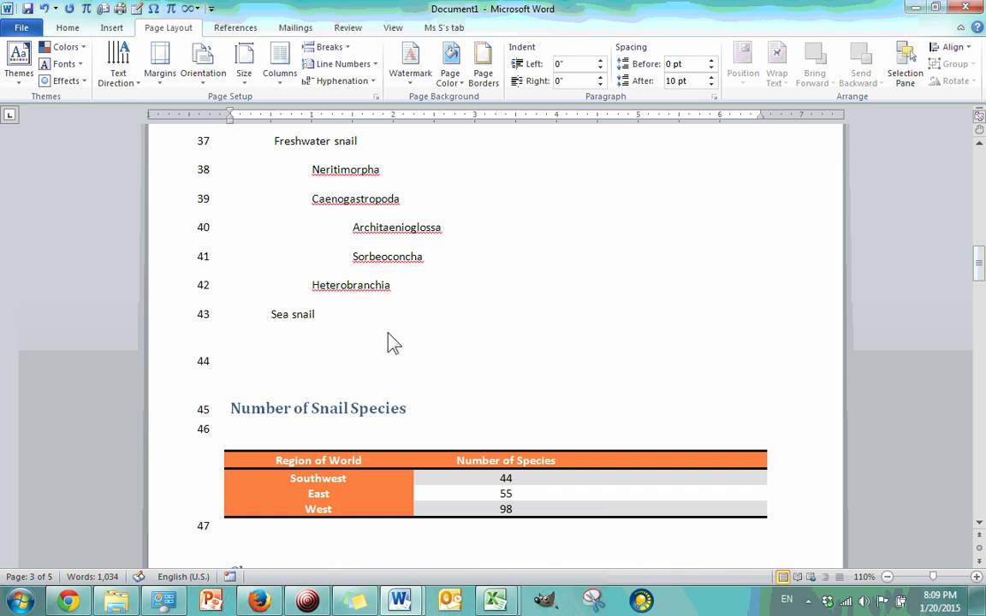
{"action": "scroll", "coordinate": [389, 341], "scroll_direction": "up", "scroll_amount": 13}
{"action": "scroll", "coordinate": [389, 341], "scroll_direction": "down", "scroll_amount": 6}
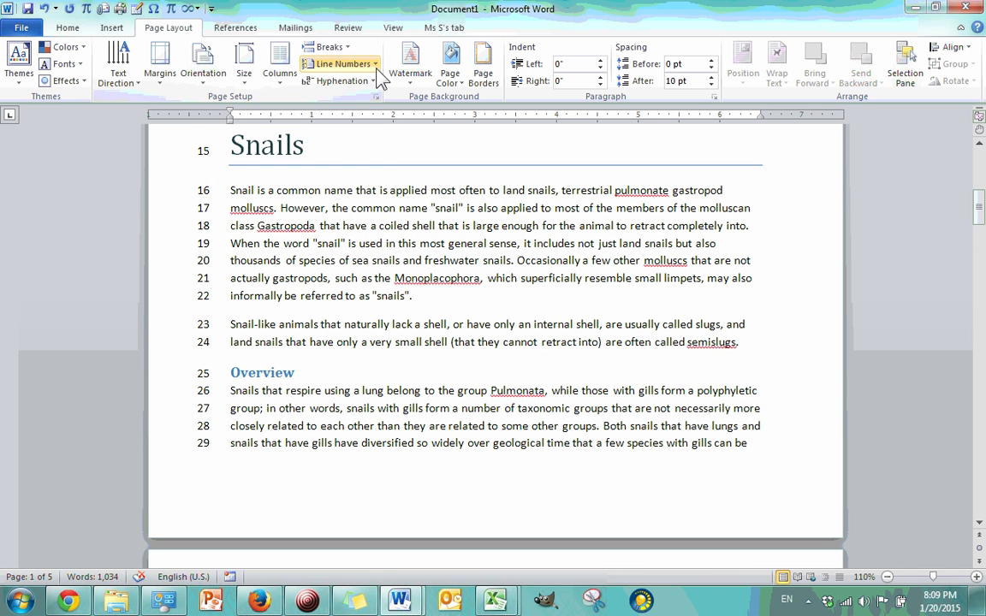
{"action": "left_click", "coordinate": [340, 64]}
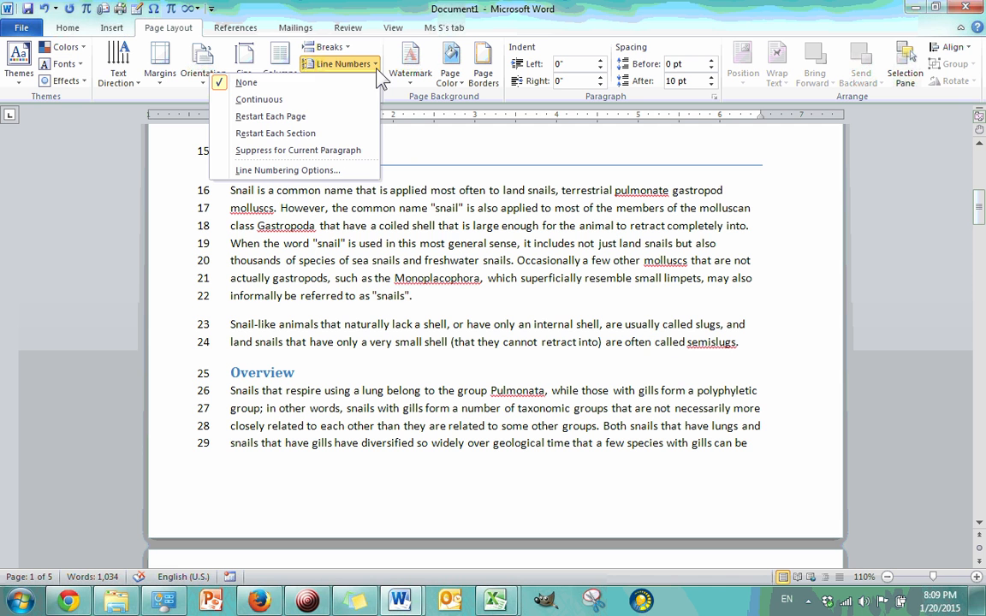
{"action": "left_click", "coordinate": [352, 118]}
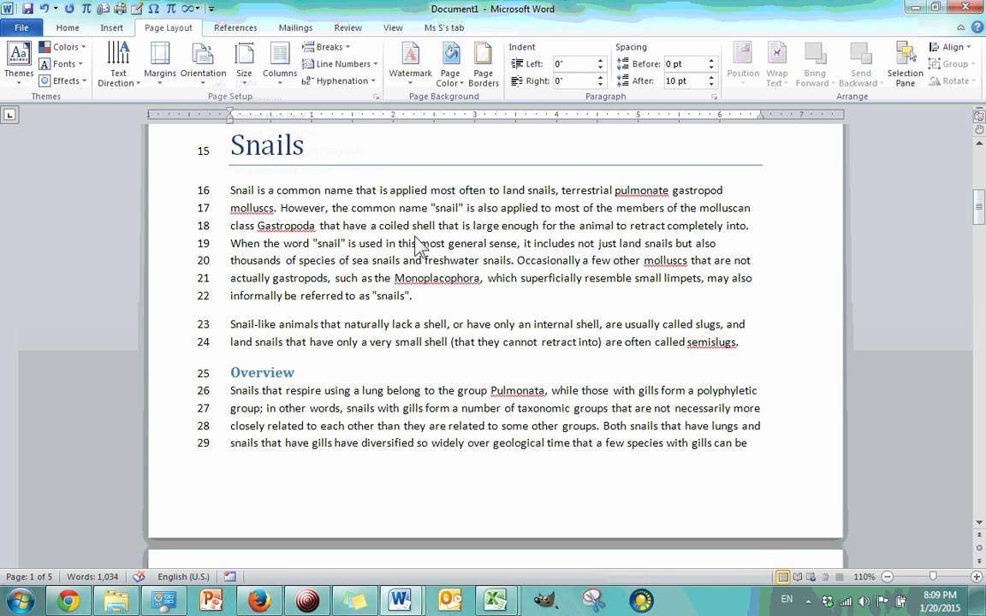
{"action": "left_click", "coordinate": [373, 66]}
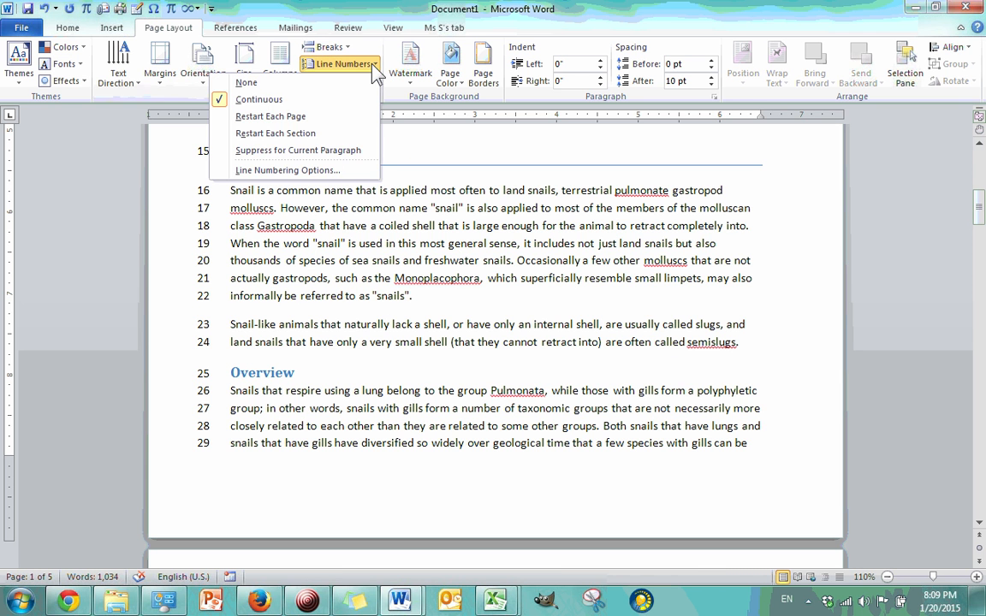
{"action": "left_click", "coordinate": [327, 118]}
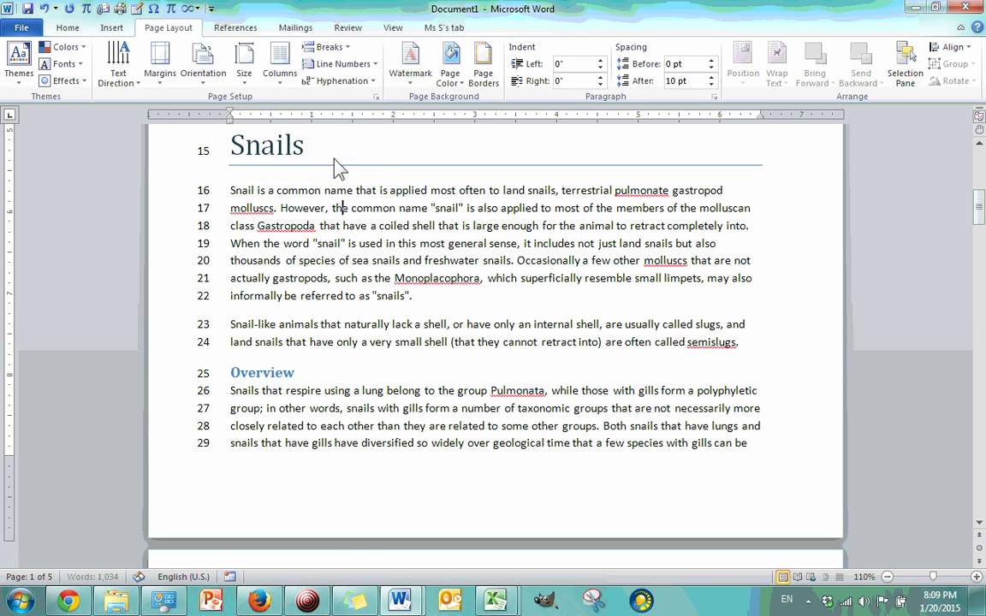
{"action": "scroll", "coordinate": [359, 247], "scroll_direction": "down", "scroll_amount": 8}
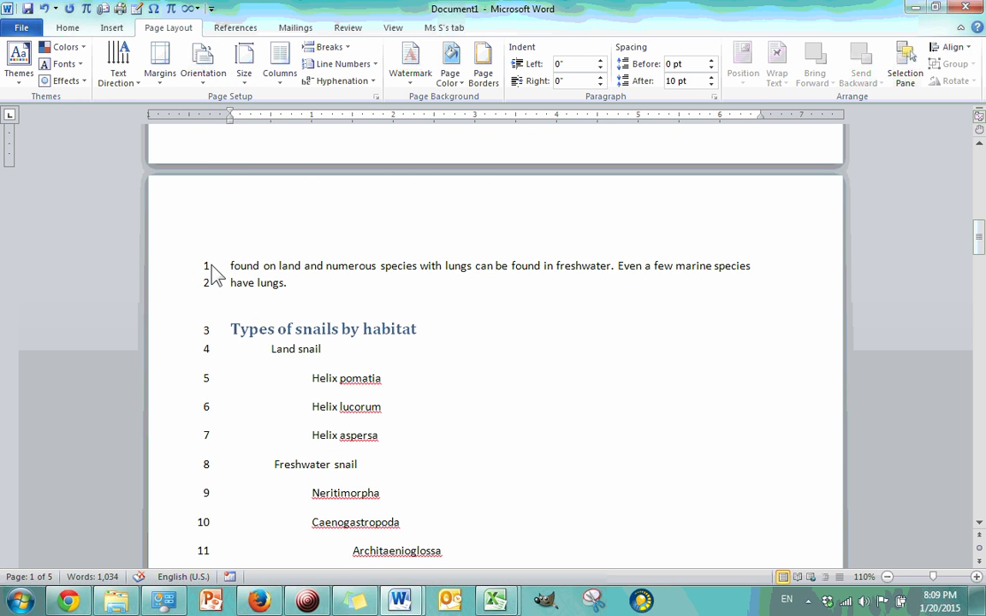
{"action": "scroll", "coordinate": [231, 270], "scroll_direction": "up", "scroll_amount": 2}
Switch the first section's line numbering to Continuous for comparison, and back to Restart Each Page
{"action": "left_click", "coordinate": [333, 65]}
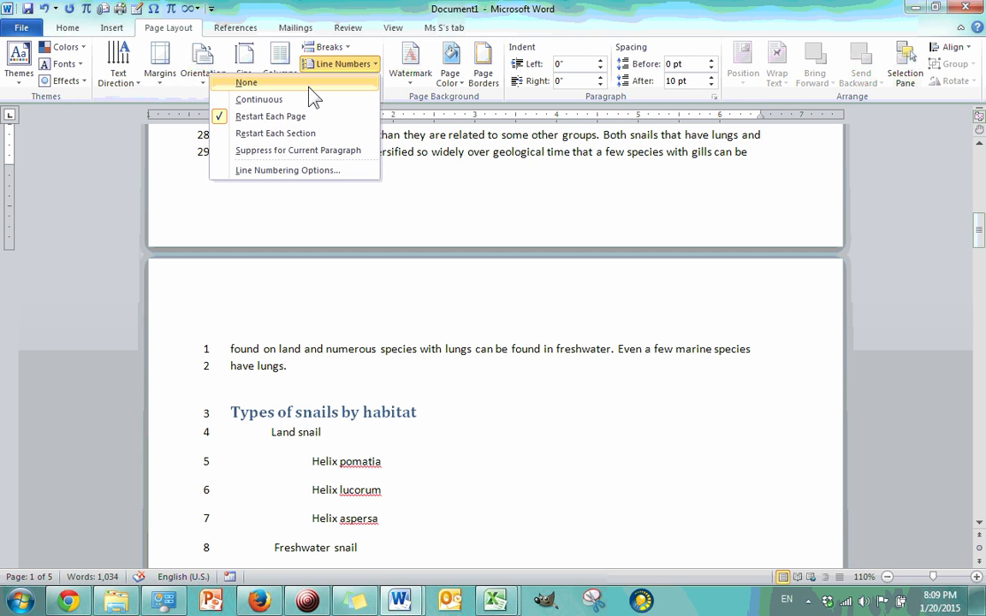
{"action": "left_click", "coordinate": [259, 99]}
{"action": "scroll", "coordinate": [204, 342], "scroll_direction": "down", "scroll_amount": 6}
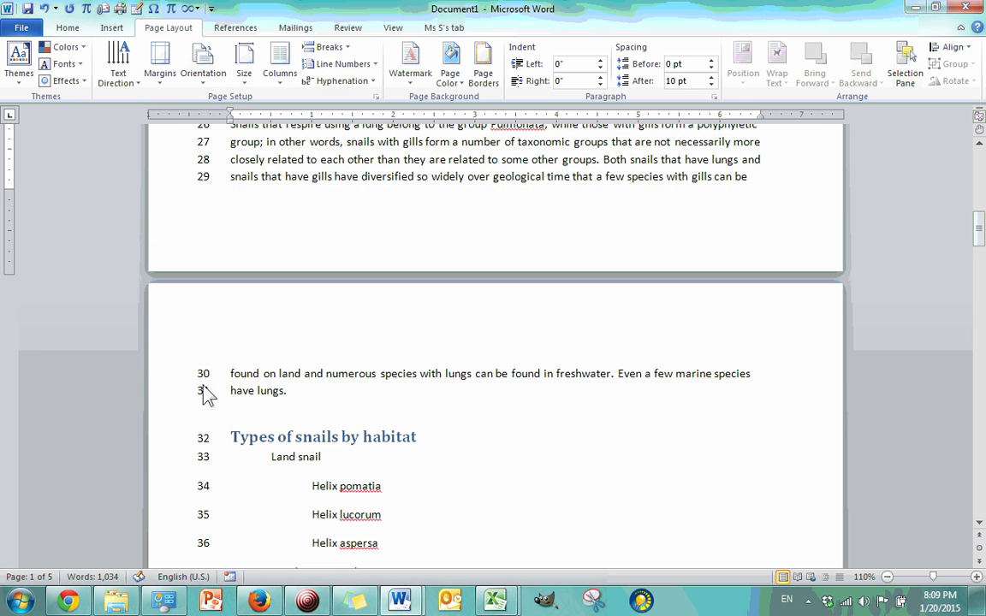
{"action": "left_click", "coordinate": [377, 65]}
{"action": "left_click", "coordinate": [291, 116]}
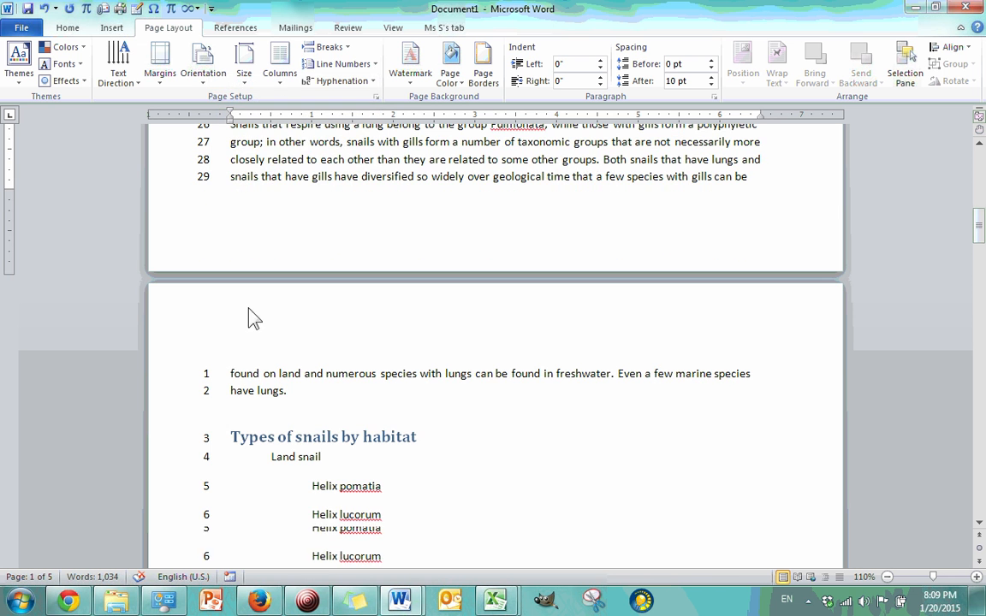
Set the first section's line numbering to Restart Each Section and check the numbers through the Slugs text
{"action": "left_click", "coordinate": [375, 66]}
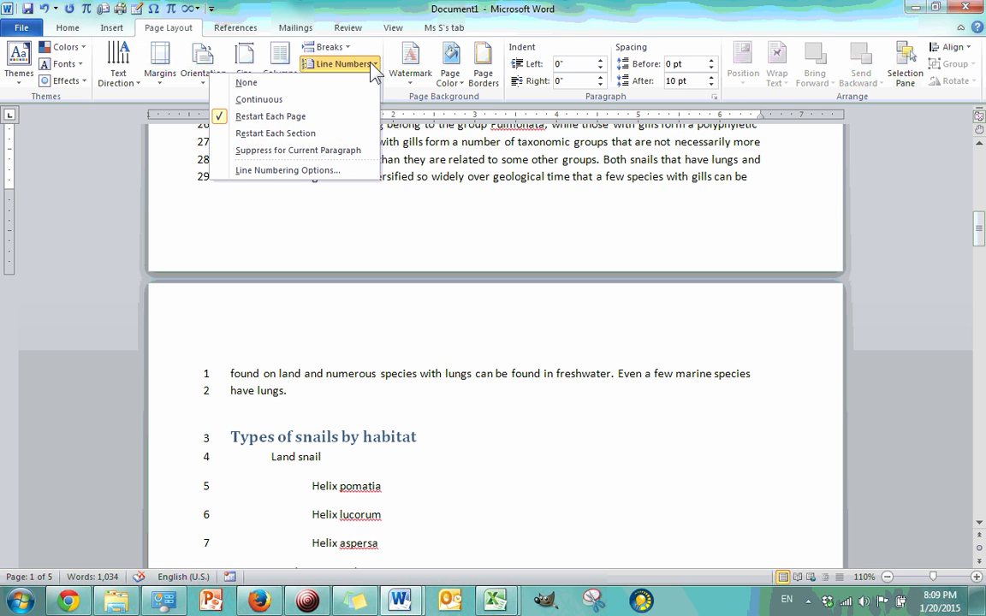
{"action": "left_click", "coordinate": [298, 133]}
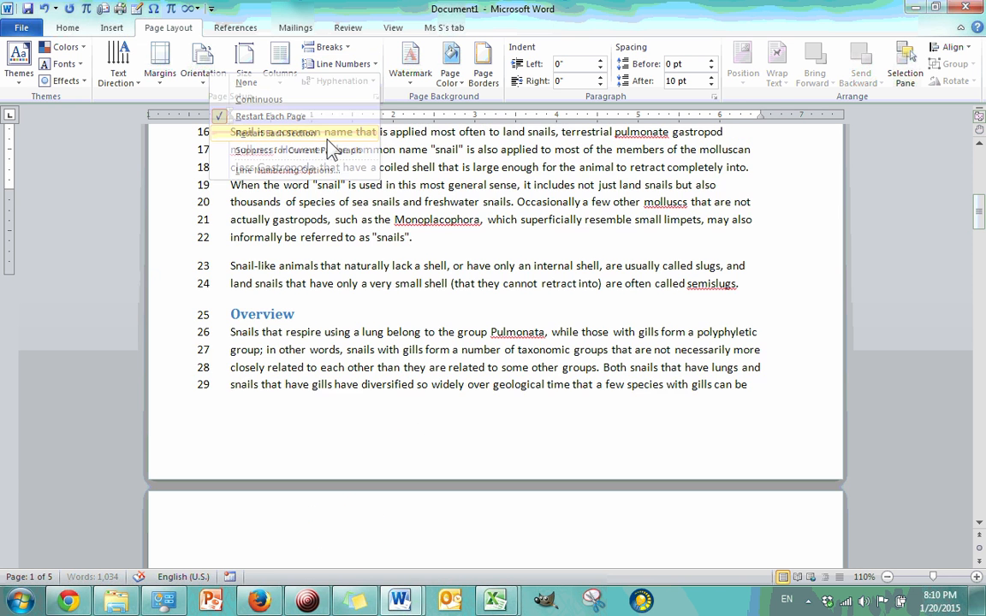
{"action": "scroll", "coordinate": [381, 196], "scroll_direction": "down", "scroll_amount": 20}
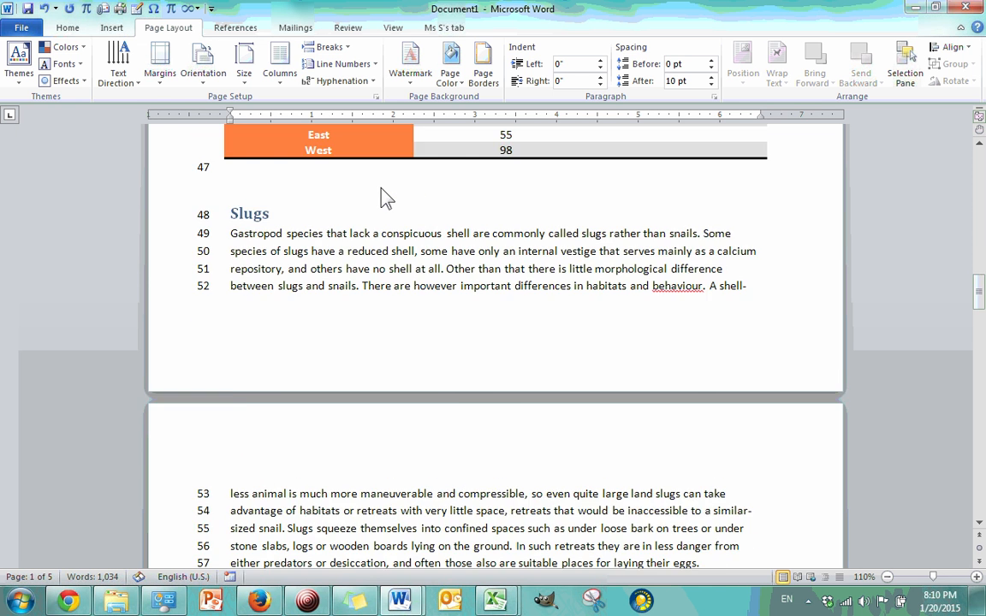
{"action": "scroll", "coordinate": [387, 197], "scroll_direction": "down", "scroll_amount": 2}
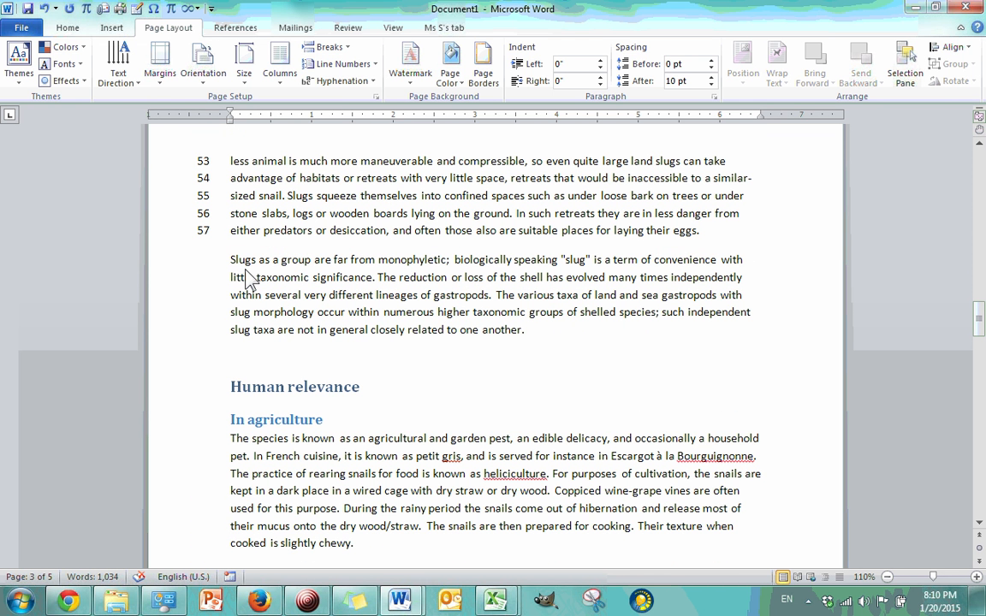
Number the lines of the section starting "Slugs as a group" continuously, and switch that section to Restart Each Section
{"action": "left_click", "coordinate": [322, 61]}
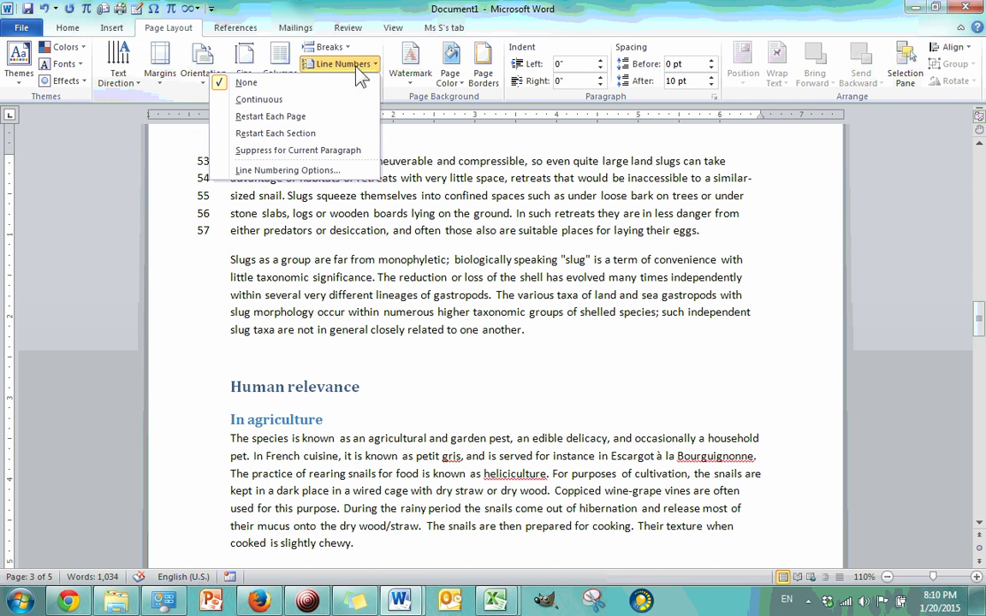
{"action": "left_click", "coordinate": [310, 110]}
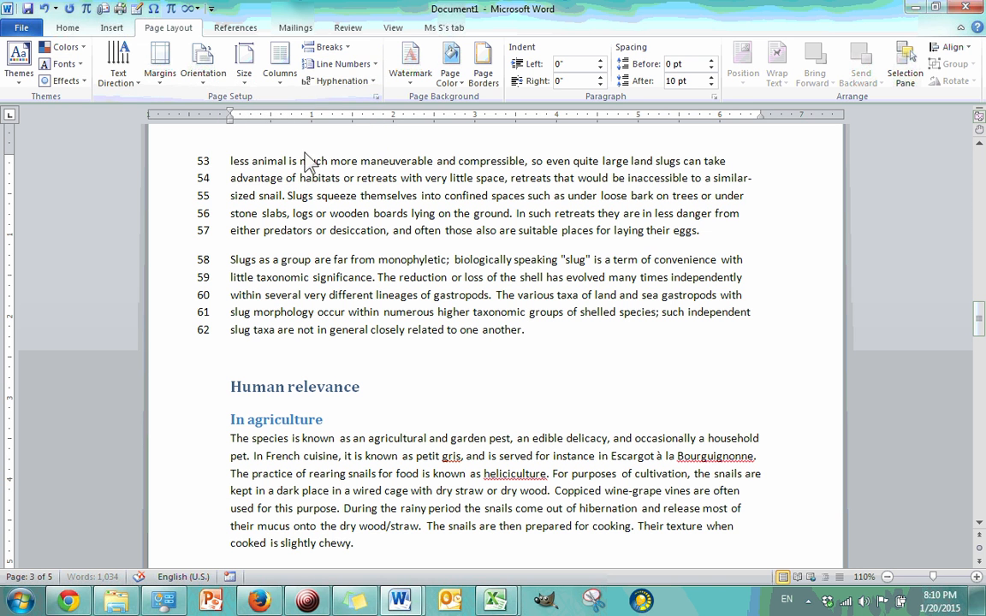
{"action": "left_click", "coordinate": [318, 60]}
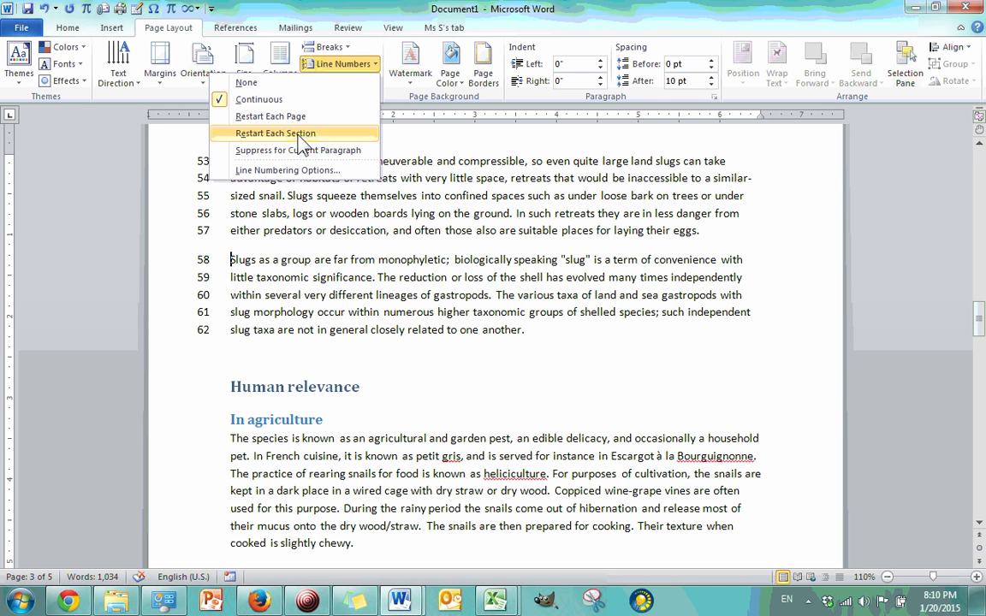
{"action": "left_click", "coordinate": [299, 133]}
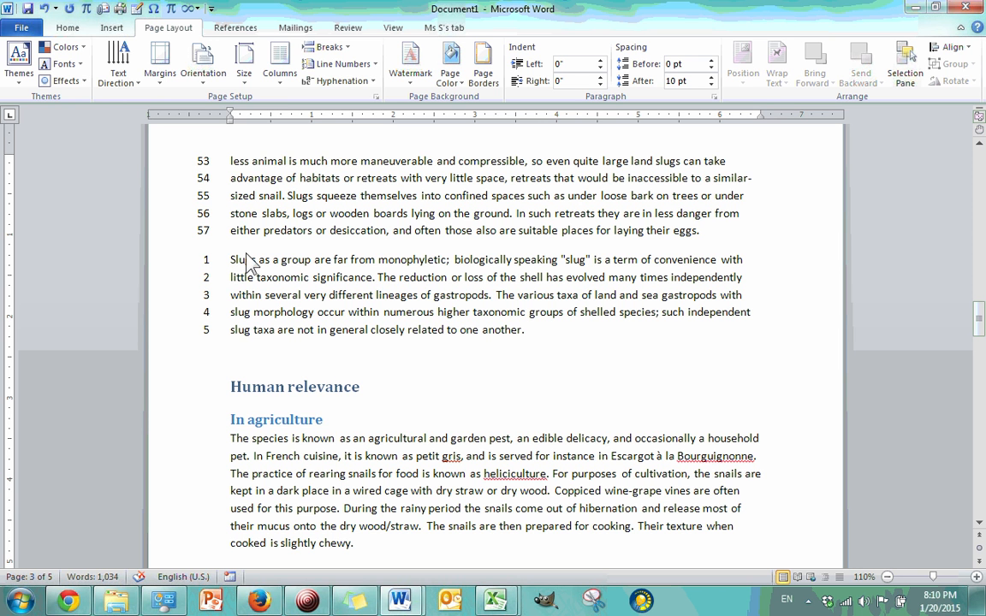
{"action": "left_click", "coordinate": [376, 66]}
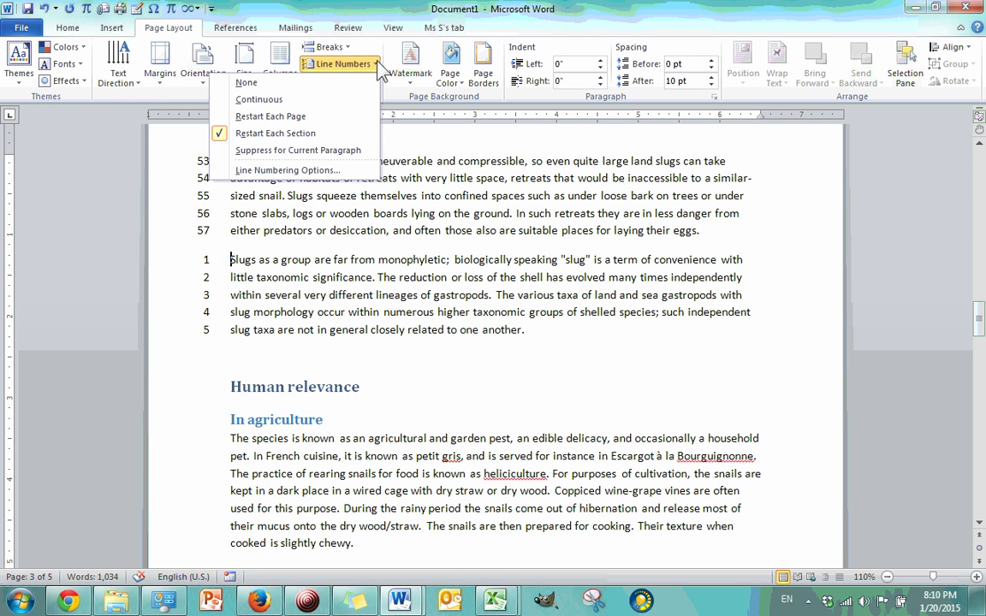
{"action": "left_click", "coordinate": [387, 216]}
Suppress line numbering for the body paragraph under the Overview heading
{"action": "scroll", "coordinate": [386, 221], "scroll_direction": "up", "scroll_amount": 5}
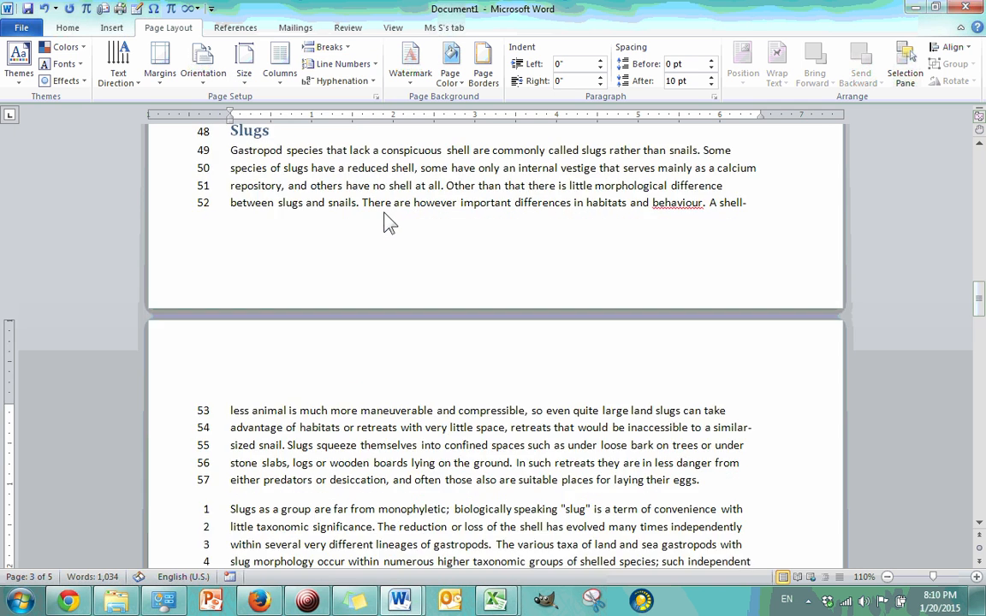
{"action": "scroll", "coordinate": [385, 221], "scroll_direction": "up", "scroll_amount": 10}
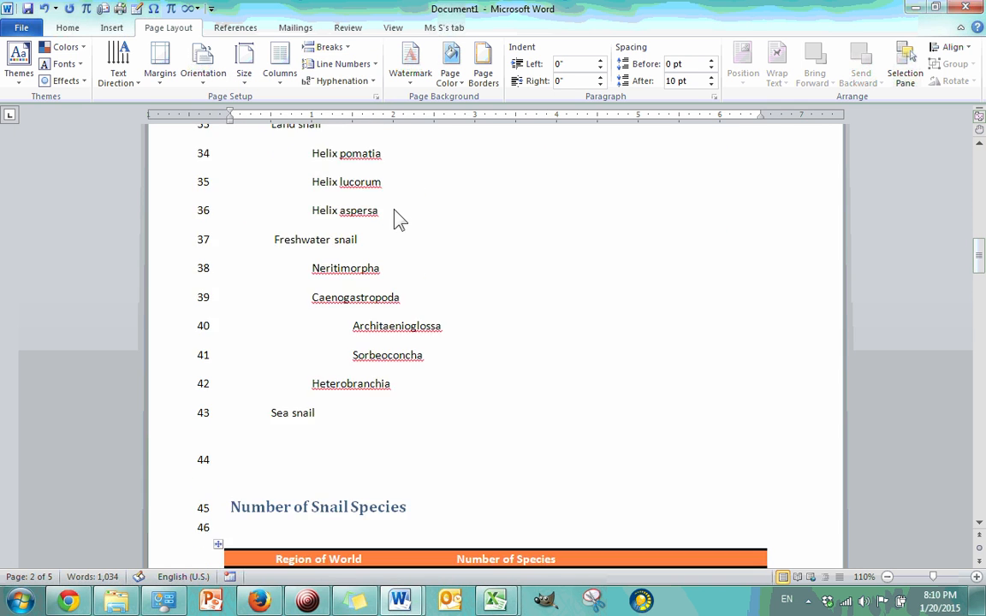
{"action": "scroll", "coordinate": [398, 218], "scroll_direction": "up", "scroll_amount": 8}
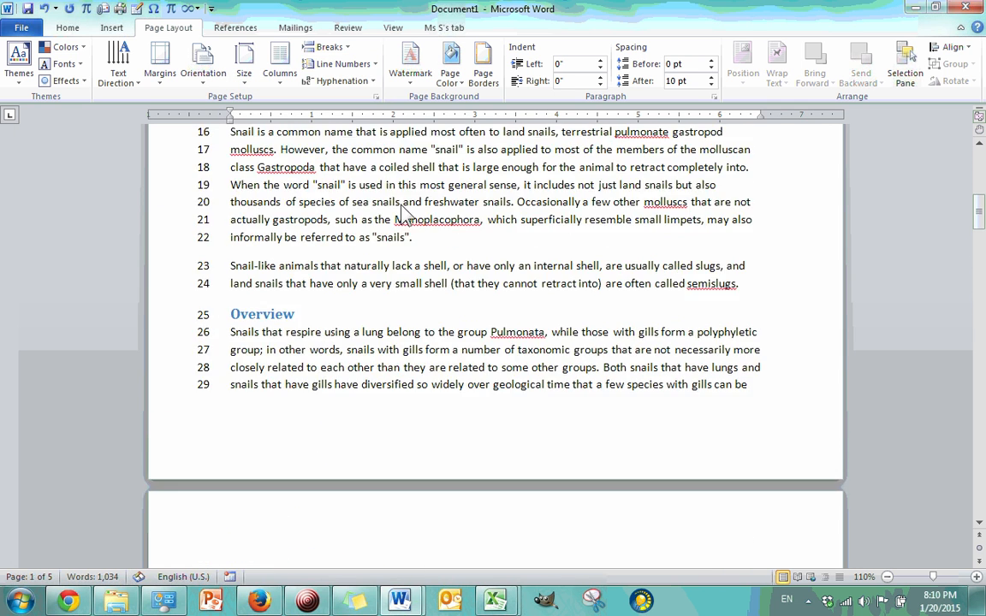
{"action": "scroll", "coordinate": [356, 218], "scroll_direction": "up", "scroll_amount": 2}
{"action": "scroll", "coordinate": [349, 244], "scroll_direction": "down", "scroll_amount": 3}
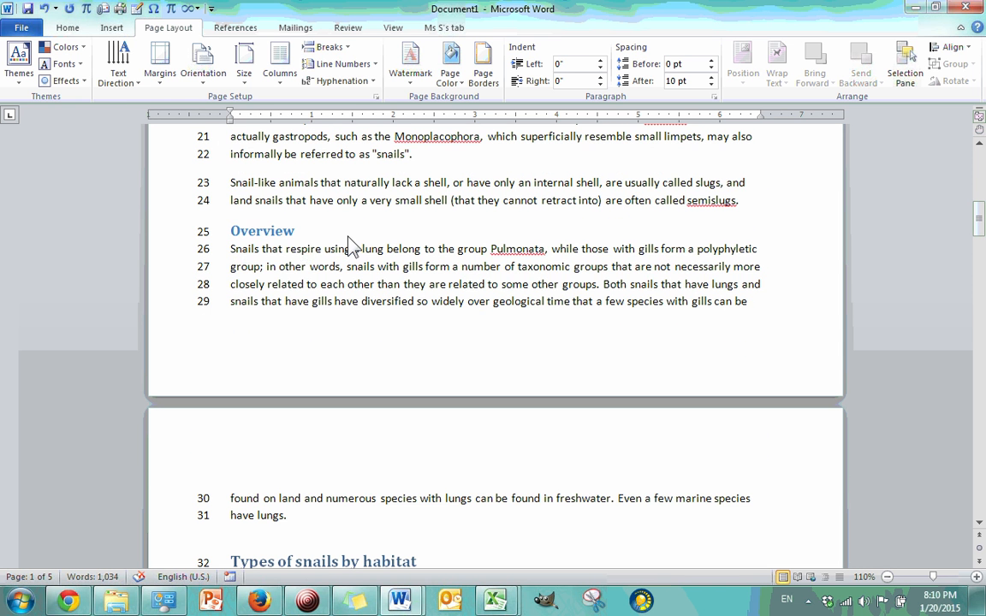
{"action": "left_click", "coordinate": [231, 249]}
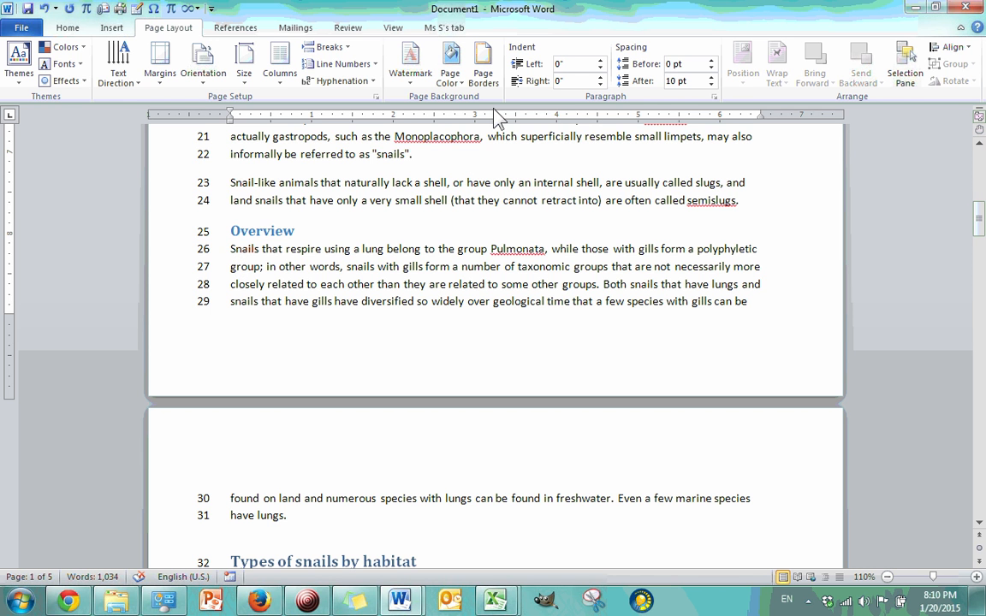
{"action": "left_click", "coordinate": [374, 65]}
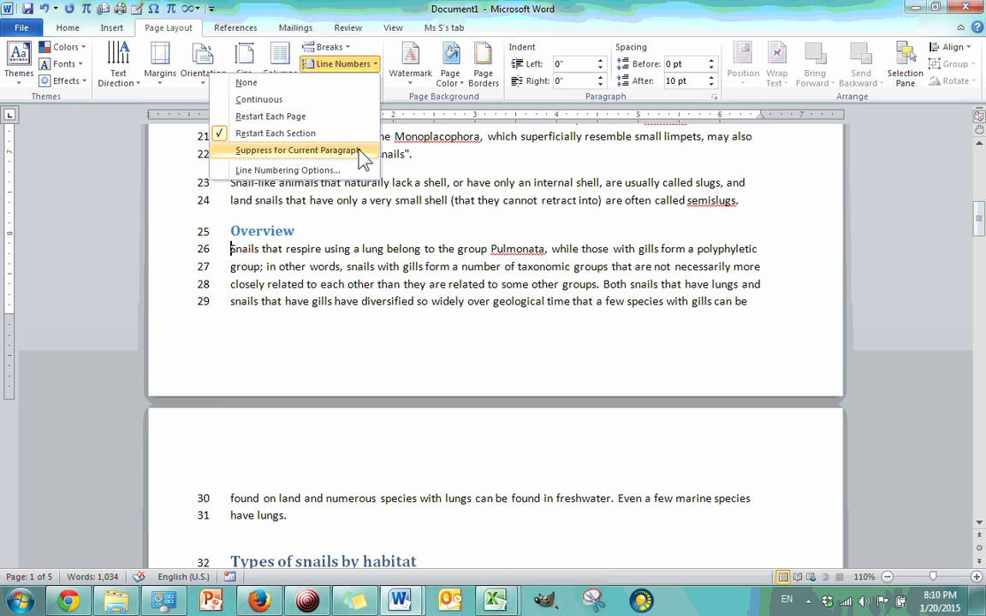
{"action": "left_click", "coordinate": [299, 151]}
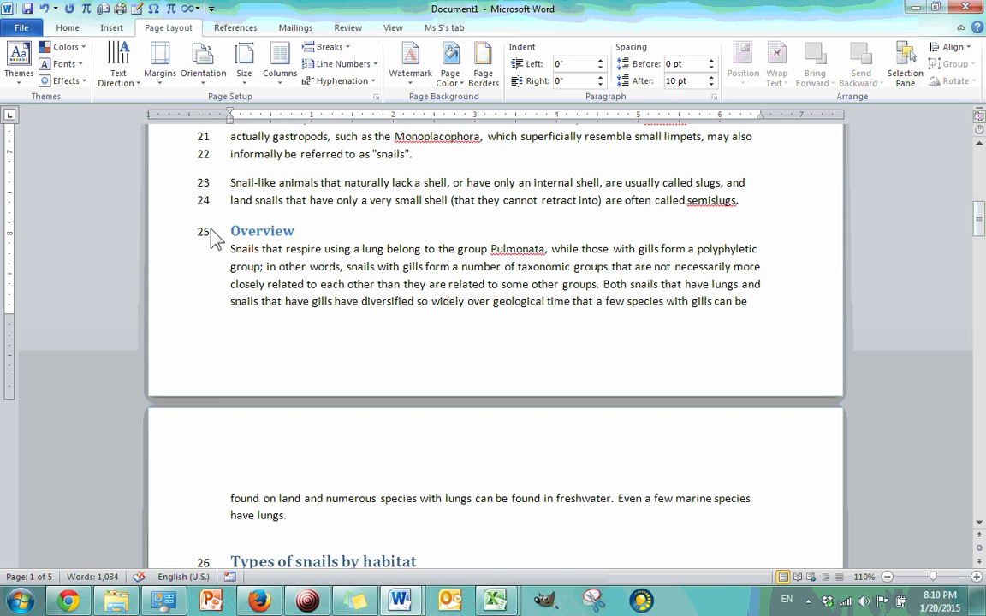
Examine the Overview paragraph across the page boundary and the line numbers of the headings and list around it
{"action": "scroll", "coordinate": [332, 205], "scroll_direction": "down", "scroll_amount": 1}
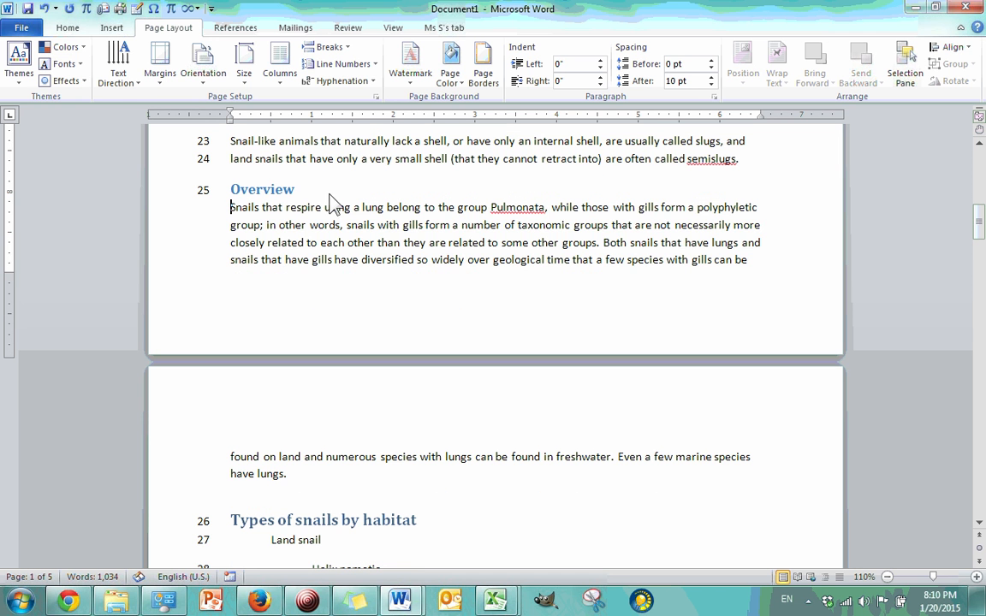
{"action": "left_click_drag", "start_coordinate": [229, 207], "coordinate": [317, 485]}
{"action": "left_click", "coordinate": [317, 485]}
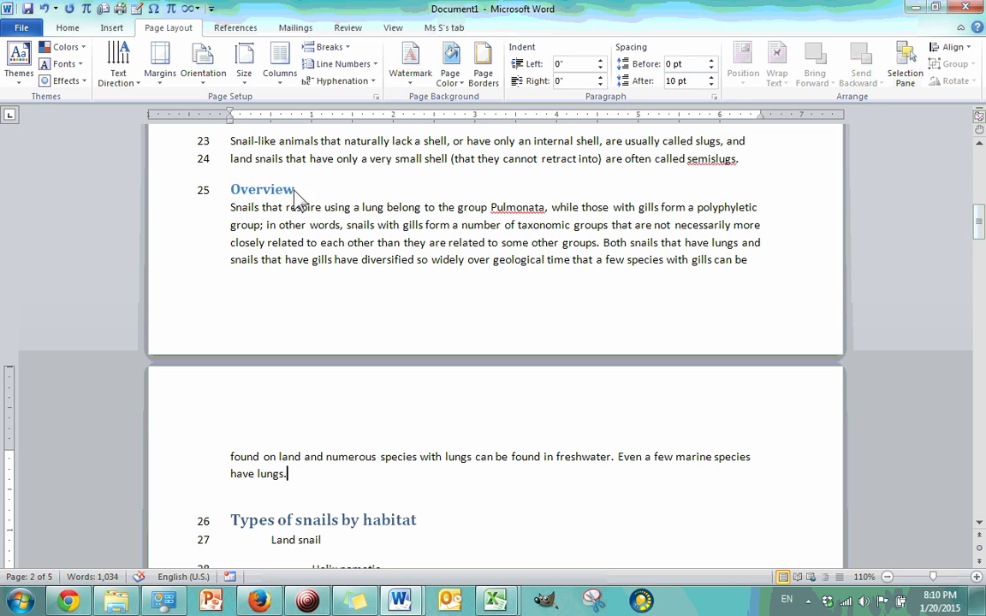
{"action": "left_click_drag", "start_coordinate": [294, 189], "coordinate": [242, 197]}
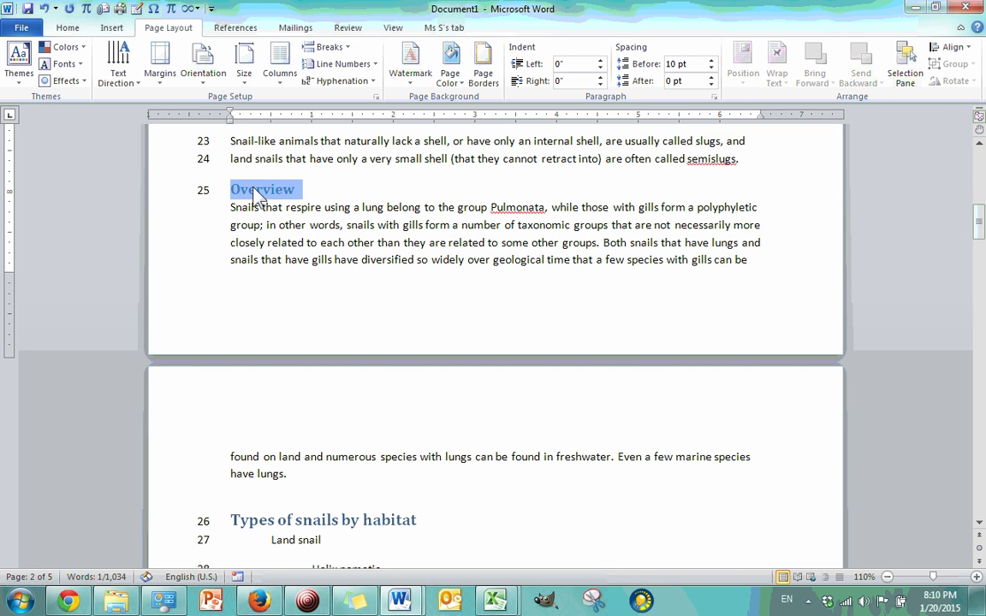
{"action": "left_click", "coordinate": [287, 190]}
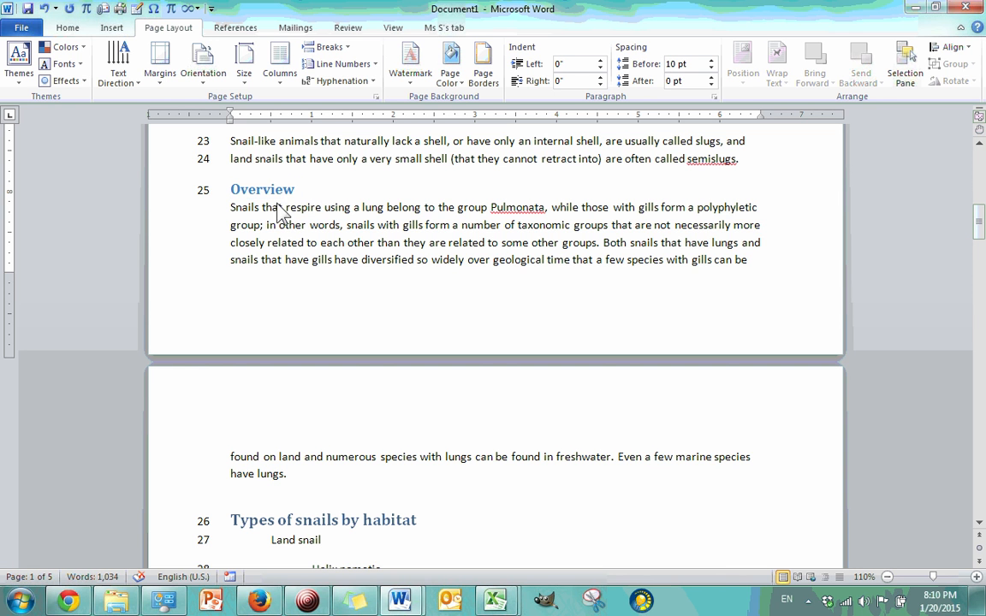
{"action": "left_click", "coordinate": [230, 207]}
{"action": "left_click_drag", "start_coordinate": [229, 215], "coordinate": [319, 479]}
{"action": "left_click", "coordinate": [318, 482]}
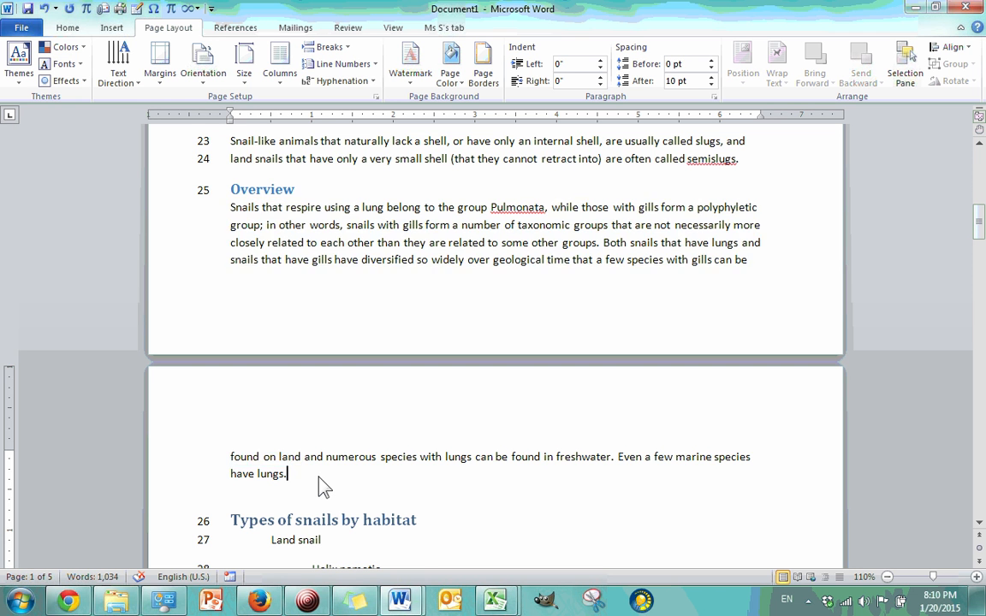
{"action": "scroll", "coordinate": [293, 291], "scroll_direction": "down", "scroll_amount": 1}
{"action": "scroll", "coordinate": [291, 291], "scroll_direction": "down", "scroll_amount": 5}
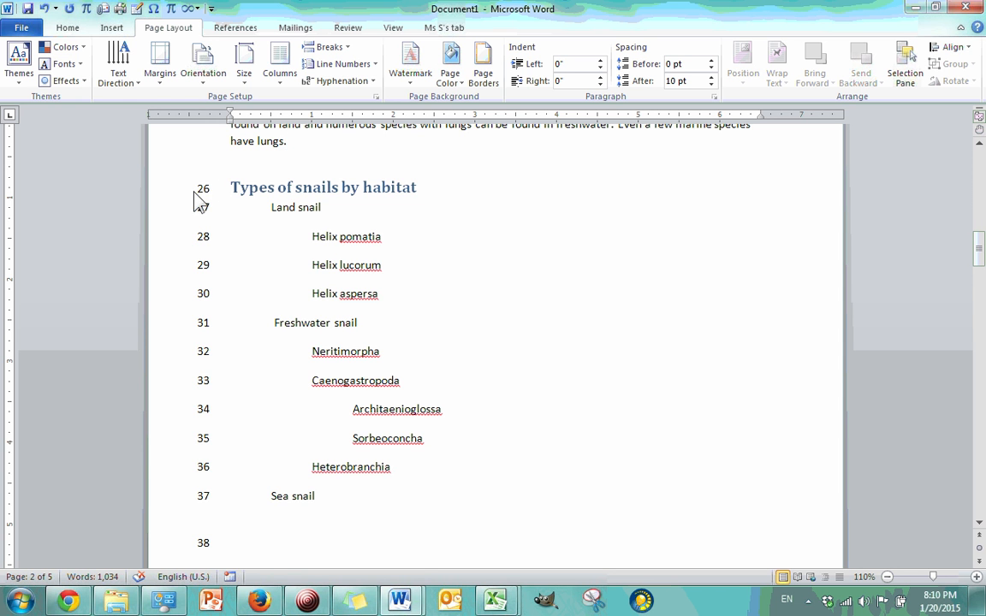
{"action": "scroll", "coordinate": [227, 210], "scroll_direction": "up", "scroll_amount": 2}
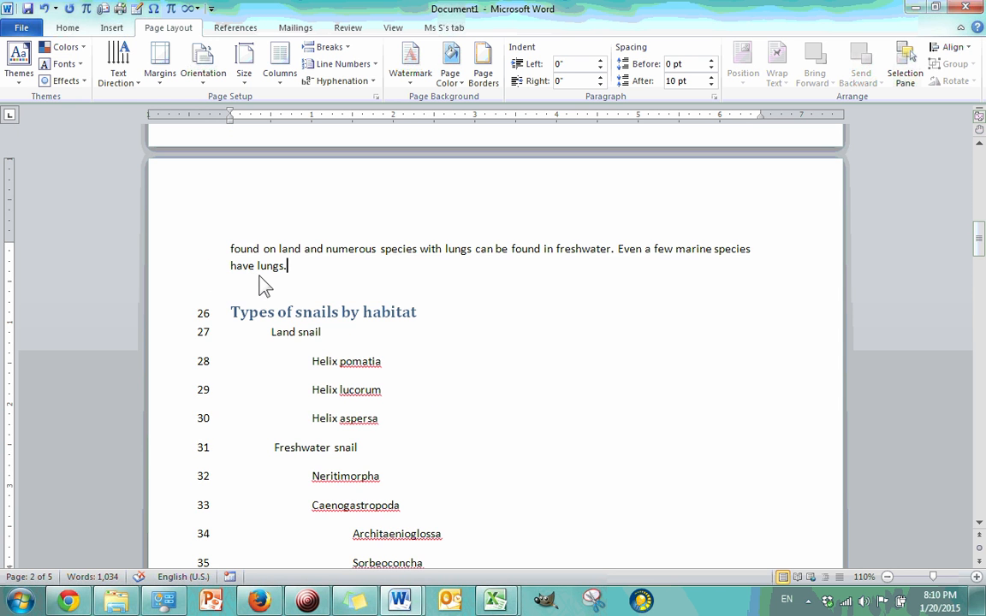
{"action": "scroll", "coordinate": [274, 285], "scroll_direction": "up", "scroll_amount": 1}
{"action": "scroll", "coordinate": [243, 334], "scroll_direction": "up", "scroll_amount": 5}
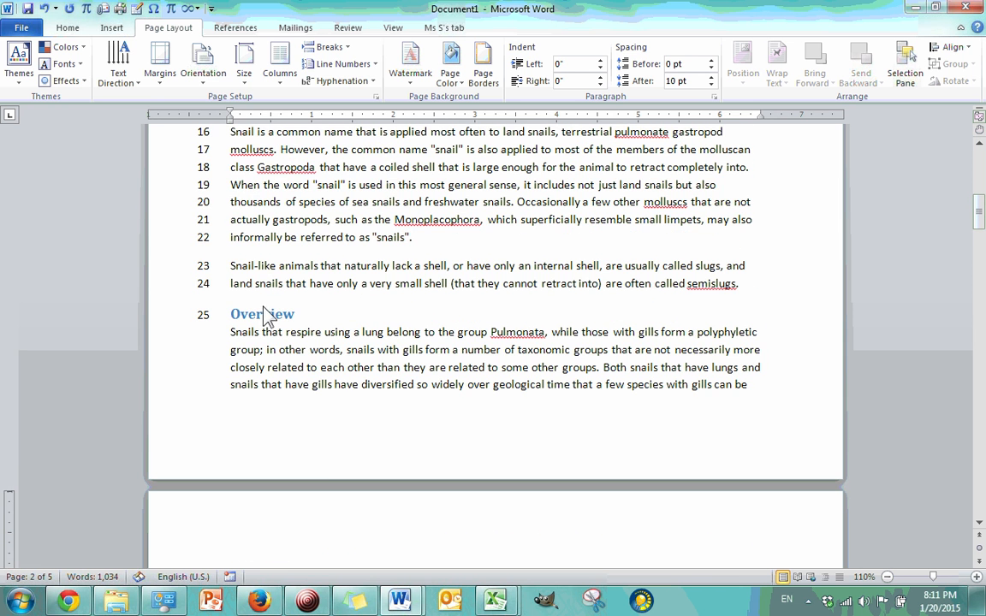
Turn off the line number suppression for the Overview body paragraph
{"action": "left_click", "coordinate": [352, 385]}
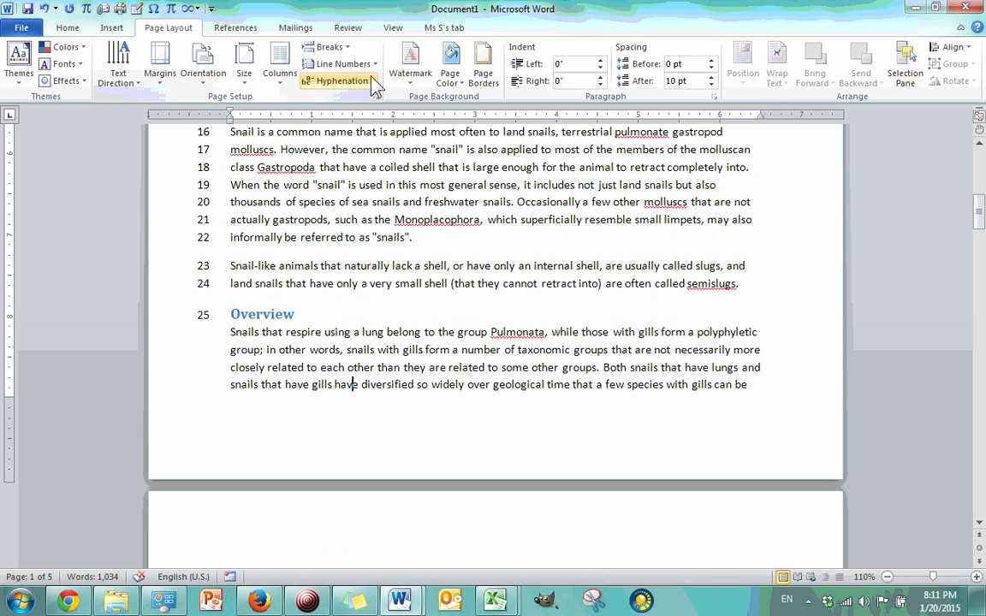
{"action": "left_click", "coordinate": [336, 63]}
{"action": "left_click", "coordinate": [324, 150]}
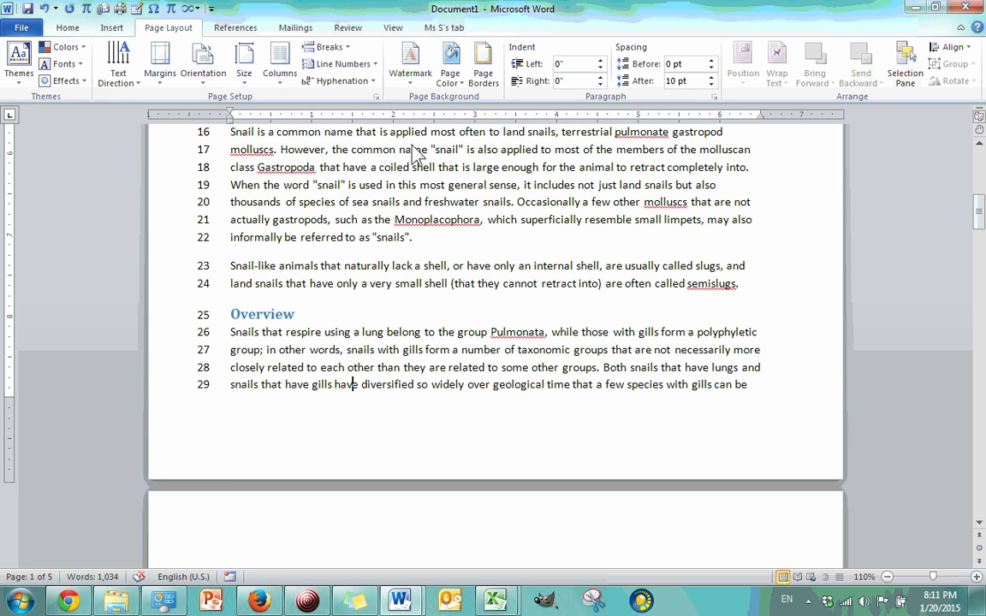
Explore the first section's line numbering options in Page Setup, try starting numbers 5 and 2, and cancel the changes
{"action": "left_click", "coordinate": [342, 63]}
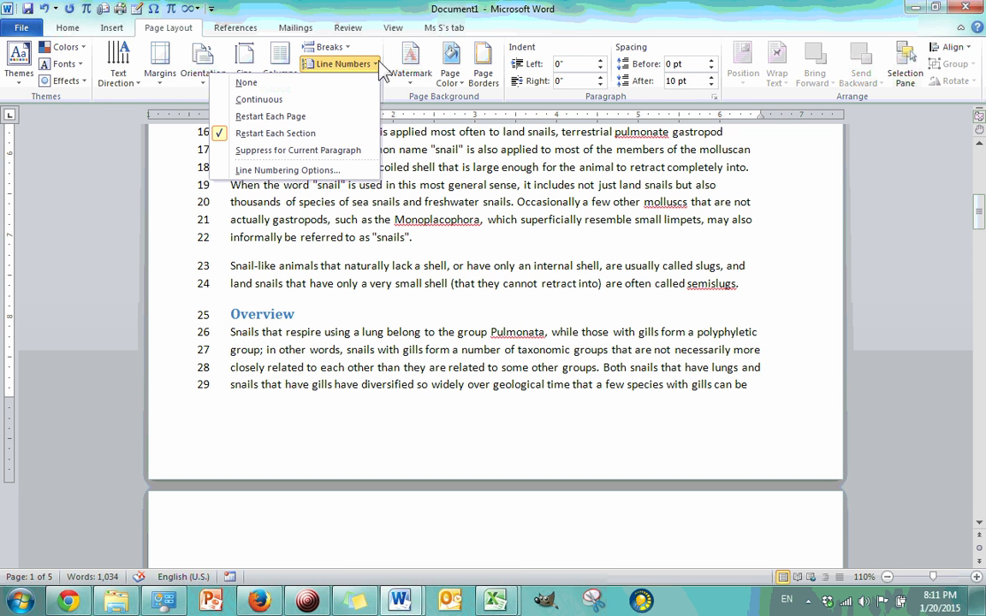
{"action": "left_click", "coordinate": [350, 170]}
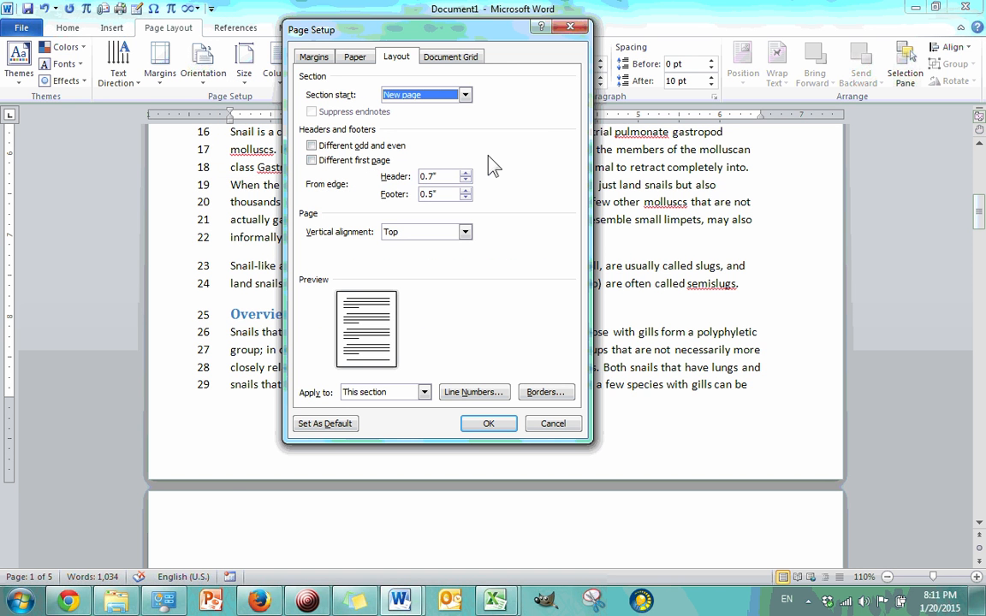
{"action": "left_click", "coordinate": [570, 27]}
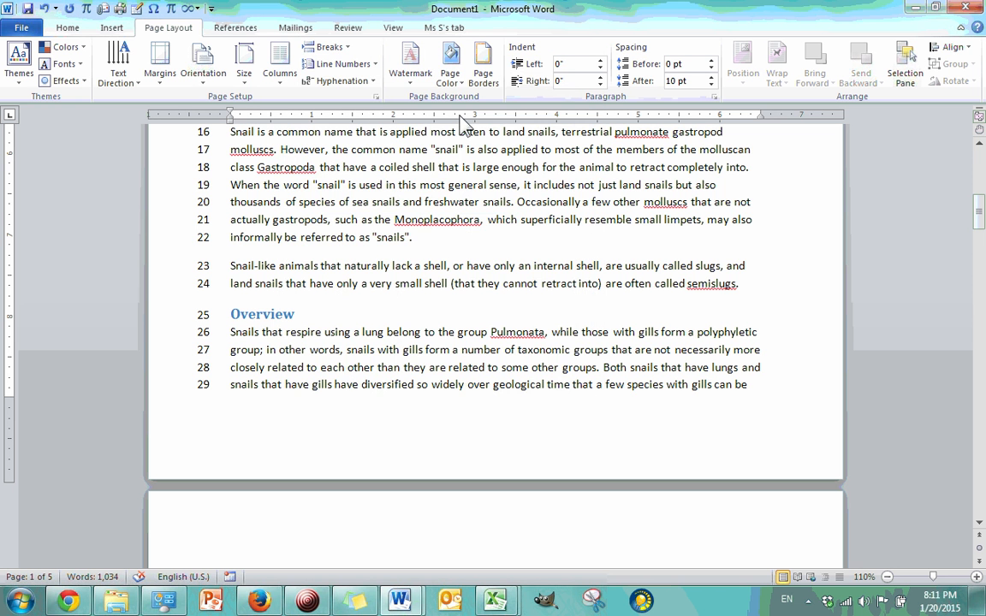
{"action": "left_click", "coordinate": [375, 97]}
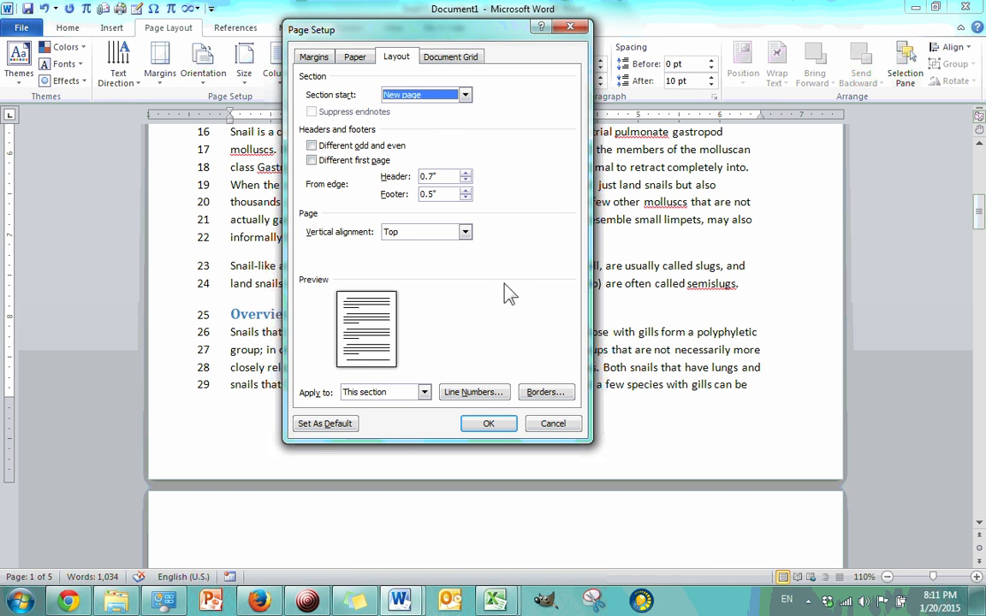
{"action": "left_click", "coordinate": [498, 395]}
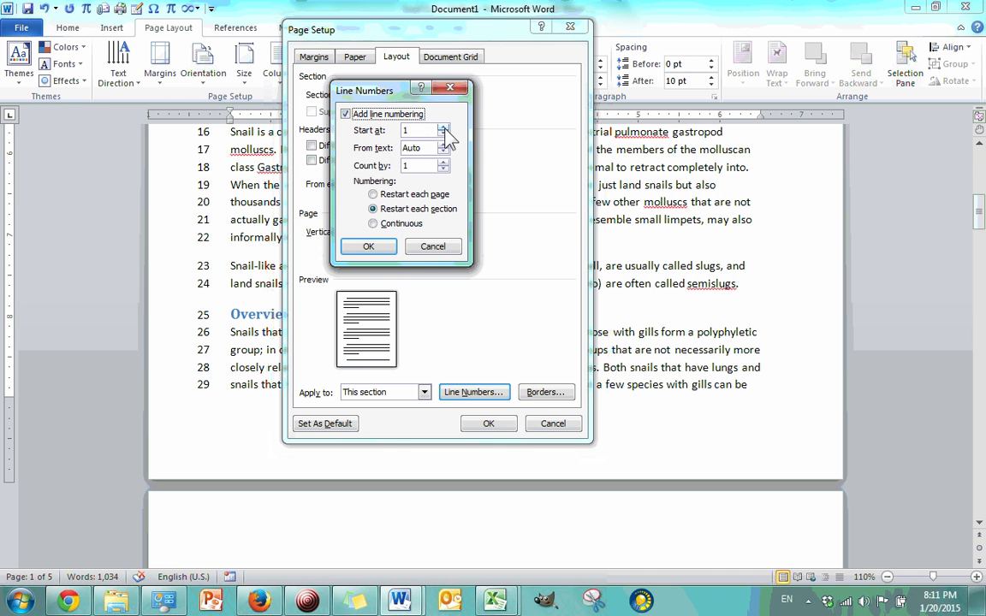
{"action": "left_click", "coordinate": [444, 127]}
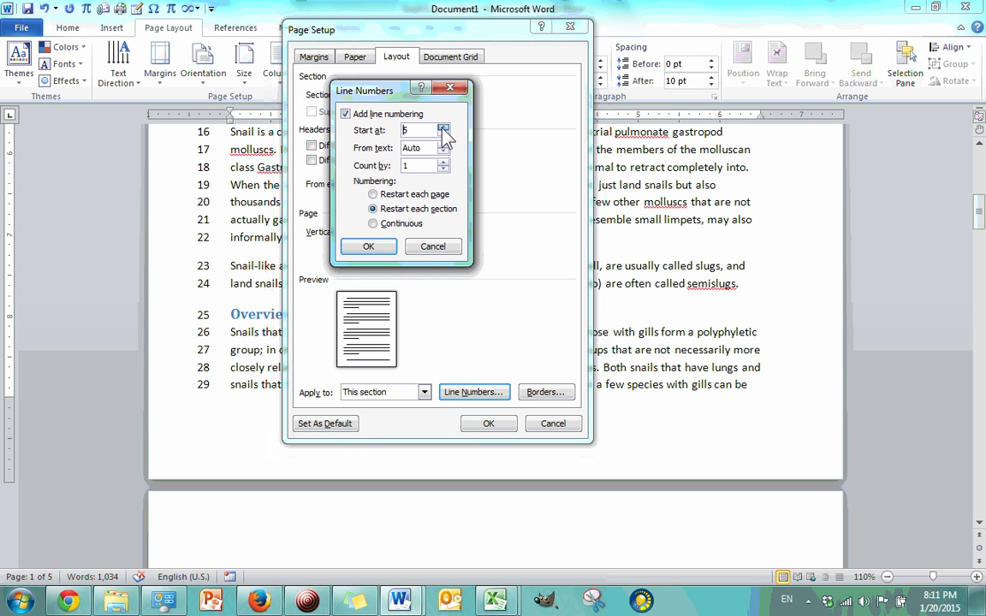
{"action": "left_click", "coordinate": [443, 128]}
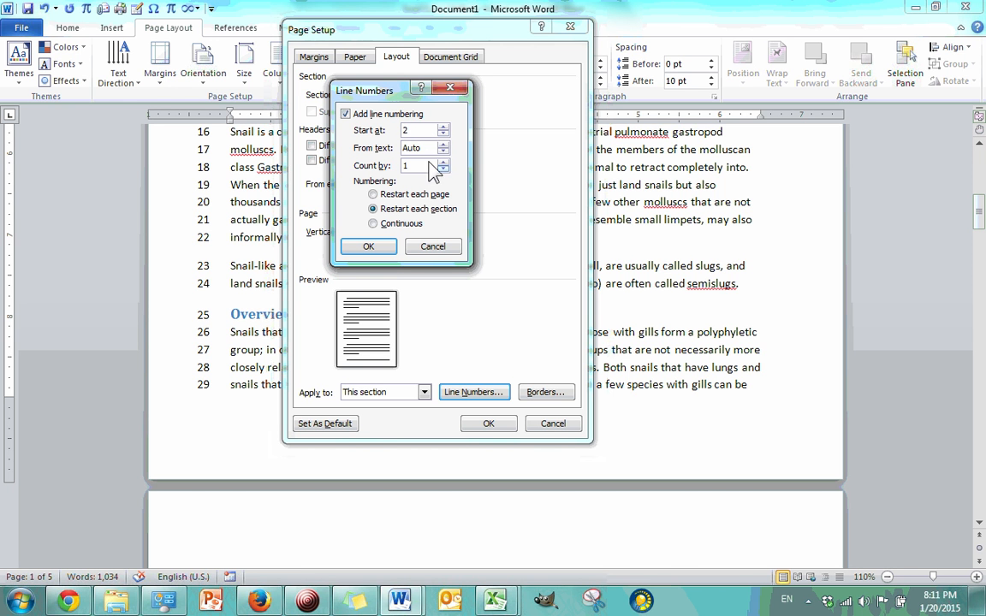
{"action": "left_click", "coordinate": [432, 247]}
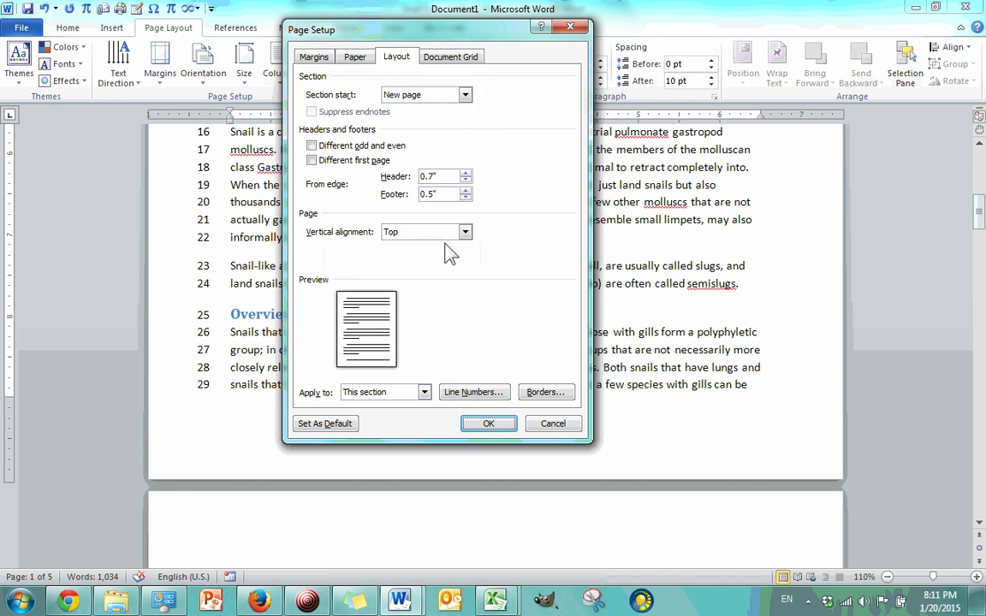
{"action": "left_click", "coordinate": [554, 425]}
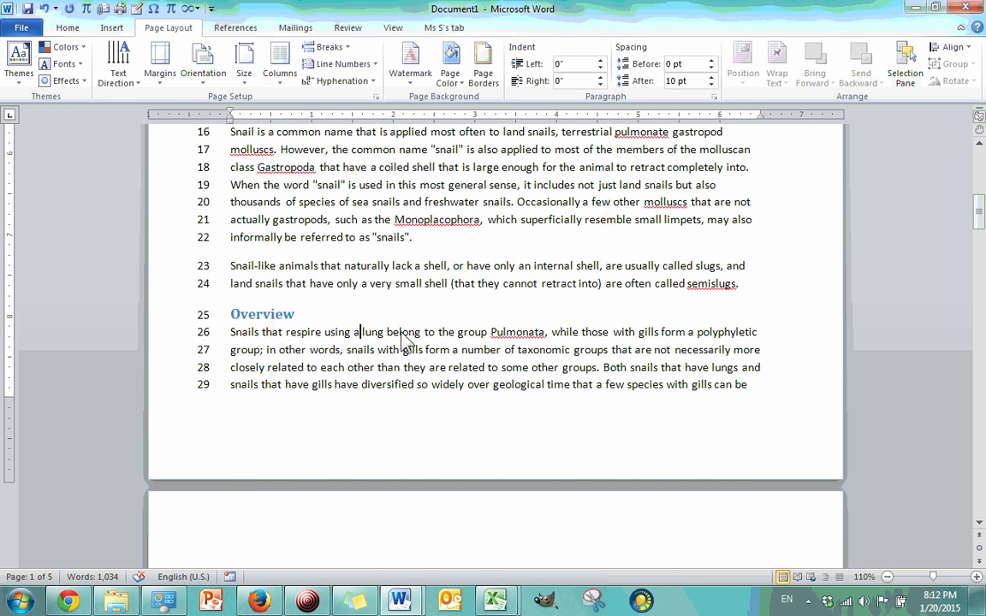
Set the line numbering of the essay's first section to None
{"action": "scroll", "coordinate": [403, 345], "scroll_direction": "up", "scroll_amount": 2}
{"action": "scroll", "coordinate": [469, 345], "scroll_direction": "down", "scroll_amount": 2}
{"action": "left_click", "coordinate": [342, 63]}
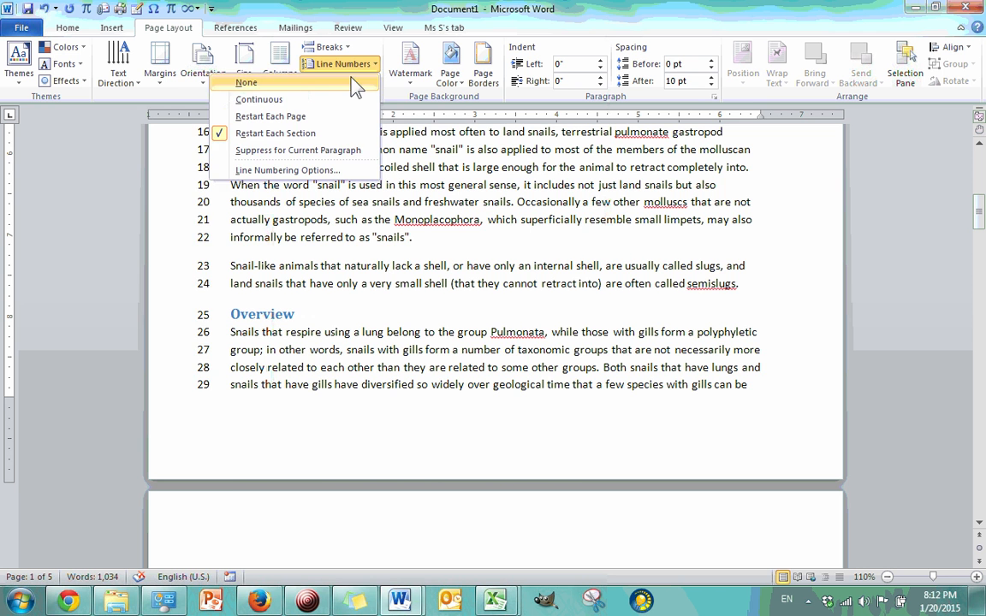
{"action": "left_click", "coordinate": [355, 83]}
{"action": "left_click", "coordinate": [411, 316]}
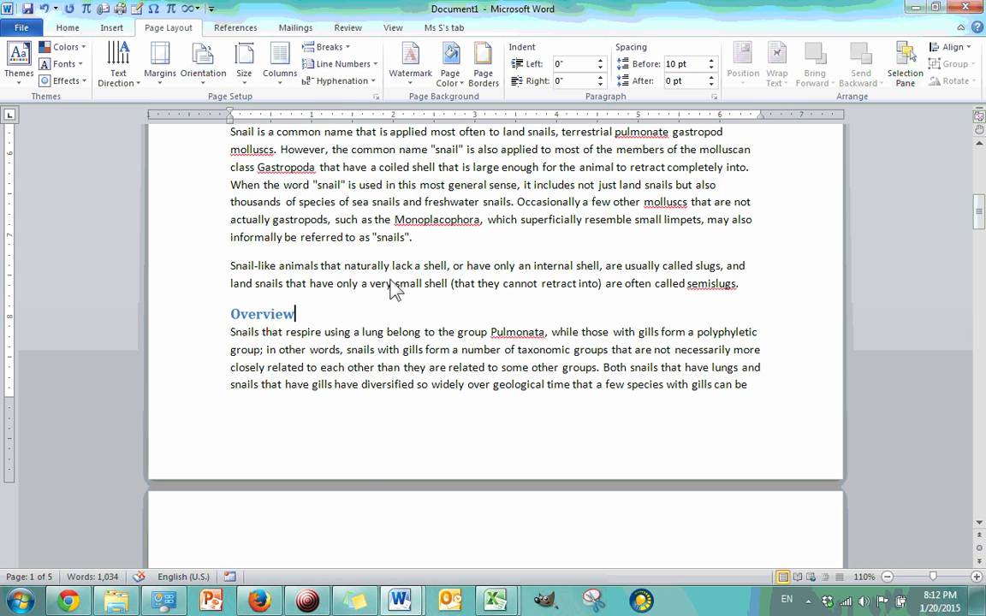
Turn on automatic hyphenation for the essay and select the split word "molluscs" in the opening paragraph
{"action": "scroll", "coordinate": [391, 287], "scroll_direction": "up", "scroll_amount": 2}
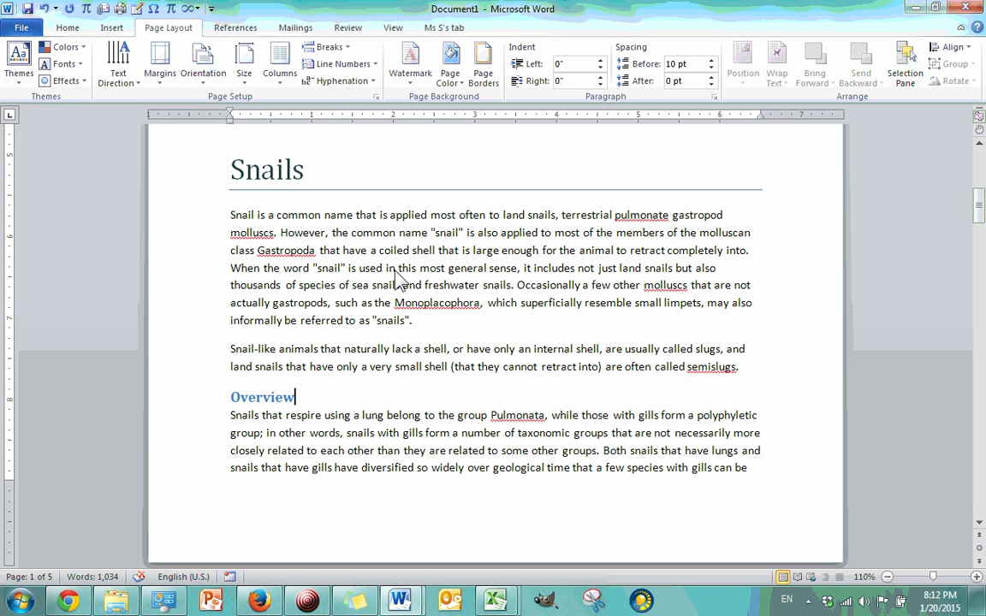
{"action": "left_click", "coordinate": [368, 82]}
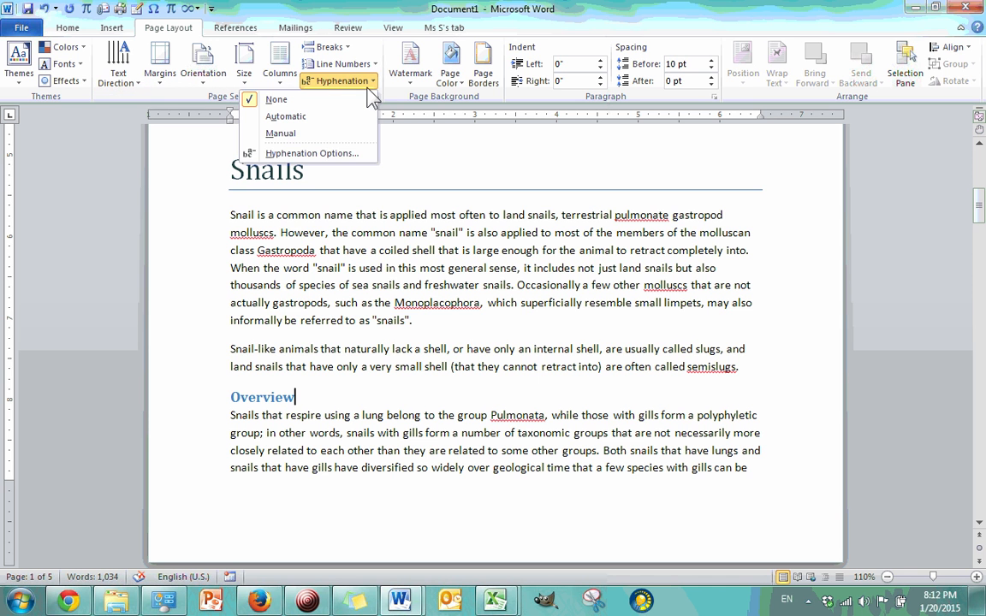
{"action": "left_click", "coordinate": [371, 86]}
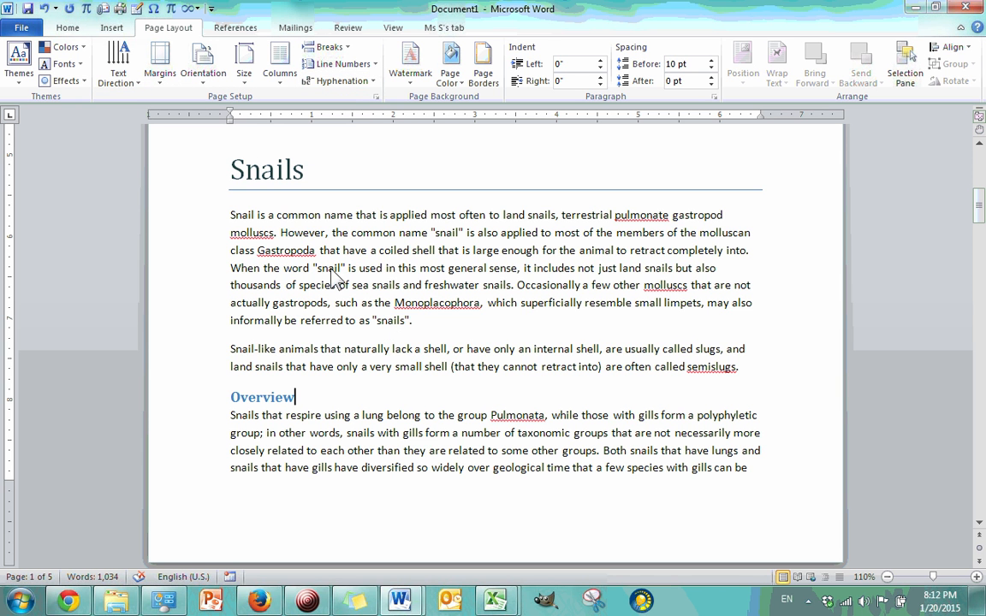
{"action": "left_click", "coordinate": [231, 218]}
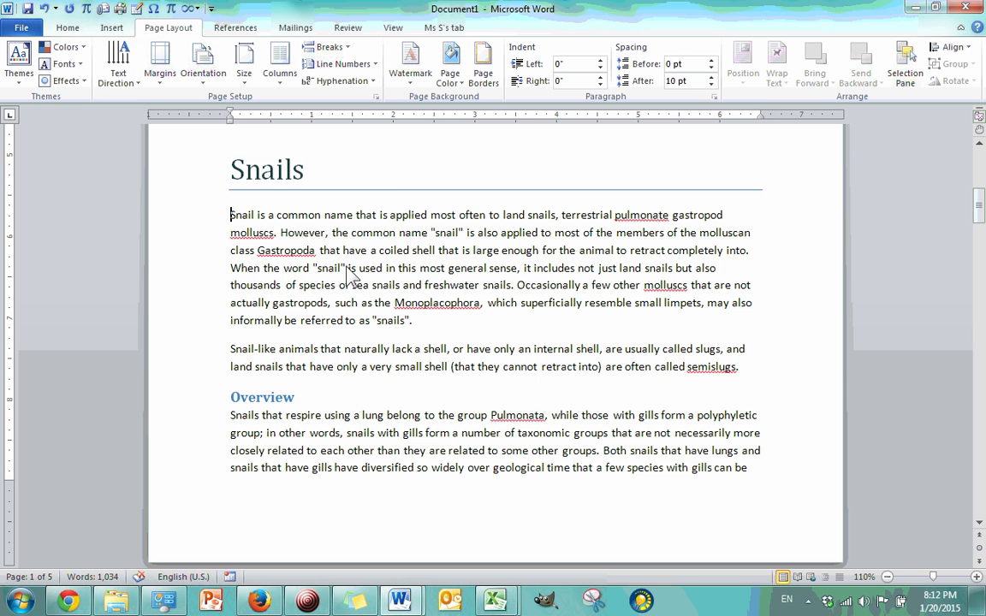
{"action": "left_click", "coordinate": [370, 82]}
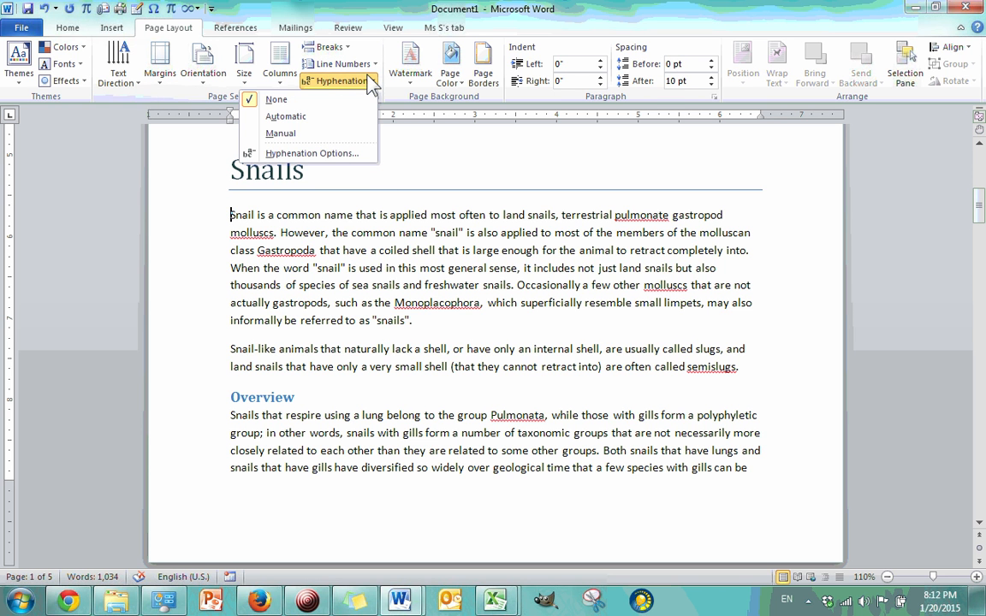
{"action": "left_click", "coordinate": [347, 118]}
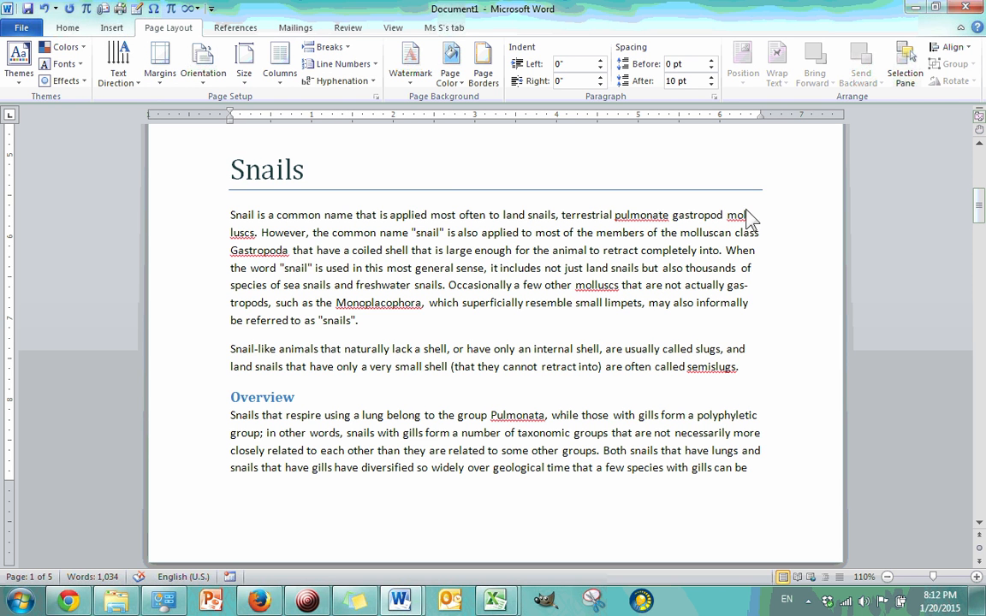
{"action": "left_click_drag", "start_coordinate": [727, 215], "coordinate": [257, 240]}
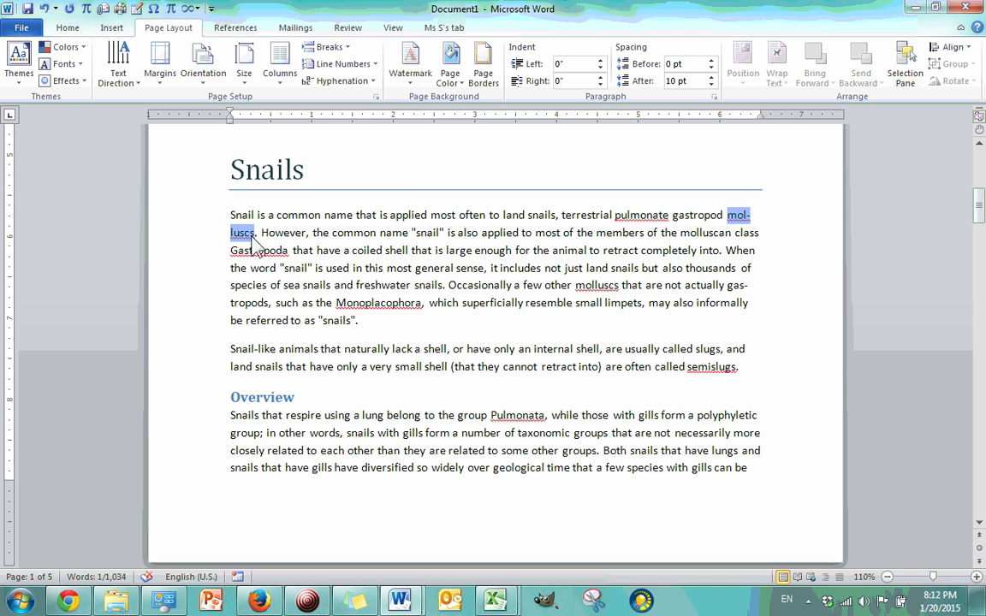
Set the essay's hyphenation back to None
{"action": "left_click", "coordinate": [364, 81]}
{"action": "left_click", "coordinate": [276, 99]}
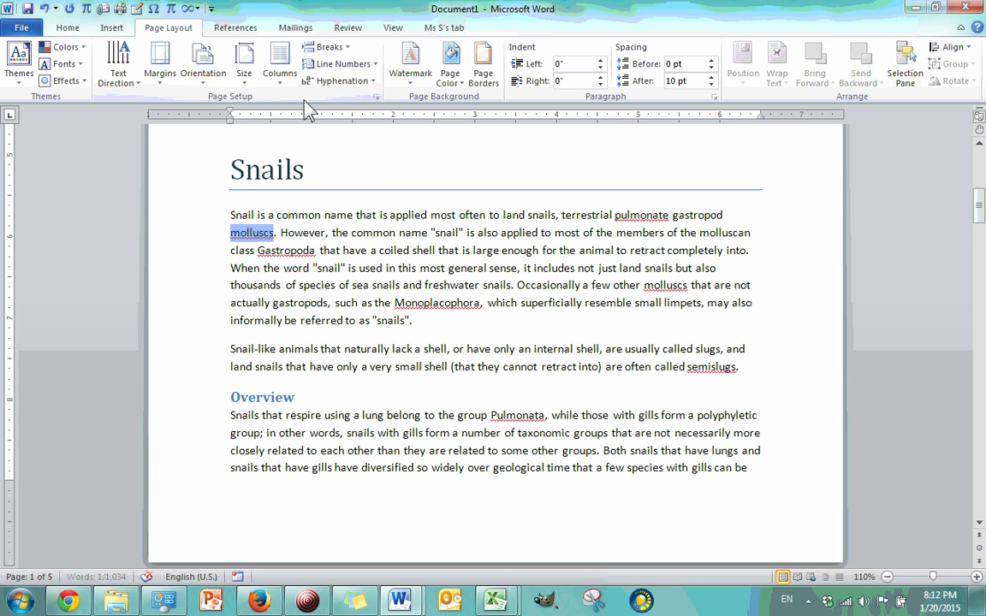
{"action": "left_click", "coordinate": [229, 231]}
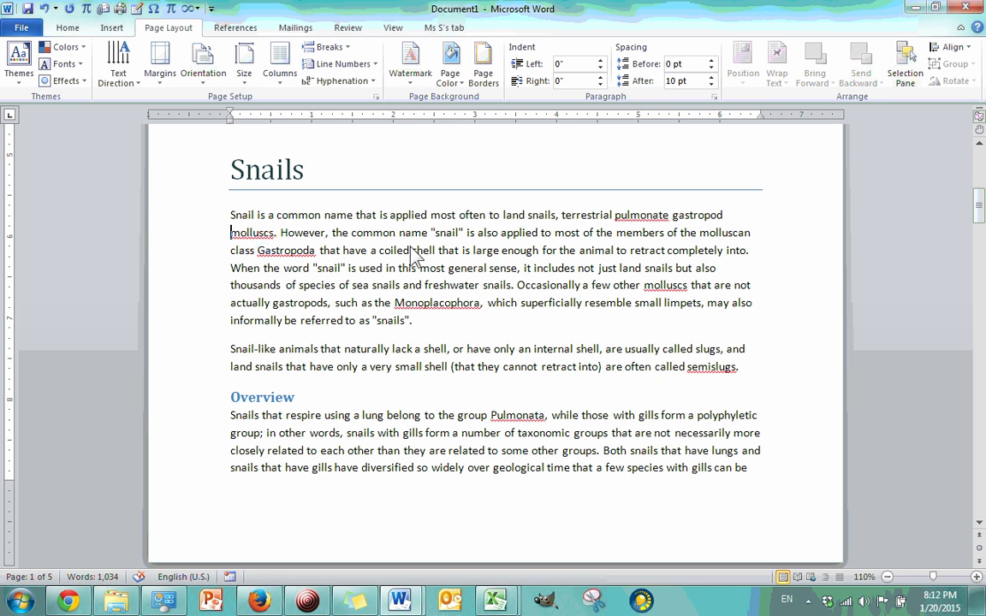
{"action": "left_click", "coordinate": [343, 81]}
{"action": "left_click", "coordinate": [287, 99]}
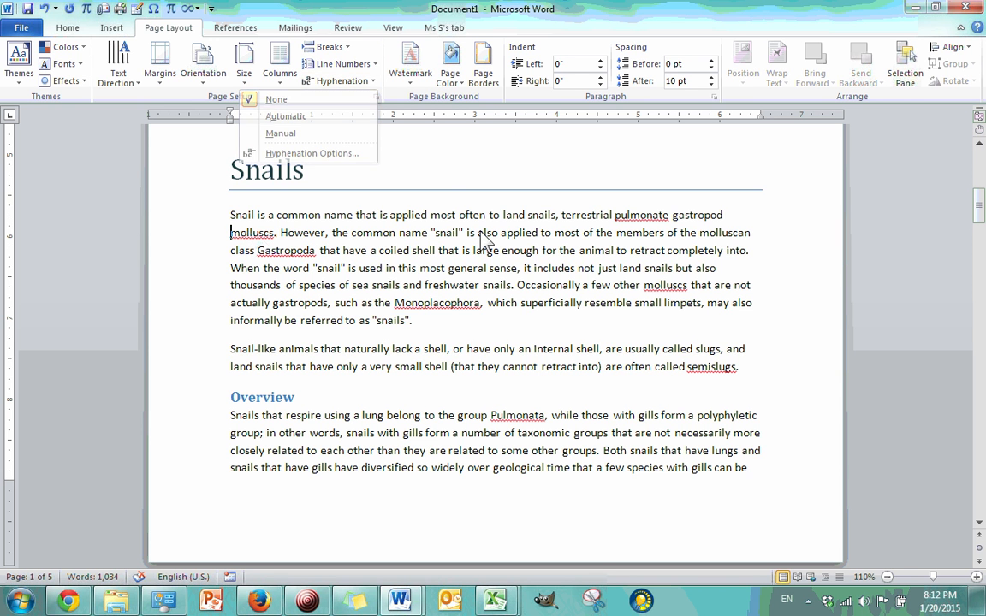
Set the essay's hyphenation to Automatic and check the line ends of the opening paragraph against the page margin
{"action": "left_click", "coordinate": [726, 214]}
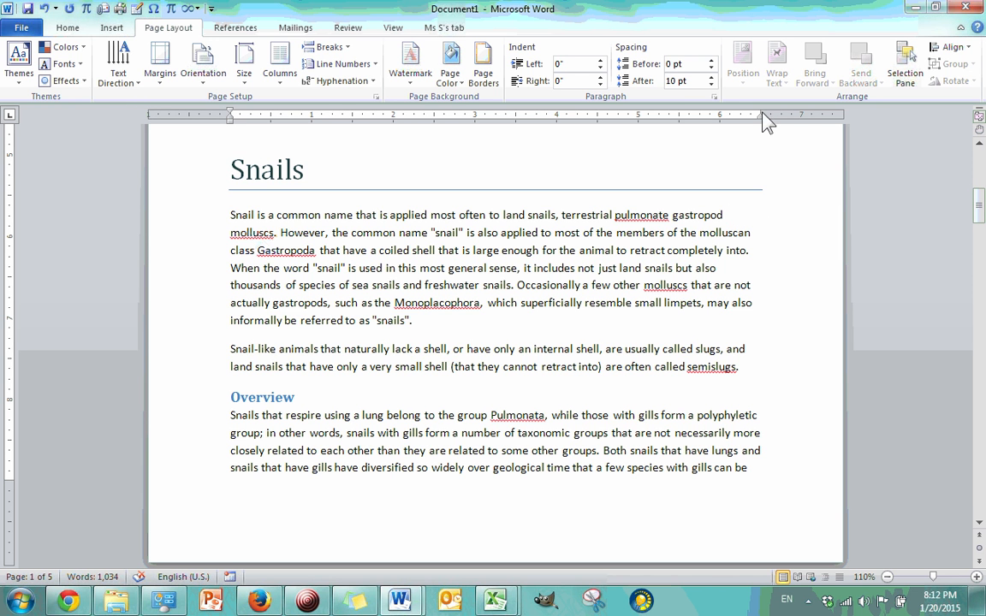
{"action": "left_click_drag", "start_coordinate": [762, 115], "coordinate": [765, 126]}
{"action": "left_click", "coordinate": [374, 82]}
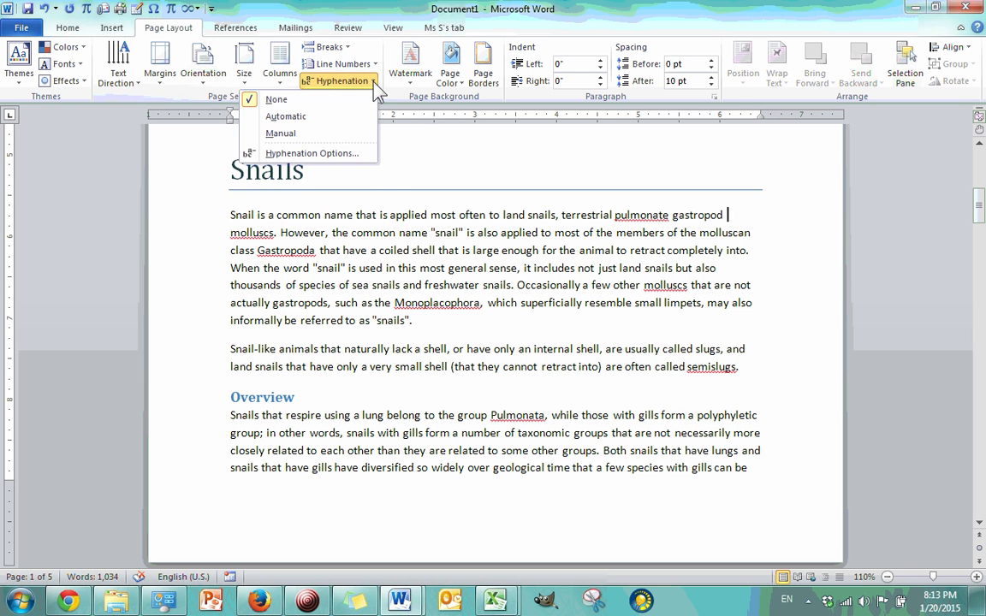
{"action": "left_click", "coordinate": [351, 116]}
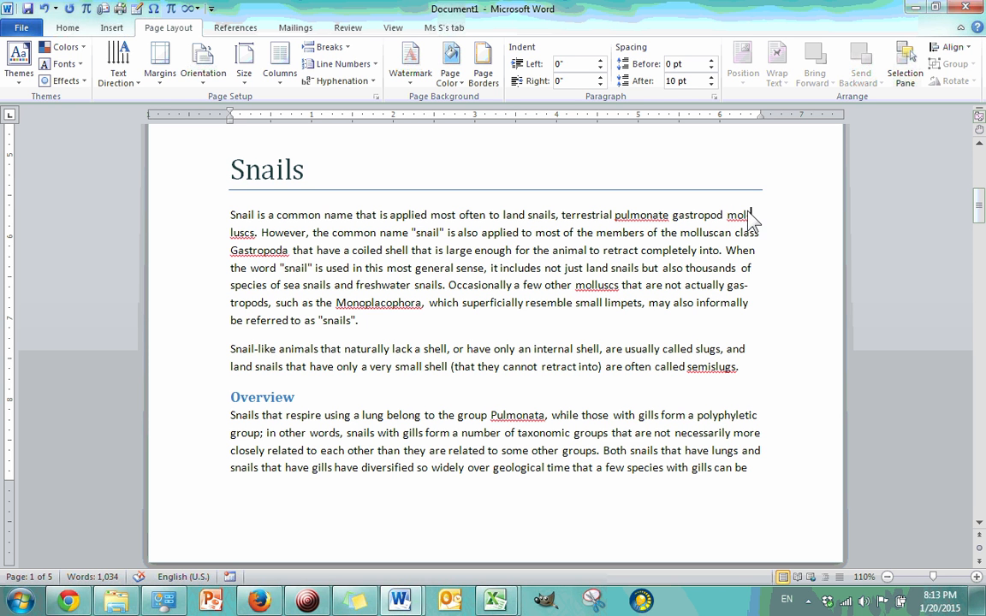
{"action": "left_click", "coordinate": [750, 214]}
{"action": "left_click_drag", "start_coordinate": [739, 301], "coordinate": [732, 285]}
{"action": "left_click", "coordinate": [748, 325]}
Start manual hyphenation, review the proposed break in "mol-luscs", and cancel it
{"action": "left_click", "coordinate": [375, 84]}
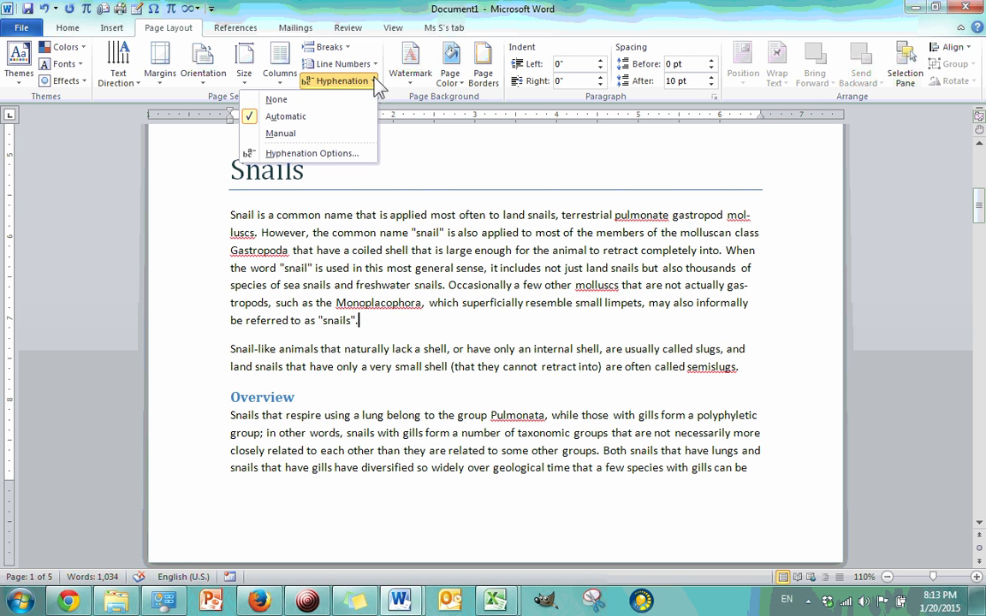
{"action": "left_click", "coordinate": [308, 135]}
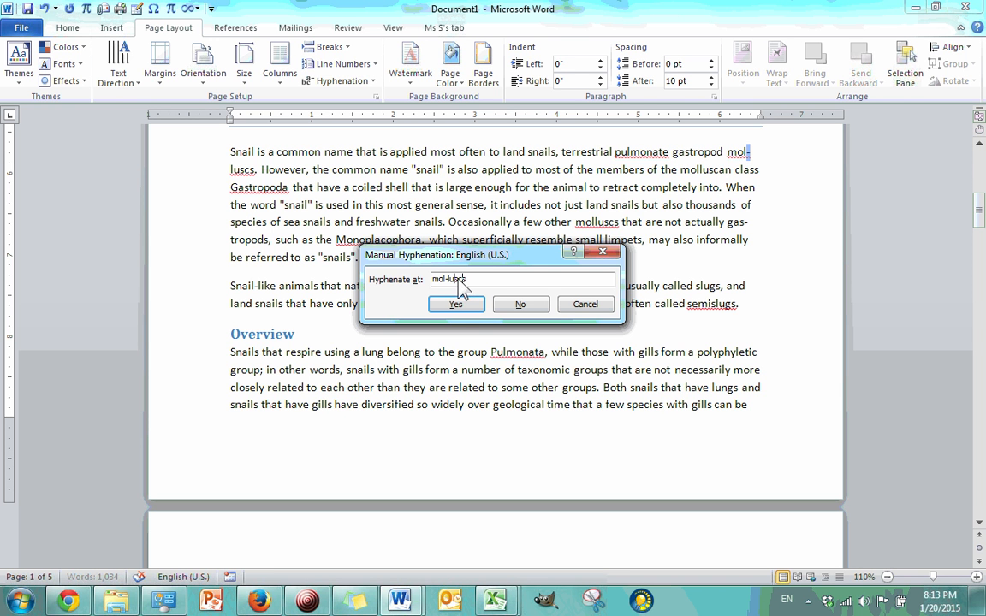
{"action": "key", "text": "Left"}
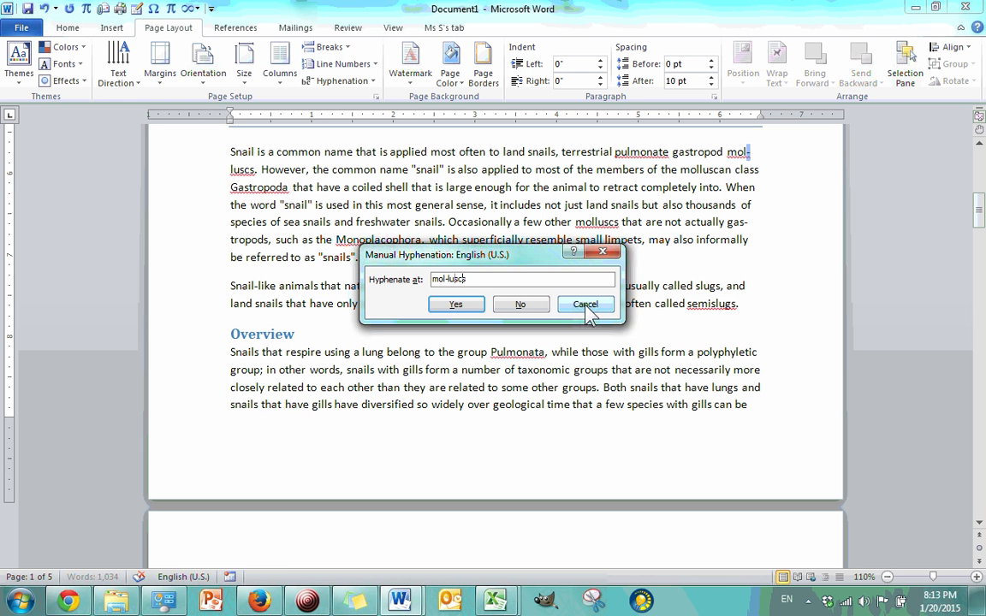
{"action": "key", "text": "Return"}
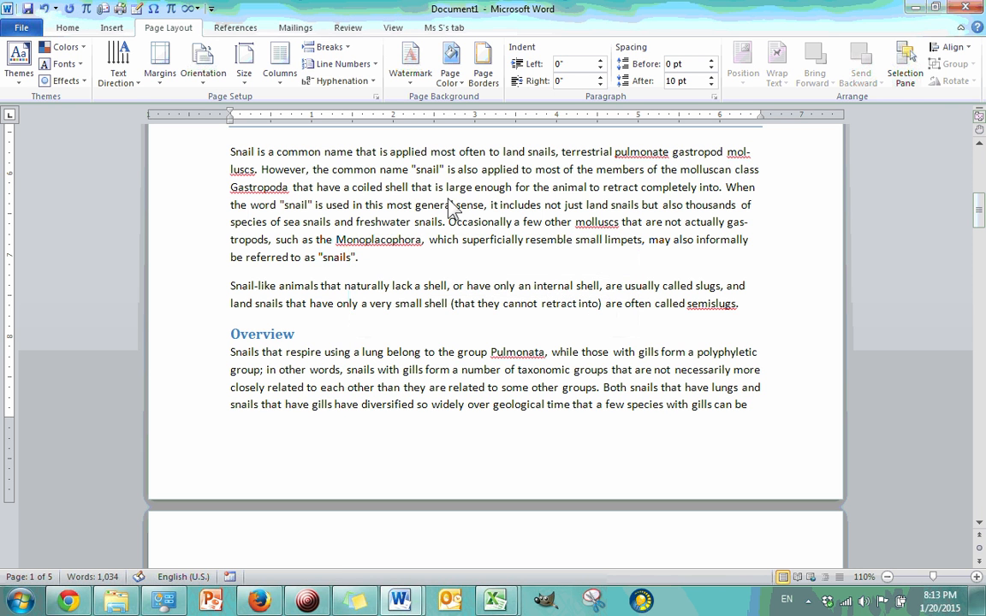
Try out the consecutive hyphens limit and the words-in-CAPS setting in the hyphenation options, and cancel the changes
{"action": "left_click", "coordinate": [368, 80]}
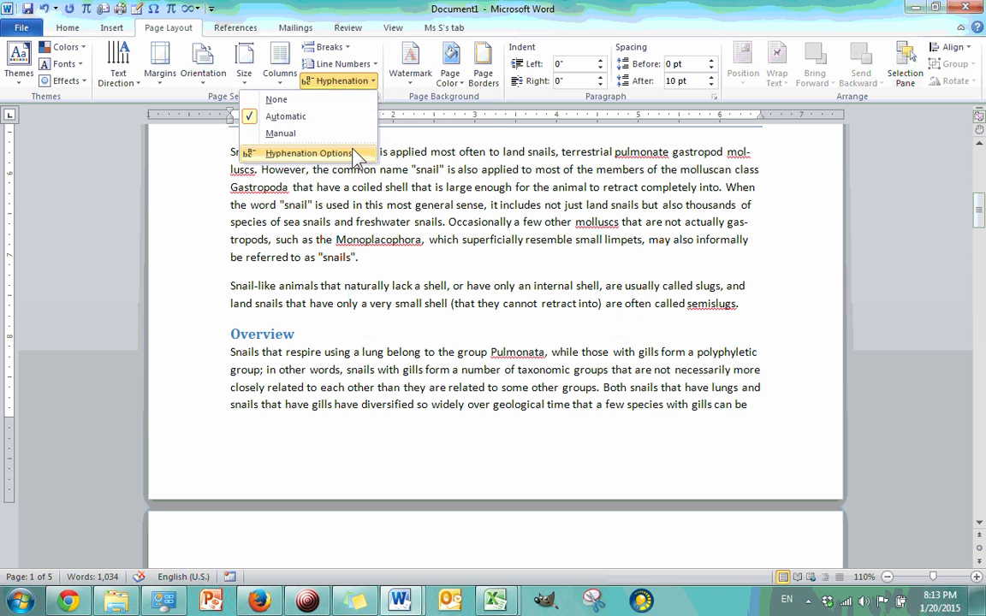
{"action": "left_click", "coordinate": [355, 155]}
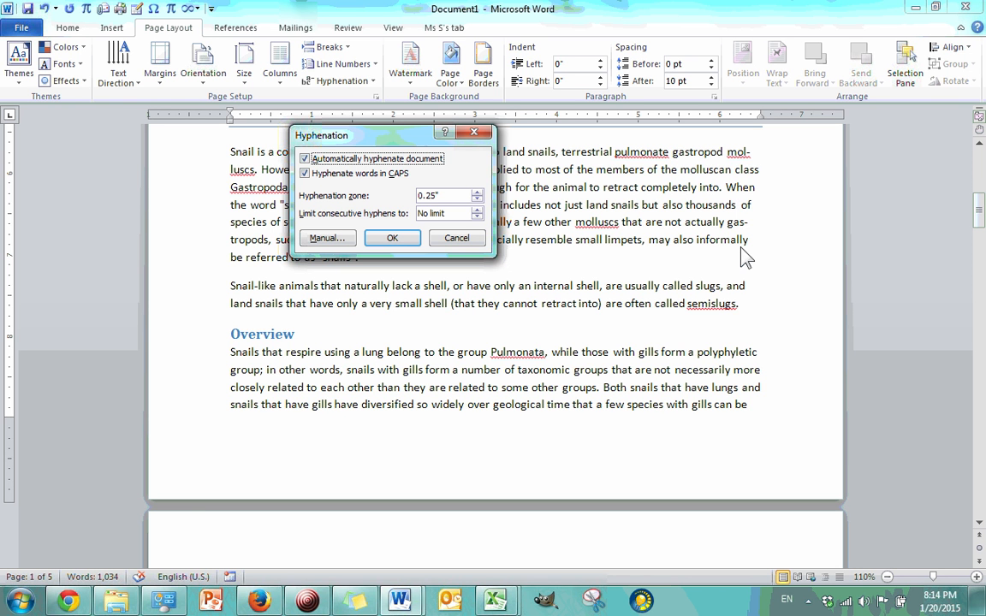
{"action": "left_click", "coordinate": [477, 210]}
{"action": "left_click", "coordinate": [477, 210]}
{"action": "left_click", "coordinate": [477, 210]}
{"action": "left_click", "coordinate": [477, 210]}
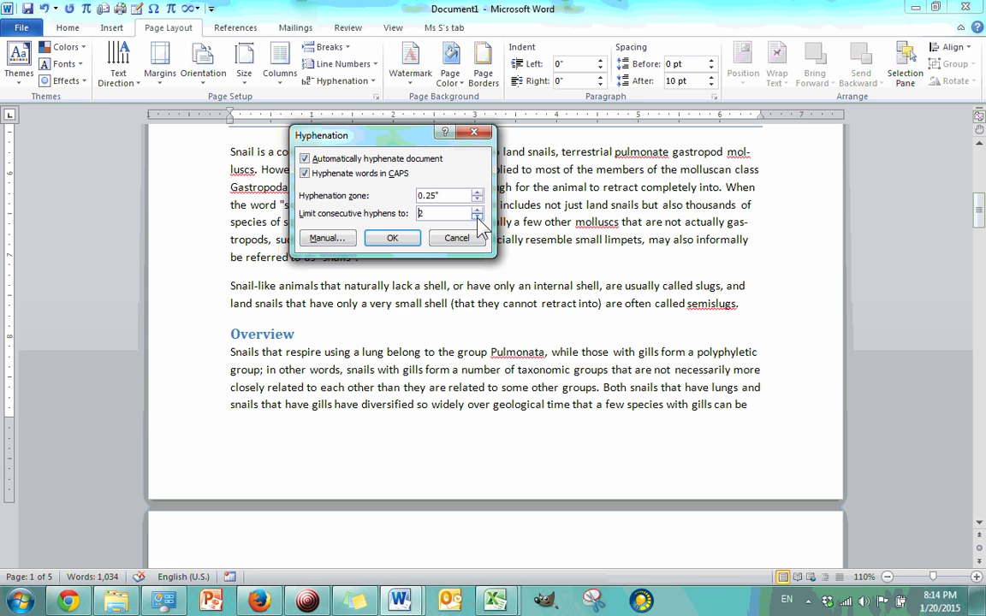
{"action": "left_click", "coordinate": [477, 216]}
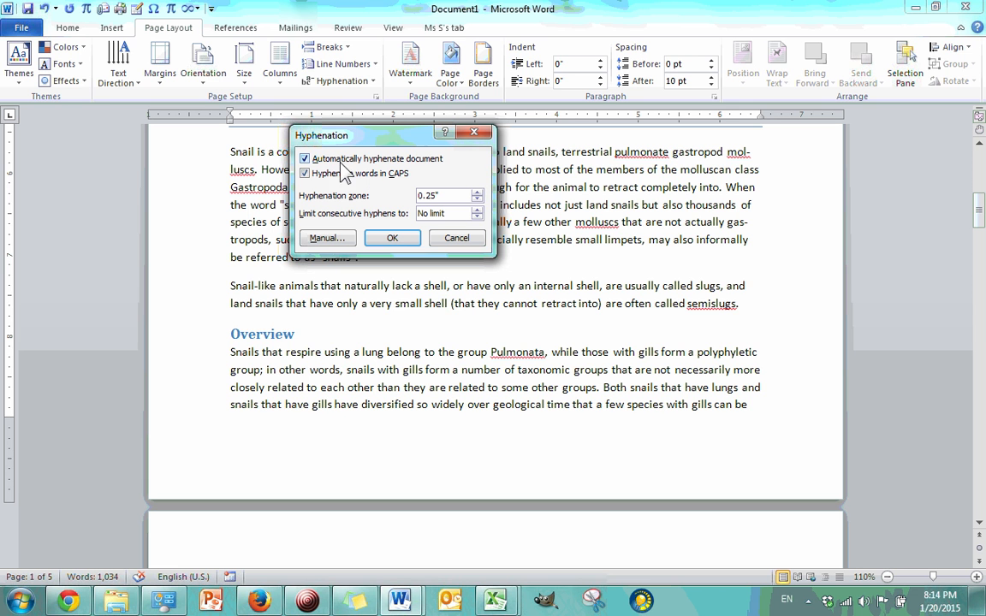
{"action": "left_click", "coordinate": [305, 172]}
{"action": "left_click", "coordinate": [305, 172]}
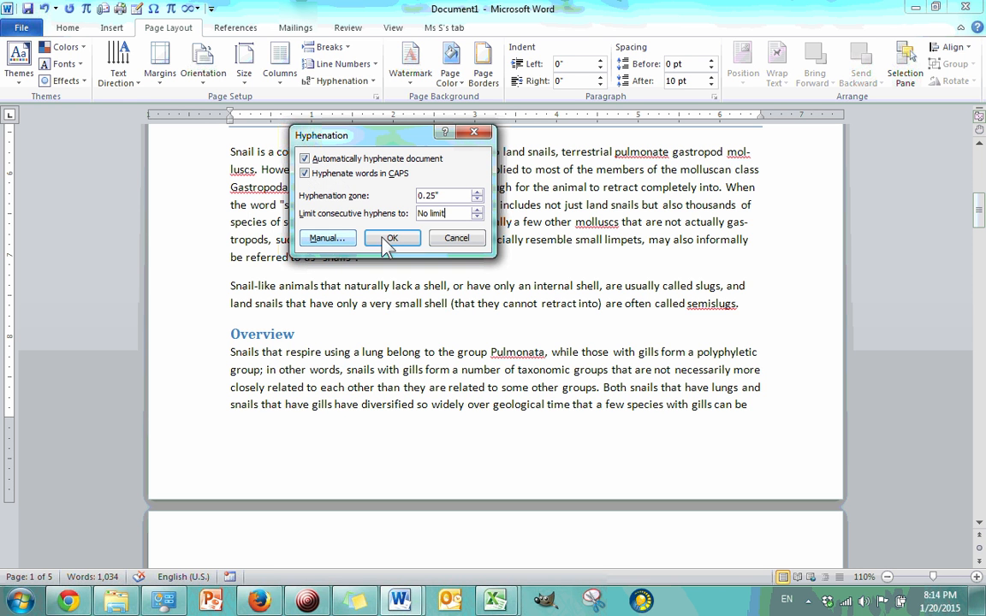
{"action": "left_click", "coordinate": [479, 239]}
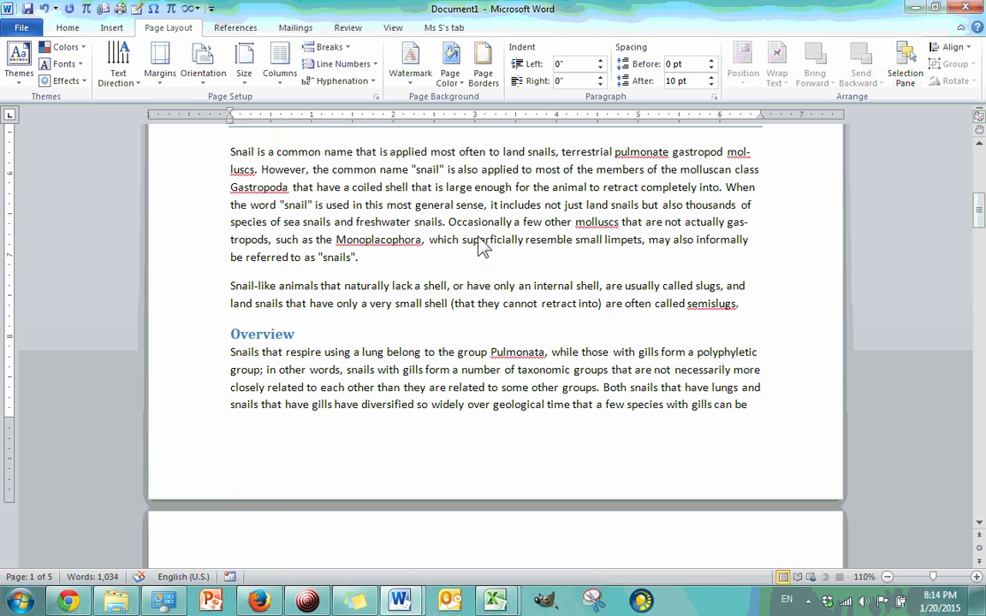
Examine the Page Setup paper, margin and layout settings of the current section, including its line numbering options
{"action": "scroll", "coordinate": [482, 246], "scroll_direction": "up", "scroll_amount": 3}
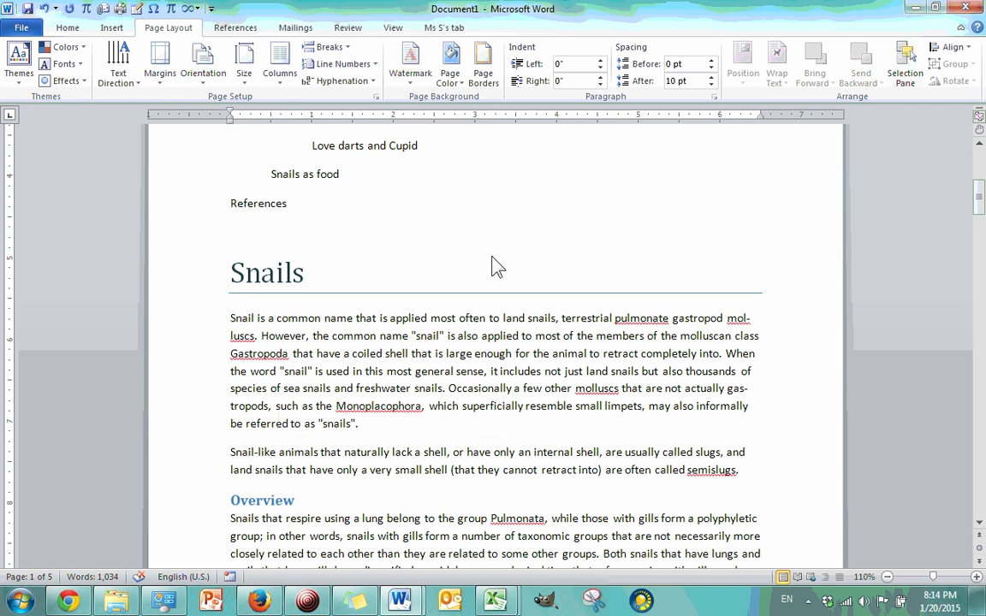
{"action": "left_click", "coordinate": [376, 99]}
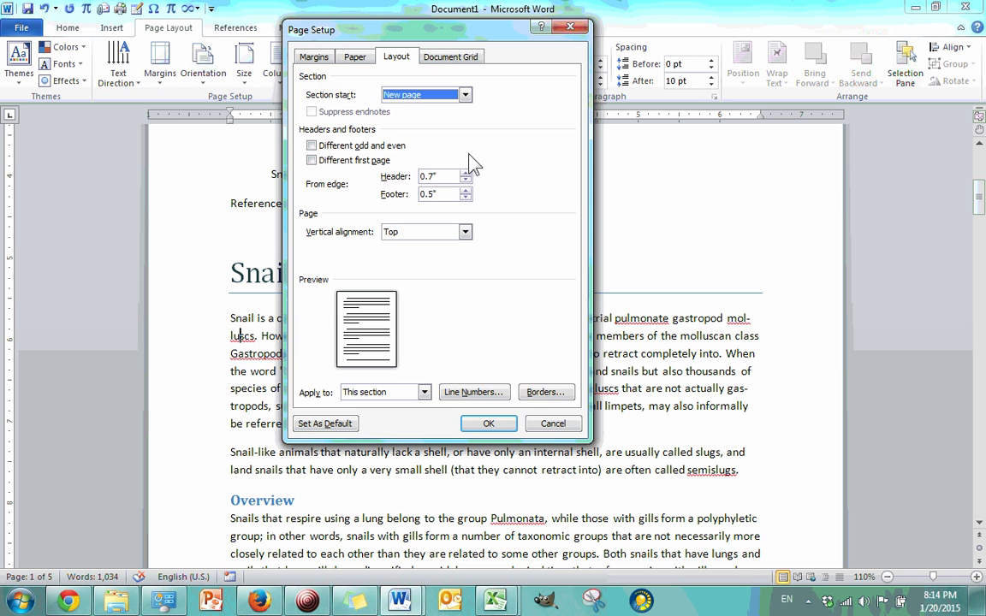
{"action": "left_click", "coordinate": [355, 57]}
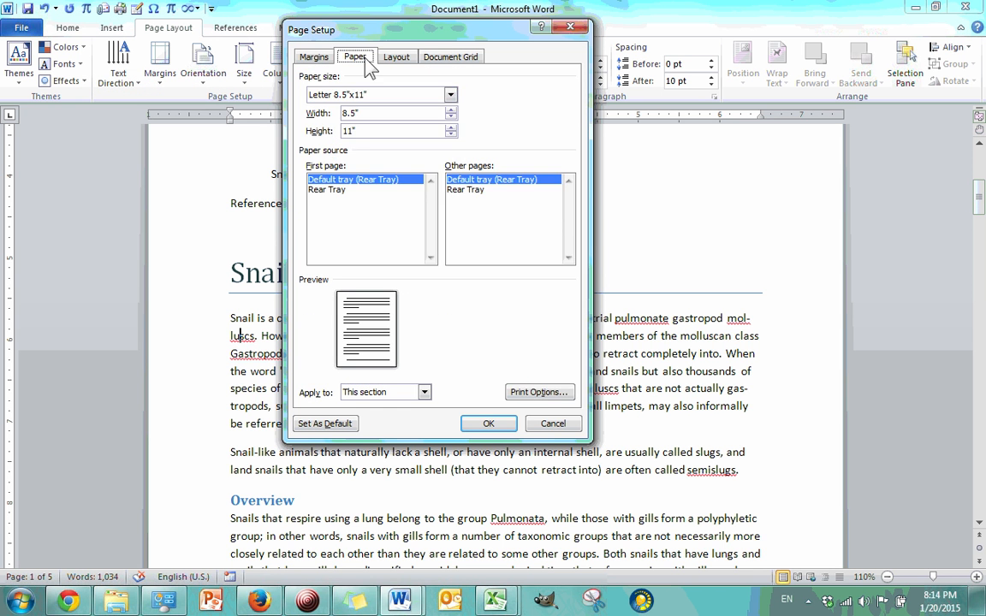
{"action": "left_click", "coordinate": [319, 56]}
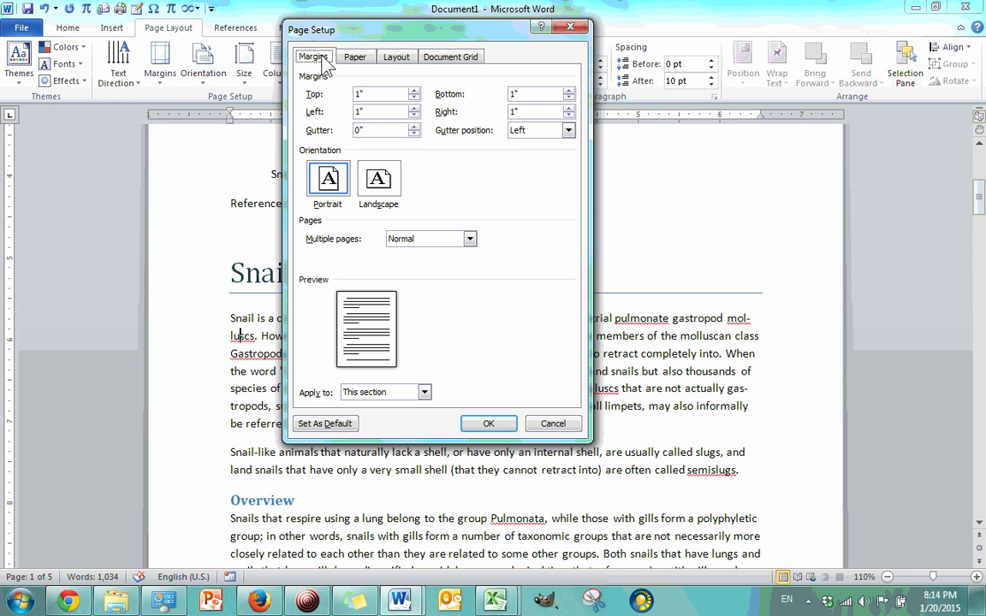
{"action": "left_click", "coordinate": [368, 56]}
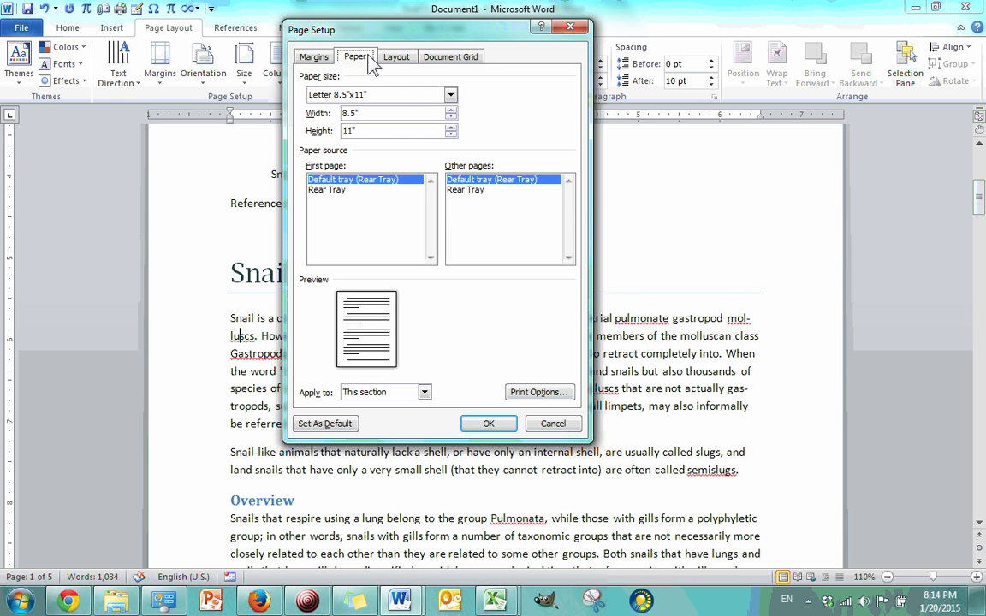
{"action": "left_click", "coordinate": [403, 58]}
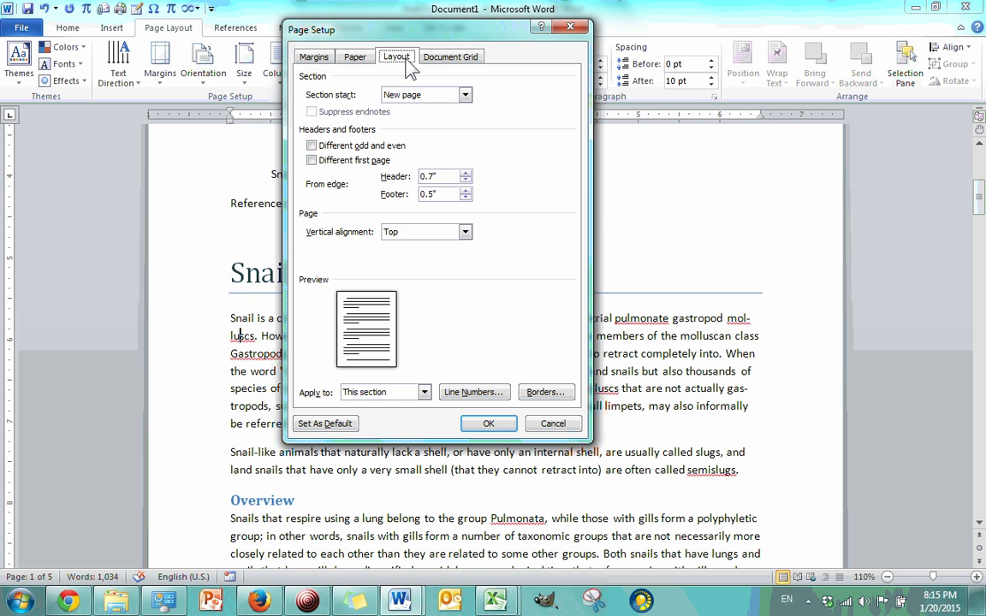
{"action": "left_click", "coordinate": [475, 395]}
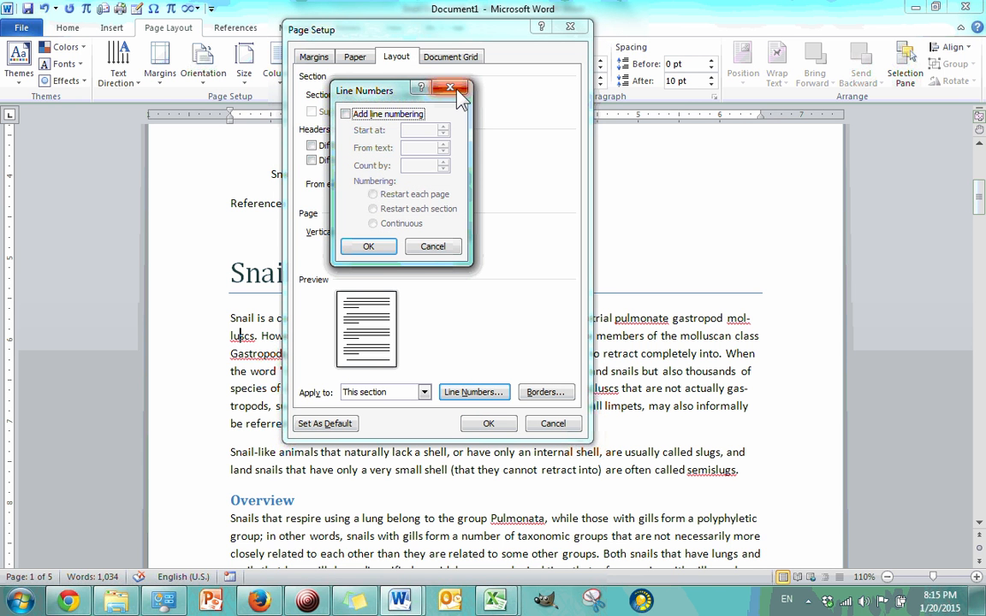
{"action": "left_click", "coordinate": [451, 88]}
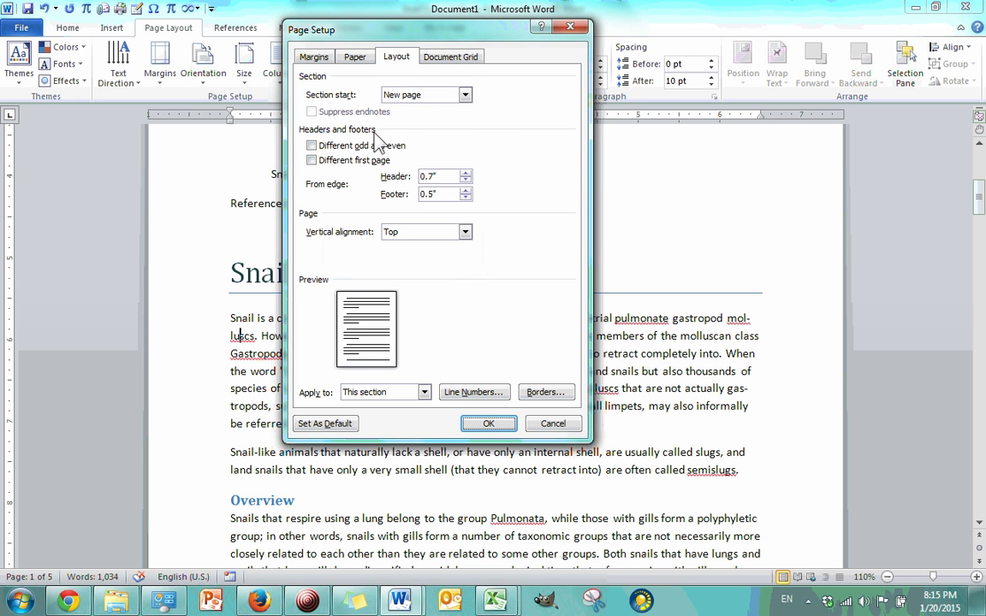
Set the section's document grid so that text snaps to the character grid, and apply it
{"action": "mouse_move", "coordinate": [382, 36]}
{"action": "left_mouse_down"}
{"action": "mouse_move", "coordinate": [543, 100]}
{"action": "mouse_move", "coordinate": [521, 43]}
{"action": "mouse_move", "coordinate": [462, 106]}
{"action": "mouse_move", "coordinate": [384, 29]}
{"action": "left_mouse_up"}
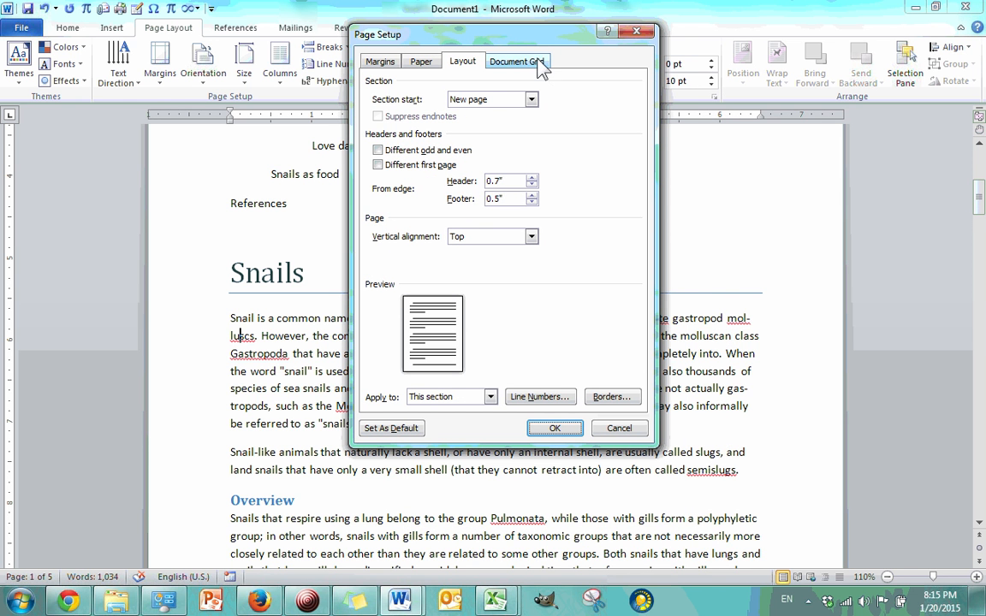
{"action": "left_click", "coordinate": [526, 66]}
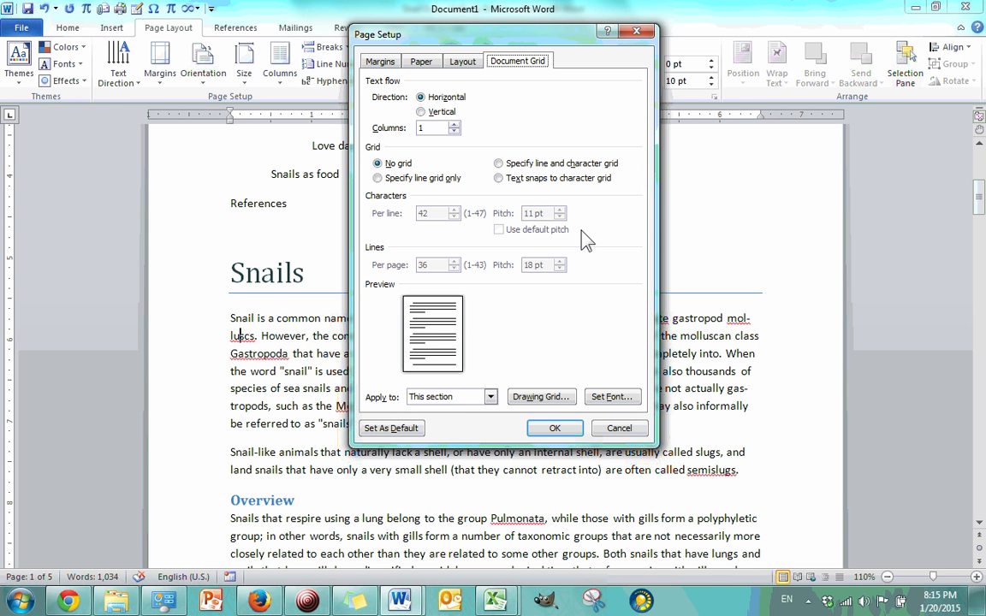
{"action": "left_click", "coordinate": [500, 180]}
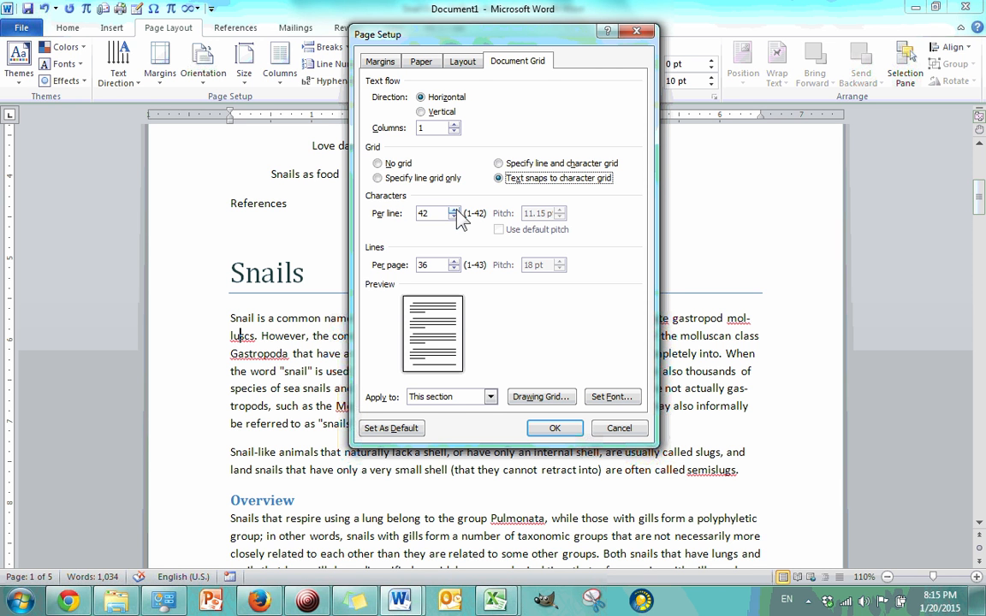
{"action": "left_click", "coordinate": [554, 428]}
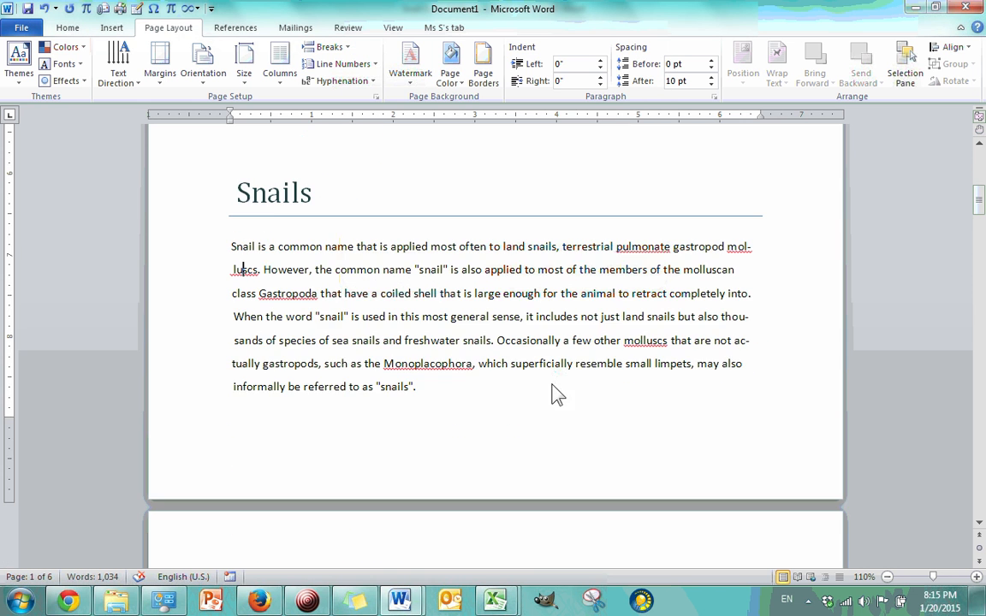
Set the document grid of the current section to 36 characters per line
{"action": "scroll", "coordinate": [496, 317], "scroll_direction": "down", "scroll_amount": 8}
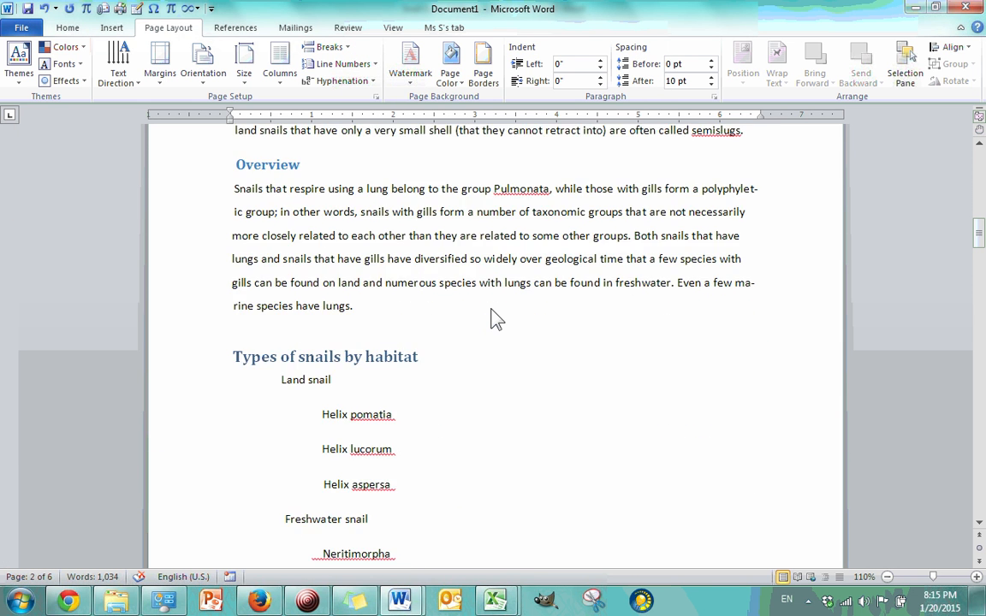
{"action": "scroll", "coordinate": [496, 319], "scroll_direction": "up", "scroll_amount": 8}
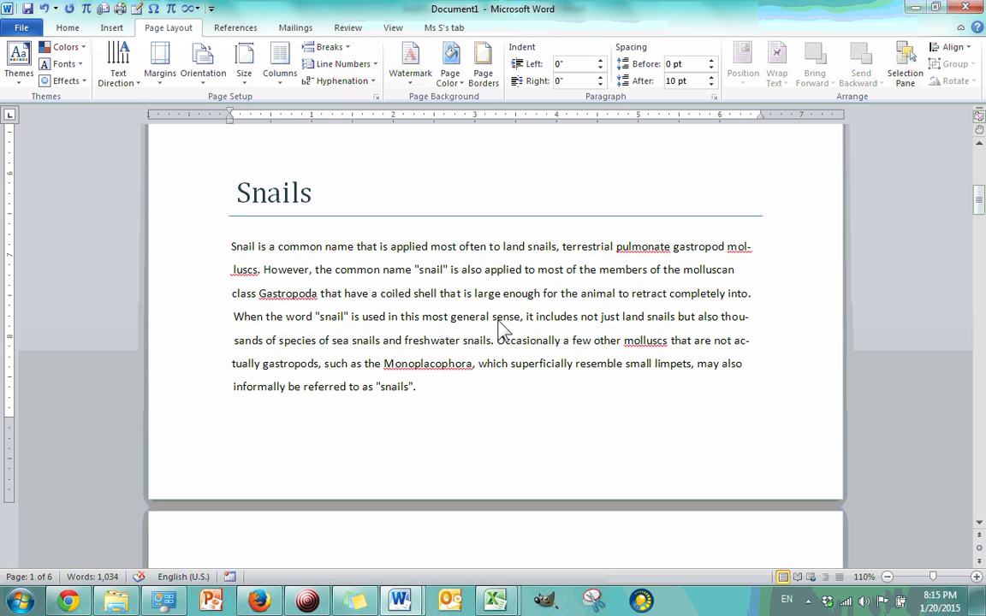
{"action": "scroll", "coordinate": [488, 330], "scroll_direction": "up", "scroll_amount": 3}
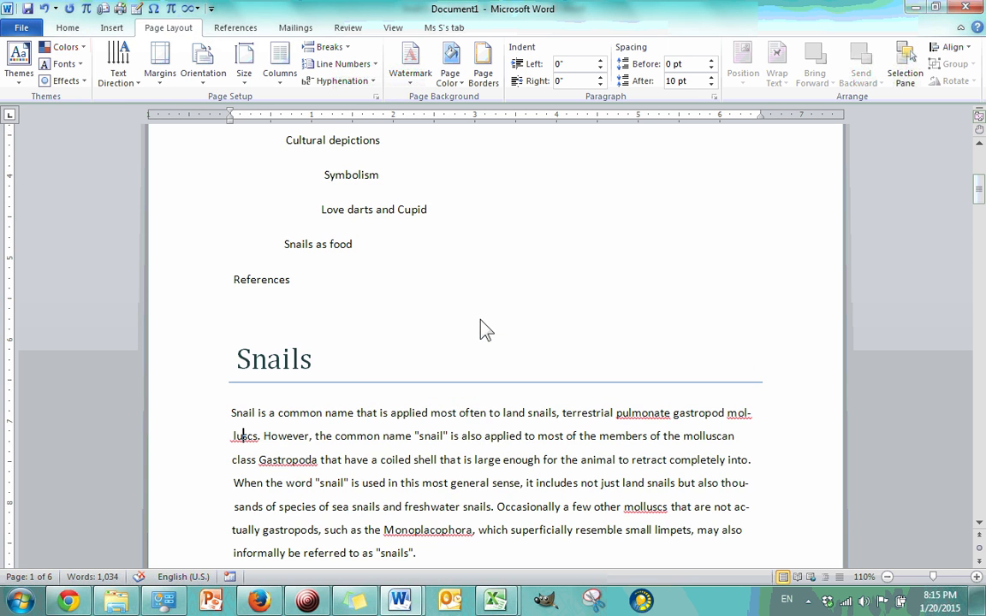
{"action": "scroll", "coordinate": [483, 330], "scroll_direction": "down", "scroll_amount": 3}
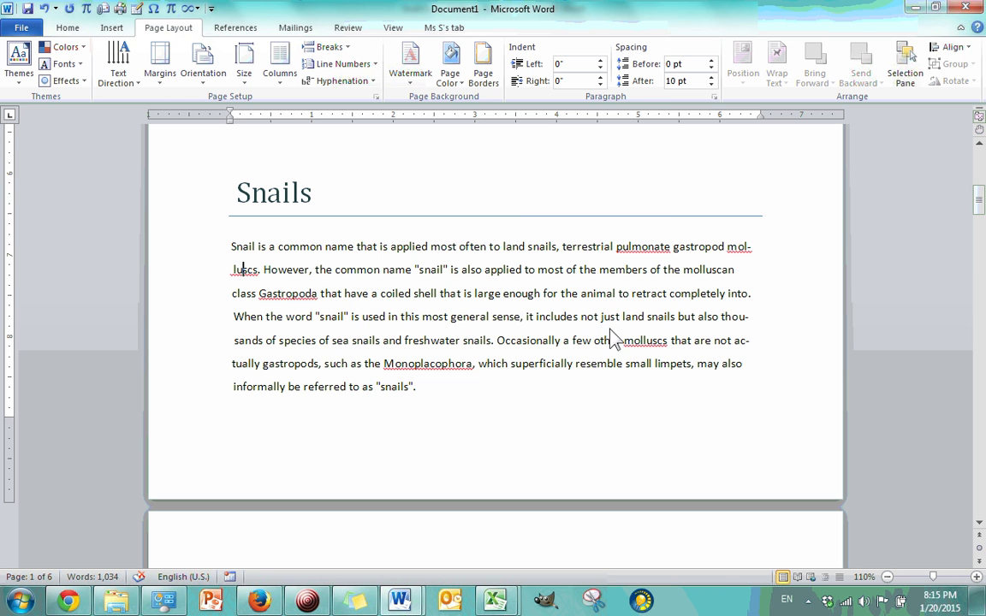
{"action": "left_click", "coordinate": [375, 96]}
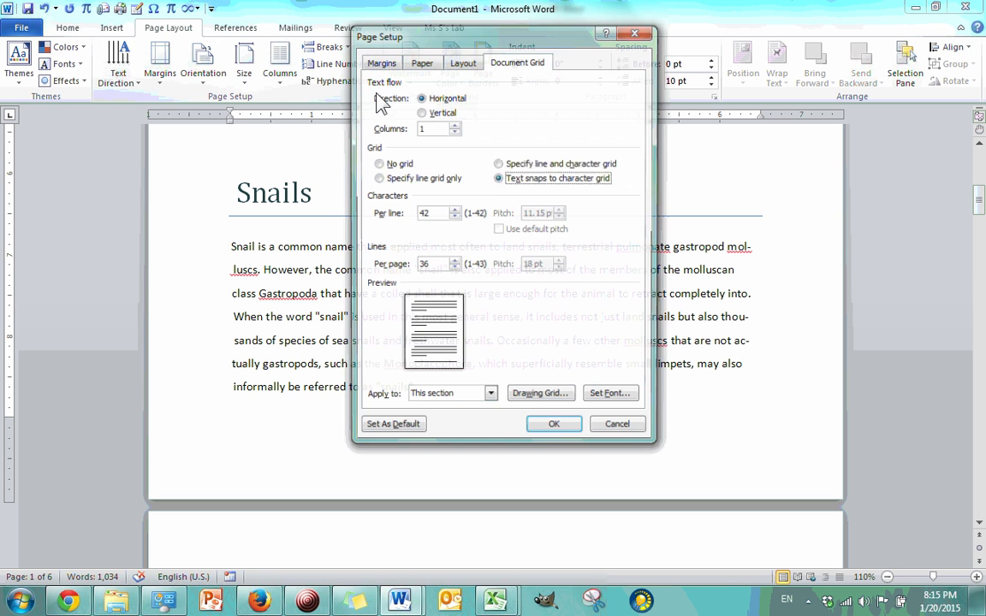
{"action": "left_click", "coordinate": [454, 210]}
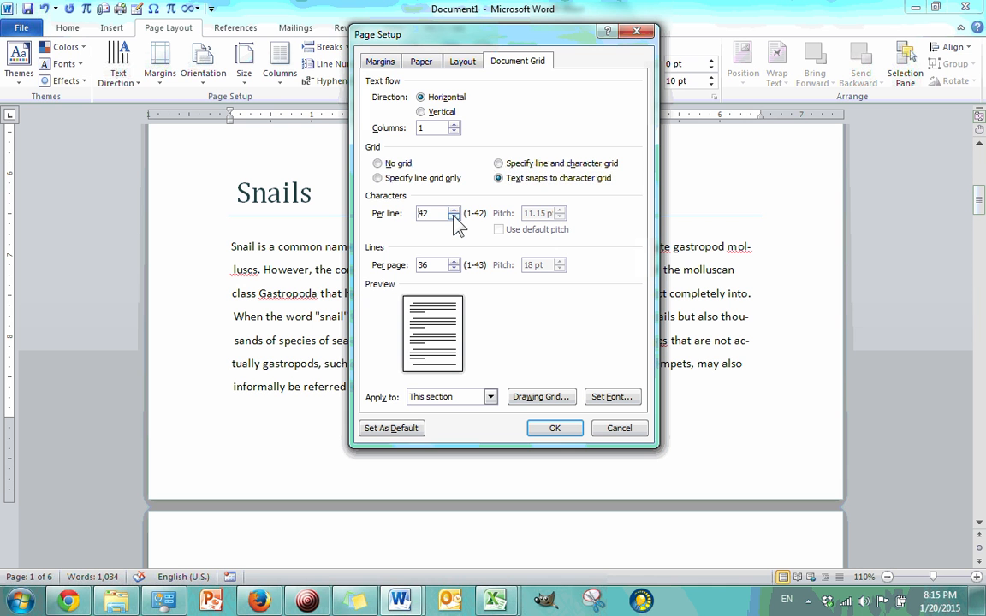
{"action": "left_click", "coordinate": [454, 216]}
{"action": "left_click", "coordinate": [454, 216]}
{"action": "left_click", "coordinate": [454, 216]}
{"action": "left_click", "coordinate": [454, 217]}
{"action": "left_click", "coordinate": [453, 216]}
{"action": "left_click", "coordinate": [453, 217]}
Set the section's document grid to 40 lines per page and apply the page setup
{"action": "left_click", "coordinate": [454, 261]}
{"action": "left_click", "coordinate": [453, 262]}
{"action": "left_click", "coordinate": [454, 261]}
{"action": "left_click", "coordinate": [453, 262]}
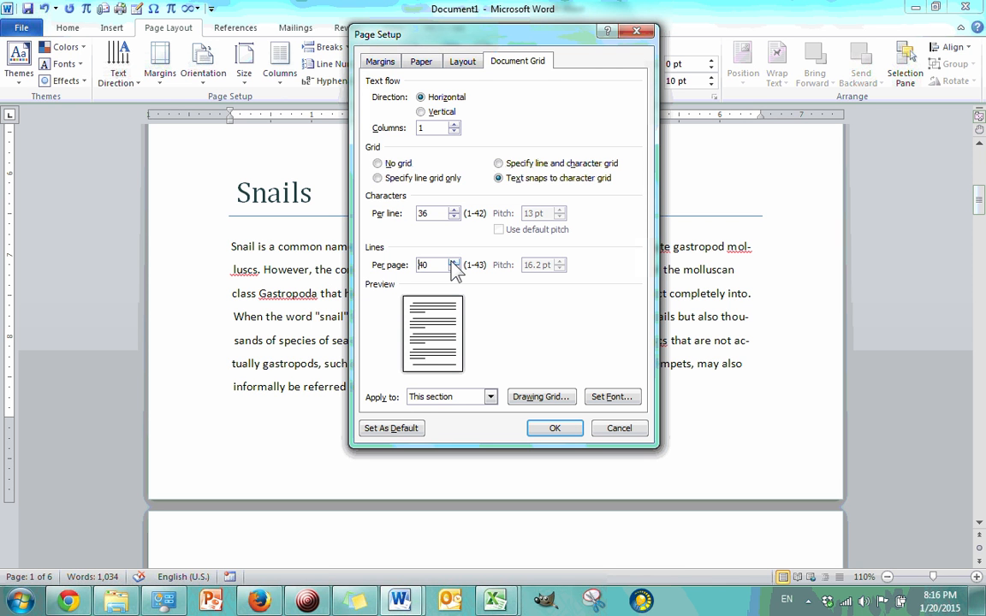
{"action": "left_click", "coordinate": [554, 428]}
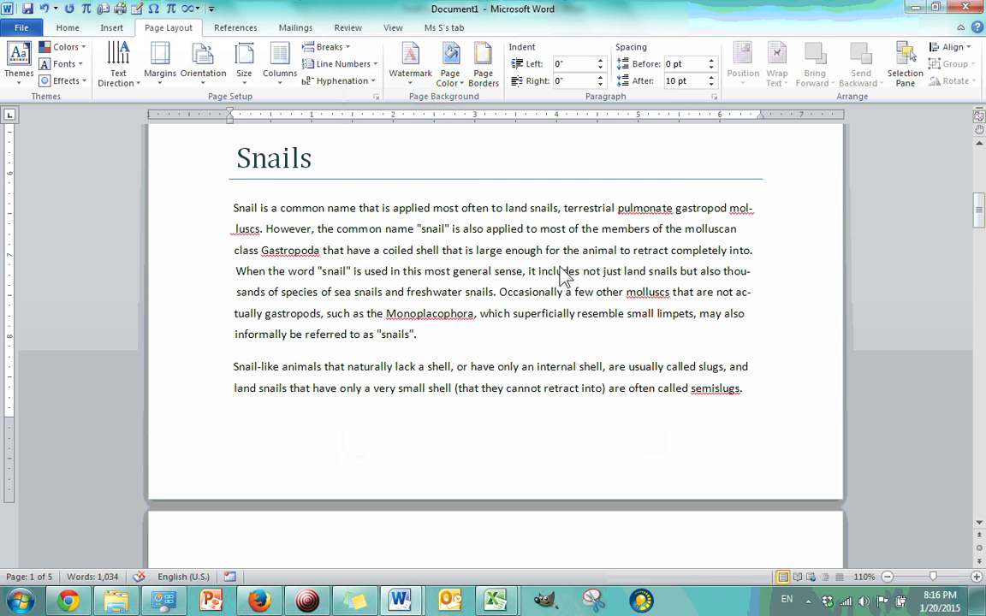
Set the section's document grid to No grid, apply it, and review the essay's text spacing
{"action": "left_click", "coordinate": [376, 99]}
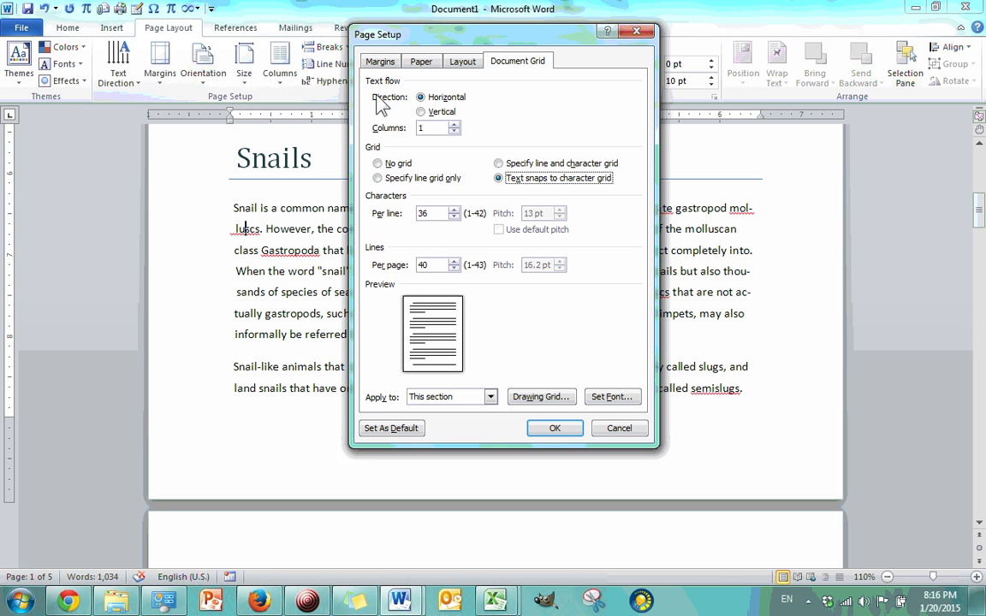
{"action": "left_click", "coordinate": [379, 164]}
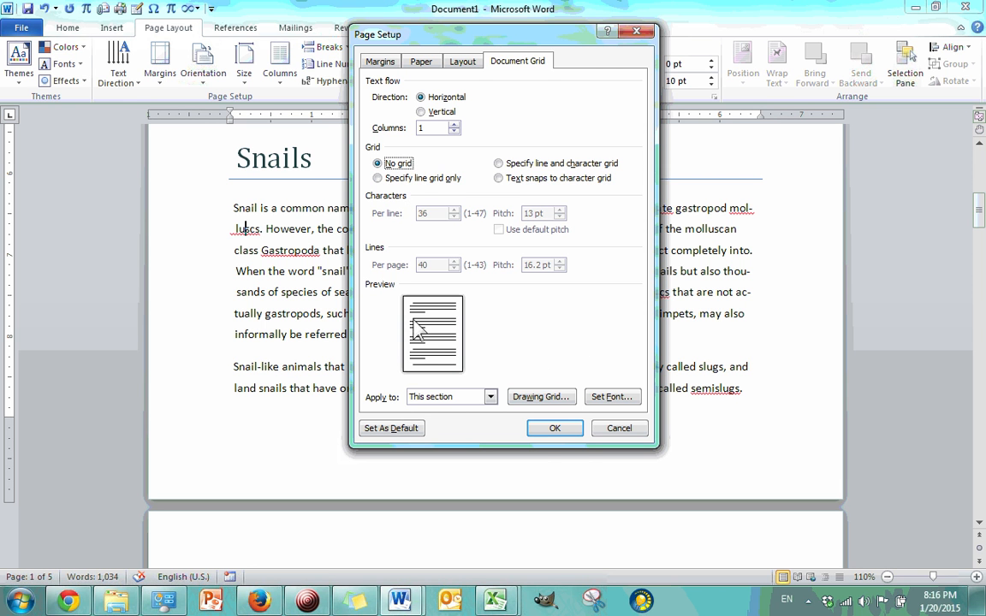
{"action": "left_click", "coordinate": [555, 428]}
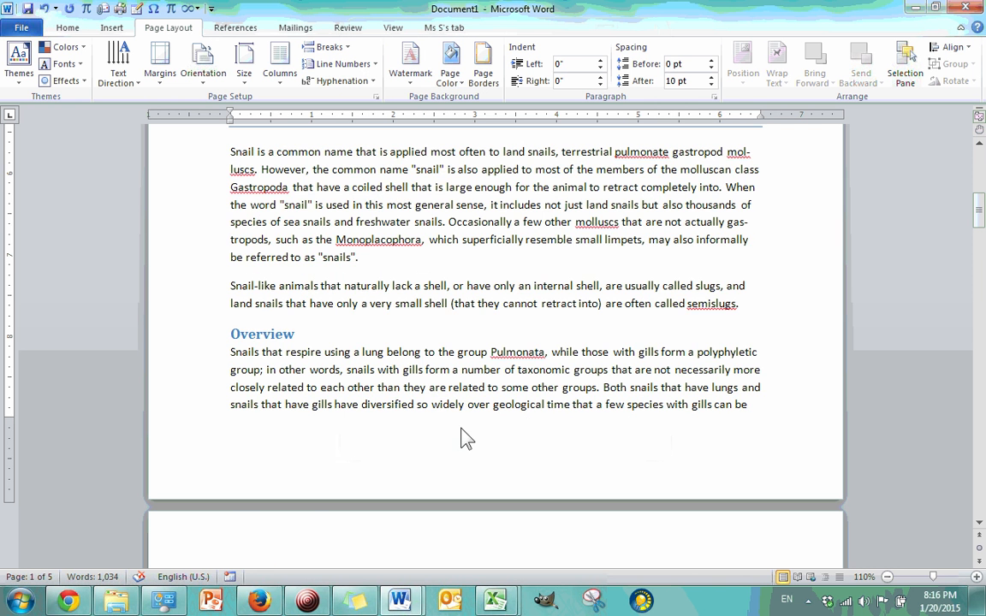
{"action": "scroll", "coordinate": [454, 434], "scroll_direction": "up", "scroll_amount": 3}
{"action": "scroll", "coordinate": [447, 421], "scroll_direction": "up", "scroll_amount": 1}
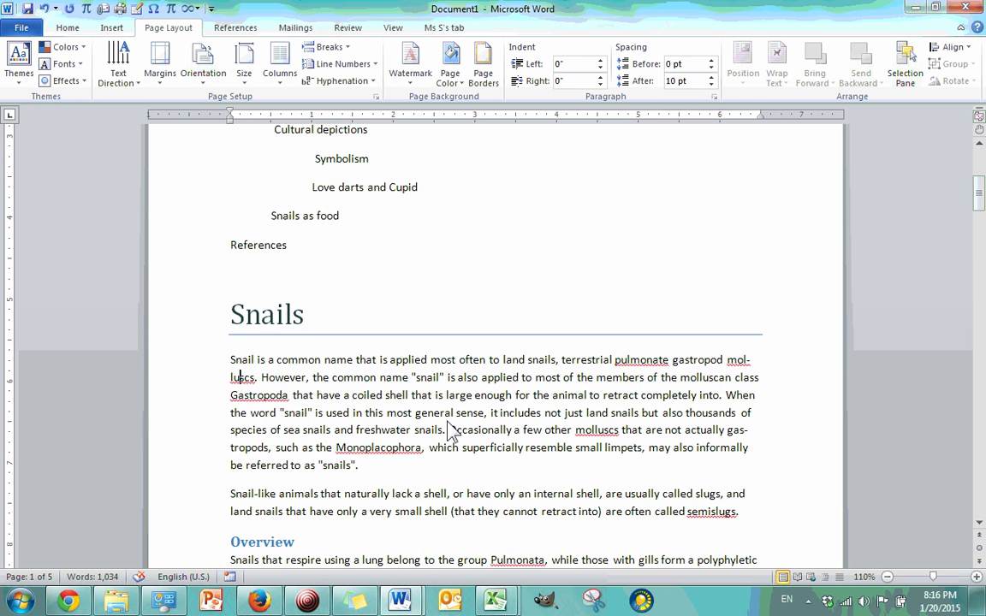
{"action": "scroll", "coordinate": [449, 421], "scroll_direction": "down", "scroll_amount": 2}
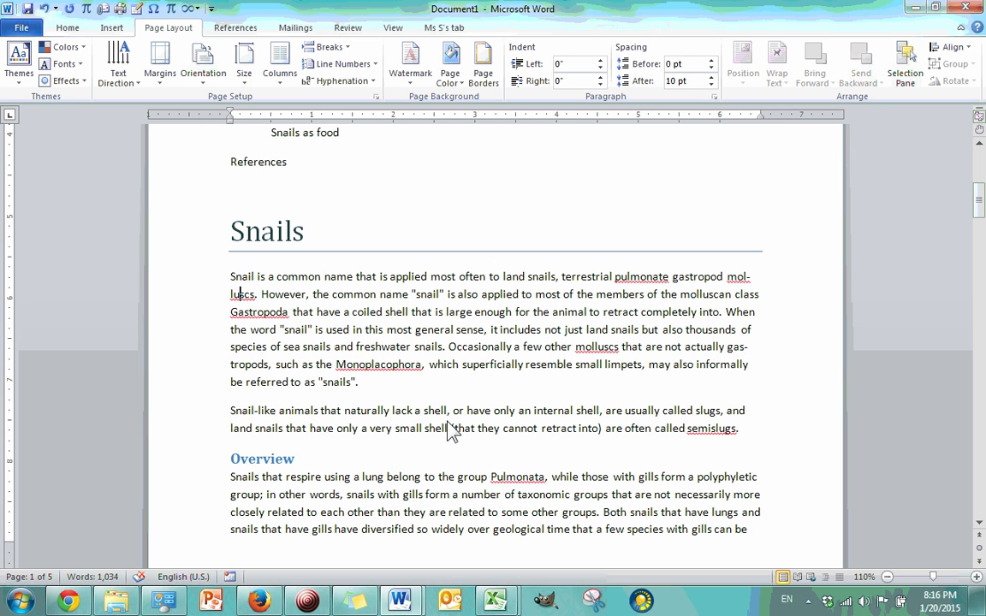